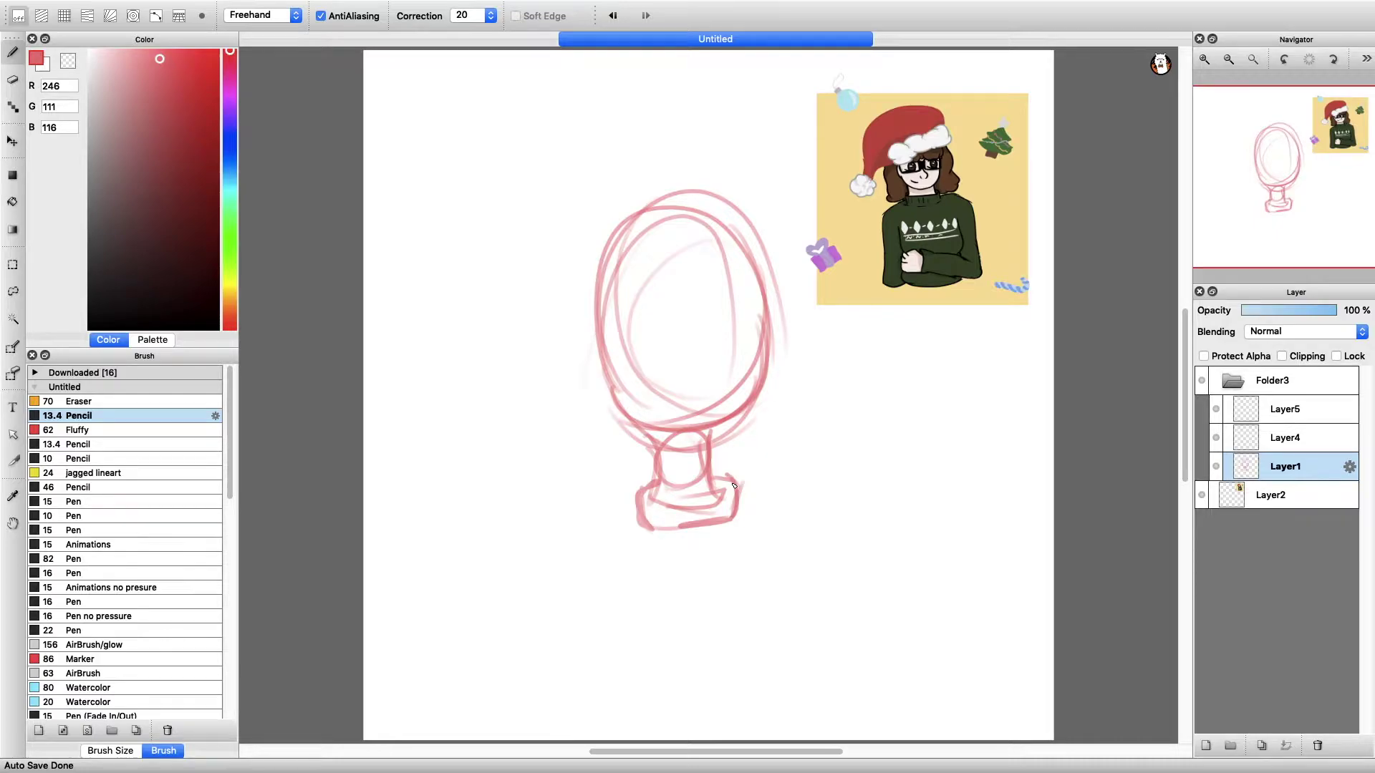
- Rough in the face outline, both ears and the facial features with the light red pencil
{"action": "mouse_move", "coordinate": [684, 238]}
{"action": "left_mouse_down"}
{"action": "mouse_move", "coordinate": [616, 390]}
{"action": "mouse_move", "coordinate": [645, 240]}
{"action": "left_mouse_up"}
{"action": "left_click_drag", "start_coordinate": [609, 311], "coordinate": [623, 401]}
{"action": "left_click_drag", "start_coordinate": [760, 314], "coordinate": [773, 348]}
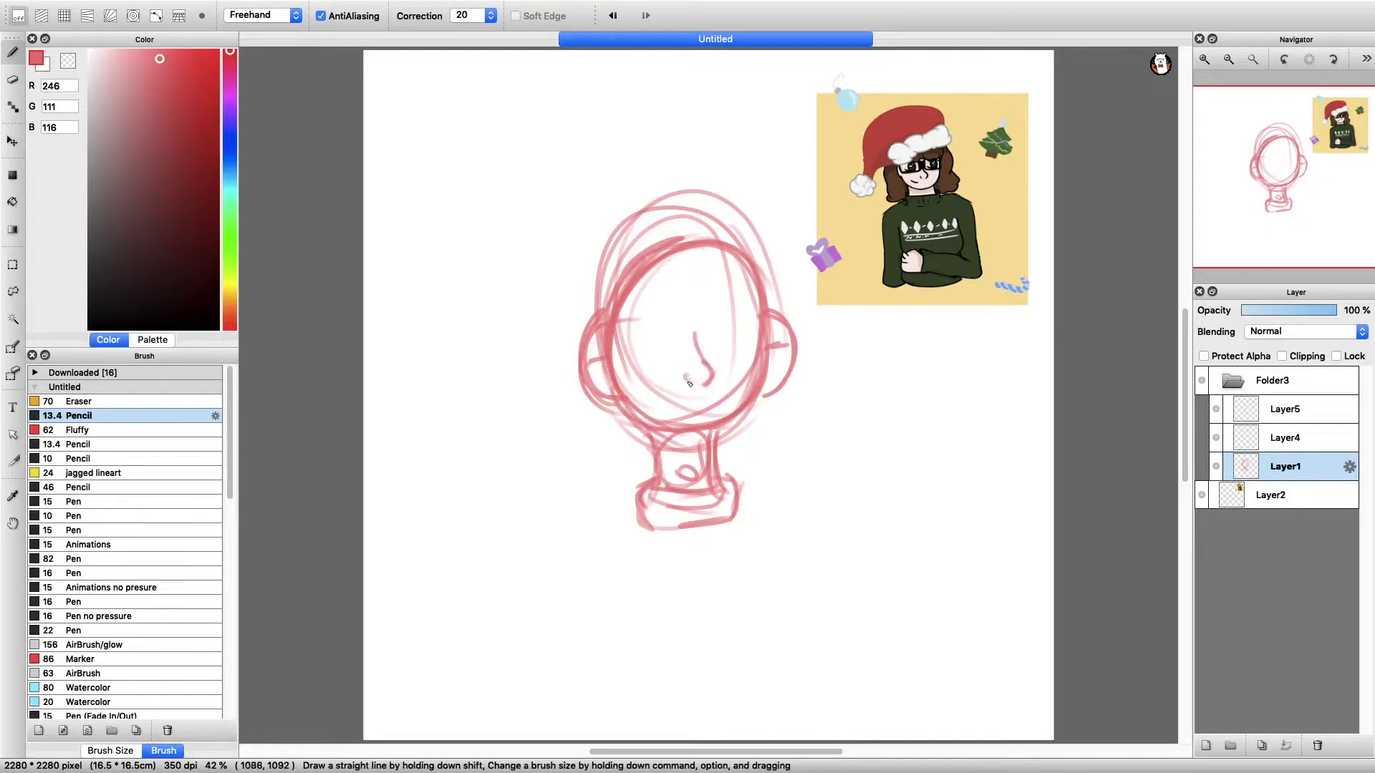
{"action": "left_click_drag", "start_coordinate": [760, 323], "coordinate": [738, 419]}
{"action": "key", "text": "super+z"}
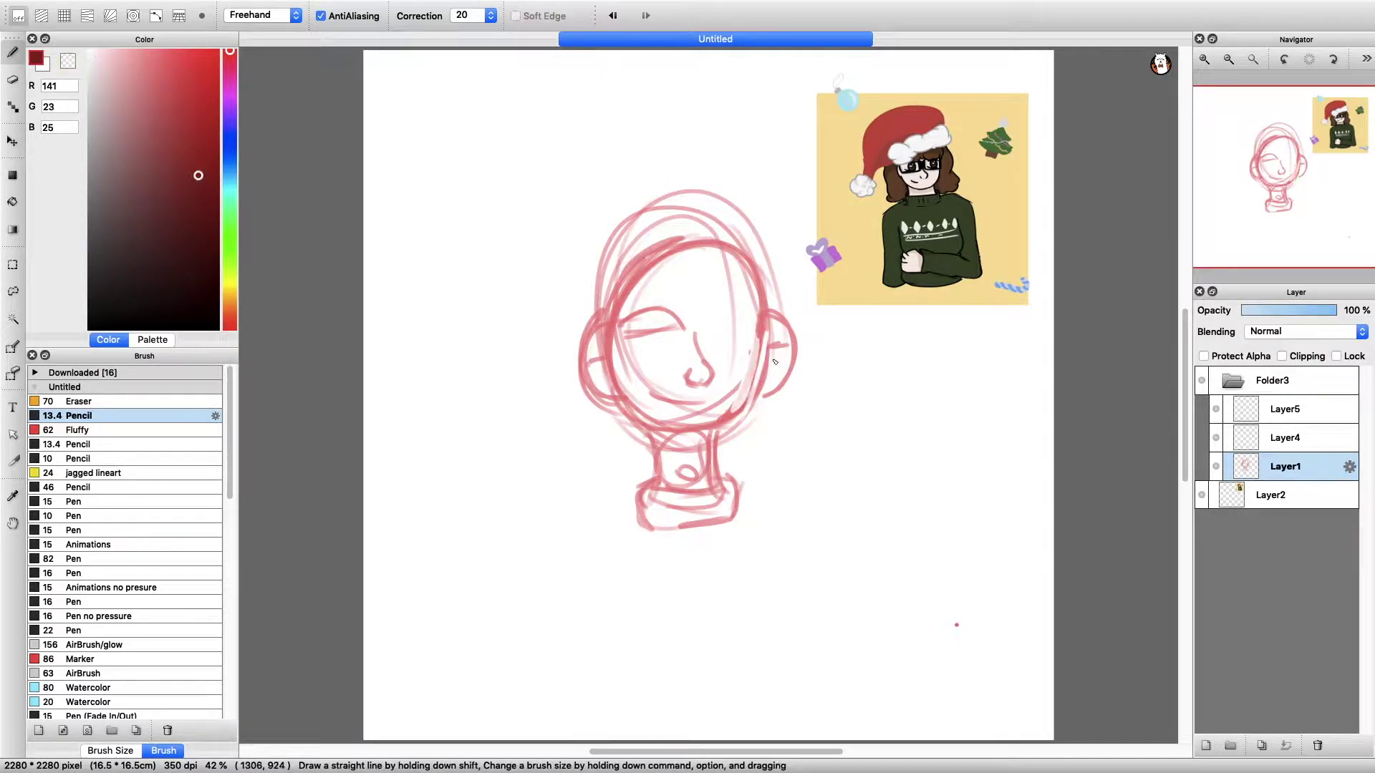
- Trace the jaw, chin and cheek outline over the rough sketch in dark red (141, 23, 25)
{"action": "mouse_move", "coordinate": [608, 362]}
{"action": "left_mouse_down"}
{"action": "mouse_move", "coordinate": [698, 432]}
{"action": "mouse_move", "coordinate": [745, 409]}
{"action": "left_mouse_up"}
{"action": "left_click_drag", "start_coordinate": [763, 297], "coordinate": [748, 401]}
{"action": "mouse_move", "coordinate": [759, 351]}
{"action": "left_mouse_down"}
{"action": "mouse_move", "coordinate": [719, 427]}
{"action": "mouse_move", "coordinate": [698, 430]}
{"action": "left_mouse_up"}
{"action": "left_click_drag", "start_coordinate": [730, 415], "coordinate": [677, 436]}
{"action": "left_click_drag", "start_coordinate": [617, 389], "coordinate": [606, 313]}
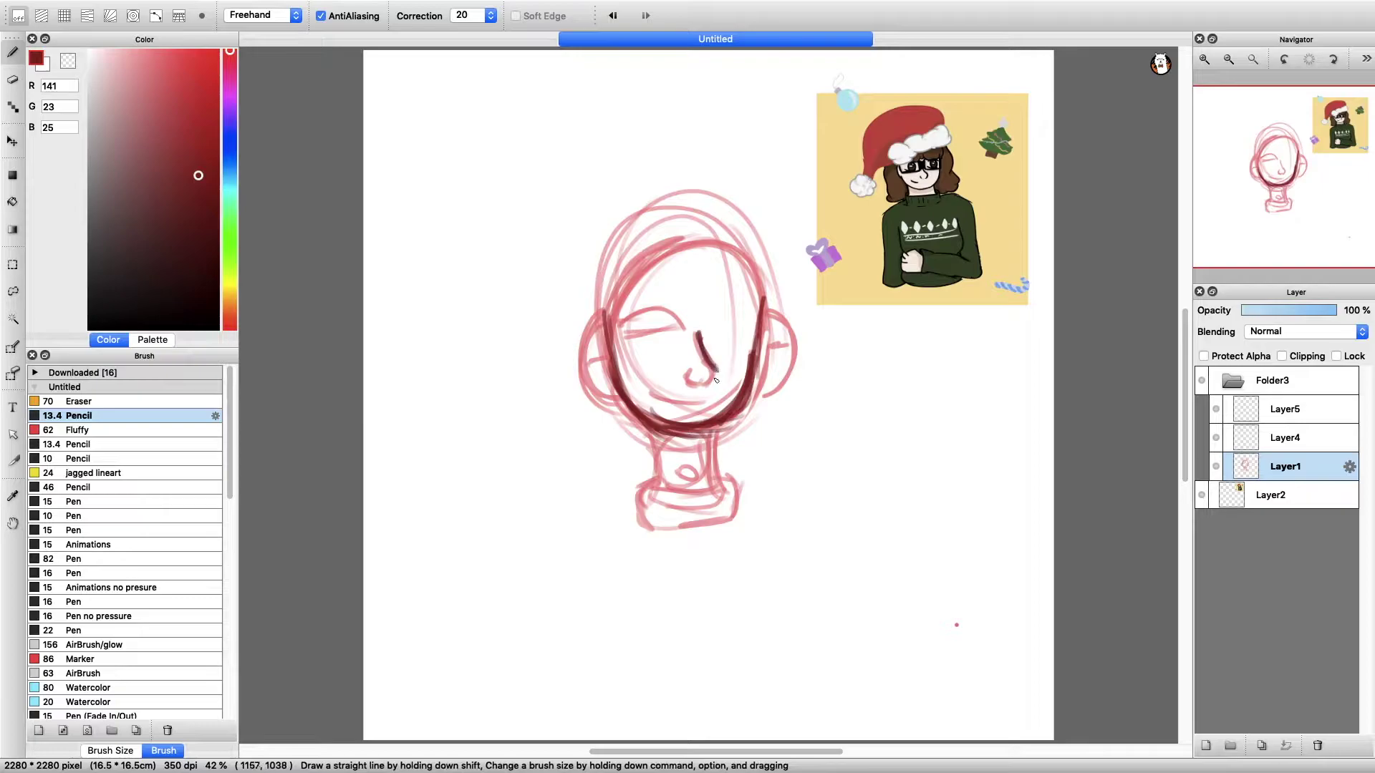
- Draw over the mouth corner and both ears in dark red, including the inner ear lines
{"action": "left_click_drag", "start_coordinate": [606, 311], "coordinate": [608, 396]}
{"action": "left_click_drag", "start_coordinate": [586, 357], "coordinate": [615, 351]}
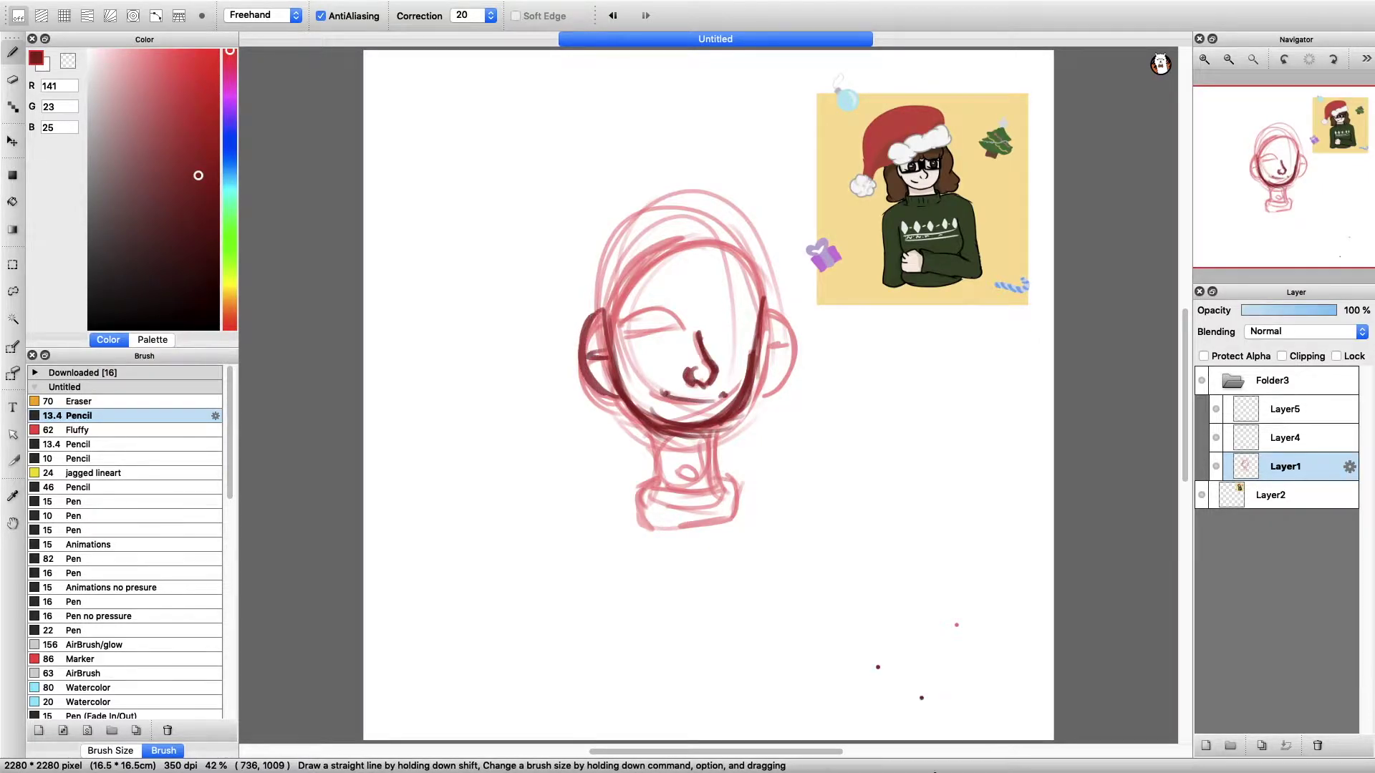
{"action": "left_click", "coordinate": [613, 15]}
{"action": "left_click", "coordinate": [613, 15]}
{"action": "left_click", "coordinate": [645, 15]}
{"action": "left_click", "coordinate": [661, 391]}
{"action": "left_click_drag", "start_coordinate": [605, 313], "coordinate": [609, 396]}
{"action": "left_click_drag", "start_coordinate": [586, 351], "coordinate": [597, 349]}
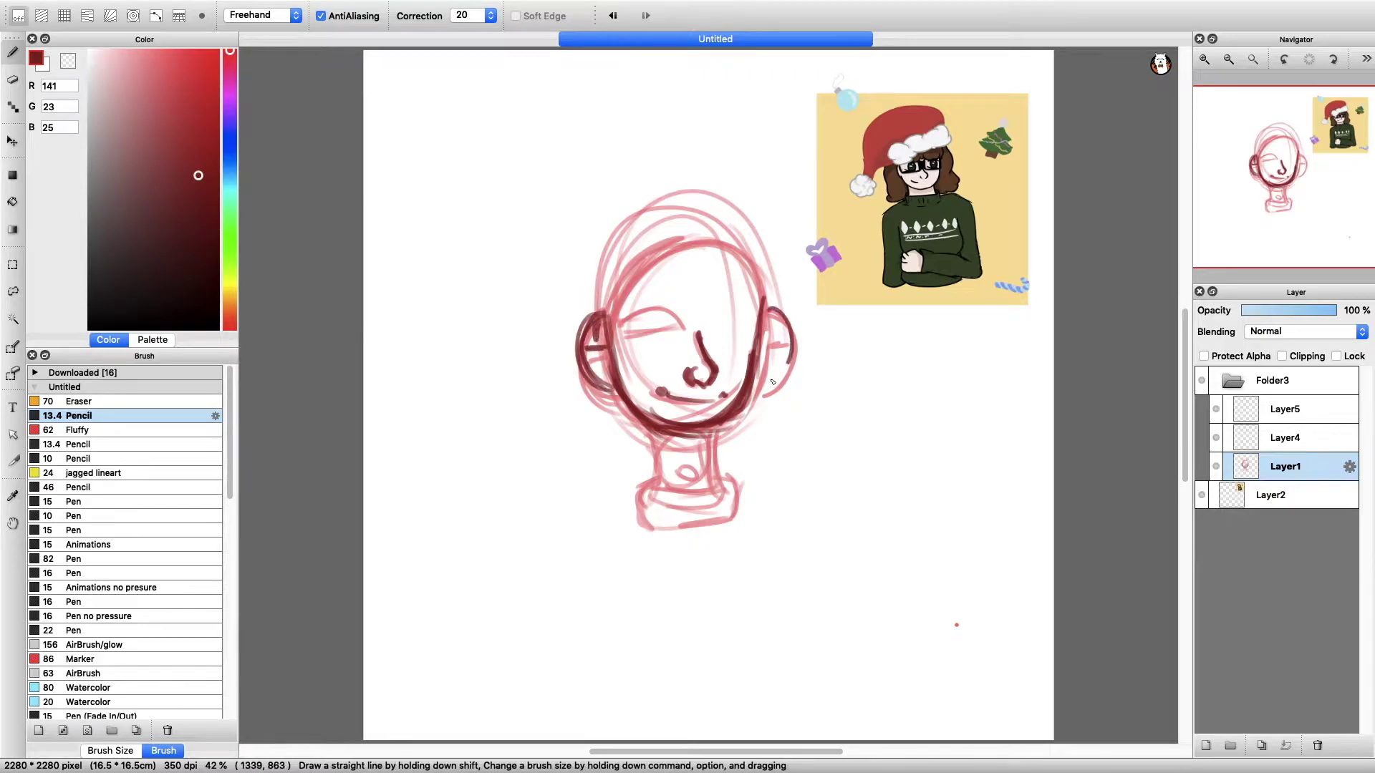
{"action": "left_click_drag", "start_coordinate": [764, 308], "coordinate": [766, 379]}
{"action": "left_click_drag", "start_coordinate": [761, 315], "coordinate": [777, 362]}
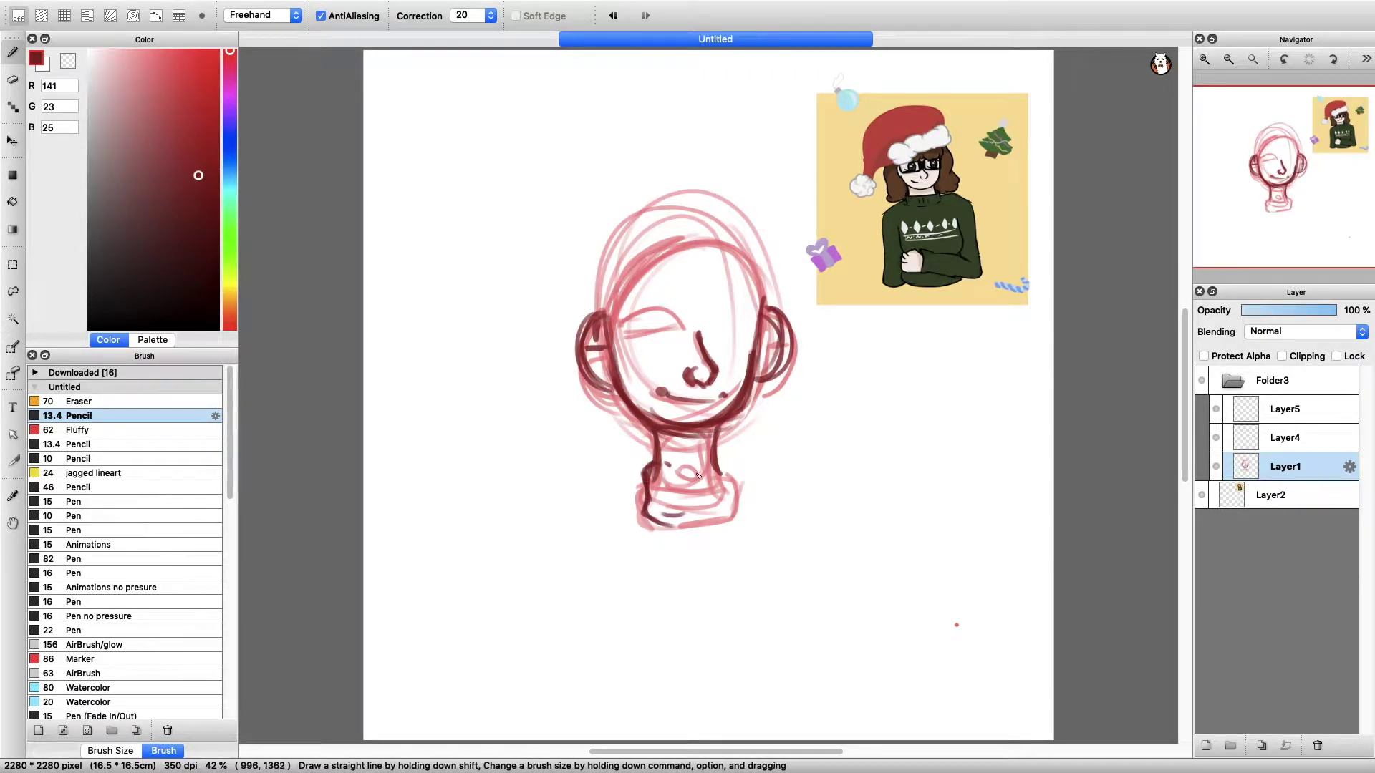
- Draw the turtleneck collar in dark red, clean up its overlapping lines and add a sloping shoulder line on each side
{"action": "mouse_move", "coordinate": [737, 492]}
{"action": "left_mouse_down"}
{"action": "mouse_move", "coordinate": [688, 500]}
{"action": "mouse_move", "coordinate": [725, 461]}
{"action": "left_mouse_up"}
{"action": "left_click_drag", "start_coordinate": [650, 494], "coordinate": [730, 487]}
{"action": "key", "text": "x"}
{"action": "left_click_drag", "start_coordinate": [727, 505], "coordinate": [648, 502]}
{"action": "left_click", "coordinate": [43, 54]}
{"action": "left_click_drag", "start_coordinate": [727, 455], "coordinate": [738, 495]}
{"action": "left_click_drag", "start_coordinate": [647, 501], "coordinate": [550, 537]}
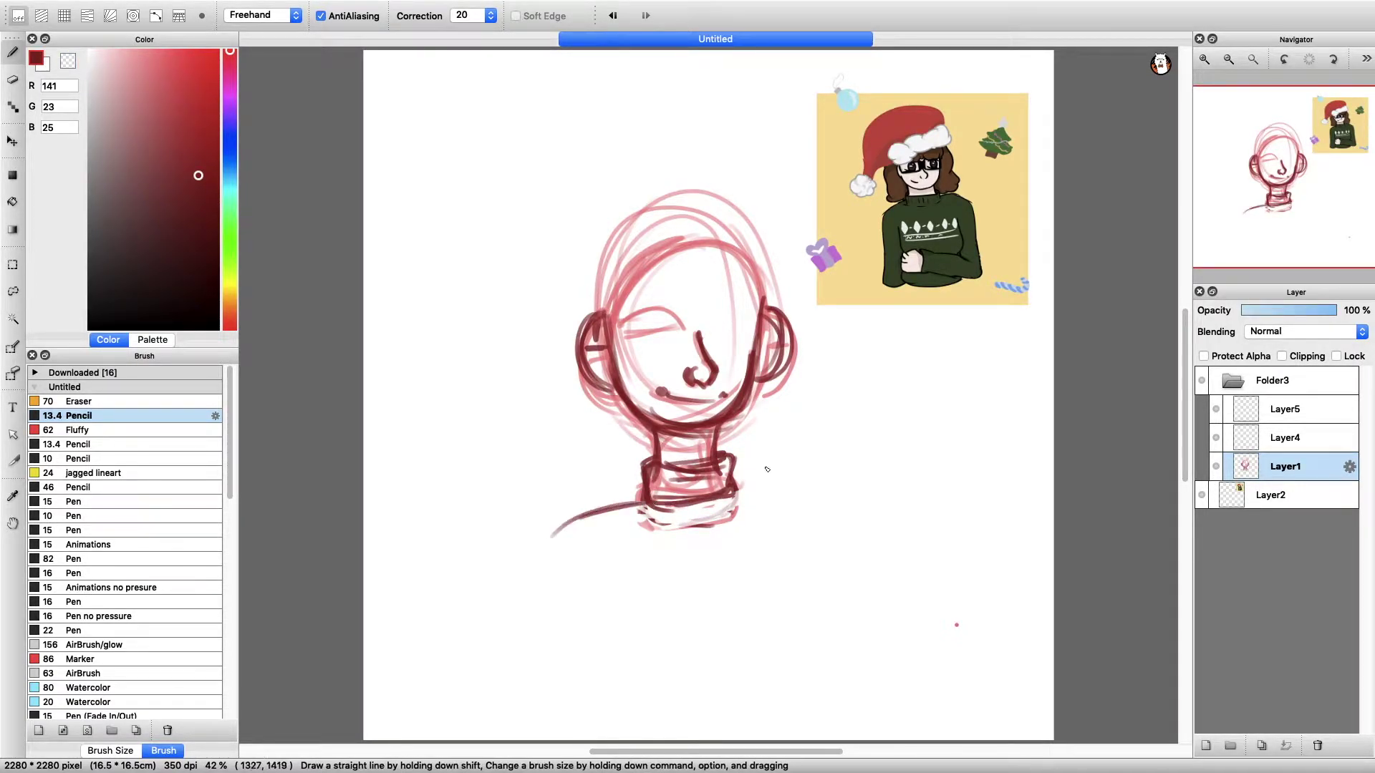
{"action": "left_click_drag", "start_coordinate": [737, 492], "coordinate": [831, 511]}
- Sketch the fluffy hat brim curving over the forehead from ear to ear
{"action": "left_click_drag", "start_coordinate": [609, 305], "coordinate": [644, 244]}
{"action": "left_click_drag", "start_coordinate": [635, 245], "coordinate": [684, 229]}
{"action": "left_click_drag", "start_coordinate": [691, 218], "coordinate": [731, 223]}
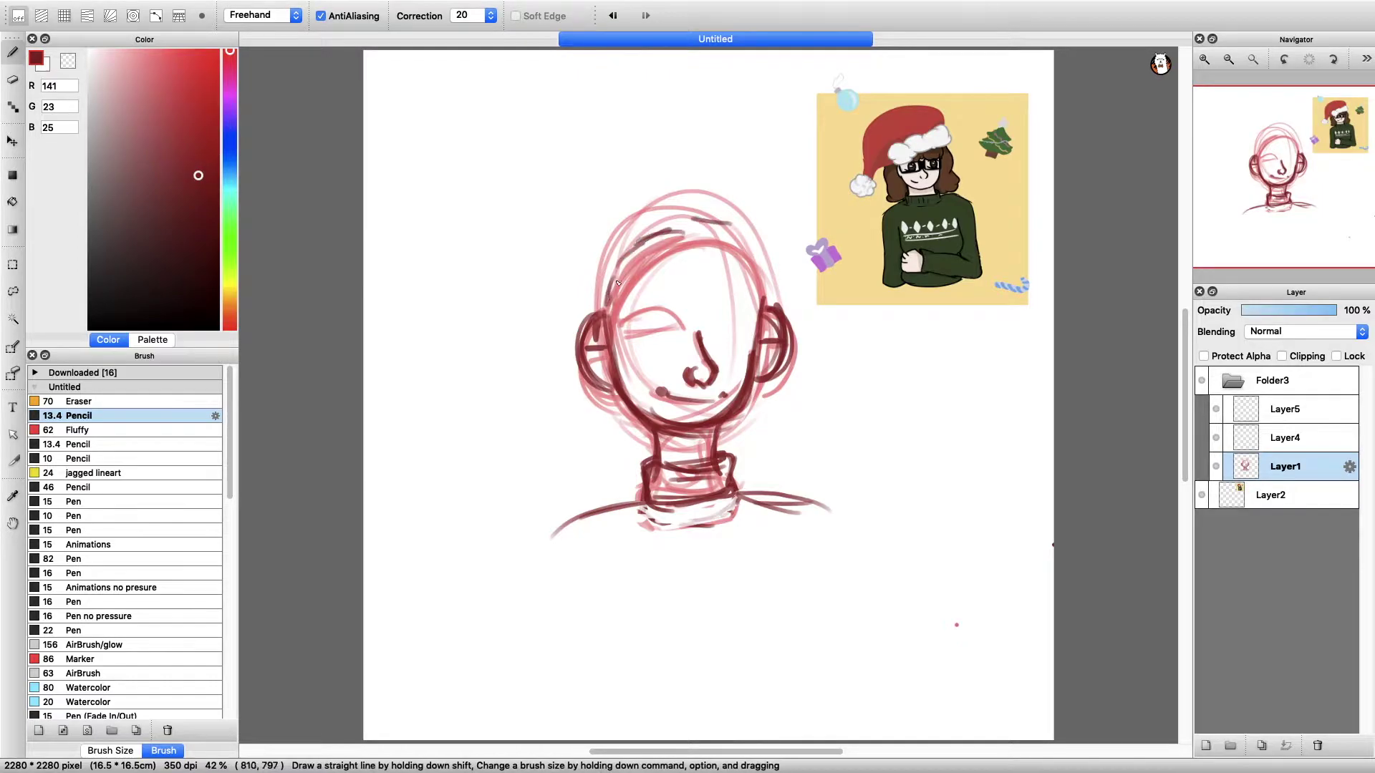
{"action": "left_click_drag", "start_coordinate": [602, 289], "coordinate": [677, 211]}
{"action": "left_click_drag", "start_coordinate": [637, 266], "coordinate": [688, 242]}
{"action": "mouse_move", "coordinate": [684, 209]}
{"action": "left_mouse_down"}
{"action": "mouse_move", "coordinate": [745, 215]}
{"action": "mouse_move", "coordinate": [752, 258]}
{"action": "left_mouse_up"}
{"action": "left_click_drag", "start_coordinate": [738, 212], "coordinate": [752, 252]}
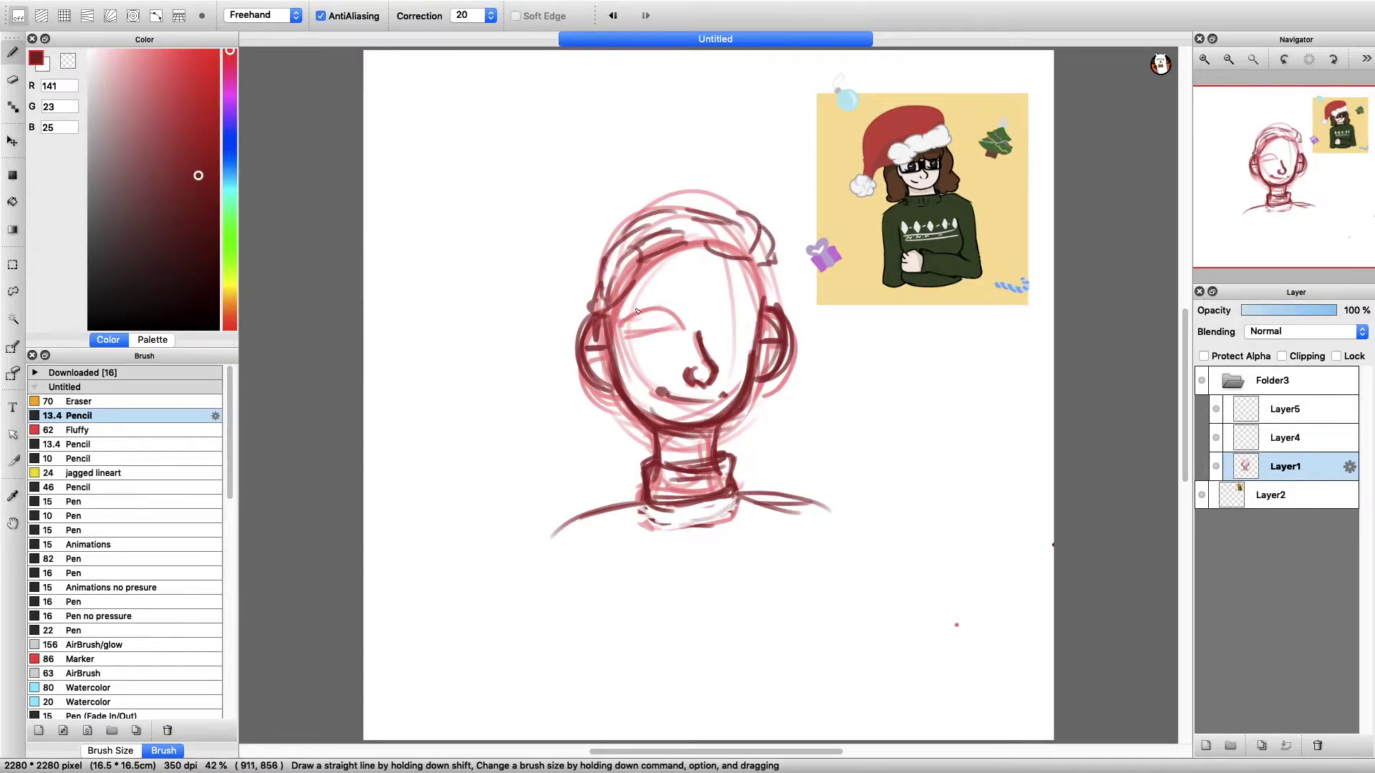
- Sketch the Santa hat above the brim, drooping to the left and ending in a round pompom
{"action": "mouse_move", "coordinate": [681, 166]}
{"action": "left_mouse_down"}
{"action": "mouse_move", "coordinate": [756, 204]}
{"action": "mouse_move", "coordinate": [552, 229]}
{"action": "left_mouse_up"}
{"action": "left_click_drag", "start_coordinate": [566, 262], "coordinate": [569, 290]}
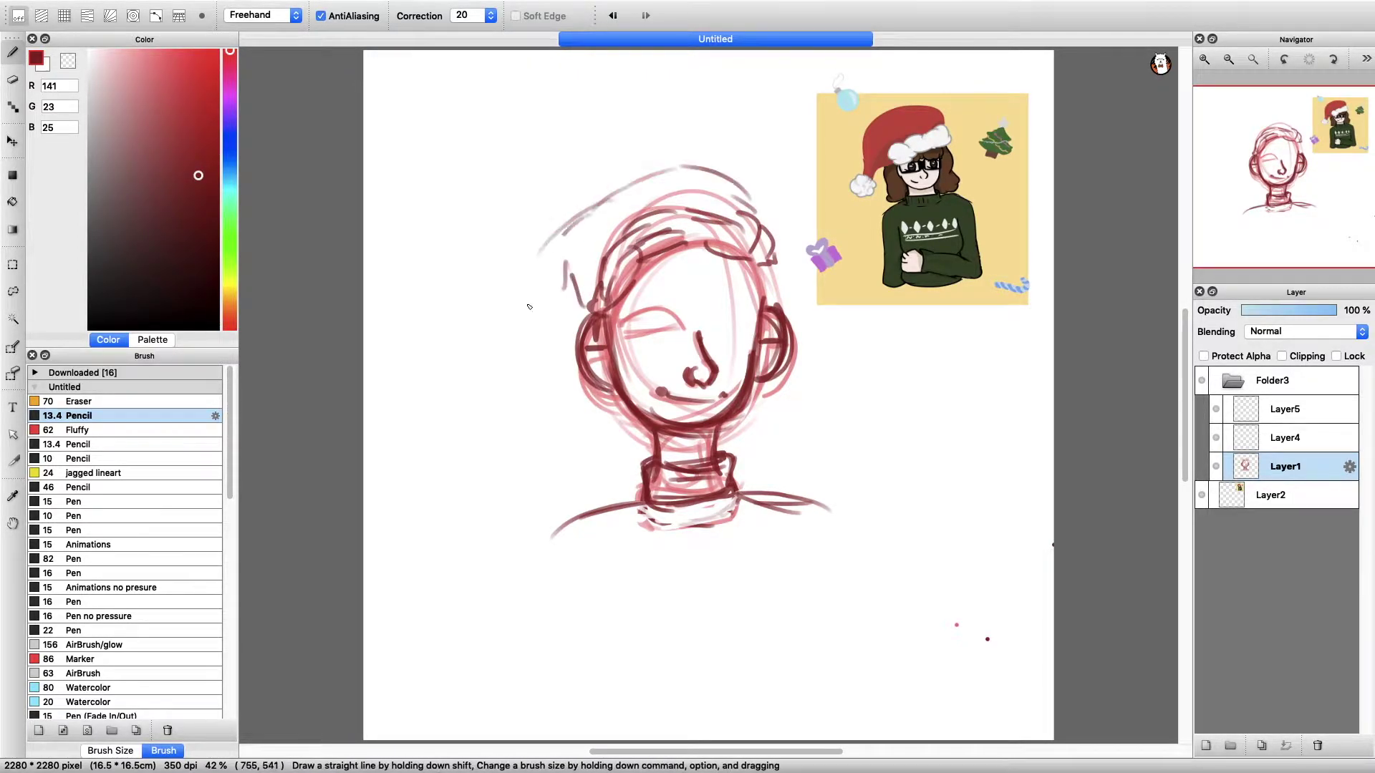
{"action": "left_click_drag", "start_coordinate": [670, 162], "coordinate": [555, 215]}
{"action": "left_click_drag", "start_coordinate": [551, 222], "coordinate": [505, 401]}
{"action": "left_click_drag", "start_coordinate": [580, 315], "coordinate": [516, 408]}
{"action": "mouse_move", "coordinate": [523, 369]}
{"action": "left_mouse_down"}
{"action": "mouse_move", "coordinate": [513, 419]}
{"action": "mouse_move", "coordinate": [501, 367]}
{"action": "left_mouse_up"}
{"action": "left_click_drag", "start_coordinate": [502, 367], "coordinate": [514, 428]}
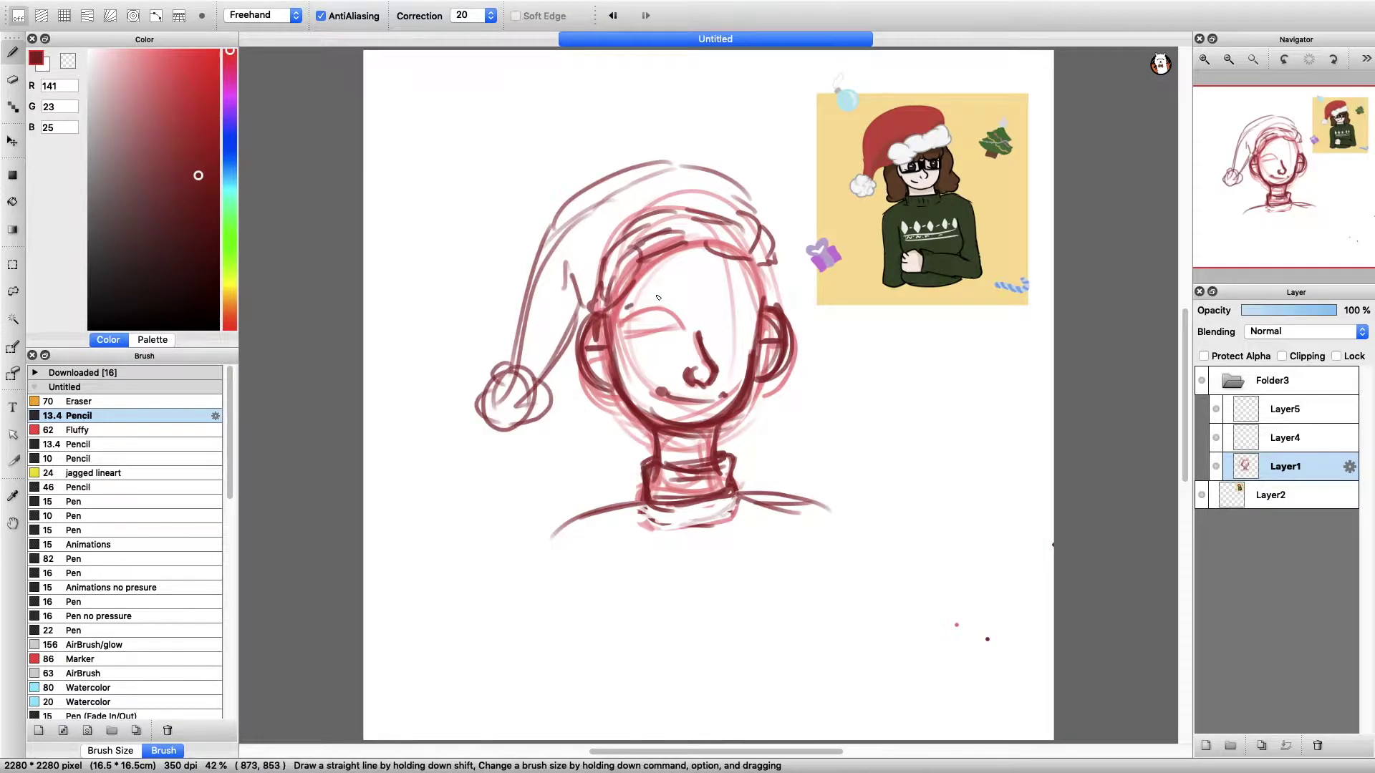
- Sketch curly bangs over the forehead and long wavy hair strands down both sides of the face
{"action": "left_click_drag", "start_coordinate": [684, 253], "coordinate": [630, 305]}
{"action": "left_click_drag", "start_coordinate": [729, 263], "coordinate": [731, 315]}
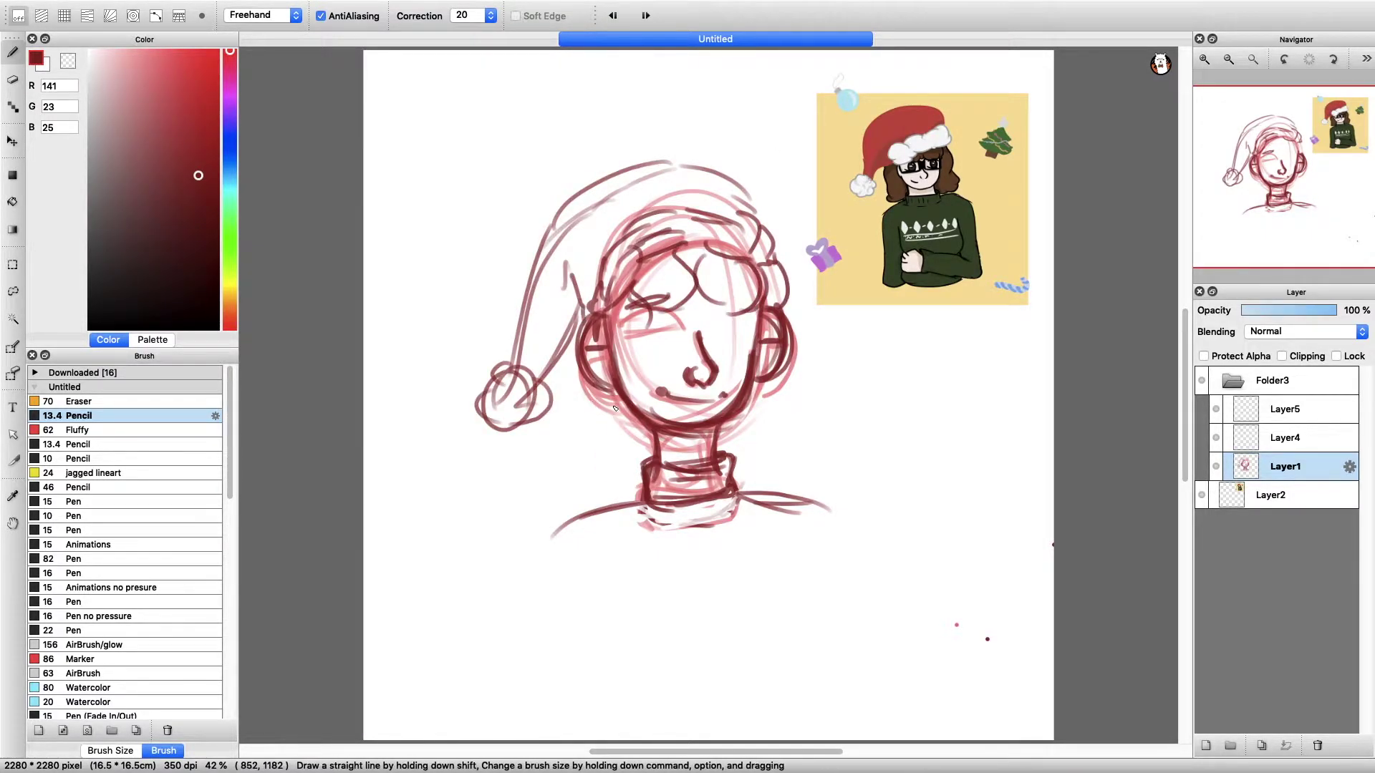
{"action": "left_click_drag", "start_coordinate": [581, 359], "coordinate": [589, 448]}
{"action": "left_click_drag", "start_coordinate": [577, 369], "coordinate": [557, 482]}
{"action": "left_click_drag", "start_coordinate": [598, 406], "coordinate": [617, 483]}
{"action": "mouse_move", "coordinate": [792, 297]}
{"action": "left_mouse_down"}
{"action": "mouse_move", "coordinate": [816, 422]}
{"action": "mouse_move", "coordinate": [792, 458]}
{"action": "left_mouse_up"}
{"action": "left_click_drag", "start_coordinate": [775, 405], "coordinate": [749, 480]}
{"action": "left_click_drag", "start_coordinate": [786, 280], "coordinate": [827, 333]}
{"action": "left_click_drag", "start_coordinate": [612, 309], "coordinate": [600, 409]}
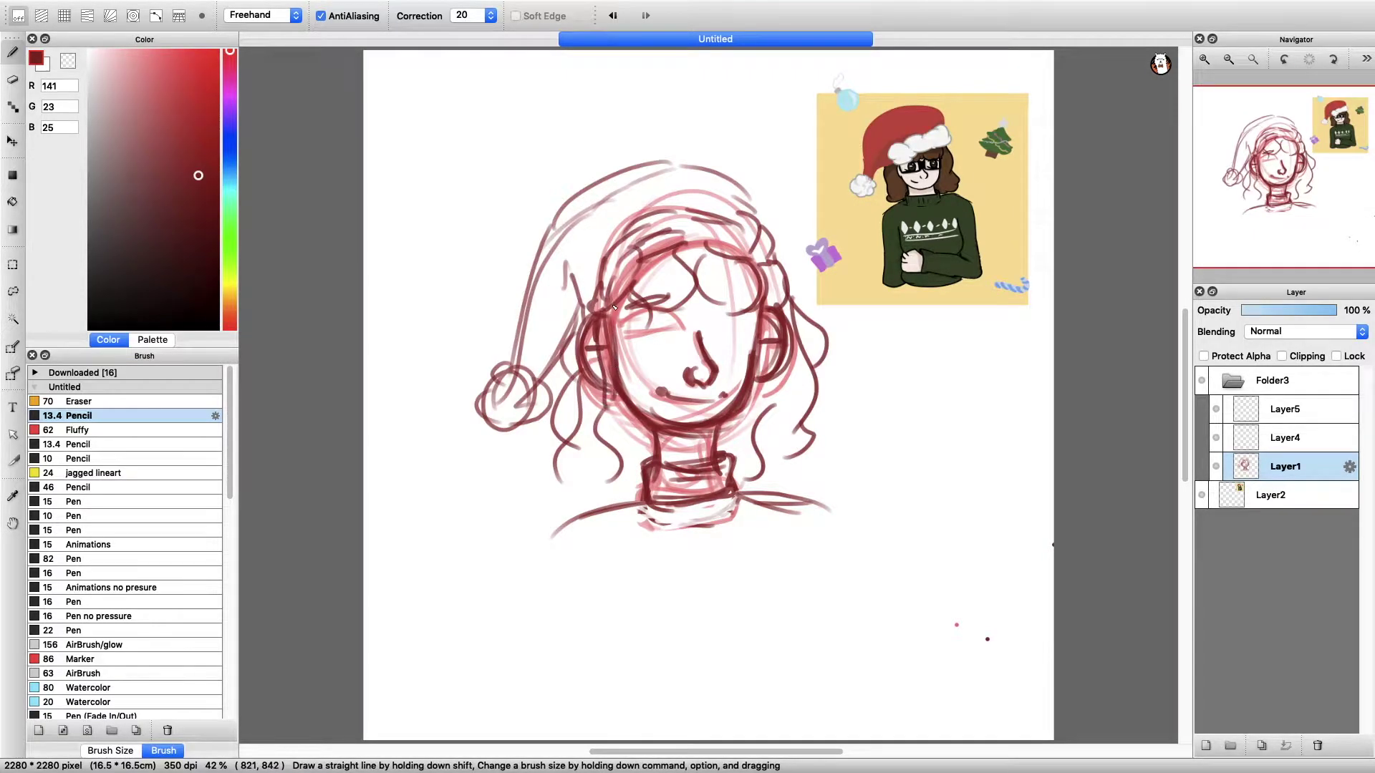
- Sketch the rounded shoulders, upper arms and torso sides below the collar
{"action": "left_click_drag", "start_coordinate": [539, 601], "coordinate": [595, 508]}
{"action": "left_click_drag", "start_coordinate": [802, 495], "coordinate": [849, 583]}
{"action": "scroll", "coordinate": [849, 583], "scroll_direction": "down", "scroll_amount": 5}
{"action": "left_click_drag", "start_coordinate": [591, 440], "coordinate": [613, 553]}
{"action": "mouse_move", "coordinate": [780, 430]}
{"action": "left_mouse_down"}
{"action": "mouse_move", "coordinate": [794, 501]}
{"action": "mouse_move", "coordinate": [776, 542]}
{"action": "left_mouse_up"}
{"action": "mouse_move", "coordinate": [640, 367]}
{"action": "left_mouse_down"}
{"action": "mouse_move", "coordinate": [573, 387]}
{"action": "mouse_move", "coordinate": [537, 455]}
{"action": "left_mouse_up"}
{"action": "mouse_move", "coordinate": [738, 355]}
{"action": "left_mouse_down"}
{"action": "mouse_move", "coordinate": [849, 409]}
{"action": "mouse_move", "coordinate": [856, 473]}
{"action": "mouse_move", "coordinate": [830, 579]}
{"action": "left_mouse_up"}
- Sketch the forearm folded across the waist with its hand, and finish the other arm's outer edge
{"action": "left_click_drag", "start_coordinate": [843, 445], "coordinate": [805, 566]}
{"action": "left_click_drag", "start_coordinate": [684, 530], "coordinate": [809, 548]}
{"action": "left_click_drag", "start_coordinate": [692, 526], "coordinate": [694, 584]}
{"action": "mouse_move", "coordinate": [663, 519]}
{"action": "left_mouse_down"}
{"action": "mouse_move", "coordinate": [689, 588]}
{"action": "mouse_move", "coordinate": [767, 537]}
{"action": "left_mouse_up"}
{"action": "left_click_drag", "start_coordinate": [709, 594], "coordinate": [870, 544]}
{"action": "left_click_drag", "start_coordinate": [536, 425], "coordinate": [521, 583]}
{"action": "mouse_move", "coordinate": [561, 381]}
{"action": "left_mouse_down"}
{"action": "mouse_move", "coordinate": [528, 431]}
{"action": "mouse_move", "coordinate": [529, 474]}
{"action": "left_mouse_up"}
{"action": "left_click_drag", "start_coordinate": [530, 546], "coordinate": [523, 591]}
- Draw the eyes and eyelid lines on the face, cleaning up stray strokes around them
{"action": "left_click", "coordinate": [1202, 60]}
{"action": "left_click", "coordinate": [1203, 60]}
{"action": "left_click_drag", "start_coordinate": [644, 361], "coordinate": [749, 350]}
{"action": "left_click_drag", "start_coordinate": [633, 335], "coordinate": [727, 310]}
{"action": "left_click_drag", "start_coordinate": [655, 355], "coordinate": [734, 348]}
{"action": "left_click_drag", "start_coordinate": [649, 358], "coordinate": [736, 350]}
{"action": "mouse_move", "coordinate": [767, 347]}
{"action": "left_mouse_down"}
{"action": "mouse_move", "coordinate": [834, 337]}
{"action": "mouse_move", "coordinate": [820, 304]}
{"action": "left_mouse_up"}
{"action": "left_click_drag", "start_coordinate": [767, 349], "coordinate": [842, 337]}
{"action": "mouse_move", "coordinate": [699, 315]}
{"action": "left_mouse_down"}
{"action": "mouse_move", "coordinate": [842, 342]}
{"action": "mouse_move", "coordinate": [790, 334]}
{"action": "left_mouse_up"}
{"action": "left_click", "coordinate": [68, 61]}
{"action": "left_click", "coordinate": [40, 62]}
{"action": "left_click_drag", "start_coordinate": [838, 331], "coordinate": [767, 343]}
- Select the Santa hat and the top of the head with a freehand selection and delete them
{"action": "key", "text": "l"}
{"action": "mouse_move", "coordinate": [909, 159]}
{"action": "left_mouse_down"}
{"action": "mouse_move", "coordinate": [657, 270]}
{"action": "mouse_move", "coordinate": [346, 208]}
{"action": "left_mouse_up"}
{"action": "key", "text": "Delete"}
{"action": "key", "text": "ctrl+d"}
{"action": "key", "text": "b"}
{"action": "left_click_drag", "start_coordinate": [648, 245], "coordinate": [634, 333]}
{"action": "mouse_move", "coordinate": [713, 235]}
{"action": "left_mouse_down"}
{"action": "mouse_move", "coordinate": [774, 326]}
{"action": "mouse_move", "coordinate": [501, 237]}
{"action": "mouse_move", "coordinate": [770, 276]}
{"action": "left_mouse_up"}
{"action": "left_click", "coordinate": [1228, 59]}
{"action": "left_click", "coordinate": [1204, 59]}
- Select and delete the leftover strokes above the eyes and the wavy hair beside the left cheek
{"action": "key", "text": "l"}
{"action": "key", "text": "Delete"}
{"action": "key", "text": "ctrl+d"}
{"action": "left_click_drag", "start_coordinate": [512, 247], "coordinate": [505, 641]}
{"action": "key", "text": "Delete"}
{"action": "key", "text": "ctrl+d"}
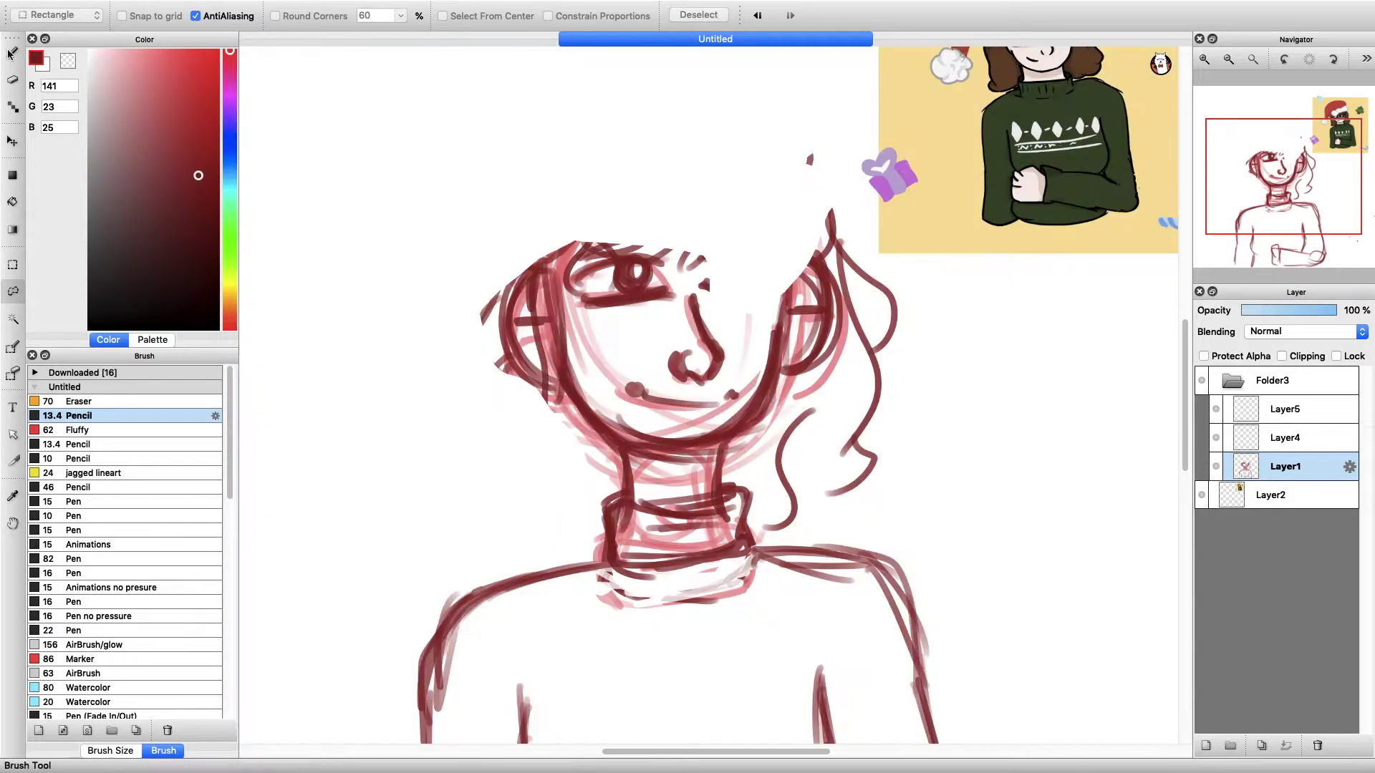
{"action": "key", "text": "b"}
{"action": "scroll", "coordinate": [578, 284], "scroll_direction": "up", "scroll_amount": 5}
{"action": "mouse_move", "coordinate": [649, 373]}
{"action": "left_mouse_down"}
{"action": "mouse_move", "coordinate": [706, 333]}
{"action": "mouse_move", "coordinate": [784, 368]}
{"action": "left_mouse_up"}
{"action": "left_click_drag", "start_coordinate": [788, 301], "coordinate": [831, 401]}
{"action": "key", "text": "ctrl+z"}
{"action": "left_click_drag", "start_coordinate": [731, 412], "coordinate": [763, 412]}
{"action": "key", "text": "ctrl+z"}
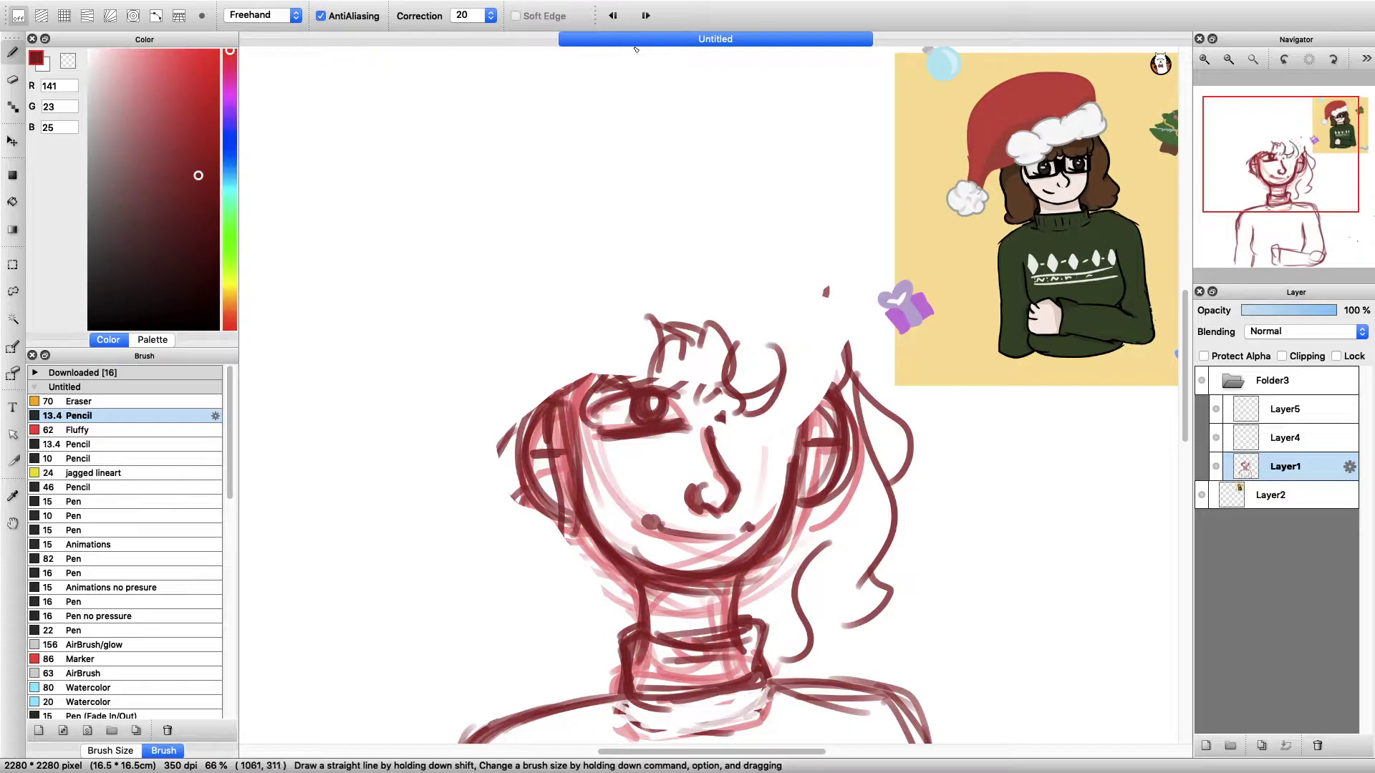
{"action": "key", "text": "ctrl+z"}
{"action": "key", "text": "ctrl+z"}
{"action": "key", "text": "ctrl+z"}
- Draw a rounded curl of bangs over the middle of the forehead and curved strands to its right
{"action": "left_click_drag", "start_coordinate": [712, 314], "coordinate": [662, 361]}
{"action": "mouse_move", "coordinate": [701, 324]}
{"action": "left_mouse_down"}
{"action": "mouse_move", "coordinate": [680, 350]}
{"action": "mouse_move", "coordinate": [738, 401]}
{"action": "left_mouse_up"}
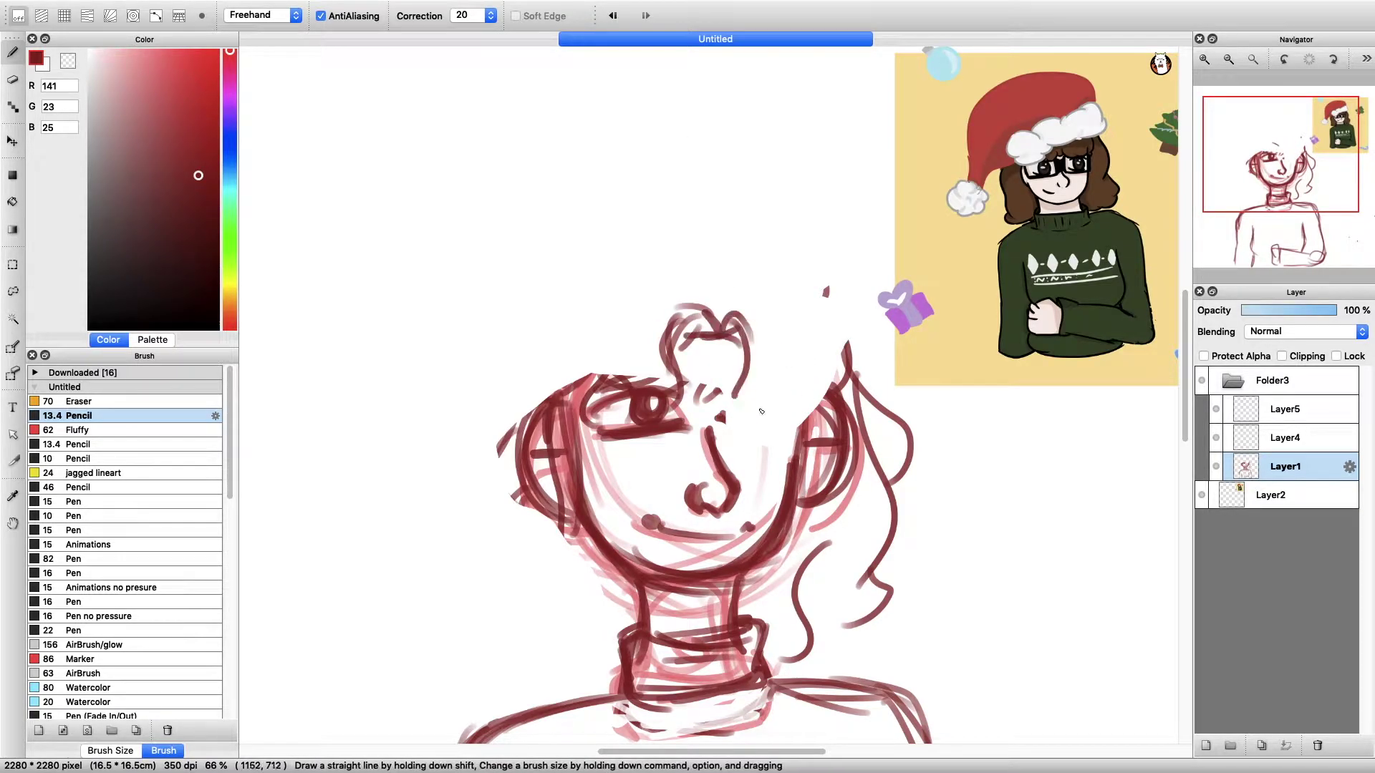
{"action": "left_click_drag", "start_coordinate": [766, 318], "coordinate": [803, 390]}
{"action": "left_click_drag", "start_coordinate": [791, 297], "coordinate": [820, 358]}
{"action": "left_click_drag", "start_coordinate": [752, 182], "coordinate": [565, 272]}
{"action": "key", "text": "ctrl+z"}
{"action": "mouse_move", "coordinate": [624, 164]}
{"action": "left_mouse_down"}
{"action": "mouse_move", "coordinate": [548, 226]}
{"action": "mouse_move", "coordinate": [722, 147]}
{"action": "left_mouse_up"}
{"action": "mouse_move", "coordinate": [645, 172]}
{"action": "left_mouse_down"}
{"action": "mouse_move", "coordinate": [734, 194]}
{"action": "mouse_move", "coordinate": [824, 240]}
{"action": "left_mouse_up"}
{"action": "key", "text": "ctrl+z"}
{"action": "key", "text": "ctrl+z"}
{"action": "key", "text": "ctrl+z"}
{"action": "key", "text": "ctrl+z"}
- Draw the hair's outer outline over the crown with small flicks, continuing into wavy strands down the left side
{"action": "left_click_drag", "start_coordinate": [550, 290], "coordinate": [662, 214]}
{"action": "left_click_drag", "start_coordinate": [546, 228], "coordinate": [759, 192]}
{"action": "left_click_drag", "start_coordinate": [773, 214], "coordinate": [838, 297]}
{"action": "mouse_move", "coordinate": [555, 269]}
{"action": "left_mouse_down"}
{"action": "mouse_move", "coordinate": [555, 376]}
{"action": "mouse_move", "coordinate": [513, 390]}
{"action": "mouse_move", "coordinate": [509, 430]}
{"action": "left_mouse_up"}
{"action": "mouse_move", "coordinate": [500, 471]}
{"action": "left_mouse_down"}
{"action": "mouse_move", "coordinate": [509, 664]}
{"action": "mouse_move", "coordinate": [474, 588]}
{"action": "left_mouse_up"}
{"action": "left_click_drag", "start_coordinate": [516, 578], "coordinate": [536, 680]}
- Add strokes inside the central bangs and a long strand down the right side of the hair
{"action": "left_click_drag", "start_coordinate": [715, 380], "coordinate": [745, 369]}
{"action": "left_click_drag", "start_coordinate": [677, 349], "coordinate": [744, 335]}
{"action": "left_click_drag", "start_coordinate": [835, 294], "coordinate": [896, 527]}
{"action": "left_click_drag", "start_coordinate": [878, 441], "coordinate": [895, 617]}
{"action": "key", "text": "ctrl+z"}
{"action": "key", "text": "ctrl+z"}
{"action": "key", "text": "ctrl+z"}
{"action": "key", "text": "ctrl+z"}
{"action": "key", "text": "ctrl+z"}
{"action": "key", "text": "ctrl+z"}
{"action": "key", "text": "ctrl+z"}
{"action": "key", "text": "x"}
{"action": "key", "text": "ctrl+y"}
{"action": "key", "text": "ctrl+y"}
{"action": "key", "text": "ctrl+y"}
{"action": "key", "text": "ctrl+y"}
- Add hair strands framing both sides of the forehead beside the central bangs
{"action": "mouse_move", "coordinate": [566, 265]}
{"action": "left_mouse_down"}
{"action": "mouse_move", "coordinate": [627, 207]}
{"action": "mouse_move", "coordinate": [742, 185]}
{"action": "mouse_move", "coordinate": [831, 208]}
{"action": "mouse_move", "coordinate": [827, 383]}
{"action": "left_mouse_up"}
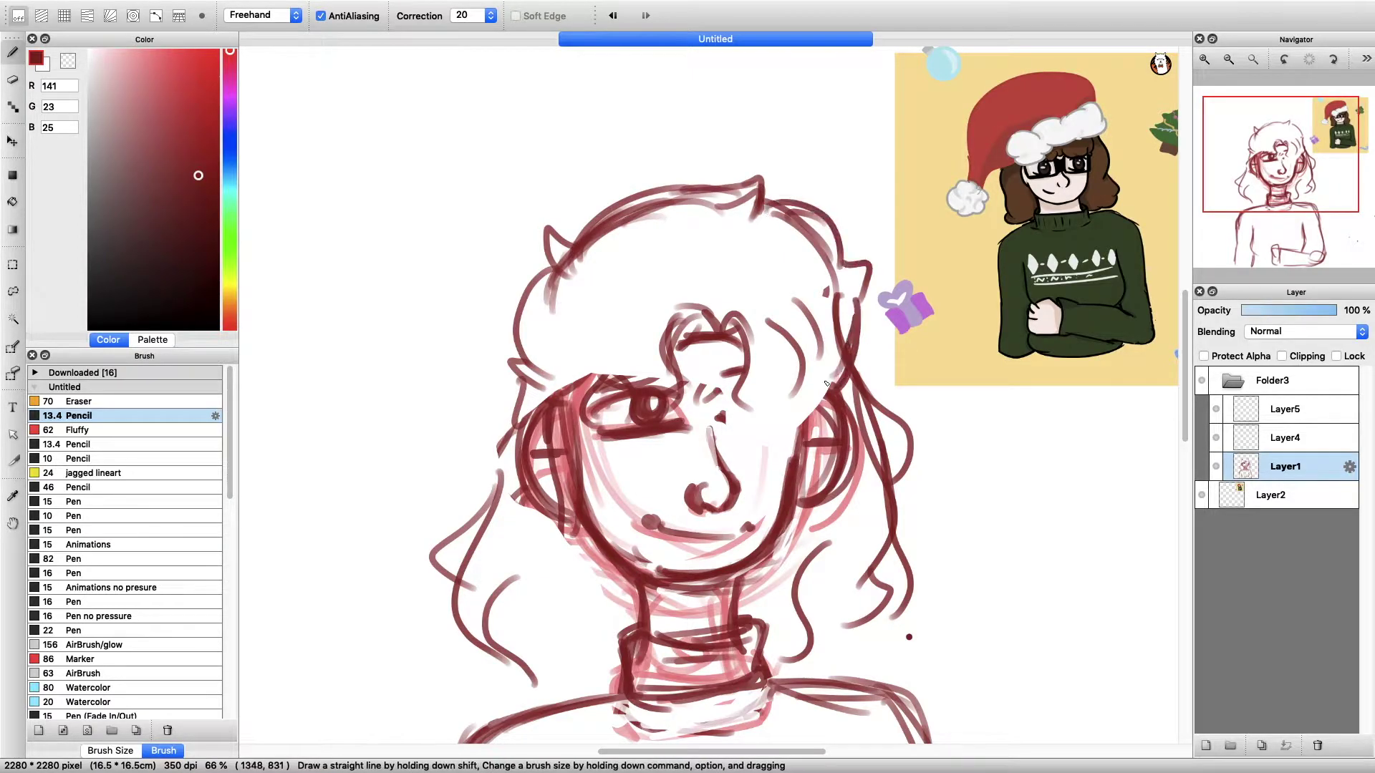
{"action": "left_click_drag", "start_coordinate": [812, 331], "coordinate": [795, 419]}
{"action": "left_click_drag", "start_coordinate": [577, 380], "coordinate": [562, 480]}
{"action": "left_click_drag", "start_coordinate": [620, 315], "coordinate": [635, 387]}
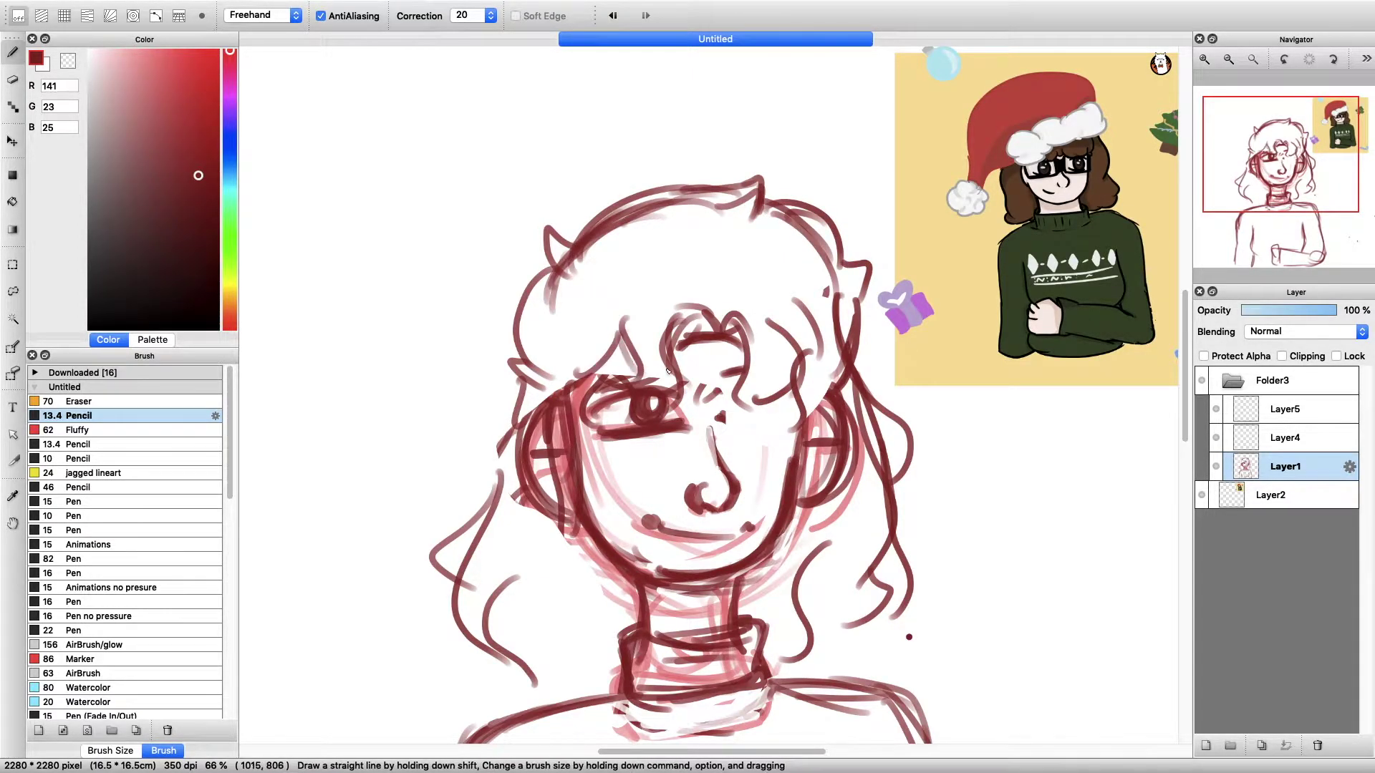
- Clean up stray lines around the chin with the transparent colour and restate the jaw and cheek contours
{"action": "left_click", "coordinate": [57, 66]}
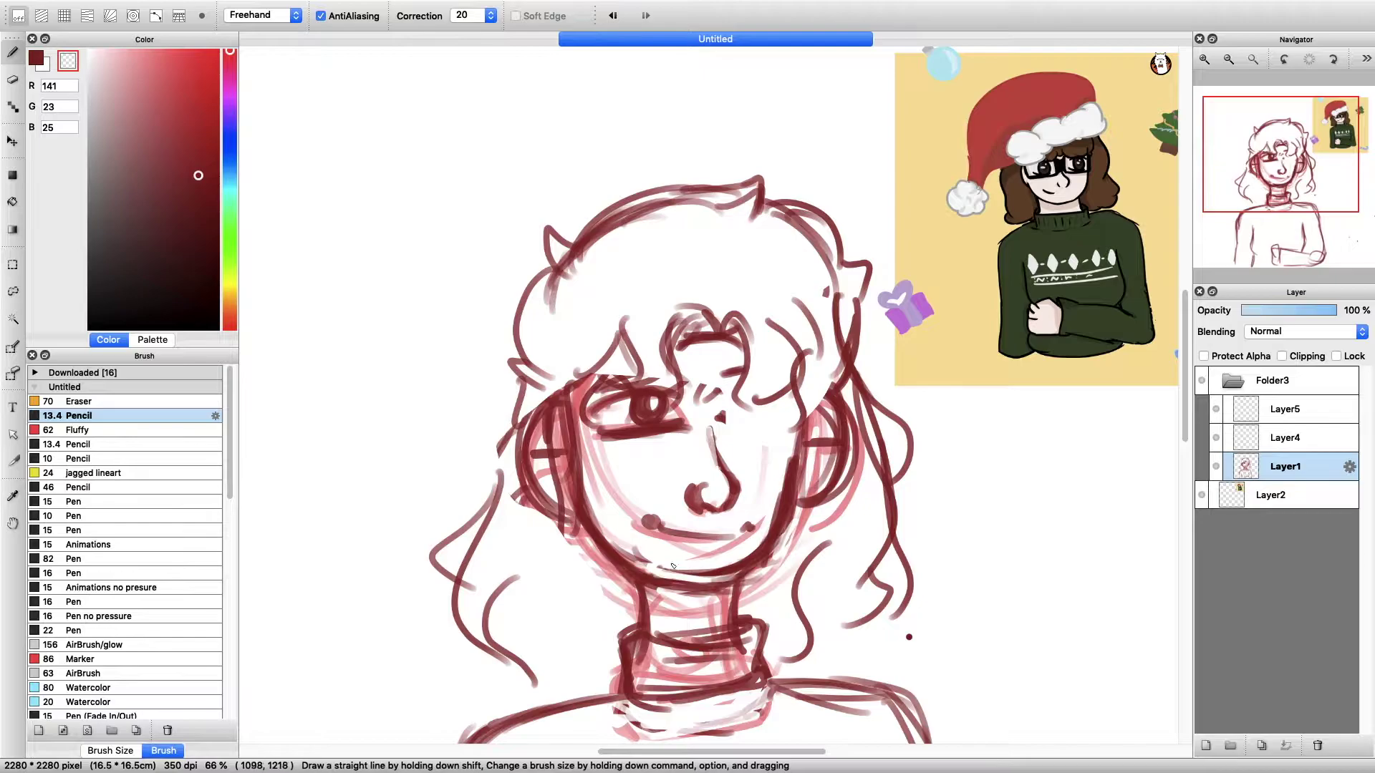
{"action": "left_click", "coordinate": [36, 58]}
{"action": "mouse_move", "coordinate": [652, 573]}
{"action": "left_mouse_down"}
{"action": "mouse_move", "coordinate": [770, 531]}
{"action": "mouse_move", "coordinate": [738, 583]}
{"action": "left_mouse_up"}
{"action": "mouse_move", "coordinate": [749, 566]}
{"action": "left_mouse_down"}
{"action": "mouse_move", "coordinate": [736, 622]}
{"action": "mouse_move", "coordinate": [733, 597]}
{"action": "left_mouse_up"}
{"action": "left_click_drag", "start_coordinate": [566, 391], "coordinate": [581, 516]}
- Retrace the crown outline and bangs in a darker red (112, 28, 30) and add two short arcs inside the hair
{"action": "left_click", "coordinate": [186, 207]}
{"action": "mouse_move", "coordinate": [555, 262]}
{"action": "left_mouse_down"}
{"action": "mouse_move", "coordinate": [505, 394]}
{"action": "mouse_move", "coordinate": [512, 434]}
{"action": "left_mouse_up"}
{"action": "mouse_move", "coordinate": [573, 218]}
{"action": "left_mouse_down"}
{"action": "mouse_move", "coordinate": [544, 283]}
{"action": "mouse_move", "coordinate": [759, 176]}
{"action": "mouse_move", "coordinate": [863, 309]}
{"action": "mouse_move", "coordinate": [841, 383]}
{"action": "left_mouse_up"}
{"action": "mouse_move", "coordinate": [716, 329]}
{"action": "left_mouse_down"}
{"action": "mouse_move", "coordinate": [677, 304]}
{"action": "mouse_move", "coordinate": [641, 387]}
{"action": "left_mouse_up"}
{"action": "mouse_move", "coordinate": [770, 316]}
{"action": "left_mouse_down"}
{"action": "mouse_move", "coordinate": [802, 408]}
{"action": "mouse_move", "coordinate": [828, 394]}
{"action": "left_mouse_up"}
{"action": "left_click_drag", "start_coordinate": [609, 283], "coordinate": [695, 261]}
{"action": "left_click_drag", "start_coordinate": [719, 258], "coordinate": [765, 272]}
- Retrace the left hair strand, jaw, right ear and nose in the darker red
{"action": "left_click_drag", "start_coordinate": [504, 469], "coordinate": [473, 630]}
{"action": "mouse_move", "coordinate": [586, 485]}
{"action": "left_mouse_down"}
{"action": "mouse_move", "coordinate": [616, 552]}
{"action": "mouse_move", "coordinate": [676, 577]}
{"action": "left_mouse_up"}
{"action": "left_click_drag", "start_coordinate": [845, 401], "coordinate": [799, 501]}
{"action": "left_click_drag", "start_coordinate": [835, 433], "coordinate": [803, 444]}
{"action": "left_click_drag", "start_coordinate": [714, 428], "coordinate": [736, 497]}
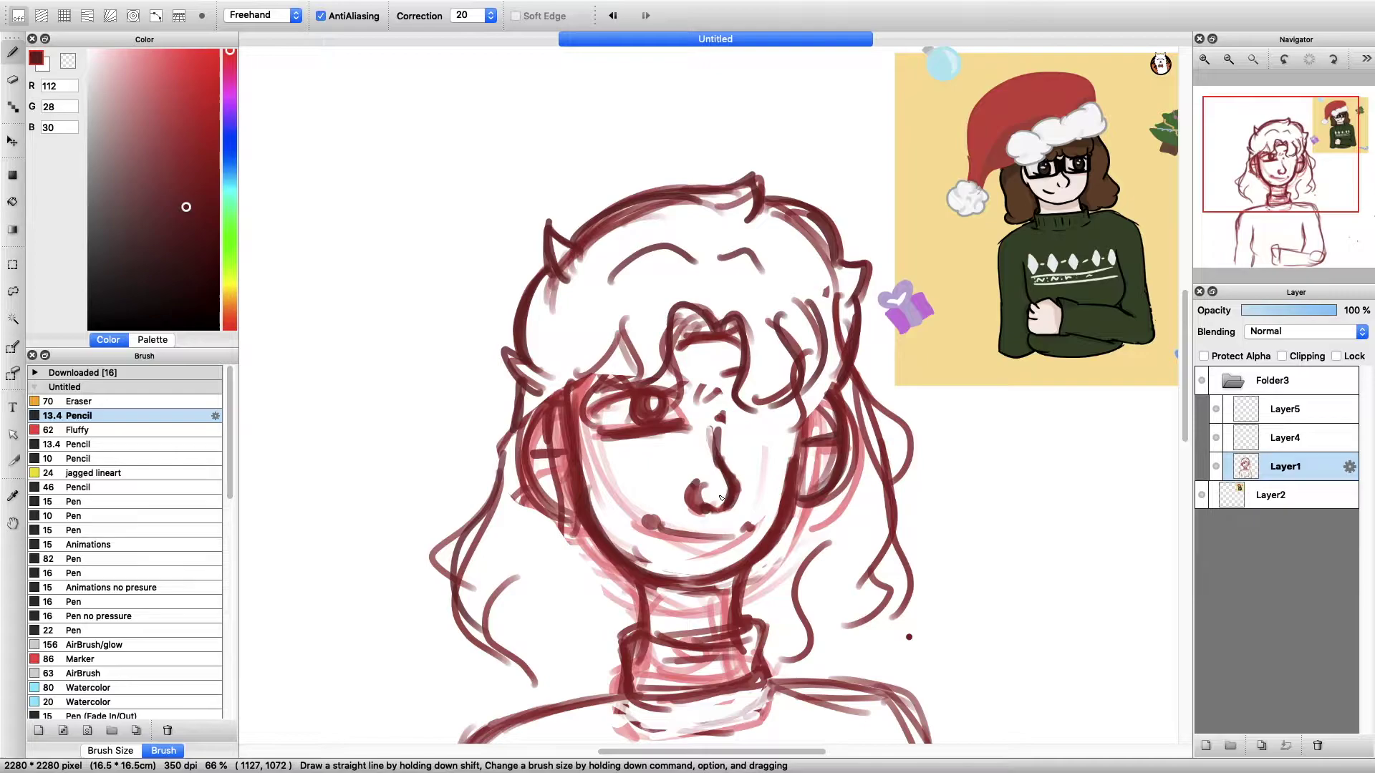
- Retrace the shoulders, outer sleeves, inner arm lines and folded forearm of the sweater in the darker red (112, 28, 30)
{"action": "scroll", "coordinate": [709, 394], "scroll_direction": "down", "scroll_amount": 6}
{"action": "left_click_drag", "start_coordinate": [576, 263], "coordinate": [403, 401]}
{"action": "mouse_move", "coordinate": [731, 247]}
{"action": "left_mouse_down"}
{"action": "mouse_move", "coordinate": [877, 290]}
{"action": "mouse_move", "coordinate": [935, 608]}
{"action": "left_mouse_up"}
{"action": "left_click_drag", "start_coordinate": [924, 618], "coordinate": [773, 631]}
{"action": "left_click_drag", "start_coordinate": [801, 367], "coordinate": [792, 538]}
{"action": "left_click_drag", "start_coordinate": [499, 401], "coordinate": [533, 559]}
{"action": "scroll", "coordinate": [519, 532], "scroll_direction": "up", "scroll_amount": 6}
- Copy the finished eye, paste it and position the copy on the other side of the nose
{"action": "key", "text": "m"}
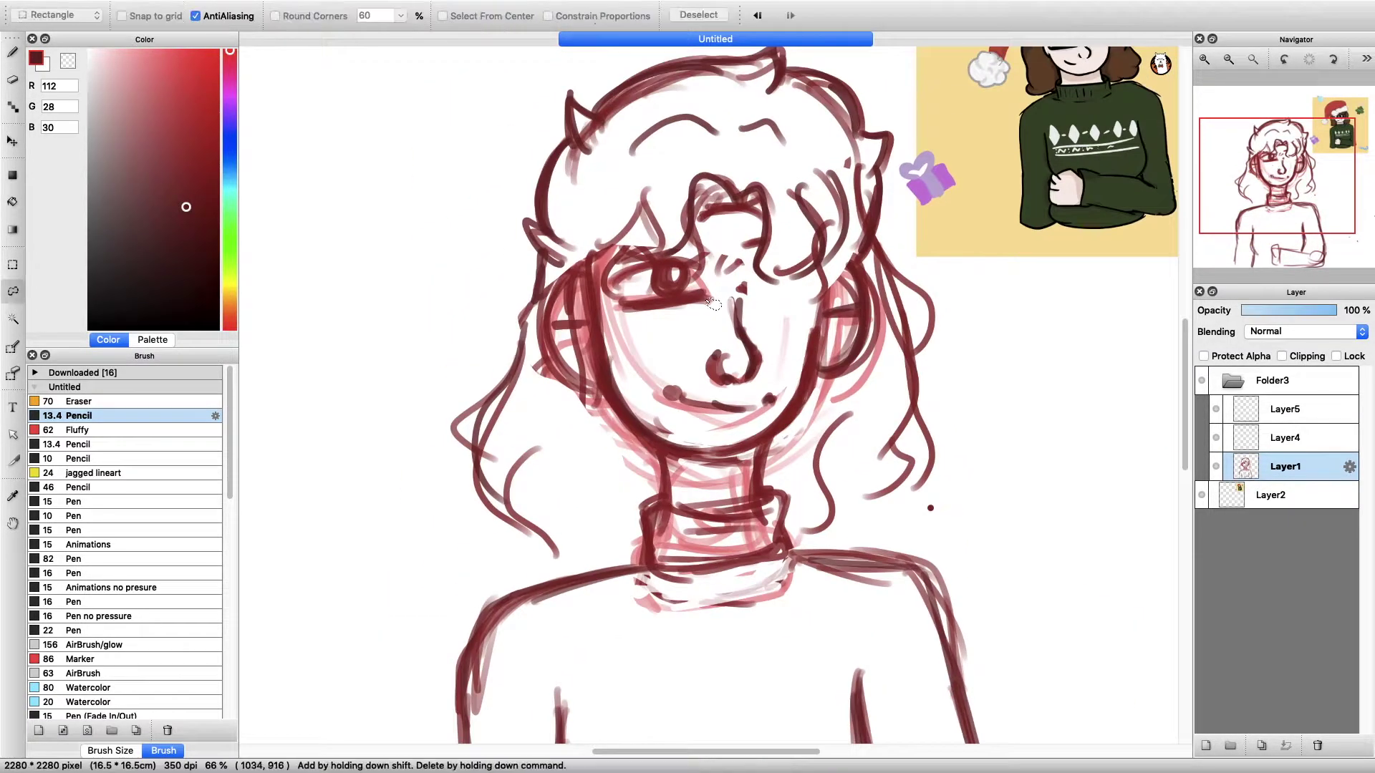
{"action": "left_click_drag", "start_coordinate": [726, 237], "coordinate": [853, 317]}
{"action": "key", "text": "ctrl+c"}
{"action": "key", "text": "ctrl+v"}
{"action": "scroll", "coordinate": [802, 287], "scroll_direction": "down", "scroll_amount": 1}
{"action": "key", "text": "ctrl+t"}
{"action": "left_click_drag", "start_coordinate": [802, 262], "coordinate": [842, 273]}
{"action": "key", "text": "Return"}
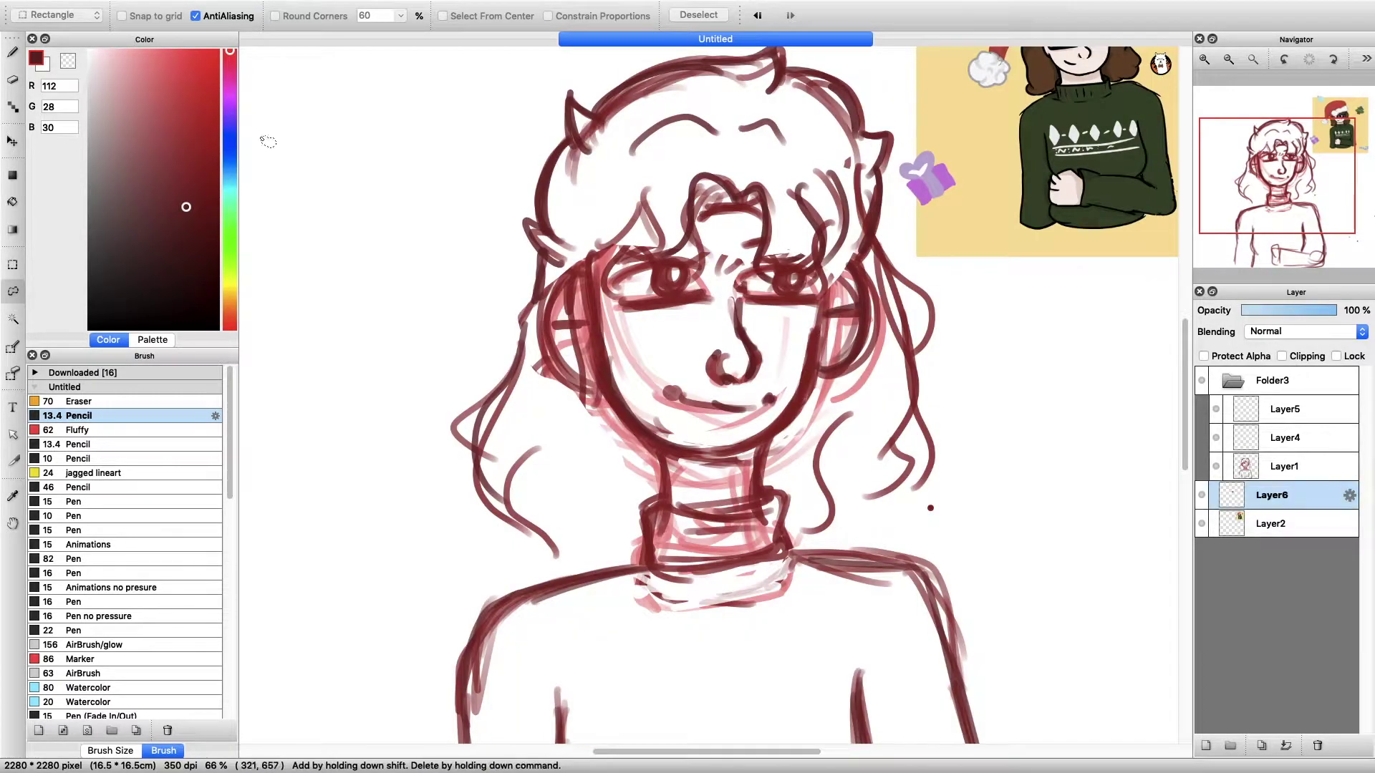
- Clear the copied eye where the bangs overlap it, and the stray lines beside the left jaw, with the transparent colour
{"action": "key", "text": "b"}
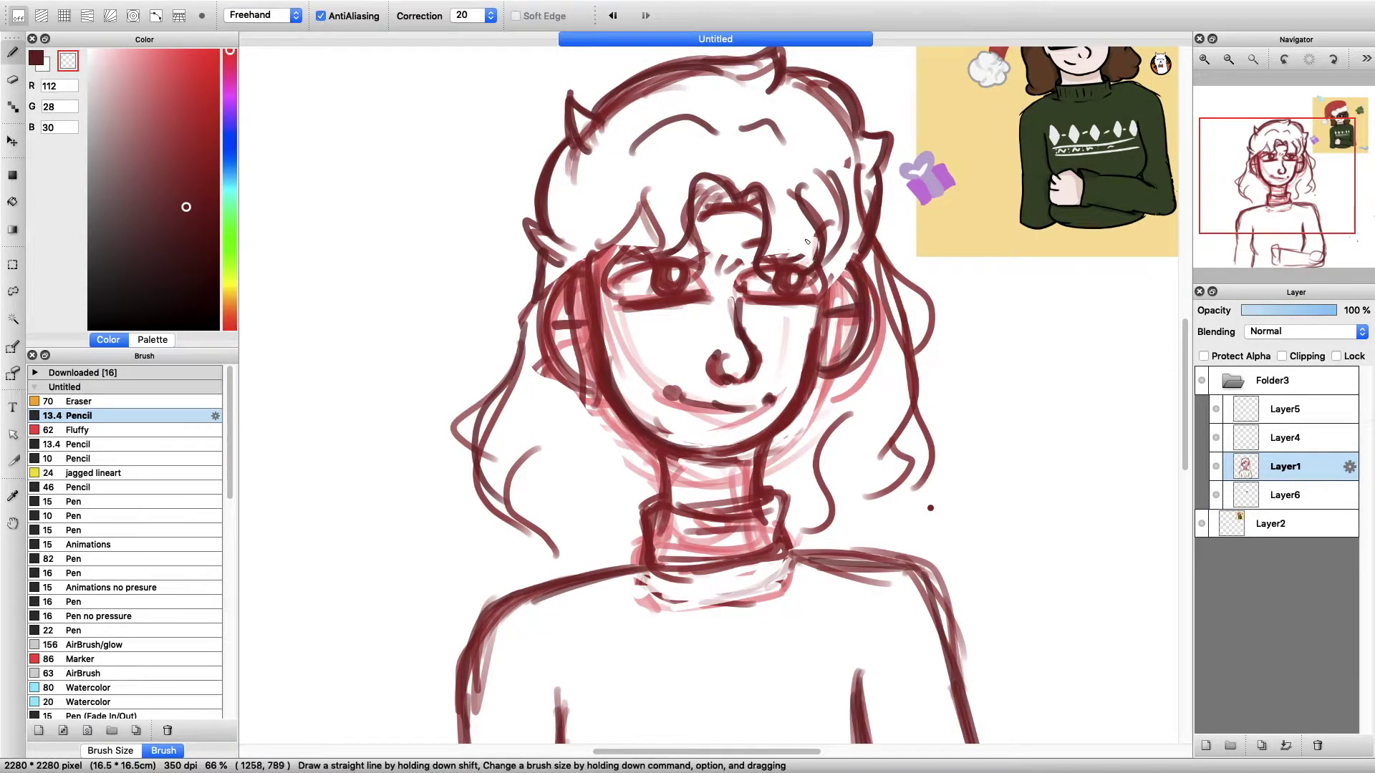
{"action": "key", "text": "super+z"}
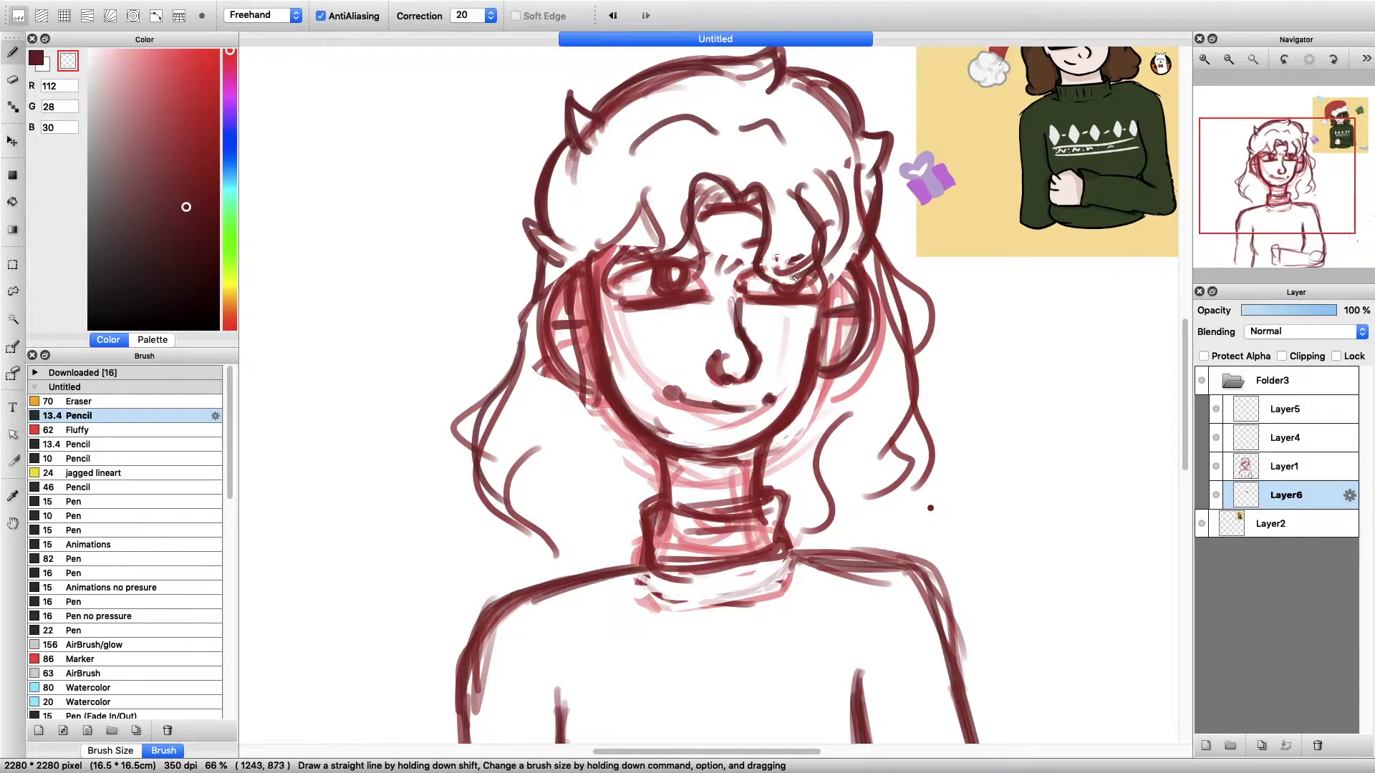
{"action": "key", "text": "super+shift+z"}
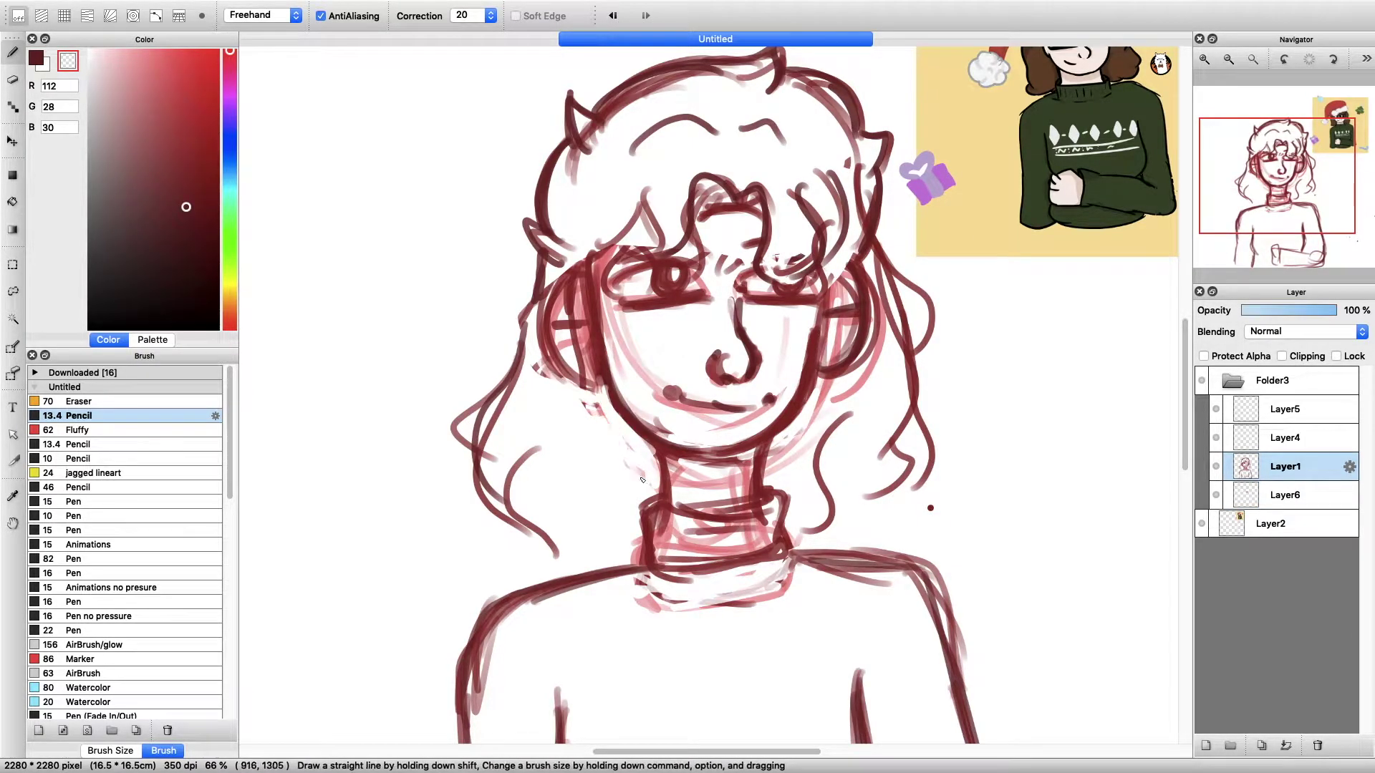
{"action": "left_click", "coordinate": [1298, 415]}
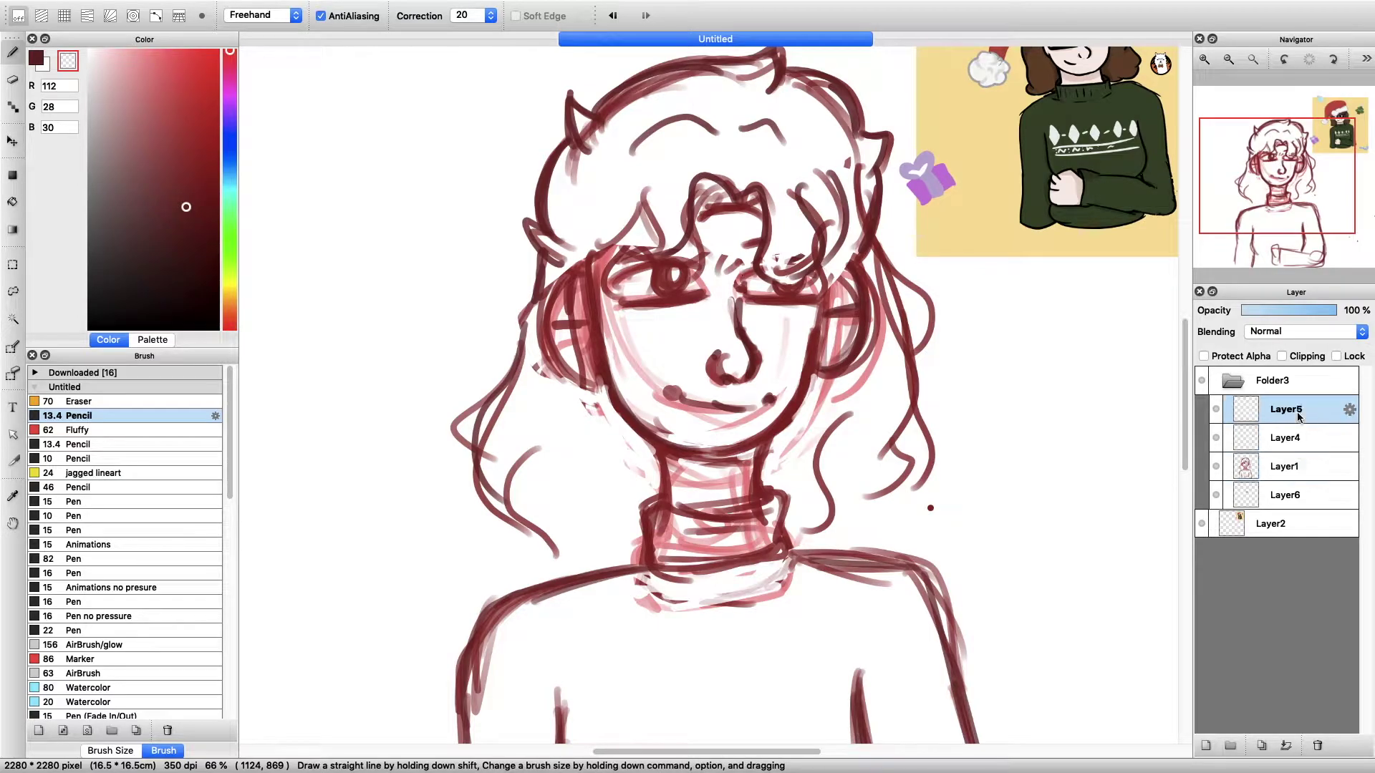
- Add curved strands to the lower hair on both sides of the neck on Layer1 in a sampled red (182, 27, 33)
{"action": "left_click", "coordinate": [1286, 467]}
{"action": "mouse_move", "coordinate": [480, 450]}
{"action": "left_mouse_down"}
{"action": "mouse_move", "coordinate": [469, 532]}
{"action": "mouse_move", "coordinate": [520, 552]}
{"action": "left_mouse_up"}
{"action": "left_click", "coordinate": [514, 552], "text": "alt"}
{"action": "left_click_drag", "start_coordinate": [472, 487], "coordinate": [537, 571]}
{"action": "left_click_drag", "start_coordinate": [602, 519], "coordinate": [608, 602]}
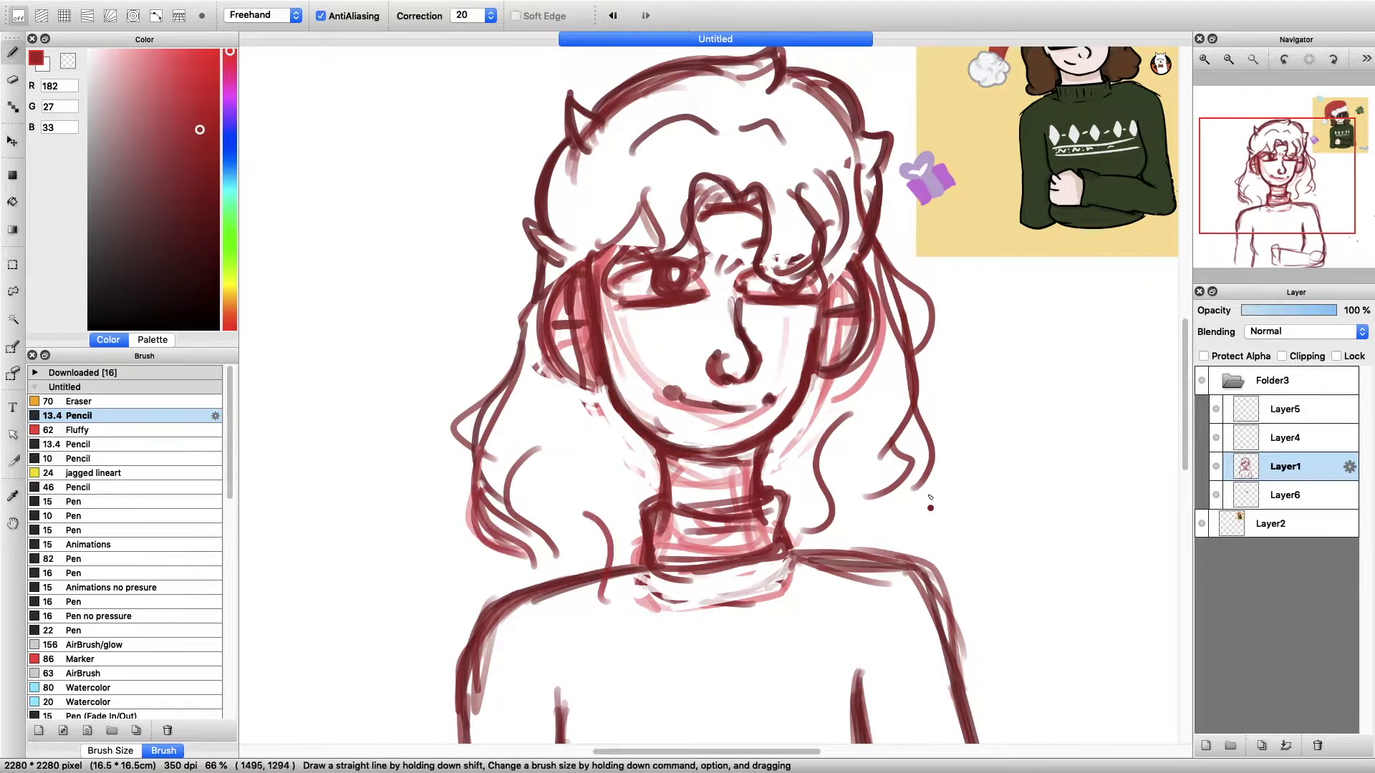
{"action": "left_click_drag", "start_coordinate": [921, 476], "coordinate": [870, 544]}
{"action": "left_click_drag", "start_coordinate": [866, 502], "coordinate": [838, 551]}
- Reinforce the shoulders, sleeve outlines and inner arm lines and redraw the upper edge of the folded forearm in red (182, 27, 33)
{"action": "scroll", "coordinate": [853, 530], "scroll_direction": "down", "scroll_amount": 5}
{"action": "left_click_drag", "start_coordinate": [472, 505], "coordinate": [467, 549]}
{"action": "left_click_drag", "start_coordinate": [623, 398], "coordinate": [488, 465]}
{"action": "left_click_drag", "start_coordinate": [797, 392], "coordinate": [929, 401]}
{"action": "left_click_drag", "start_coordinate": [904, 409], "coordinate": [970, 598]}
{"action": "left_click_drag", "start_coordinate": [961, 508], "coordinate": [980, 641]}
{"action": "scroll", "coordinate": [978, 637], "scroll_direction": "down", "scroll_amount": 7}
{"action": "mouse_move", "coordinate": [571, 323]}
{"action": "left_mouse_down"}
{"action": "mouse_move", "coordinate": [594, 458]}
{"action": "mouse_move", "coordinate": [566, 534]}
{"action": "left_mouse_up"}
{"action": "left_click_drag", "start_coordinate": [872, 279], "coordinate": [863, 454]}
{"action": "left_click_drag", "start_coordinate": [666, 459], "coordinate": [817, 443]}
{"action": "mouse_move", "coordinate": [698, 450]}
{"action": "left_mouse_down"}
{"action": "mouse_move", "coordinate": [896, 466]}
{"action": "mouse_move", "coordinate": [852, 490]}
{"action": "mouse_move", "coordinate": [906, 469]}
{"action": "left_mouse_up"}
- Sketch the sweater pattern across the chest: a row of diamonds and dashes above a wavy dashed band between two lines
{"action": "key", "text": "super+minus"}
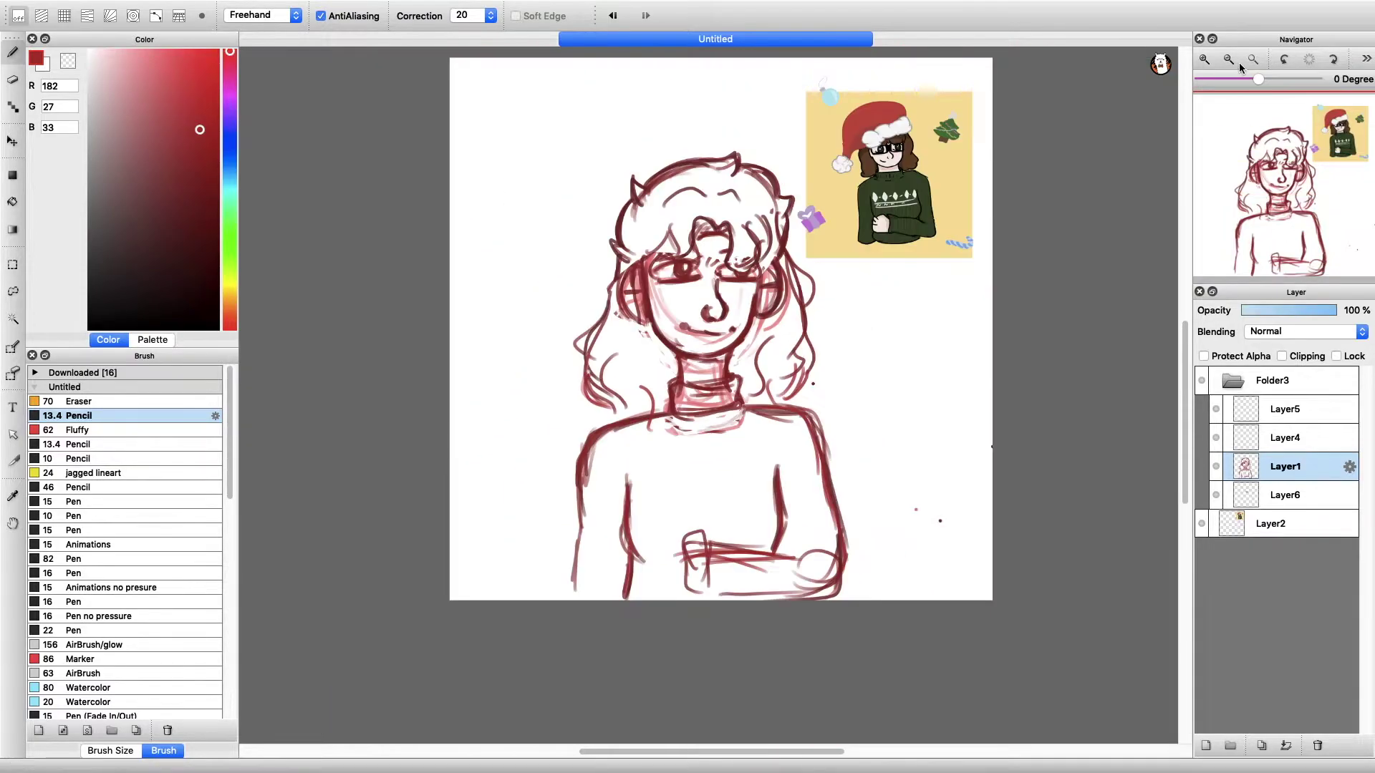
{"action": "key", "text": "super+plus"}
{"action": "left_click_drag", "start_coordinate": [612, 511], "coordinate": [629, 545]}
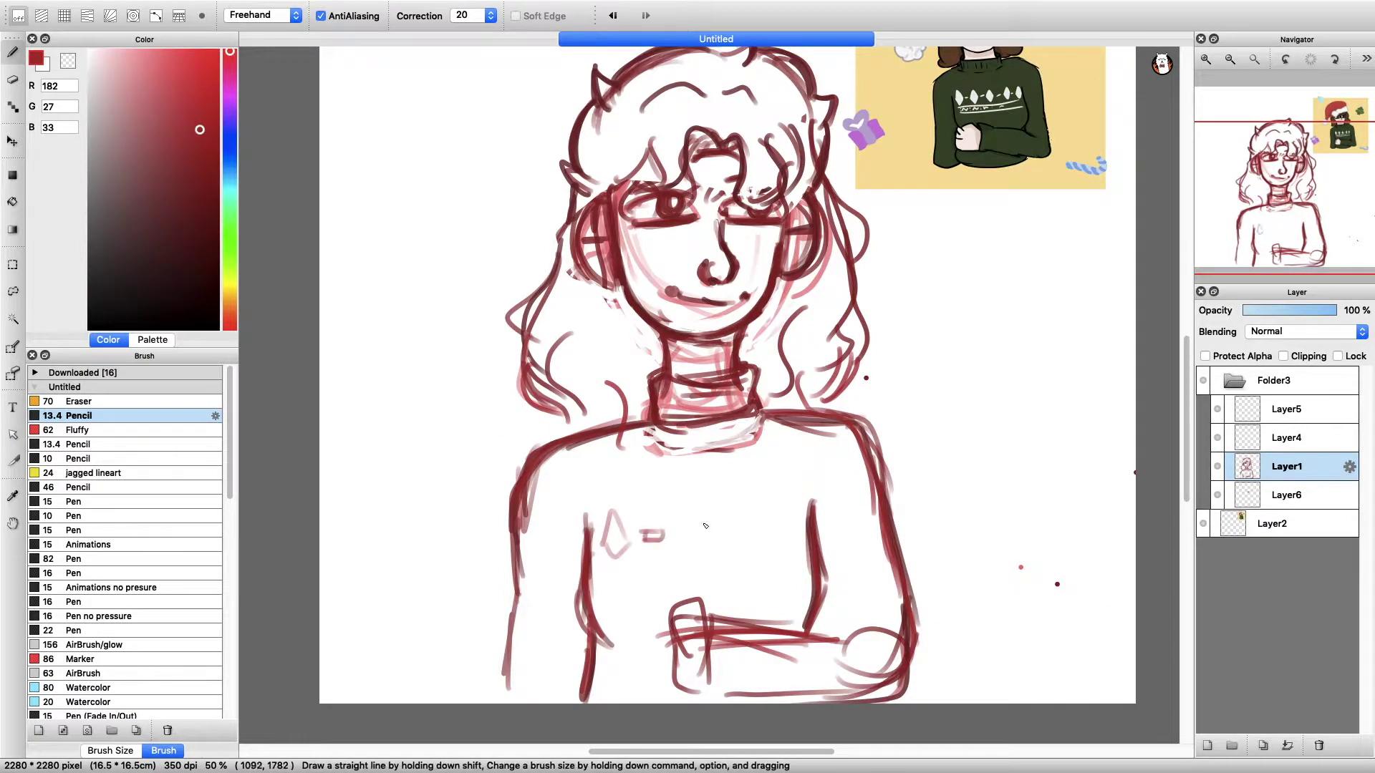
{"action": "left_click_drag", "start_coordinate": [715, 525], "coordinate": [731, 531]}
{"action": "mouse_move", "coordinate": [752, 510]}
{"action": "left_mouse_down"}
{"action": "mouse_move", "coordinate": [765, 531]}
{"action": "mouse_move", "coordinate": [798, 534]}
{"action": "left_mouse_up"}
{"action": "left_click_drag", "start_coordinate": [808, 540], "coordinate": [596, 566]}
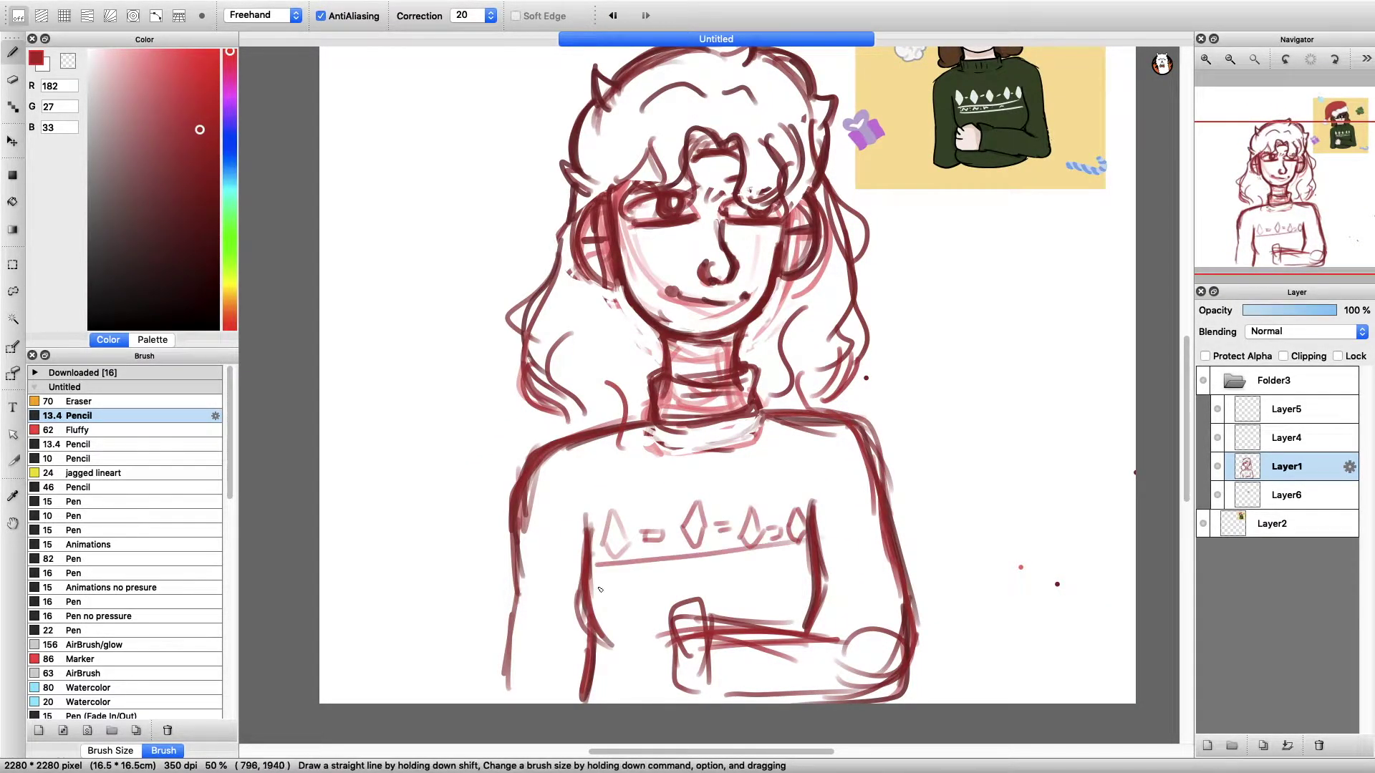
{"action": "left_click_drag", "start_coordinate": [725, 587], "coordinate": [600, 597]}
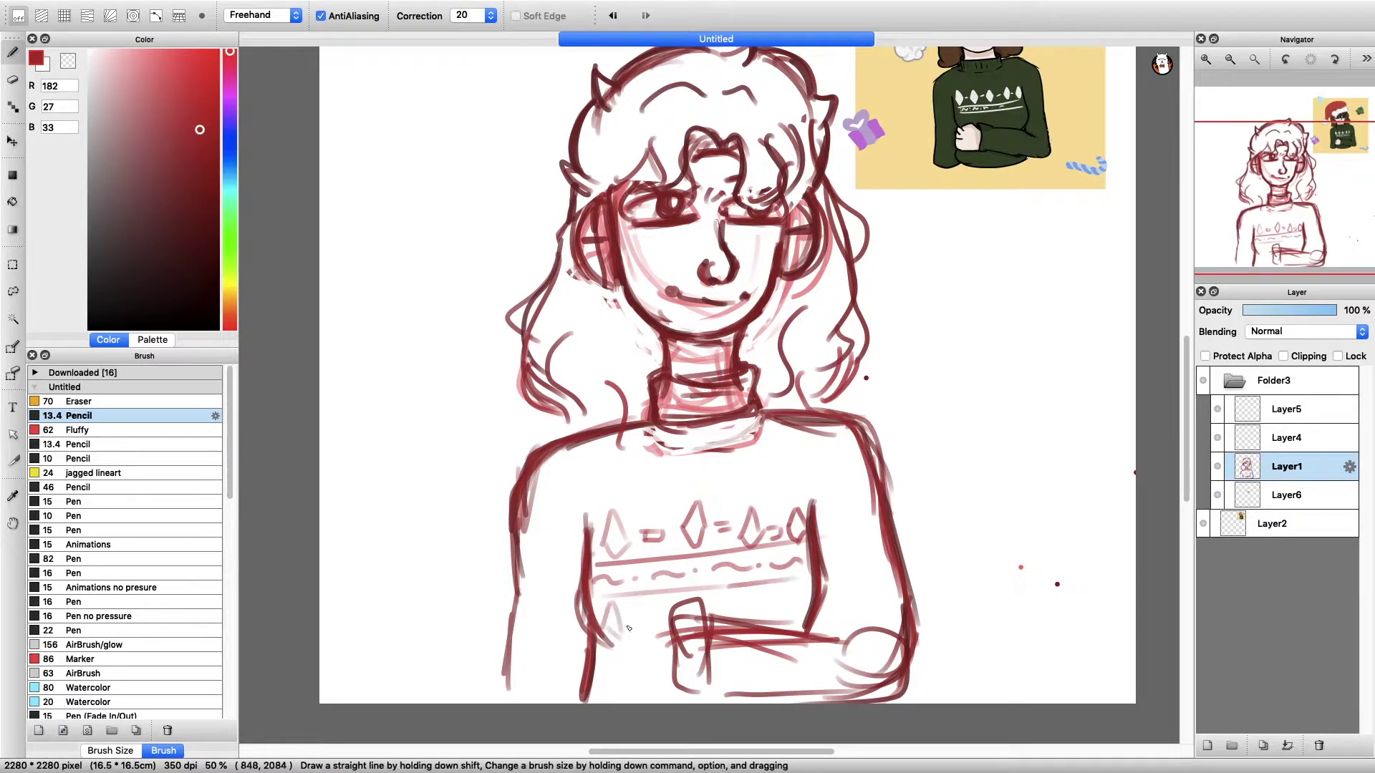
- Merge Layer1 into Layer6, and fill a duplicate of Layer5 with near-black (26, 26, 26) as a clipping layer over Layer5
{"action": "left_click", "coordinate": [1289, 745]}
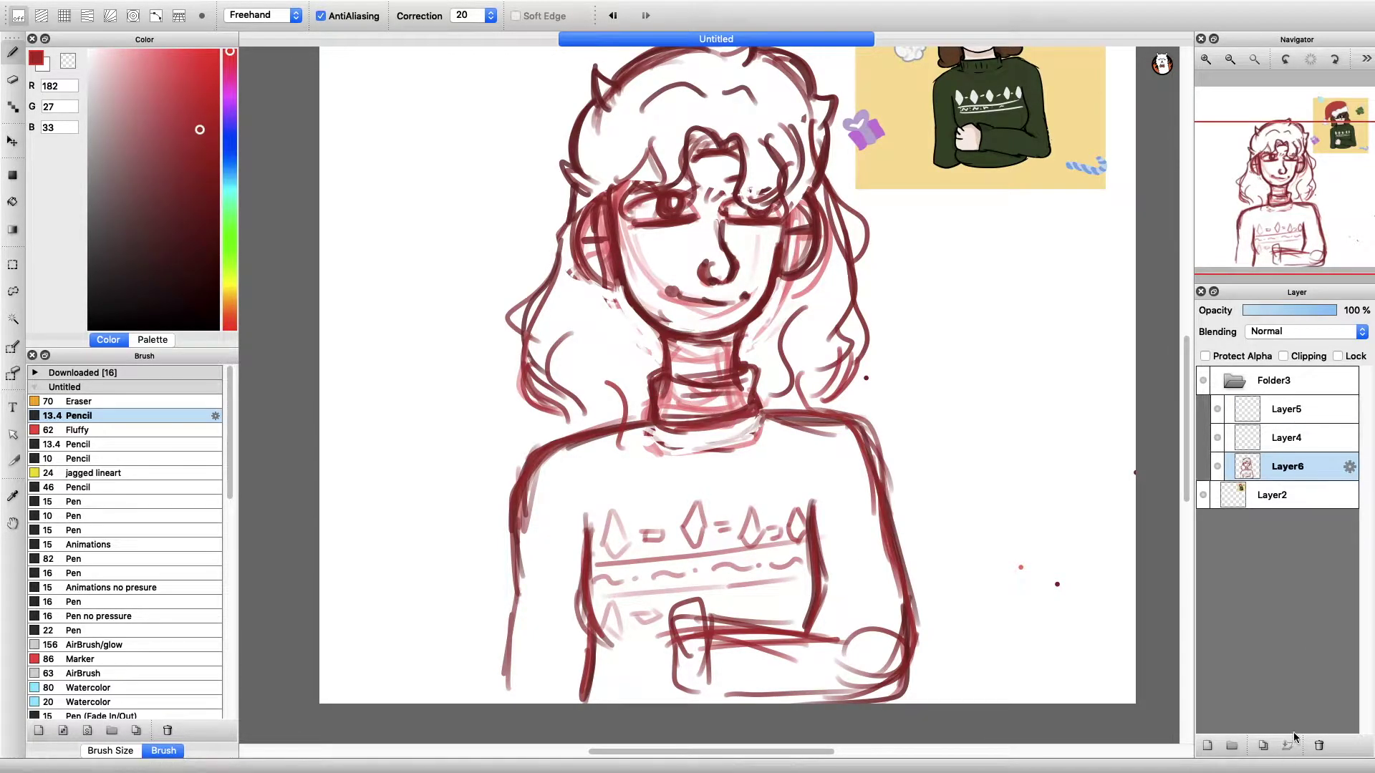
{"action": "left_click", "coordinate": [1292, 421]}
{"action": "scroll", "coordinate": [709, 394], "scroll_direction": "up", "scroll_amount": 5}
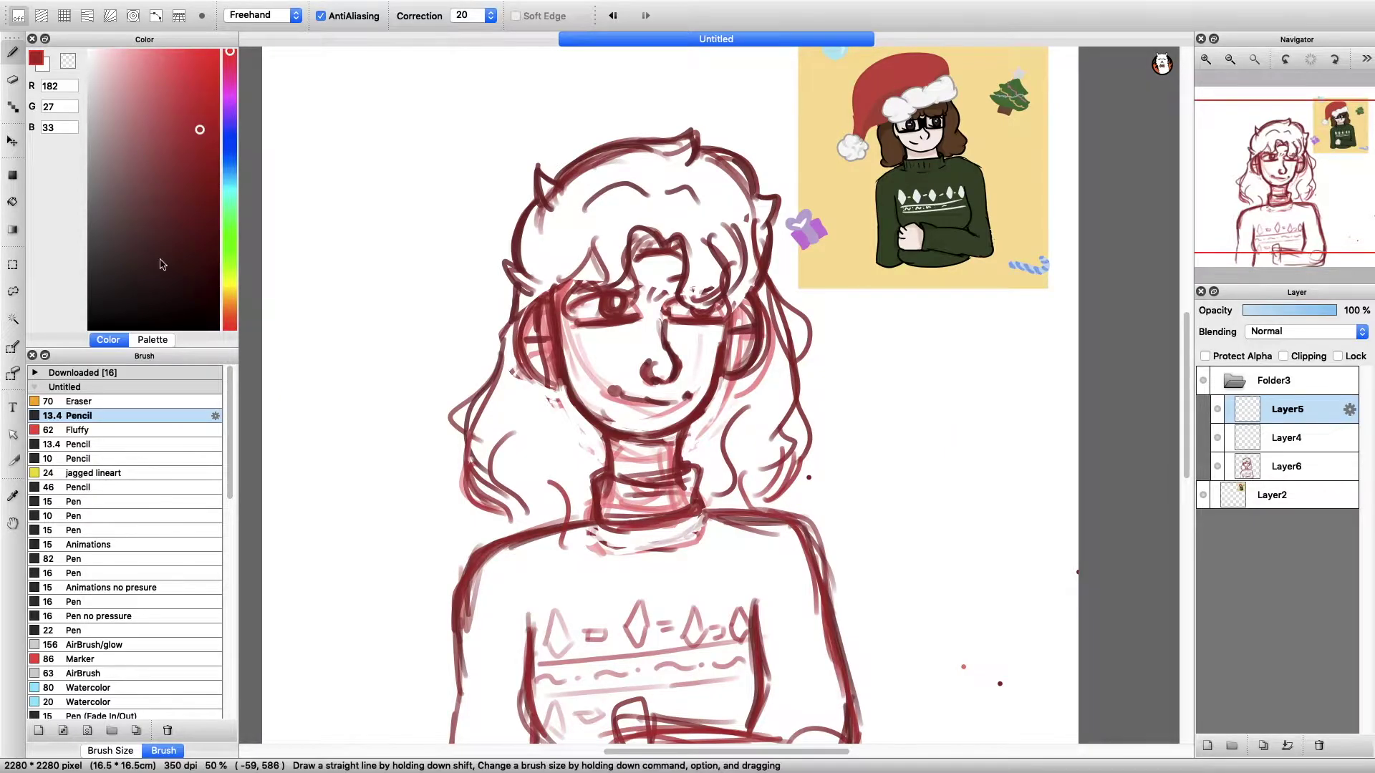
{"action": "left_click", "coordinate": [805, 229], "text": "alt"}
{"action": "left_click", "coordinate": [1263, 746]}
{"action": "key", "text": "g"}
{"action": "left_click", "coordinate": [540, 249]}
{"action": "left_click", "coordinate": [1284, 356]}
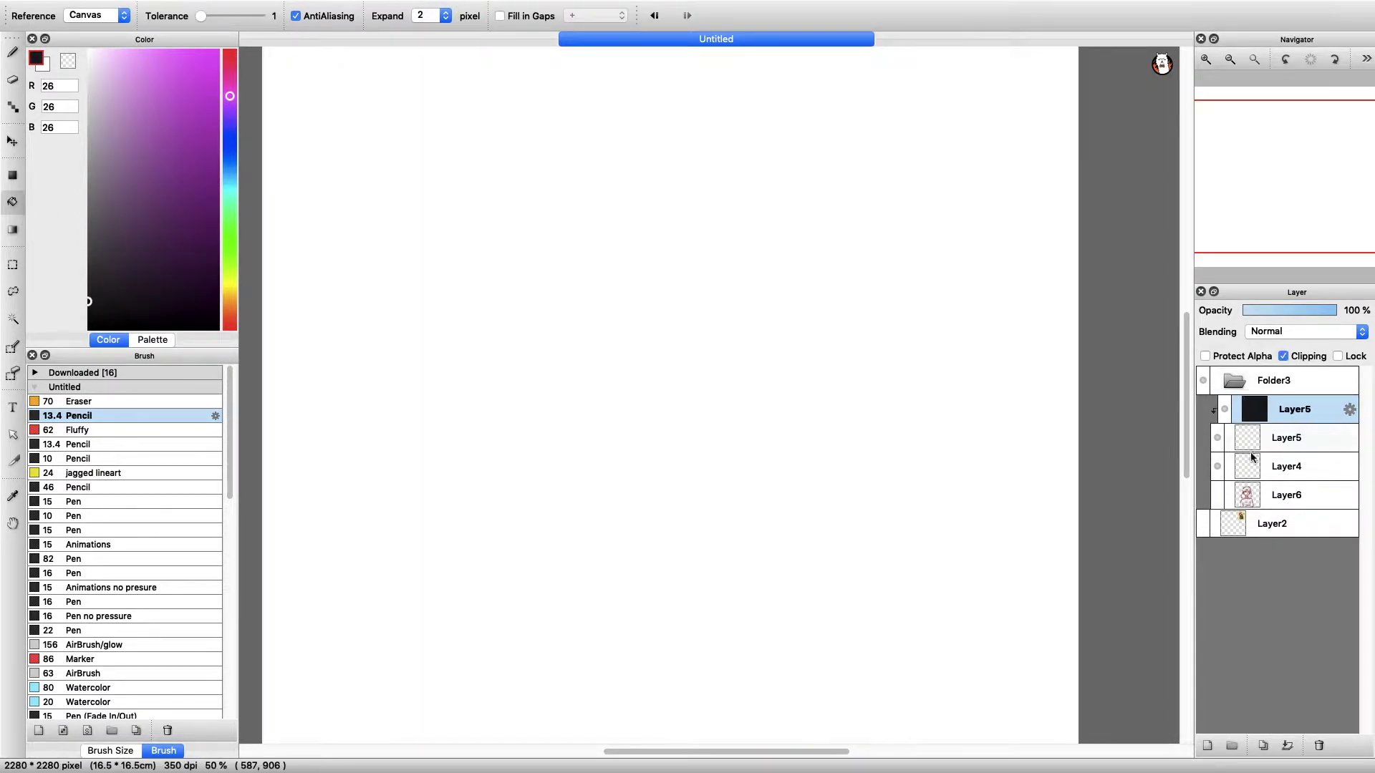
- Ink the crown outline, hair tufts and bangs on Layer5 with the 15 Pen in purple (196, 7, 198)
{"action": "left_click", "coordinate": [1288, 438]}
{"action": "left_click", "coordinate": [1218, 495]}
{"action": "left_click", "coordinate": [215, 113]}
{"action": "key", "text": "b"}
{"action": "left_click", "coordinate": [71, 501]}
{"action": "mouse_move", "coordinate": [555, 179]}
{"action": "left_mouse_down"}
{"action": "mouse_move", "coordinate": [702, 135]}
{"action": "mouse_move", "coordinate": [686, 165]}
{"action": "left_mouse_up"}
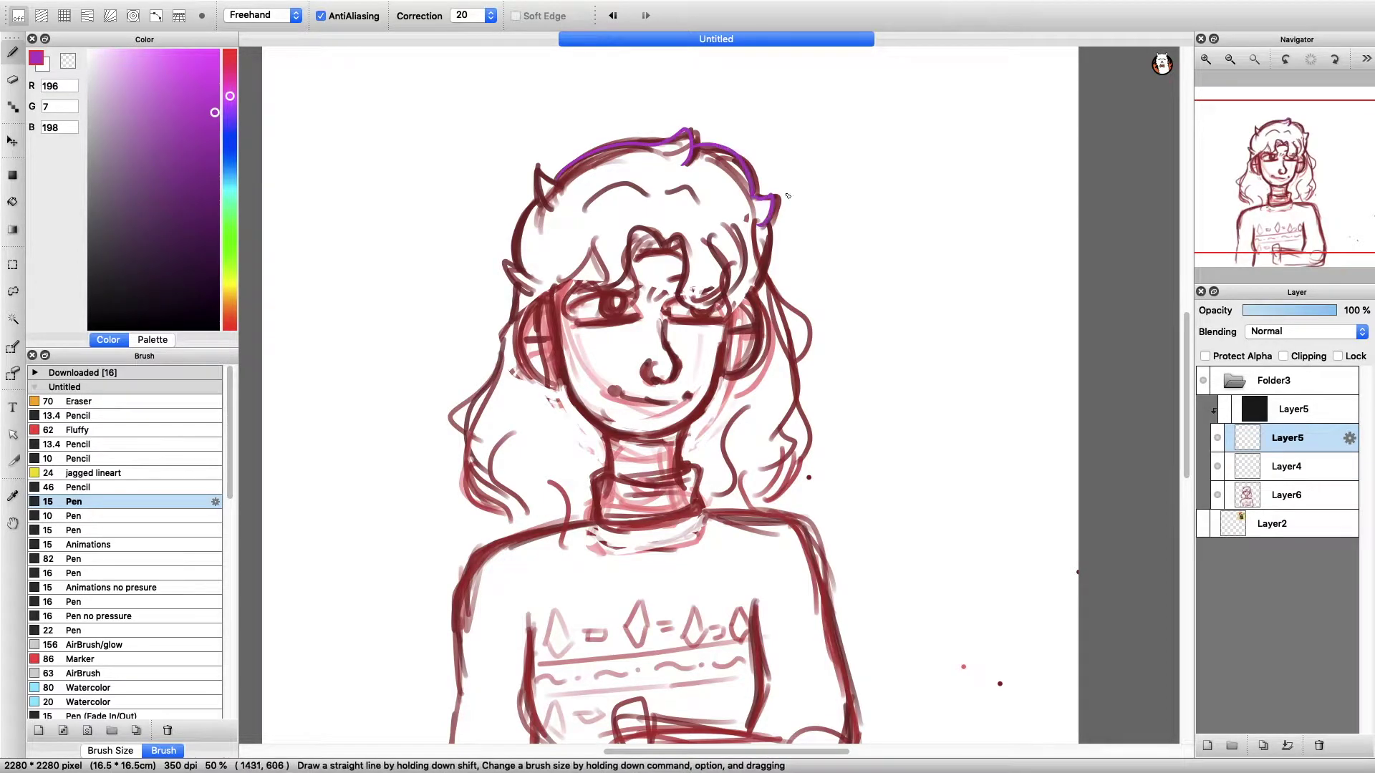
{"action": "left_click_drag", "start_coordinate": [529, 206], "coordinate": [530, 277]}
{"action": "left_click_drag", "start_coordinate": [686, 245], "coordinate": [691, 308]}
{"action": "left_click_drag", "start_coordinate": [699, 255], "coordinate": [709, 304]}
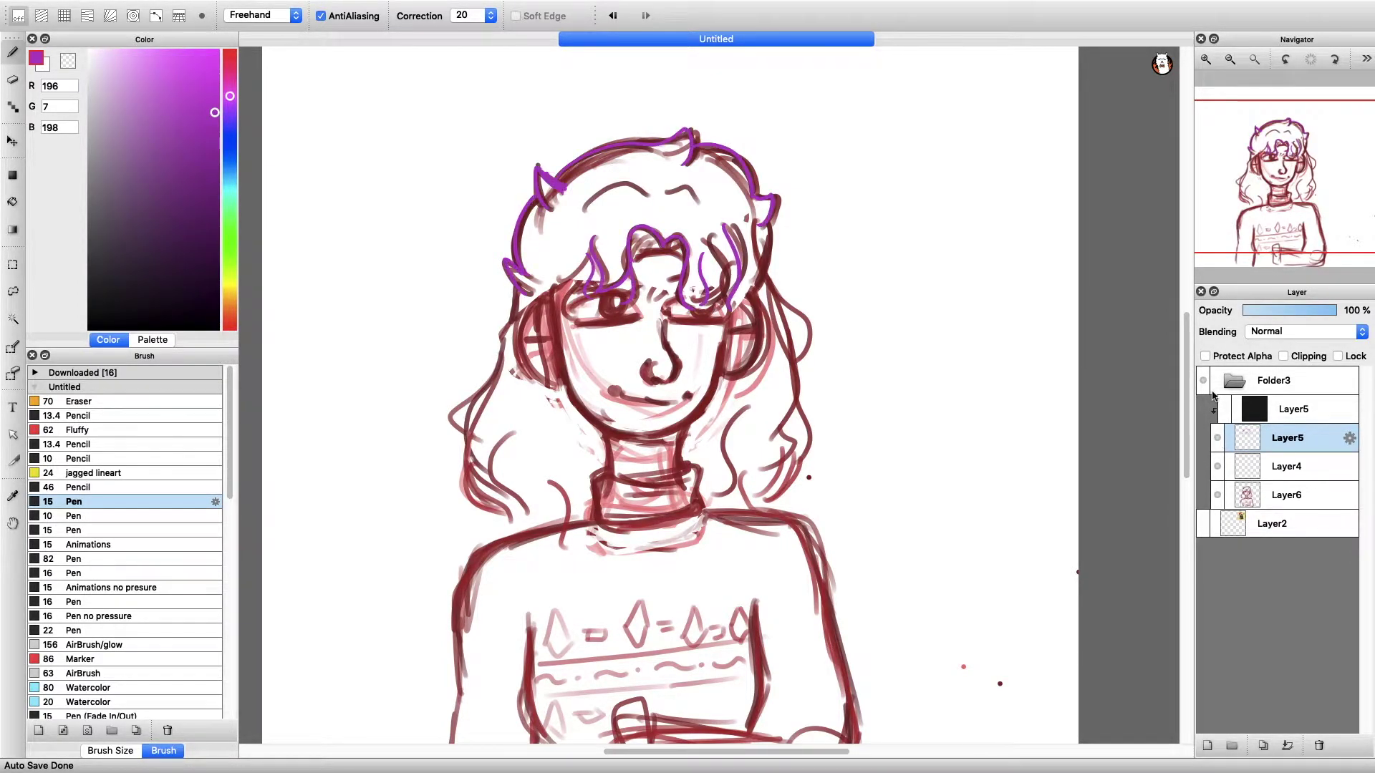
- Sketch glasses around the eyes on a new layer above Layer6 with the 13.4 Pencil, in red and over it in blue (0, 24, 172)
{"action": "left_click", "coordinate": [752, 344], "text": "alt"}
{"action": "left_click", "coordinate": [1208, 745]}
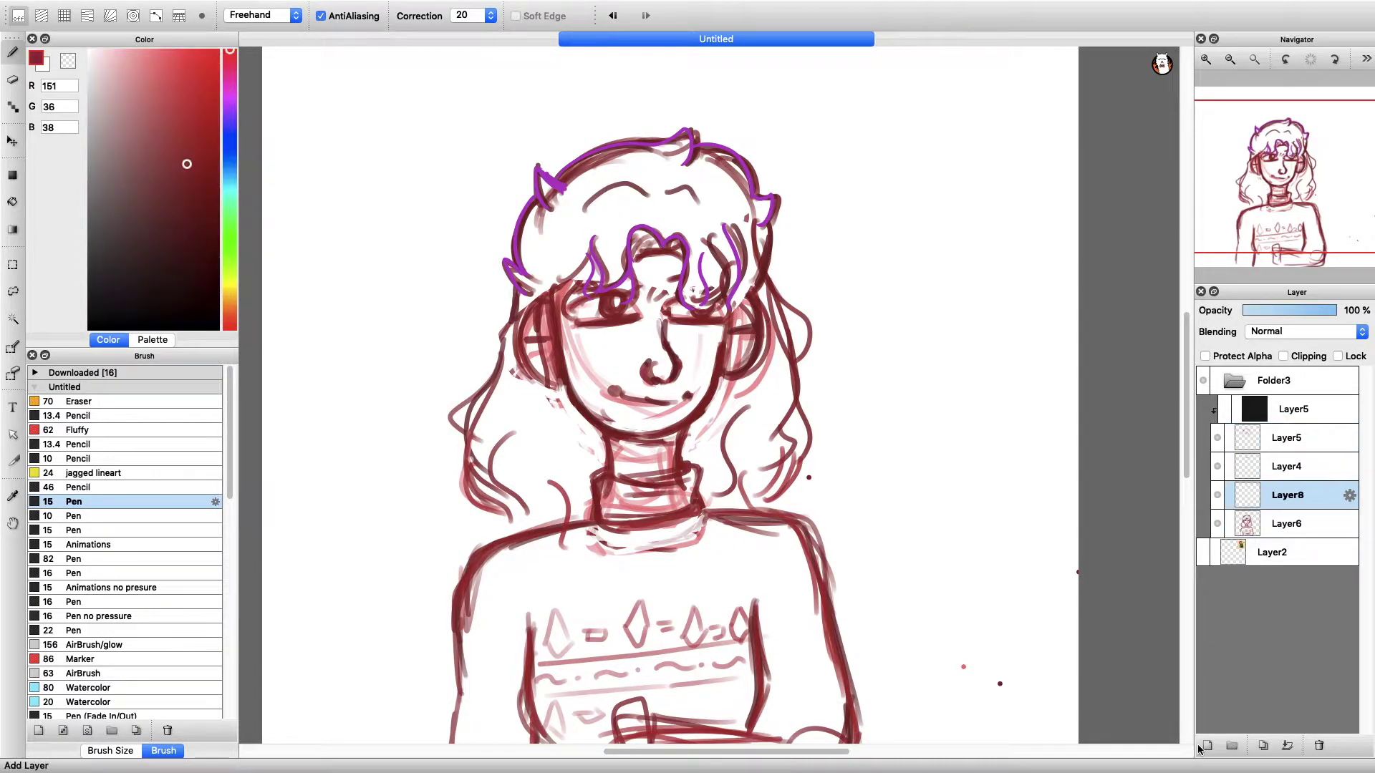
{"action": "left_click", "coordinate": [79, 415]}
{"action": "left_click", "coordinate": [195, 110]}
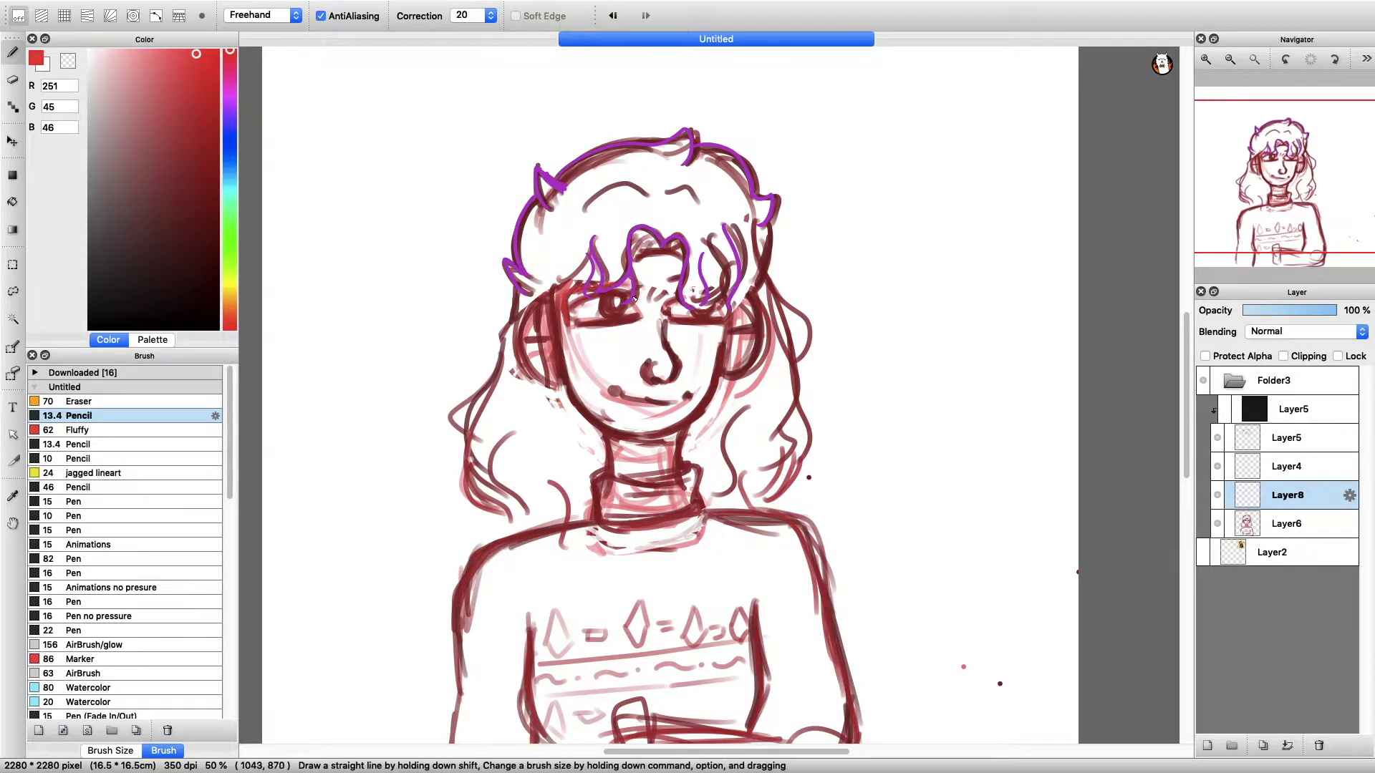
{"action": "left_click_drag", "start_coordinate": [649, 308], "coordinate": [659, 298]}
{"action": "left_click", "coordinate": [573, 315], "text": "alt"}
{"action": "left_click_drag", "start_coordinate": [569, 330], "coordinate": [585, 294]}
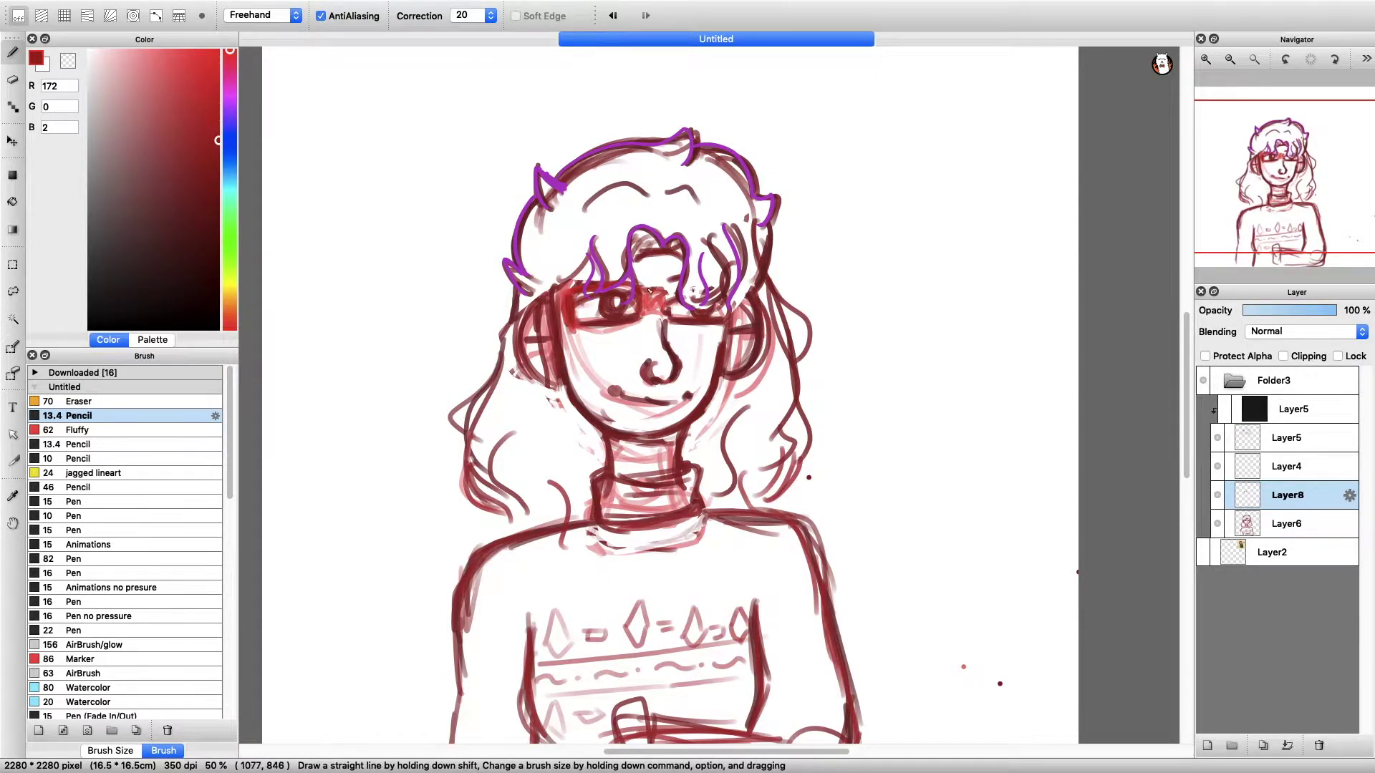
{"action": "left_click", "coordinate": [231, 147]}
{"action": "left_click_drag", "start_coordinate": [666, 285], "coordinate": [673, 315]}
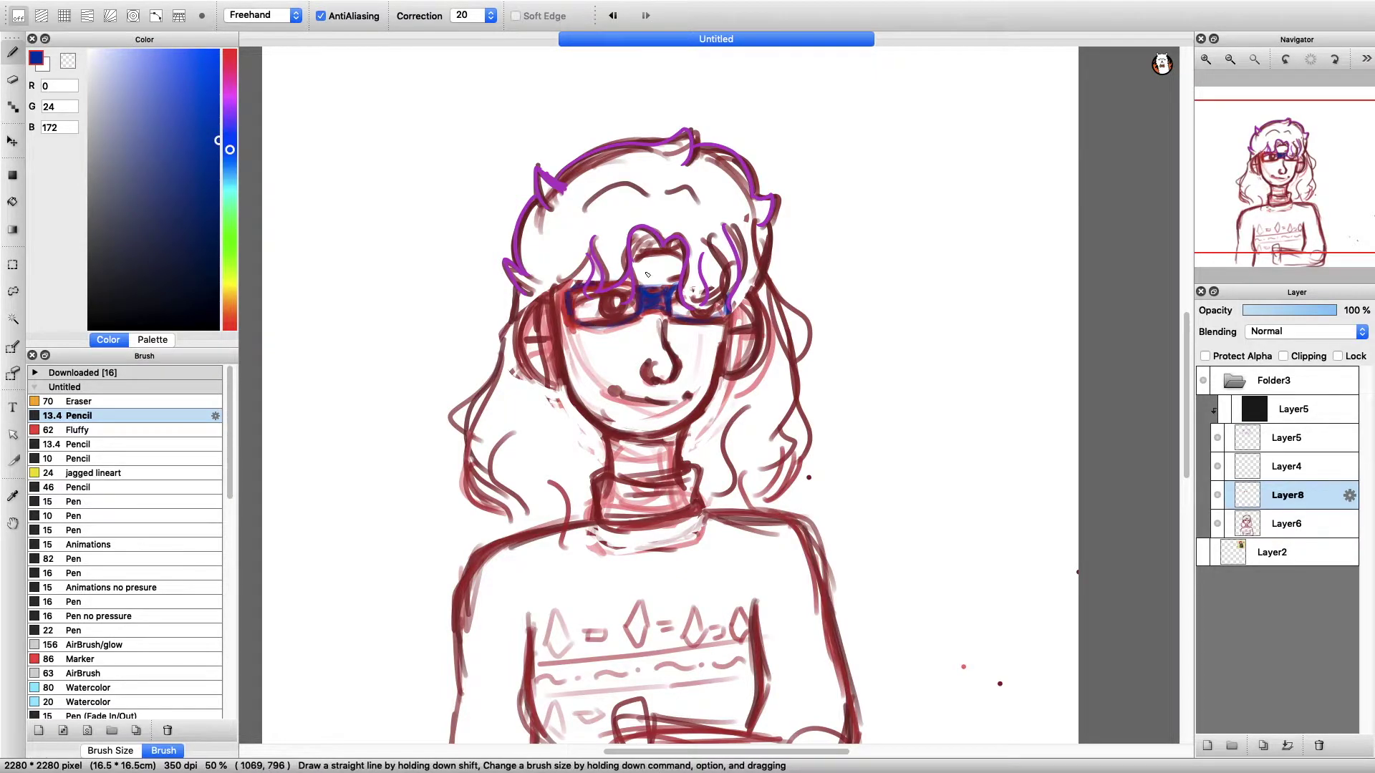
- Return to Layer5 with the 15 Pen and a sampled magenta (176, 27, 155), and try a line along the right jaw
{"action": "left_click", "coordinate": [1333, 449]}
{"action": "left_click", "coordinate": [731, 258], "text": "alt"}
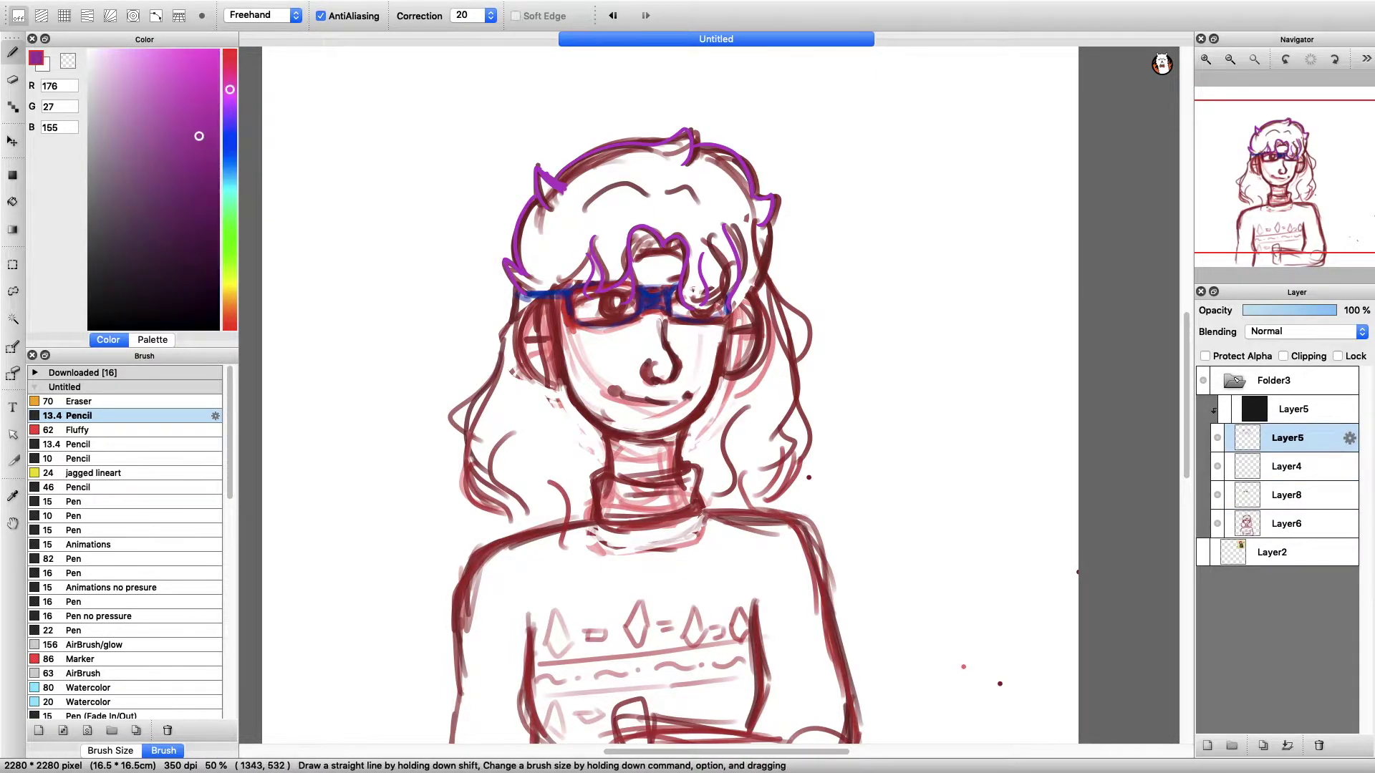
{"action": "left_click", "coordinate": [166, 501]}
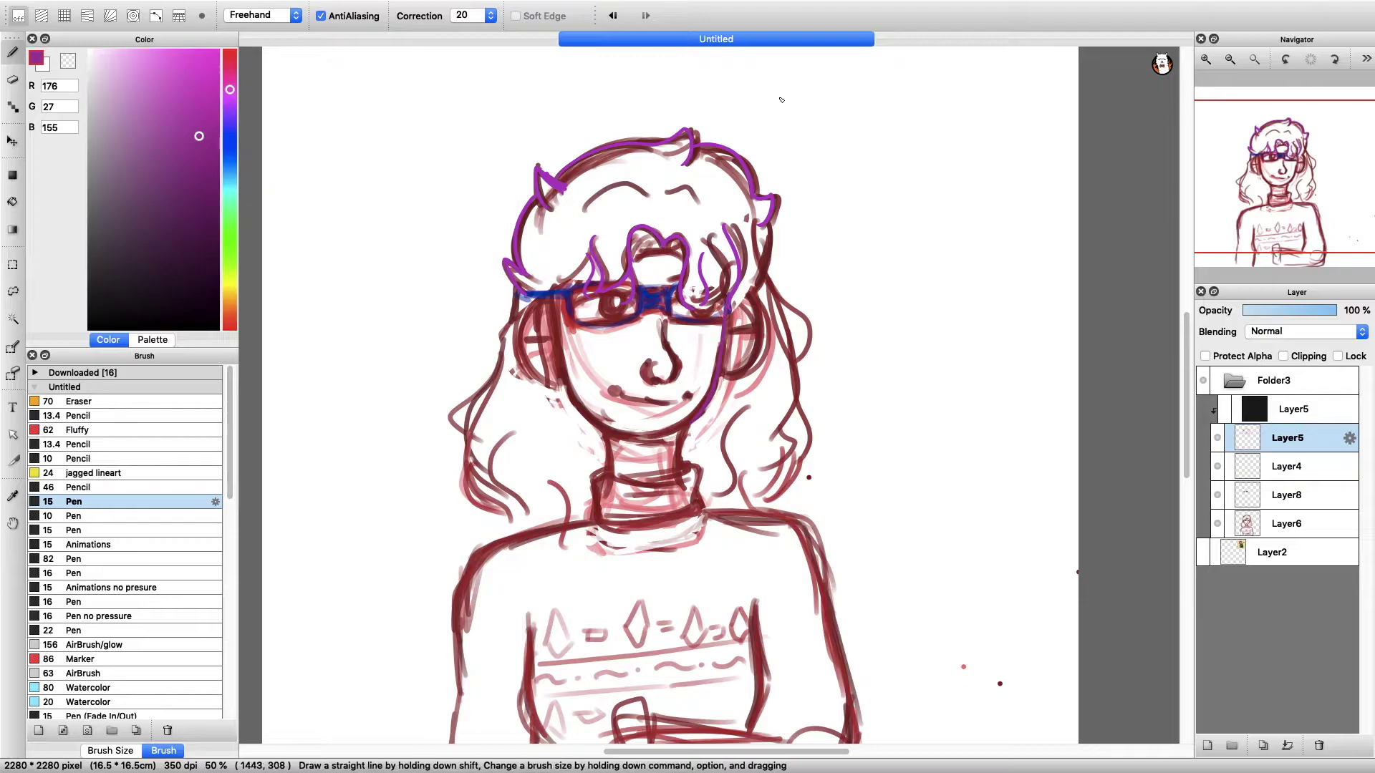
{"action": "key", "text": "super+z"}
- Try a horizontal line with short hatching strokes inside the central bangs in magenta
{"action": "scroll", "coordinate": [634, 259], "scroll_direction": "up", "scroll_amount": 4}
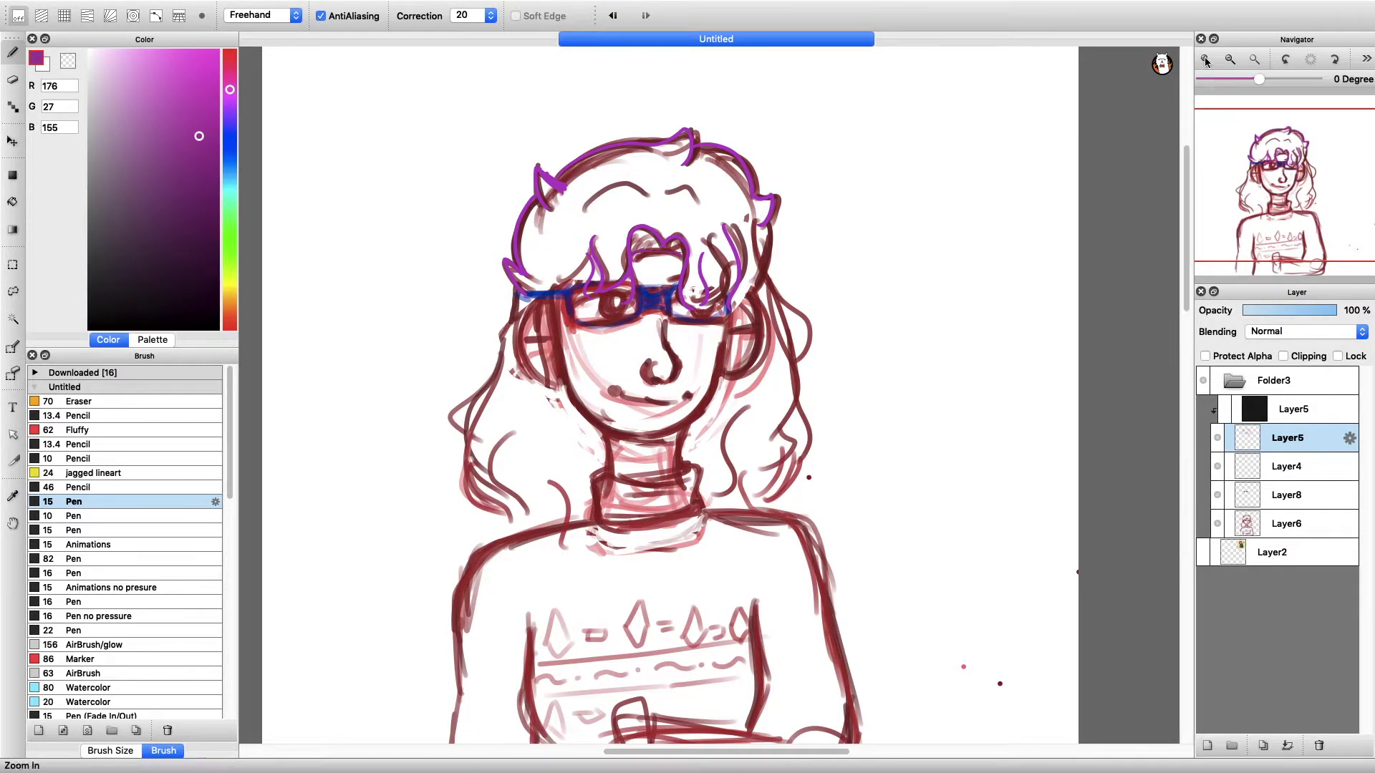
{"action": "left_click_drag", "start_coordinate": [632, 295], "coordinate": [751, 287]}
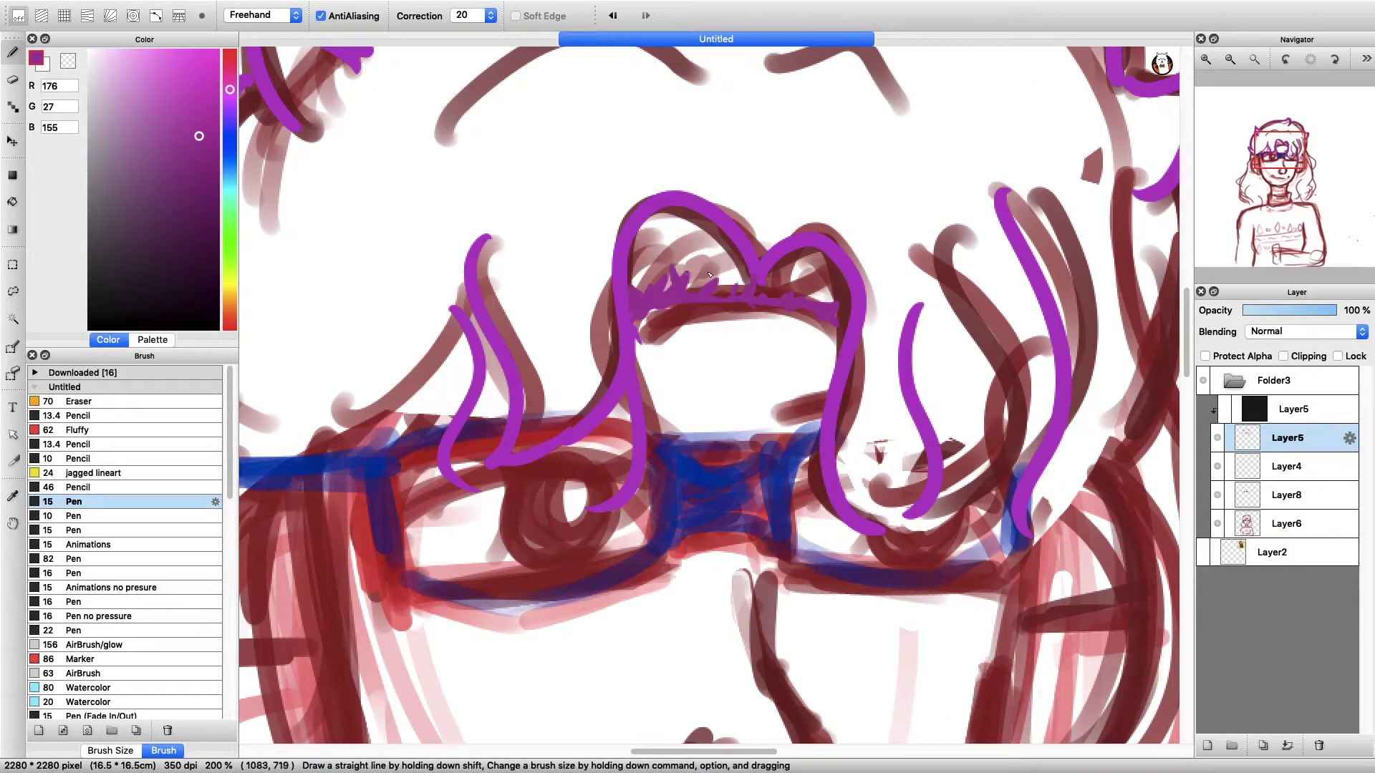
{"action": "key", "text": "super+z"}
{"action": "key", "text": "super+z"}
{"action": "key", "text": "super+z"}
{"action": "key", "text": "super+z"}
{"action": "key", "text": "super+z"}
{"action": "key", "text": "super+z"}
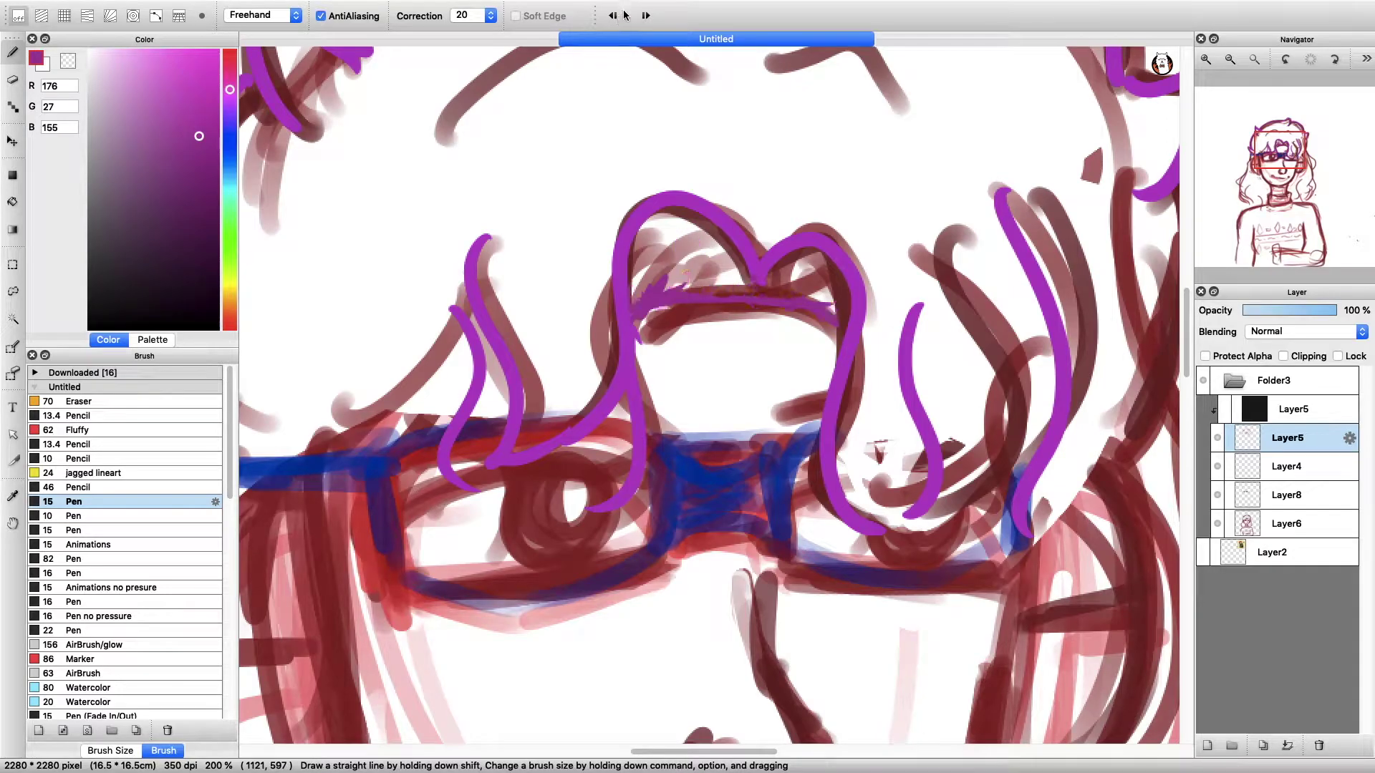
{"action": "key", "text": "super+z"}
{"action": "key", "text": "super+z"}
- Ink the right side of the hair outline, the inner arcs of the central bangs and the left jaw in purple (196, 7, 198)
{"action": "key", "text": "super+plus"}
{"action": "key", "text": "super+minus"}
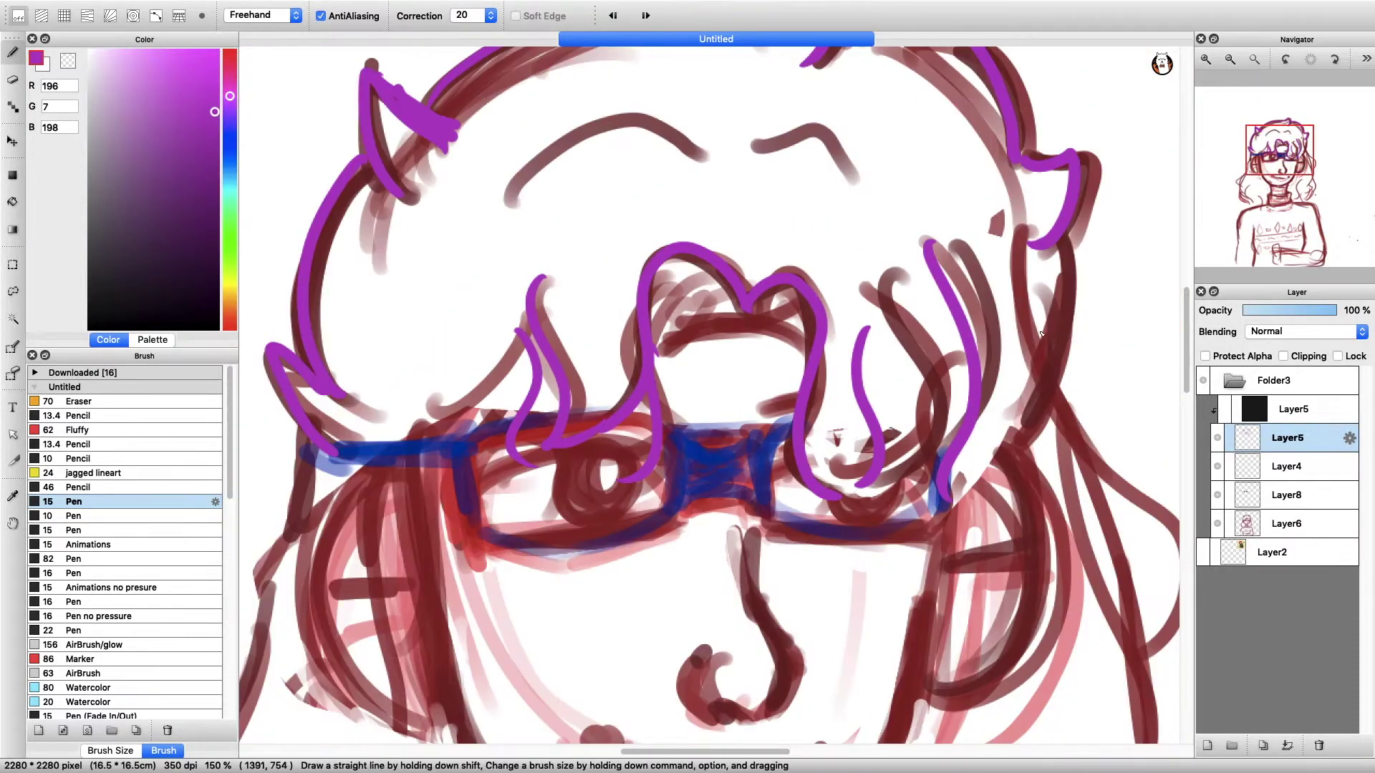
{"action": "key", "text": "super+minus"}
{"action": "key", "text": "super+minus"}
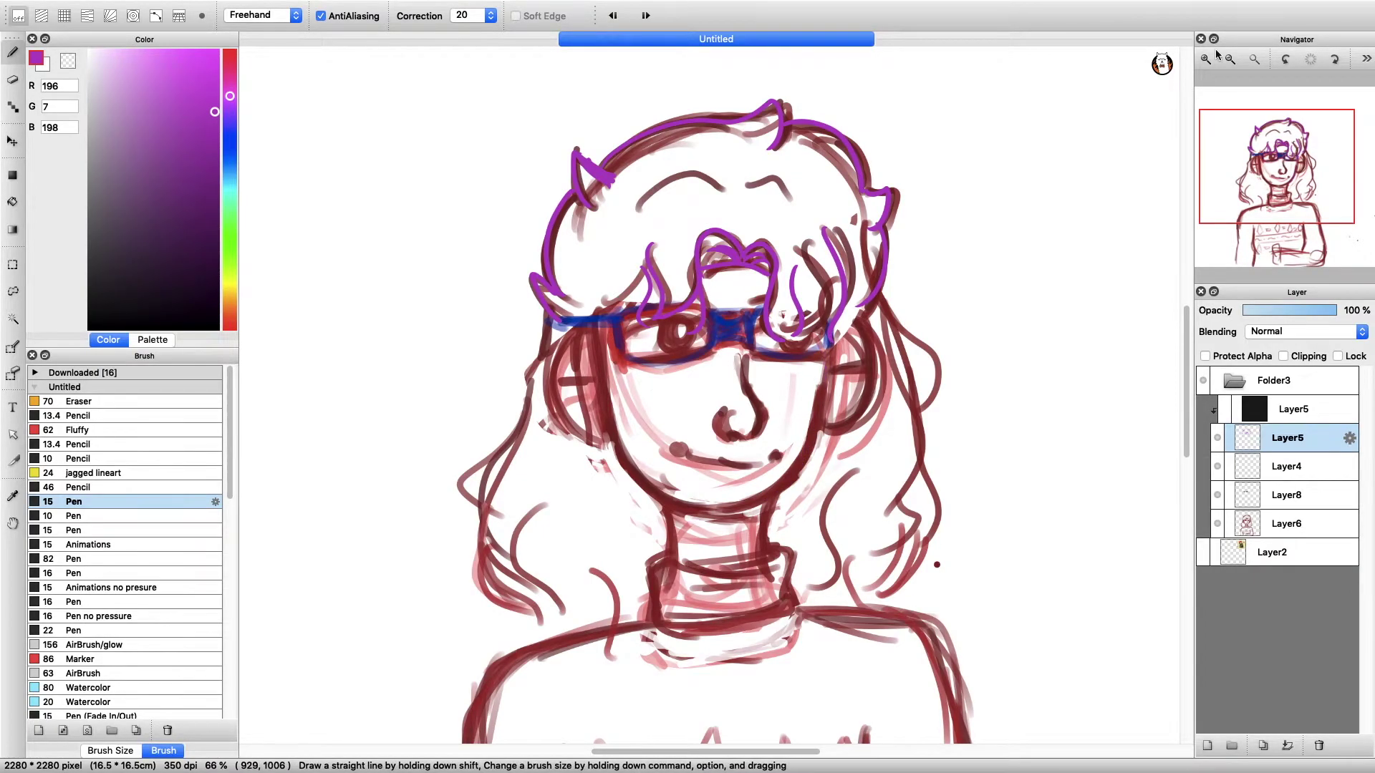
{"action": "key", "text": "super+minus"}
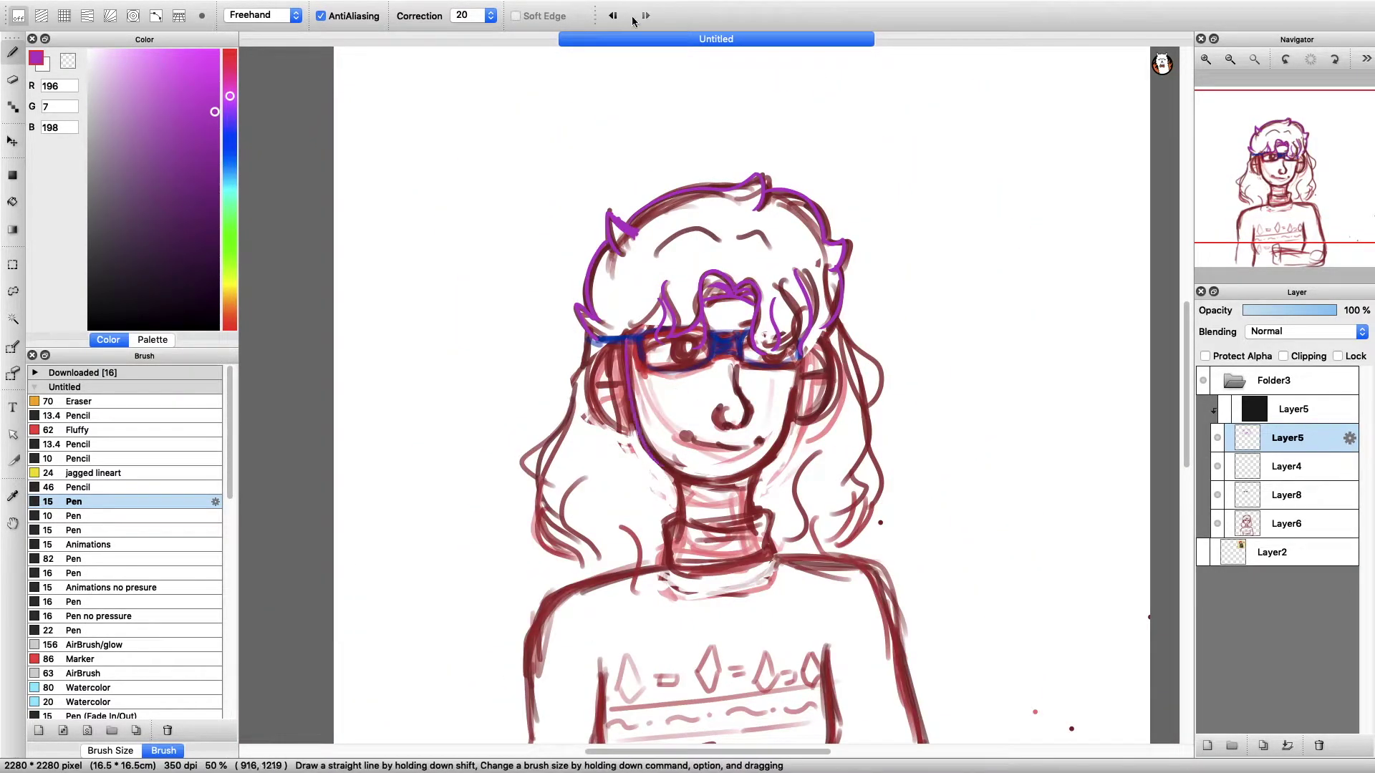
- Check the portrait in a mirrored view and try a handwritten "yikes!!" beside the head
{"action": "left_click", "coordinate": [646, 15]}
{"action": "left_click_drag", "start_coordinate": [800, 132], "coordinate": [807, 185]}
{"action": "left_click_drag", "start_coordinate": [869, 128], "coordinate": [870, 171]}
{"action": "mouse_move", "coordinate": [897, 129]}
{"action": "left_mouse_down"}
{"action": "mouse_move", "coordinate": [898, 172]}
{"action": "mouse_move", "coordinate": [934, 170]}
{"action": "left_mouse_up"}
{"action": "left_click_drag", "start_coordinate": [962, 123], "coordinate": [946, 187]}
{"action": "left_click_drag", "start_coordinate": [989, 114], "coordinate": [987, 163]}
{"action": "left_click_drag", "start_coordinate": [1018, 114], "coordinate": [1014, 161]}
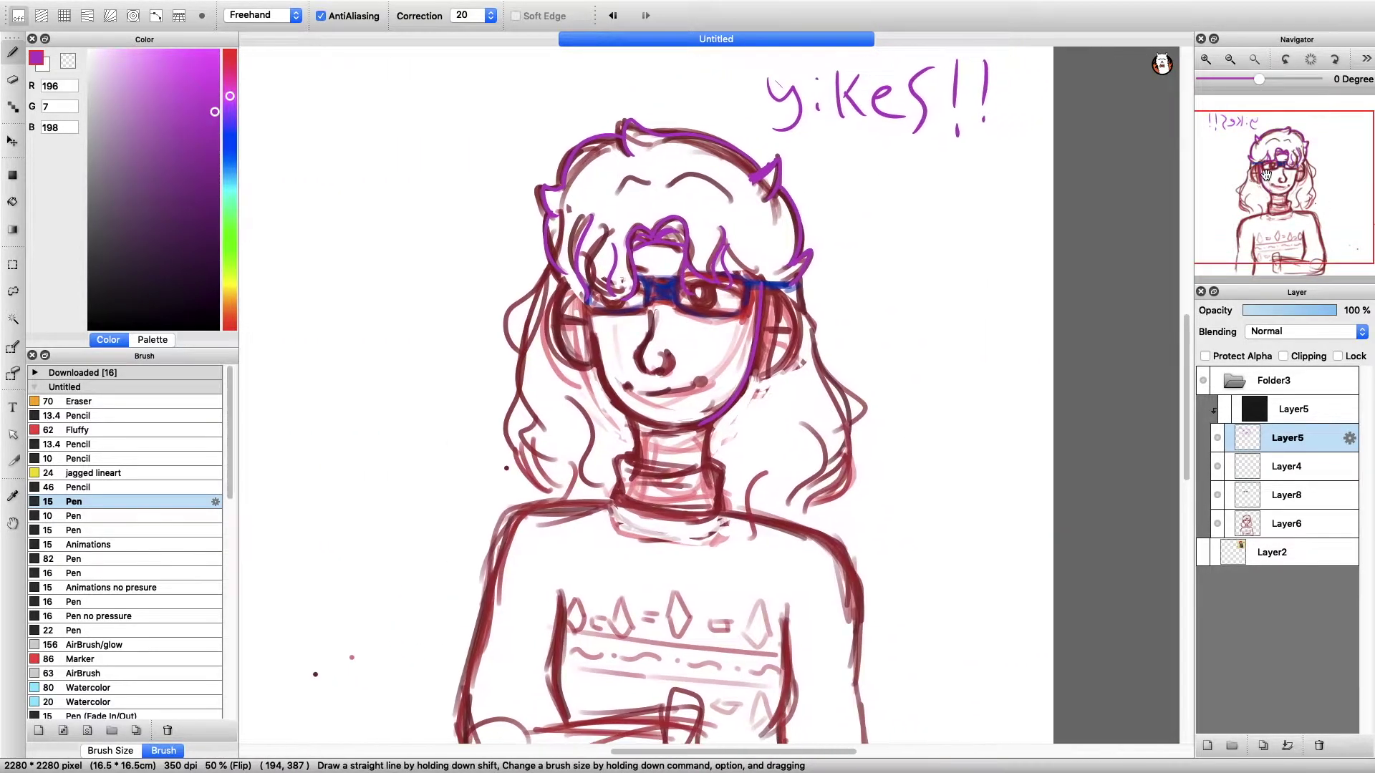
{"action": "left_click", "coordinate": [613, 15]}
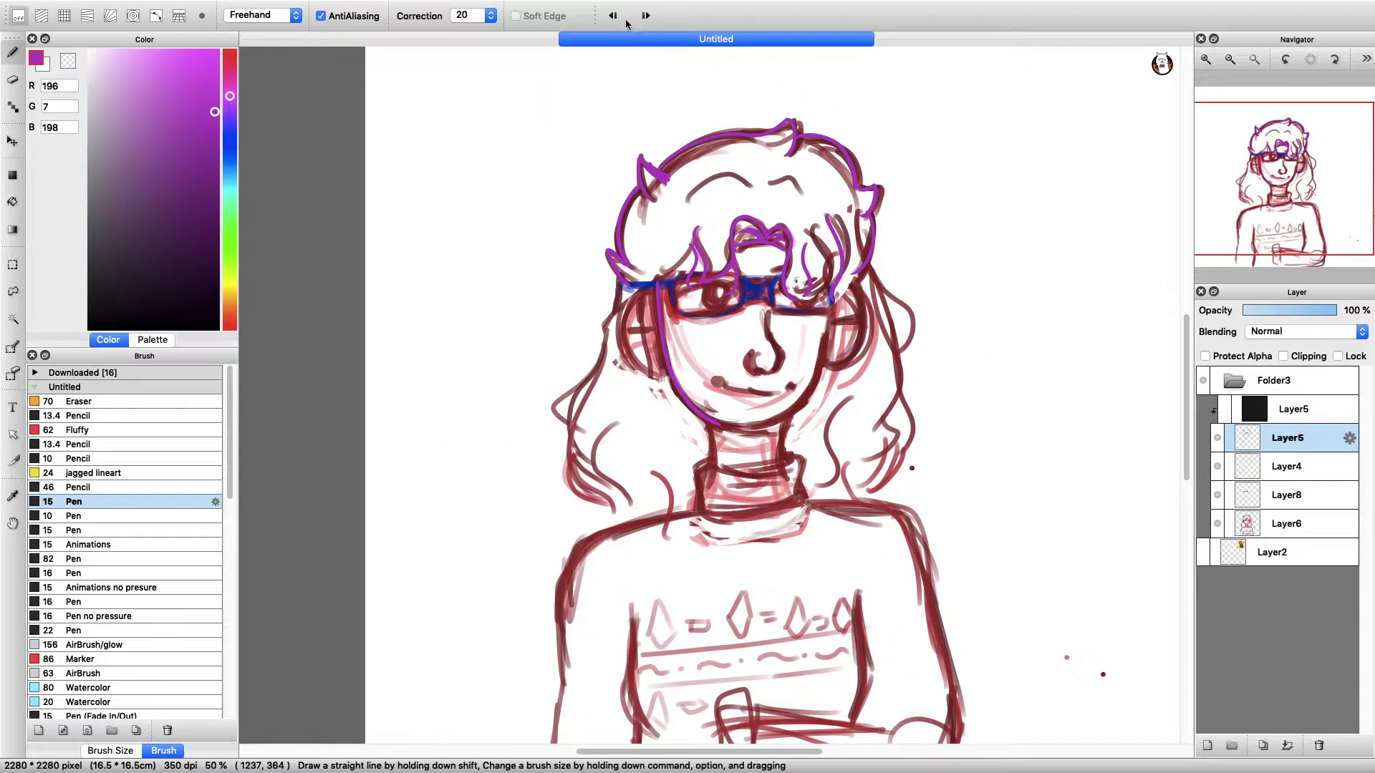
- Ink the nose, the rest of the jaw, the neck and the start of the turtleneck collar with the glasses layer hidden
{"action": "scroll", "coordinate": [790, 307], "scroll_direction": "up", "scroll_amount": 1}
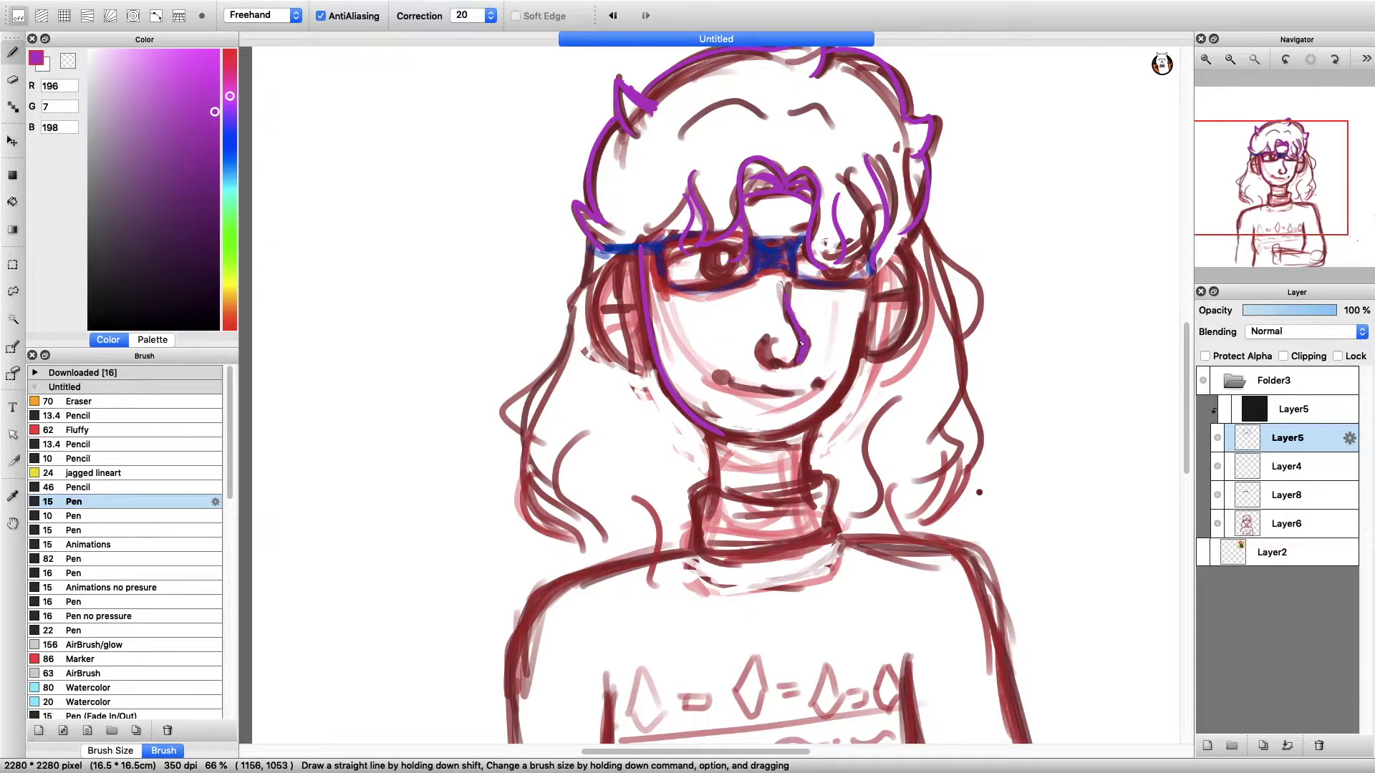
{"action": "key", "text": "super+z"}
{"action": "key", "text": "super+z"}
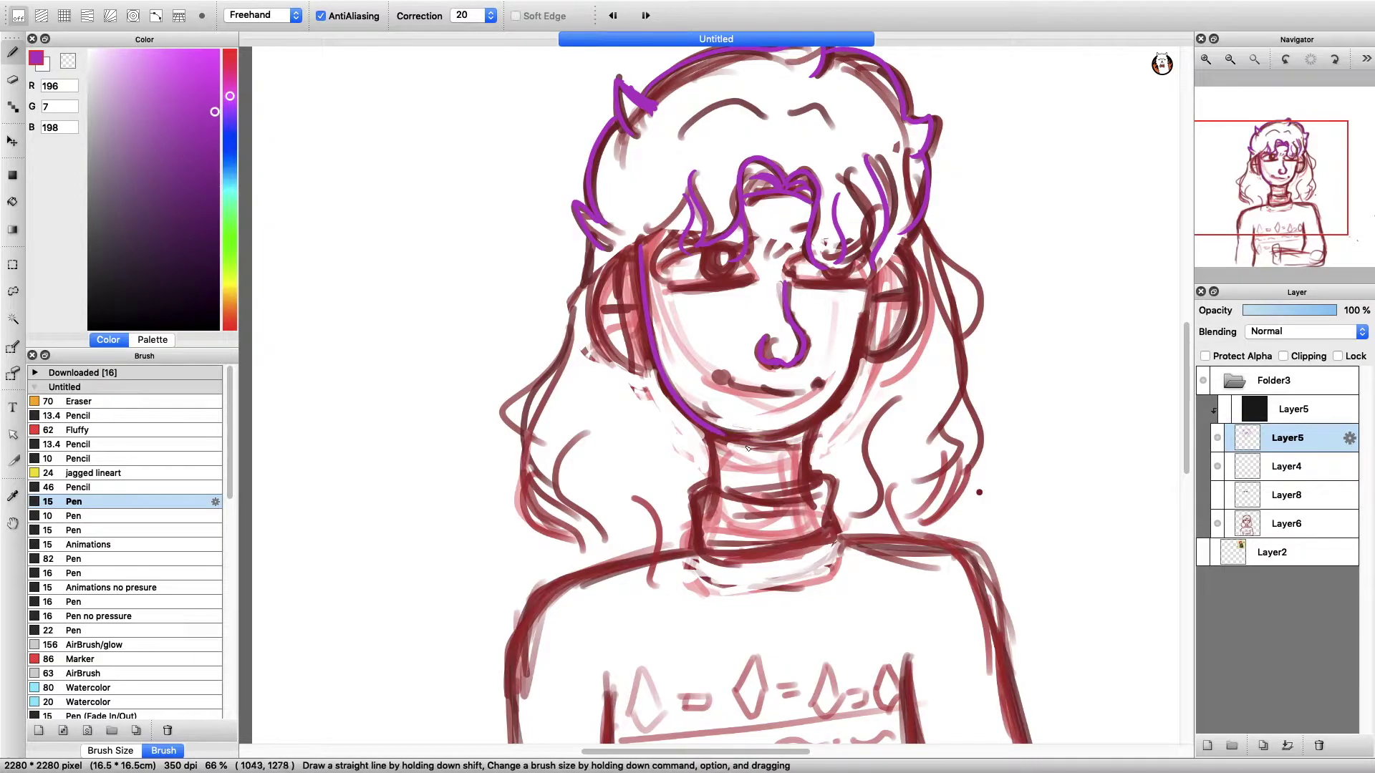
{"action": "left_click", "coordinate": [620, 15]}
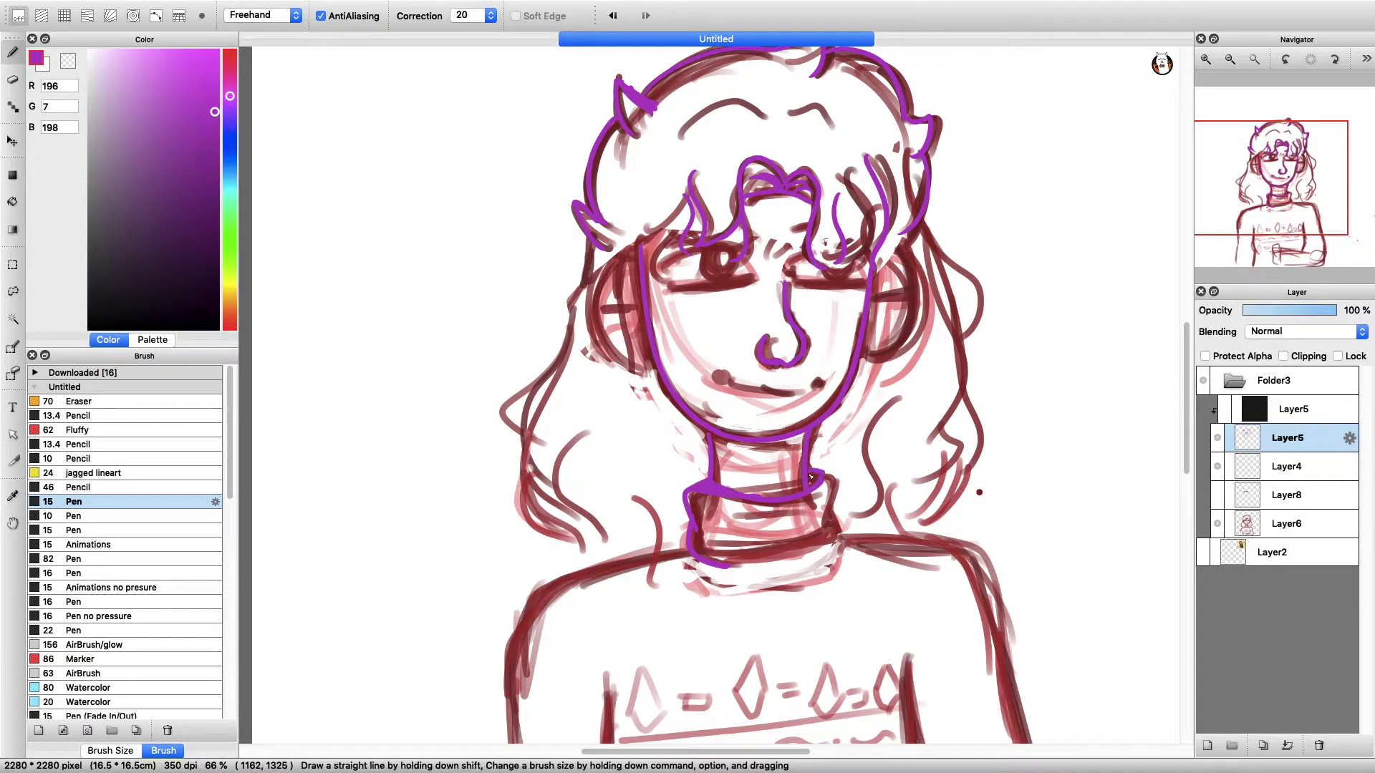
- Ink the left ear with its inner lines and complete the turtleneck collar outline in purple
{"action": "left_click_drag", "start_coordinate": [621, 247], "coordinate": [629, 358]}
{"action": "key", "text": "super+z"}
{"action": "key", "text": "super+z"}
{"action": "left_click_drag", "start_coordinate": [622, 247], "coordinate": [629, 359]}
{"action": "key", "text": "super+z"}
{"action": "left_click_drag", "start_coordinate": [639, 248], "coordinate": [657, 372]}
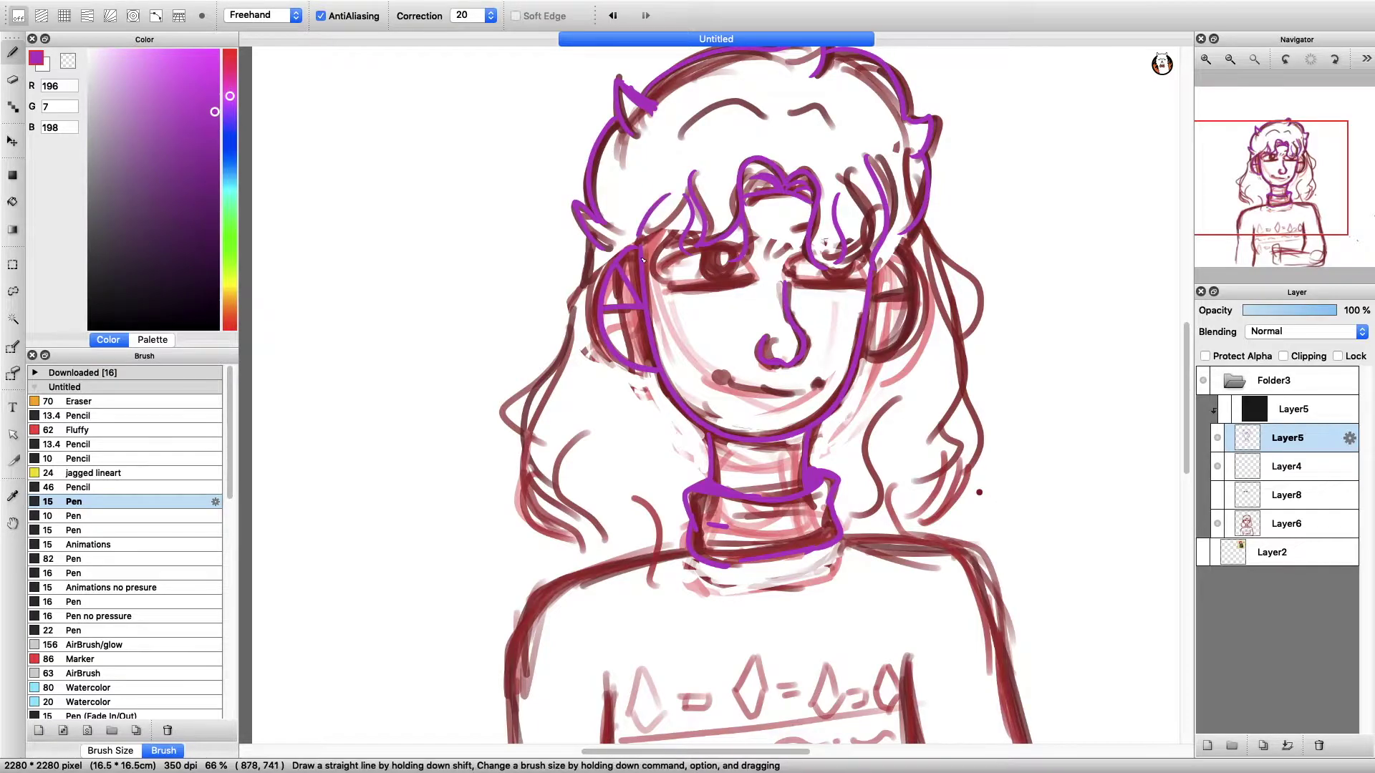
- Ink the left eye in purple (196, 7, 198) with an upper lid, a lower lid and a filled round iris
{"action": "left_click", "coordinate": [751, 266], "text": "alt"}
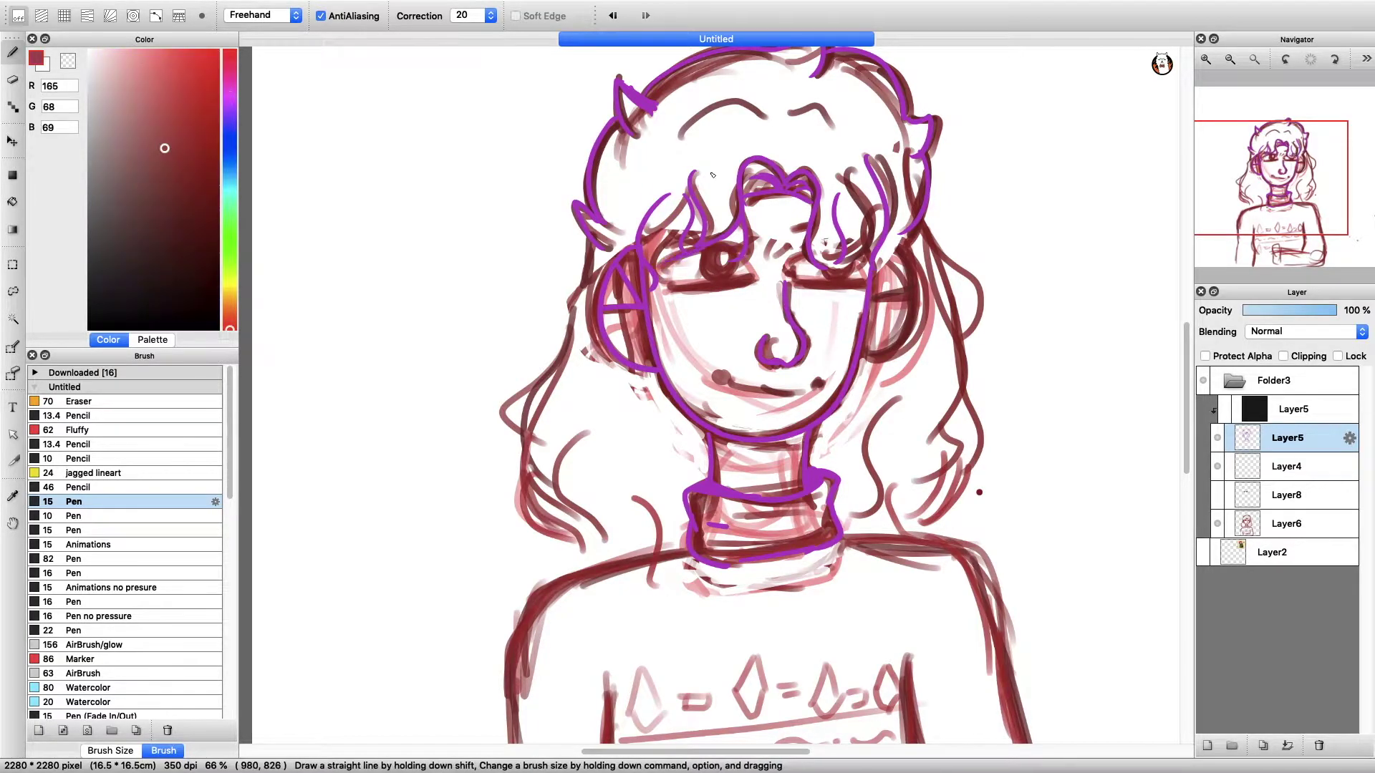
{"action": "left_click", "coordinate": [784, 304], "text": "alt"}
{"action": "scroll", "coordinate": [769, 183], "scroll_direction": "up", "scroll_amount": 3}
{"action": "left_click_drag", "start_coordinate": [544, 414], "coordinate": [742, 393]}
{"action": "mouse_move", "coordinate": [709, 337]}
{"action": "left_mouse_down"}
{"action": "mouse_move", "coordinate": [680, 401]}
{"action": "mouse_move", "coordinate": [651, 366]}
{"action": "mouse_move", "coordinate": [655, 337]}
{"action": "left_mouse_up"}
{"action": "scroll", "coordinate": [652, 330], "scroll_direction": "down", "scroll_amount": 3}
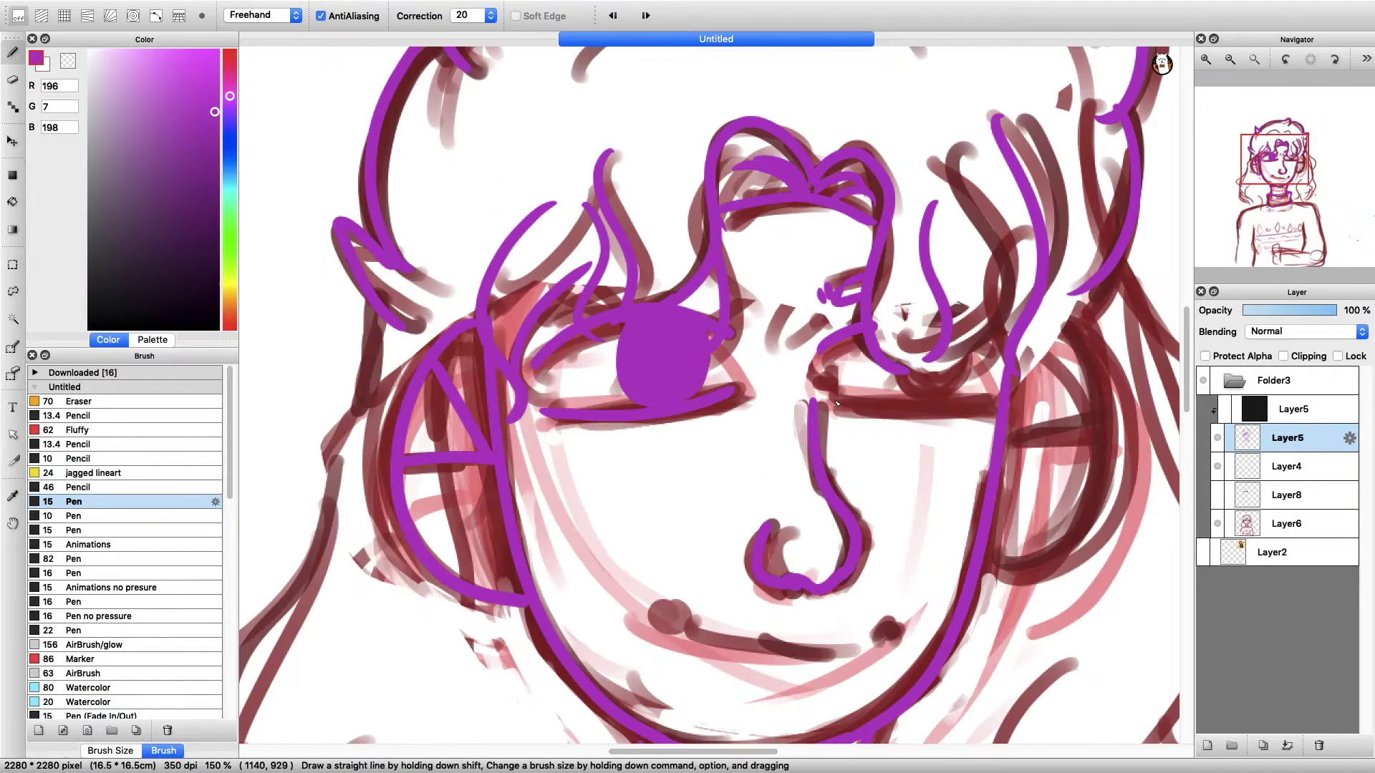
- Ink the half-covered right eye and the curved strands of the bangs that fall around it
{"action": "scroll", "coordinate": [840, 353], "scroll_direction": "up", "scroll_amount": 3}
{"action": "mouse_move", "coordinate": [1003, 166]}
{"action": "left_mouse_down"}
{"action": "mouse_move", "coordinate": [949, 369]}
{"action": "mouse_move", "coordinate": [895, 399]}
{"action": "left_mouse_up"}
{"action": "left_click_drag", "start_coordinate": [1074, 172], "coordinate": [1024, 343]}
{"action": "scroll", "coordinate": [1024, 344], "scroll_direction": "down", "scroll_amount": 4}
- Ink the smile with a round dot at each side, comparing the lineart with and without the Layer6 sketch
{"action": "left_click", "coordinate": [1218, 524]}
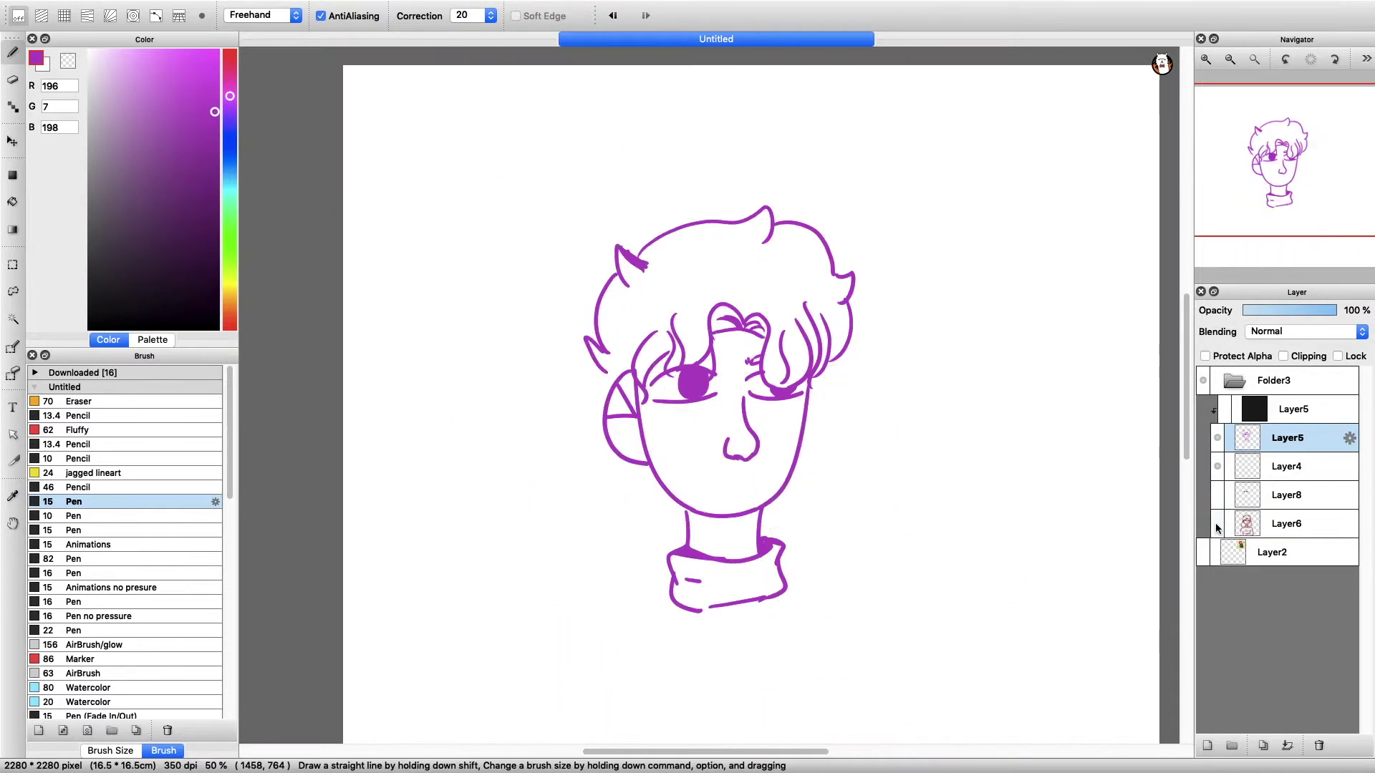
{"action": "left_click", "coordinate": [1218, 523]}
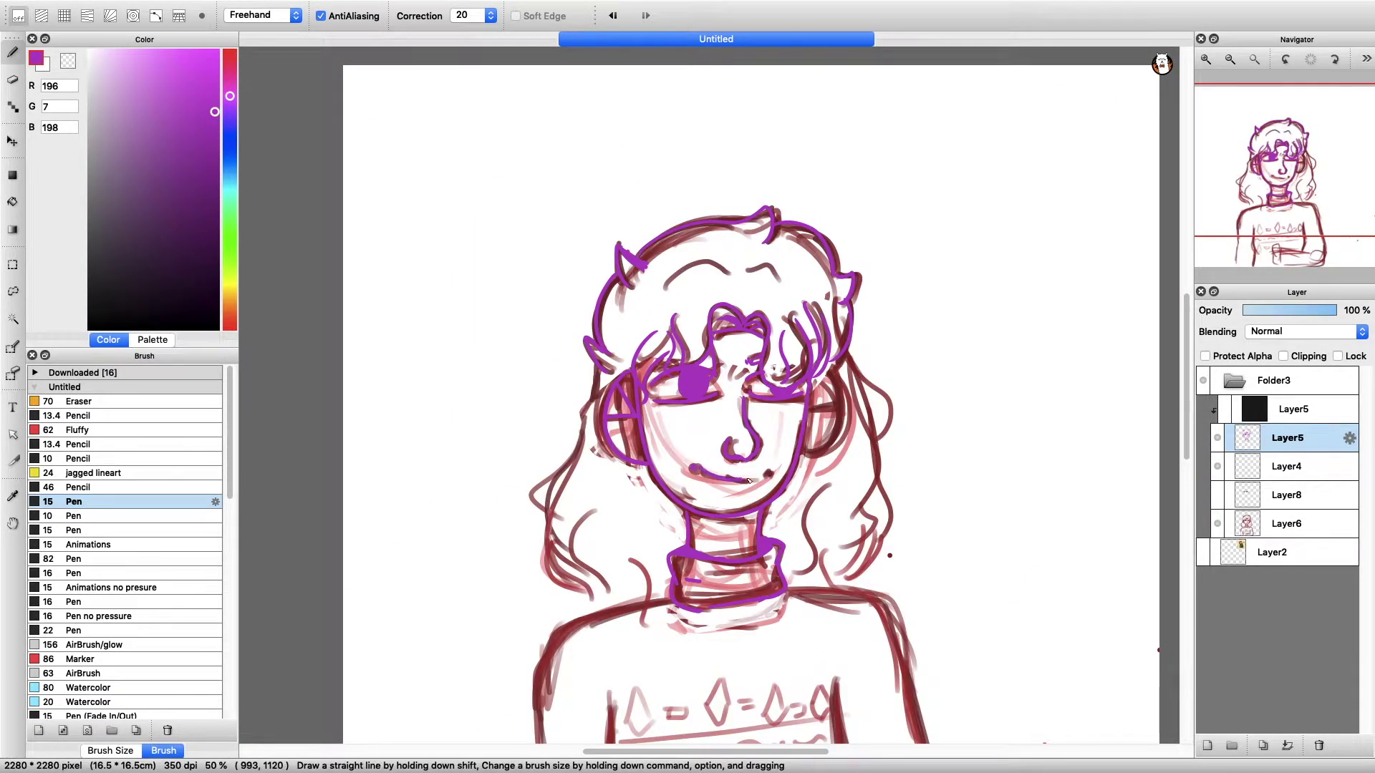
{"action": "left_click", "coordinate": [1218, 524]}
{"action": "left_click", "coordinate": [1217, 495]}
{"action": "left_click", "coordinate": [1217, 495]}
{"action": "left_click", "coordinate": [1217, 523]}
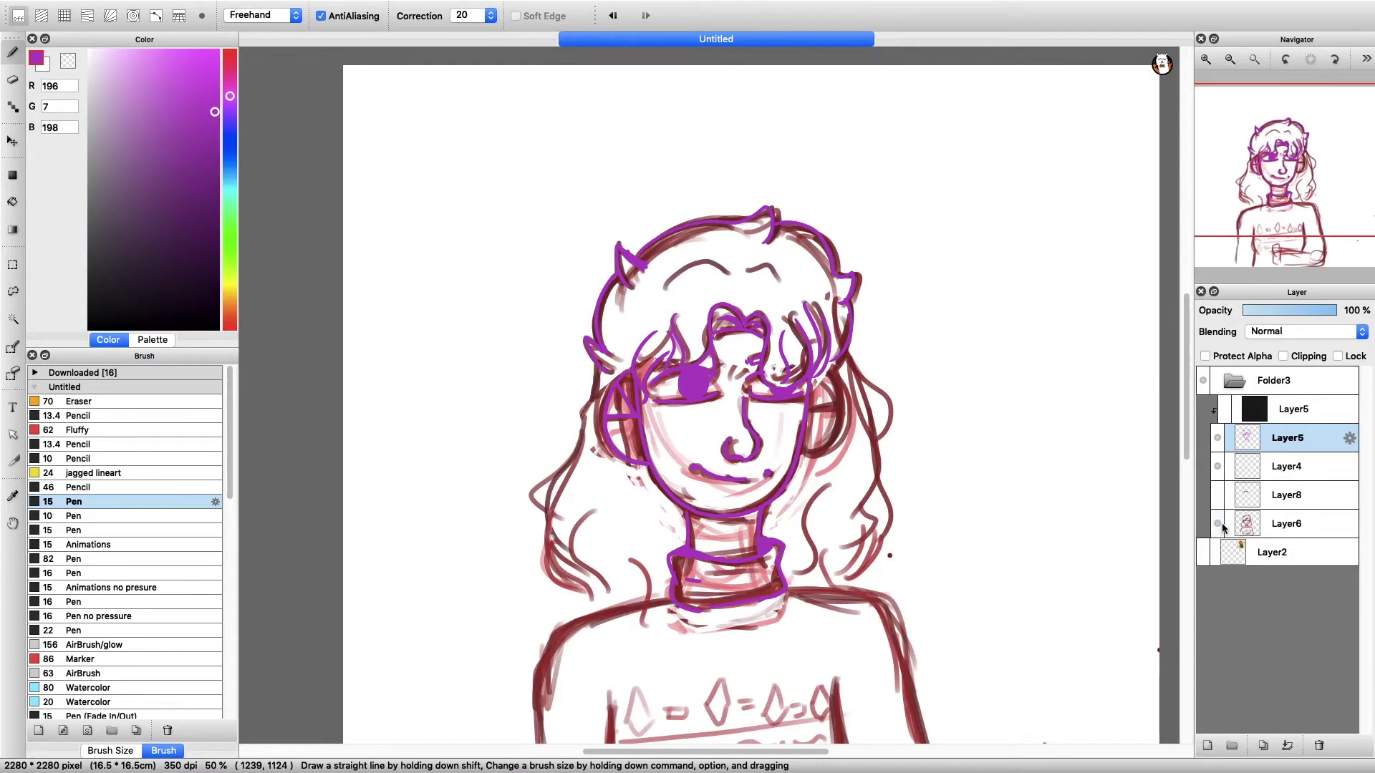
- Ink the long wavy hair down both sides of the head and the outline of the right ear
{"action": "mouse_move", "coordinate": [597, 363]}
{"action": "left_mouse_down"}
{"action": "mouse_move", "coordinate": [534, 494]}
{"action": "mouse_move", "coordinate": [545, 556]}
{"action": "mouse_move", "coordinate": [594, 588]}
{"action": "left_mouse_up"}
{"action": "key", "text": "super+z"}
{"action": "left_click", "coordinate": [1218, 523]}
{"action": "left_click", "coordinate": [1218, 524]}
{"action": "left_click_drag", "start_coordinate": [862, 380], "coordinate": [883, 443]}
{"action": "left_click", "coordinate": [1217, 524]}
{"action": "left_click", "coordinate": [1218, 524]}
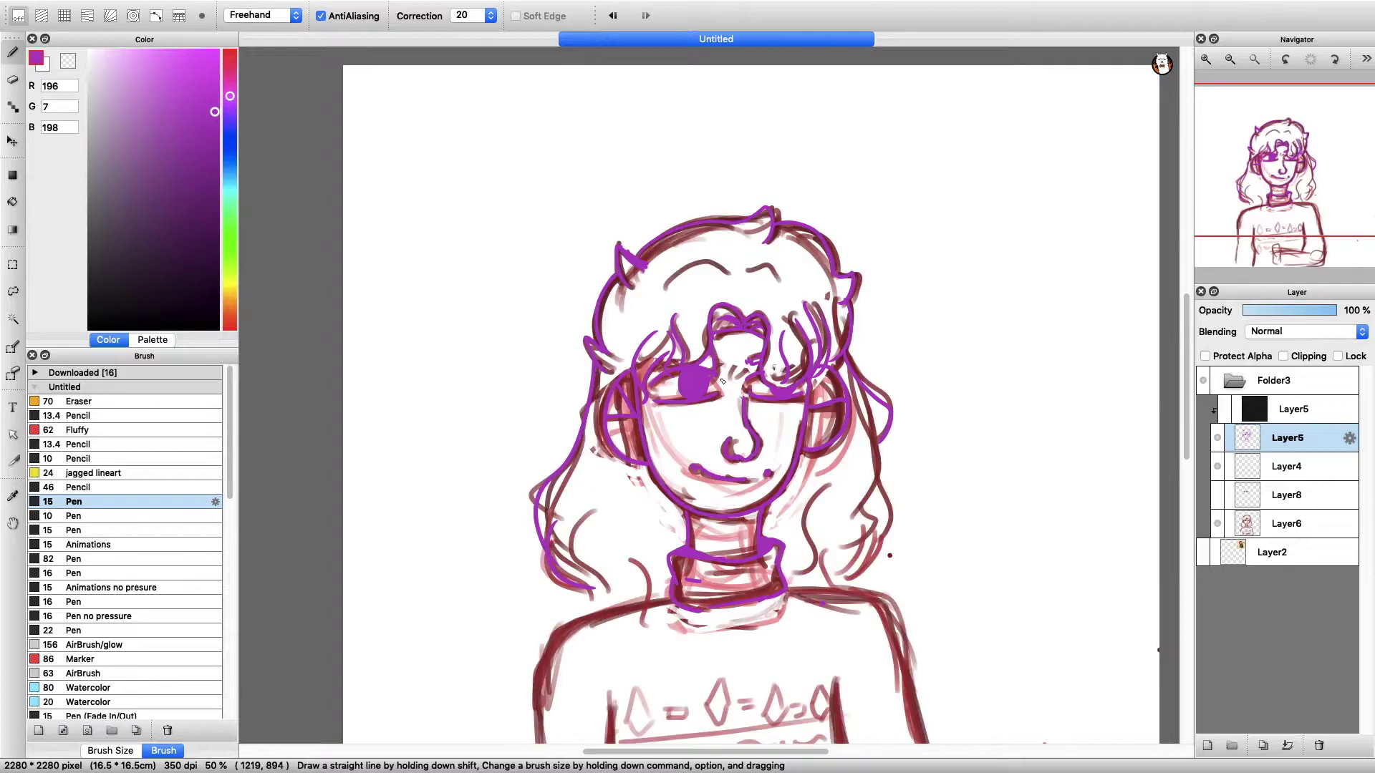
{"action": "left_click", "coordinate": [1217, 524]}
{"action": "left_click", "coordinate": [1218, 523]}
{"action": "left_click_drag", "start_coordinate": [879, 446], "coordinate": [871, 565]}
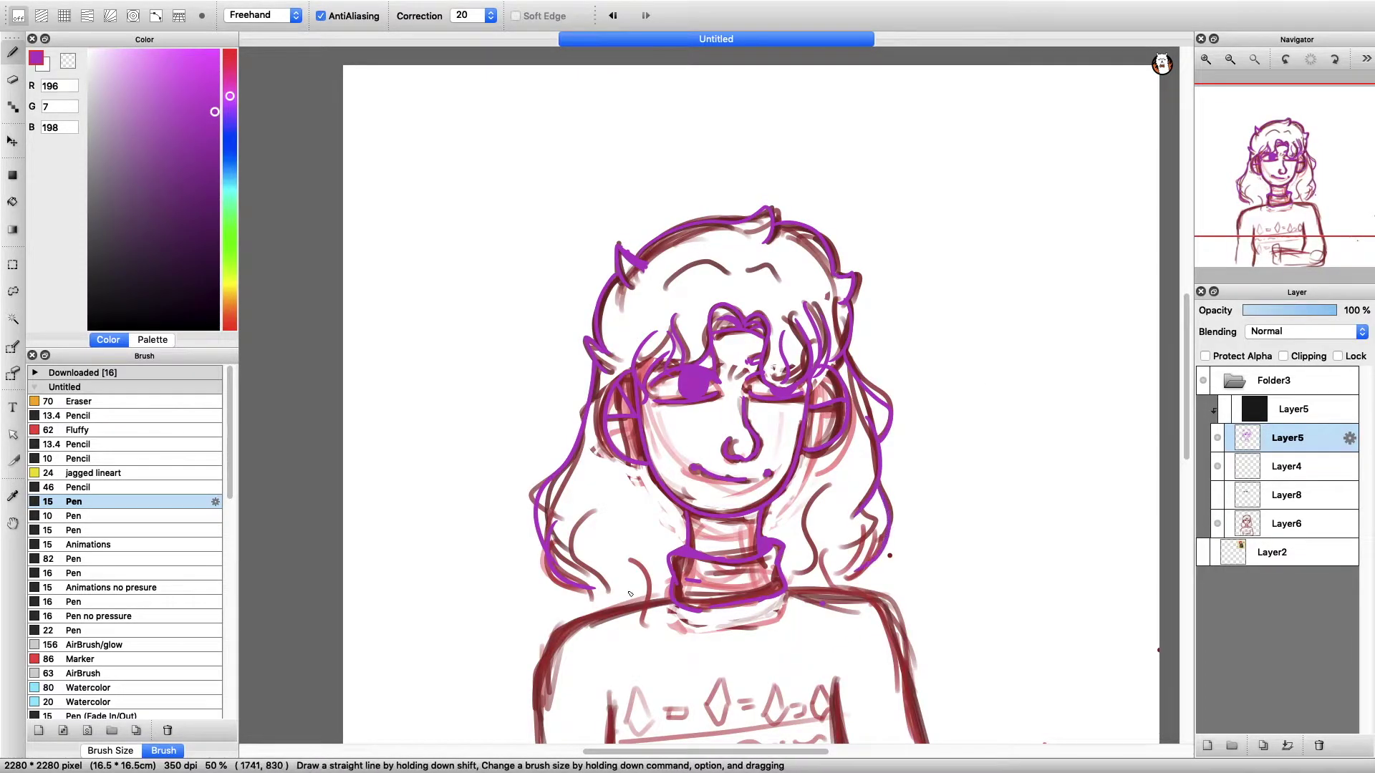
- Show the clipped black layer over the lineart and tidy the right ear's outline with the sketch hidden
{"action": "left_click", "coordinate": [1218, 523]}
{"action": "key", "text": "ctrl+plus"}
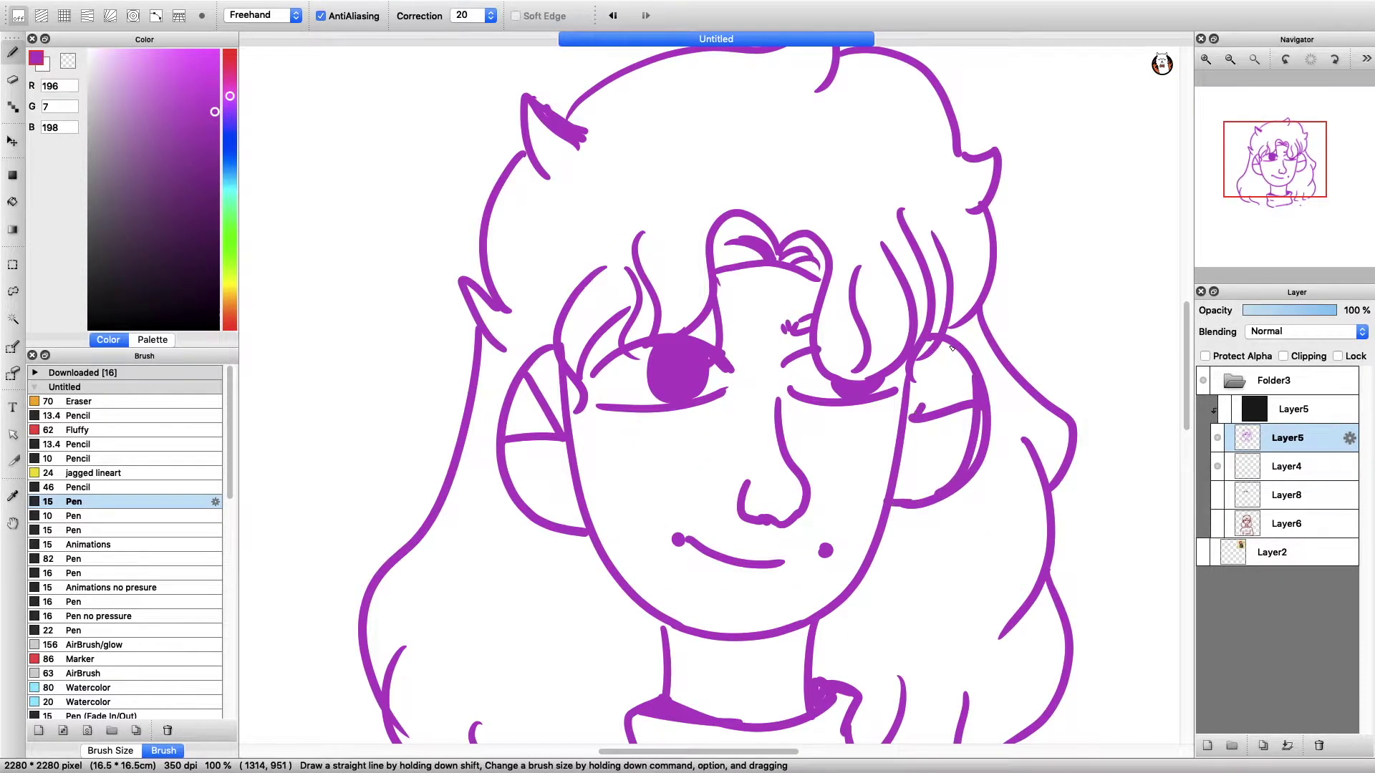
{"action": "left_click", "coordinate": [1218, 524]}
{"action": "left_click", "coordinate": [1224, 409]}
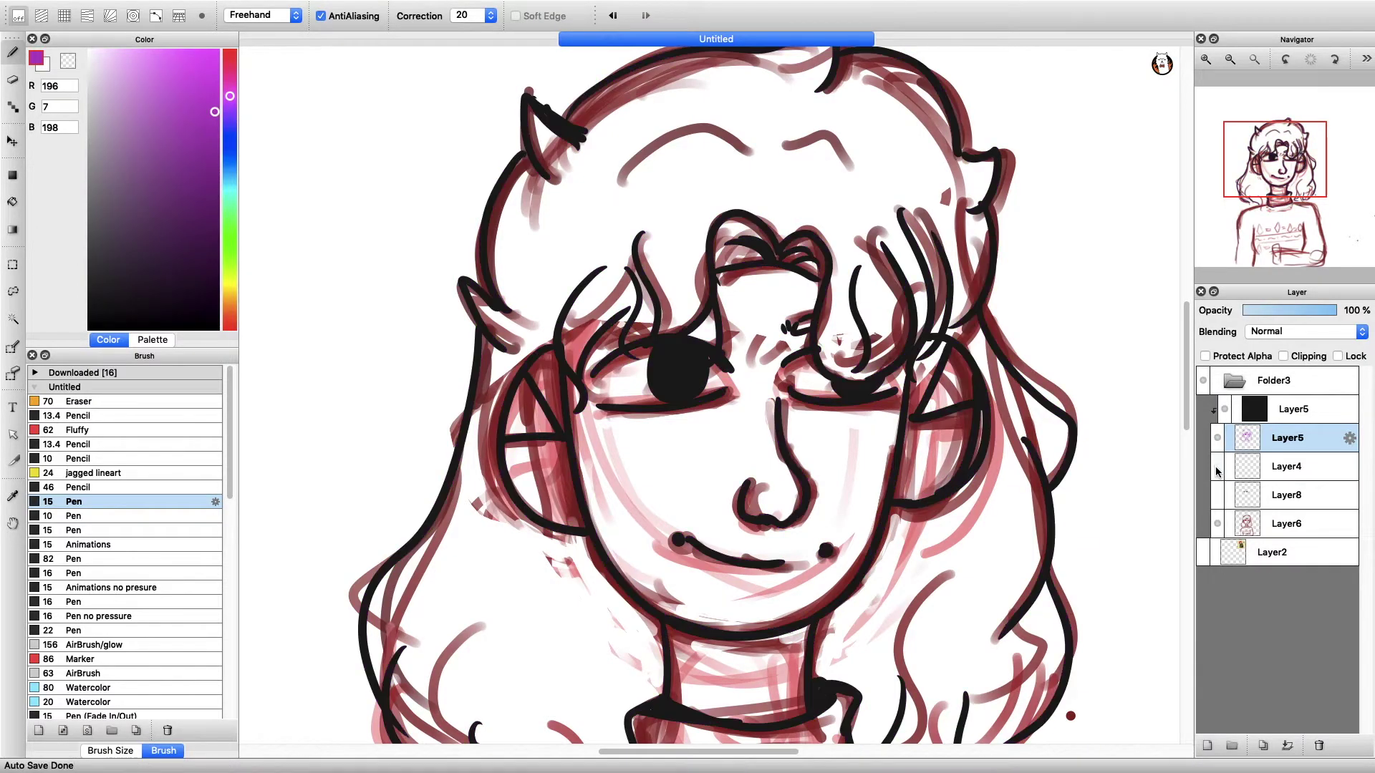
{"action": "left_click", "coordinate": [1218, 524]}
{"action": "key", "text": "ctrl+z"}
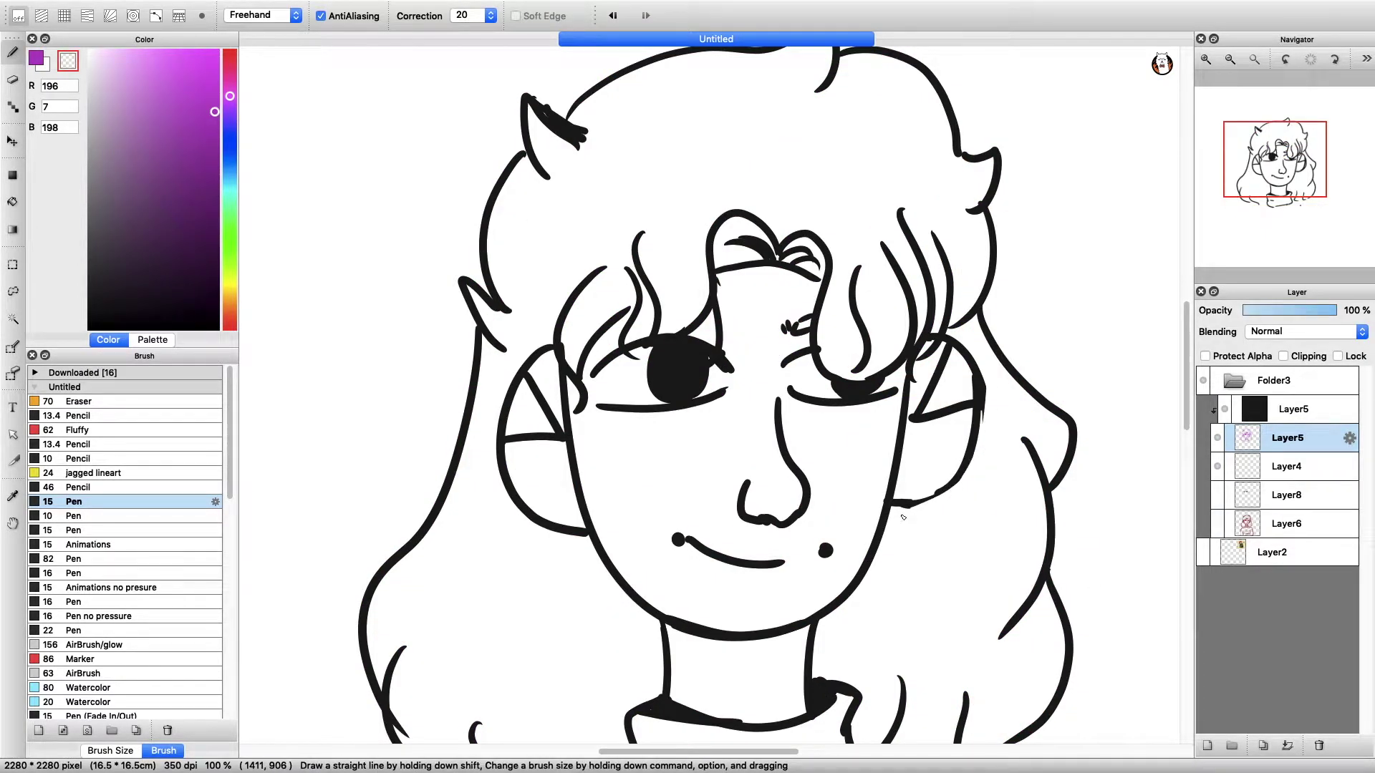
- Ink the inner curl on the crown and the curved strands along both sides of the upper hair
{"action": "key", "text": "ctrl+minus"}
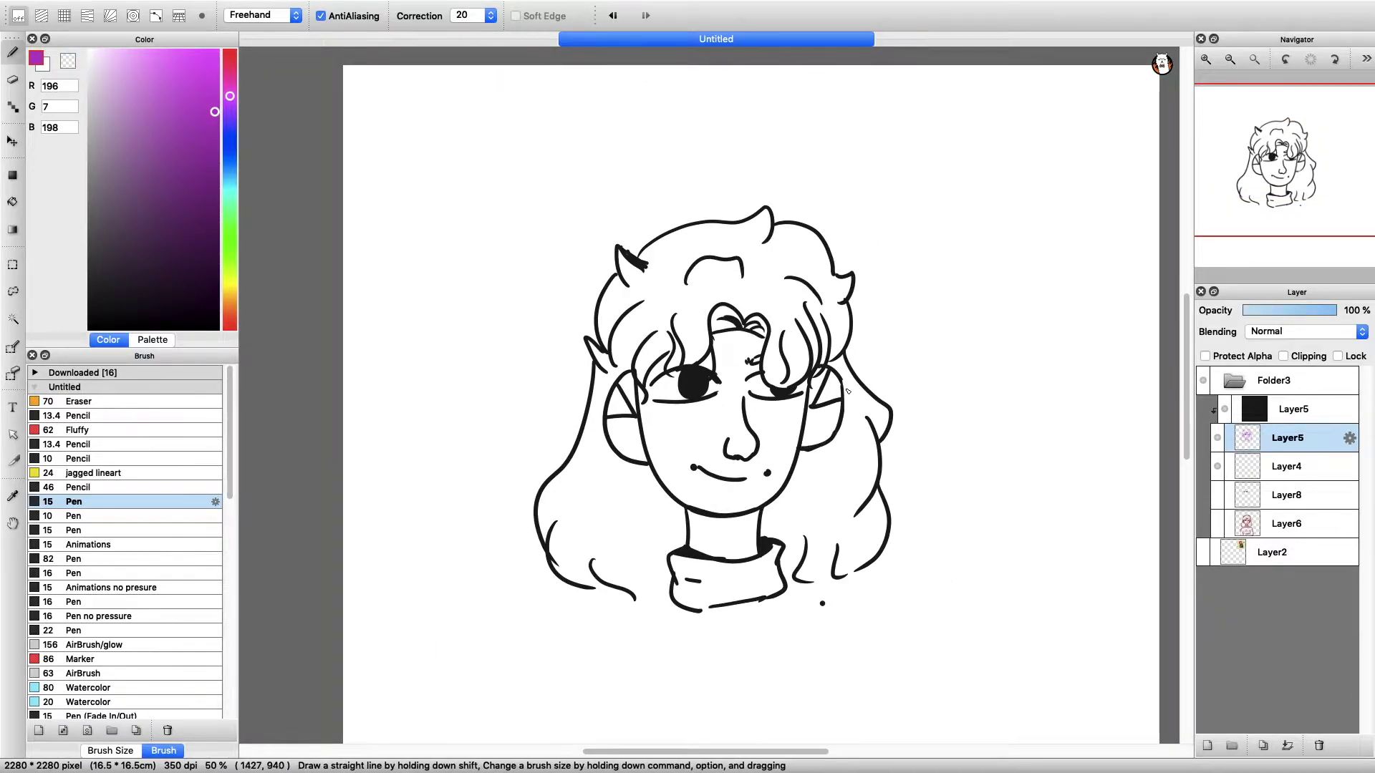
{"action": "left_click", "coordinate": [1217, 523]}
{"action": "left_click", "coordinate": [1218, 524]}
{"action": "key", "text": "ctrl+minus"}
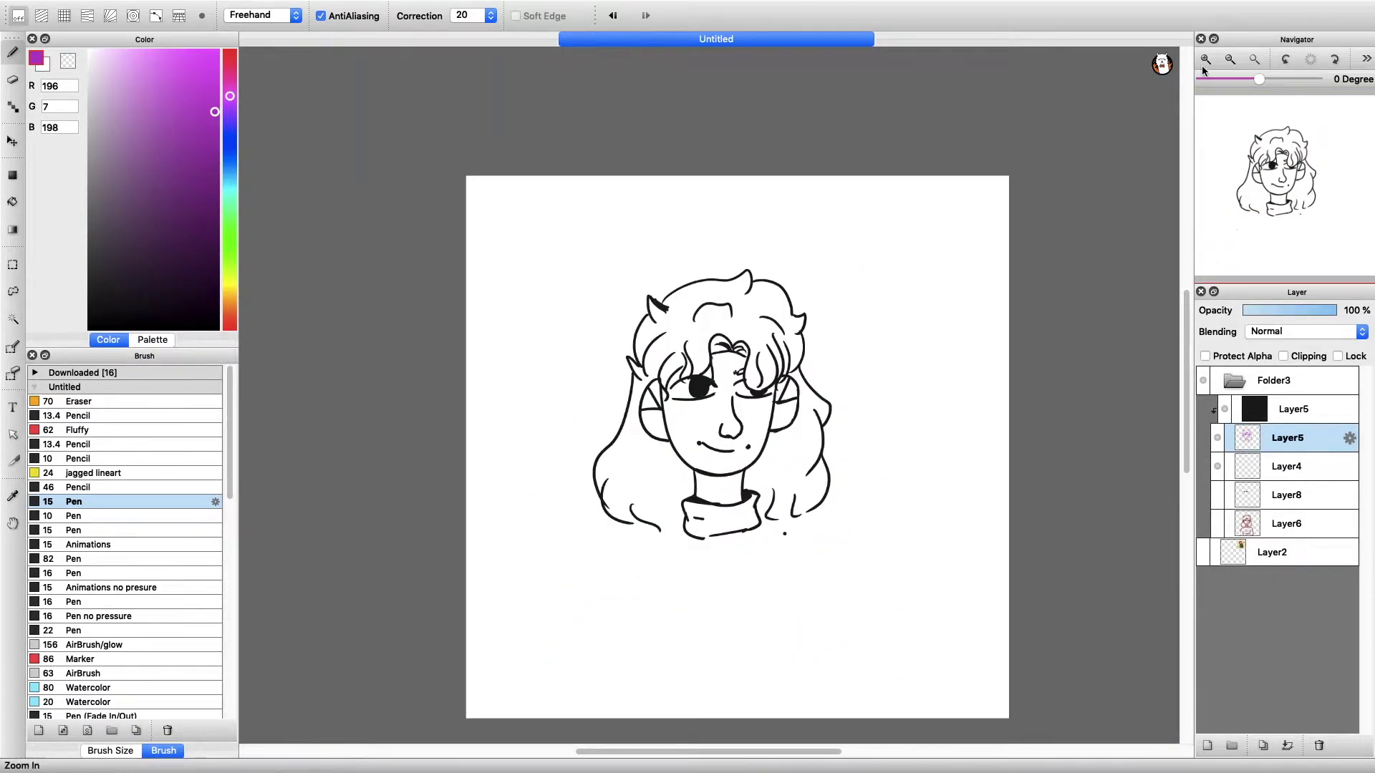
- Add fine hairline wisps on the forehead, thicken the right eyebrow and mark the top of the nose tip
{"action": "scroll", "coordinate": [745, 507], "scroll_direction": "up", "scroll_amount": 4}
{"action": "left_click_drag", "start_coordinate": [502, 438], "coordinate": [567, 367]}
{"action": "left_click", "coordinate": [1097, 659]}
{"action": "mouse_move", "coordinate": [724, 305]}
{"action": "left_mouse_down"}
{"action": "mouse_move", "coordinate": [772, 269]}
{"action": "mouse_move", "coordinate": [762, 322]}
{"action": "left_mouse_up"}
{"action": "key", "text": "ctrl+z"}
{"action": "scroll", "coordinate": [762, 322], "scroll_direction": "down", "scroll_amount": 2}
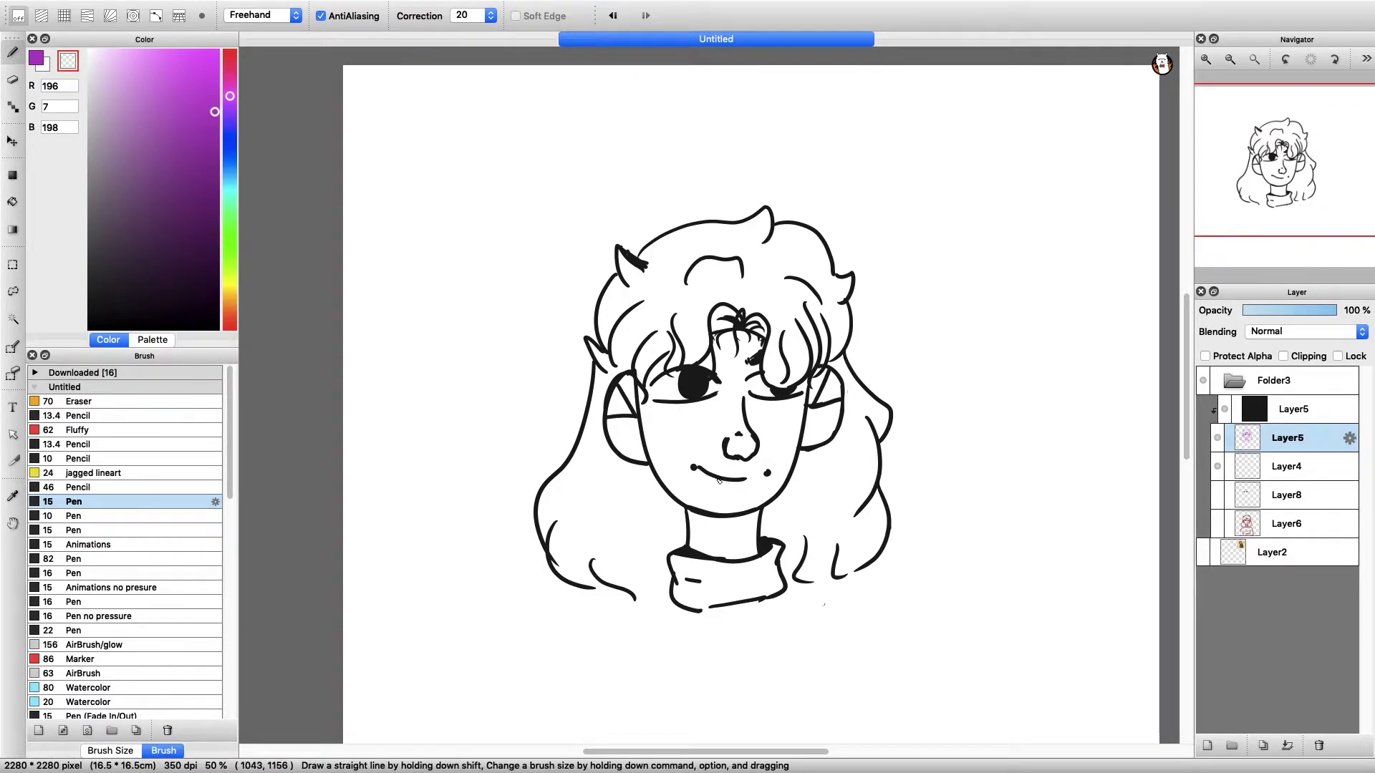
- Erase the jaw line on both sides of the face and across the chin, using the sketch for comparison
{"action": "scroll", "coordinate": [826, 580], "scroll_direction": "up", "scroll_amount": 1}
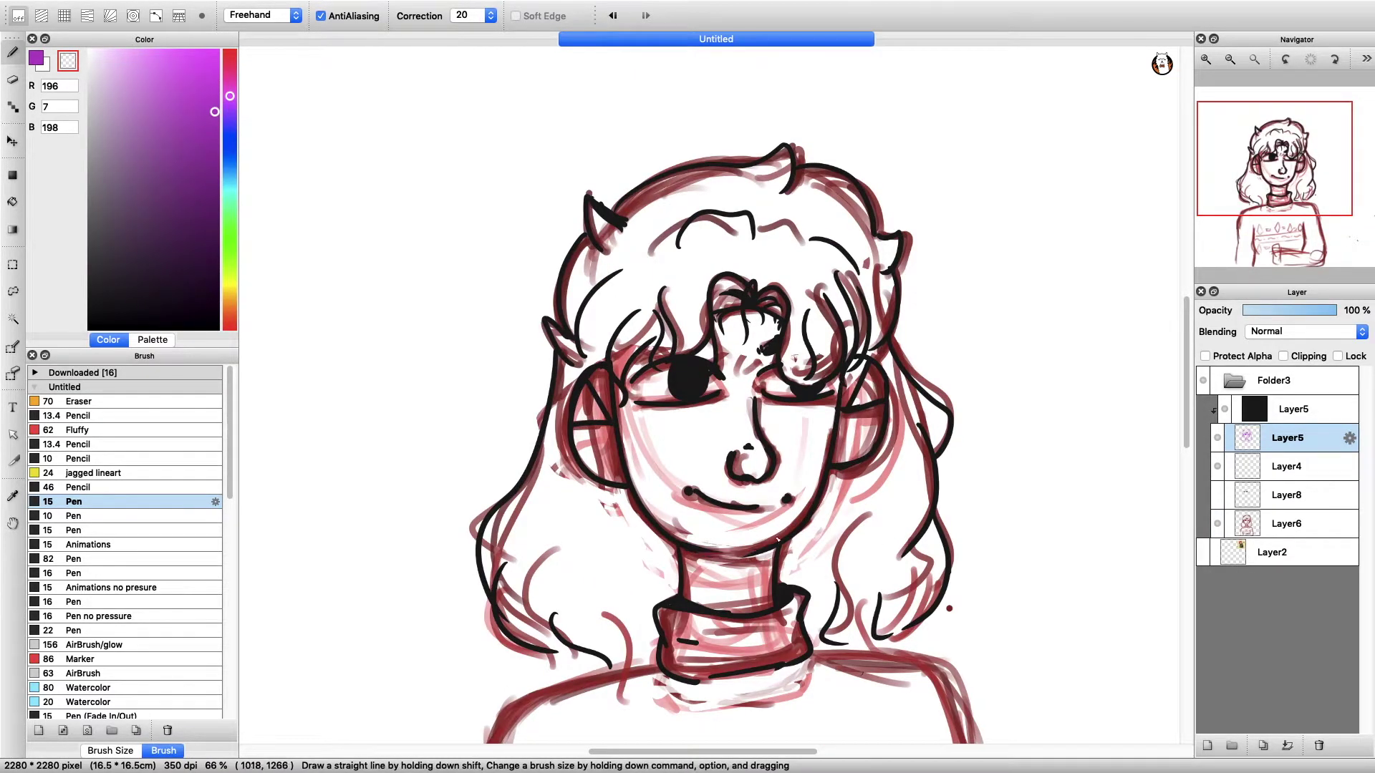
{"action": "left_click", "coordinate": [156, 15]}
{"action": "left_click", "coordinate": [694, 550]}
{"action": "left_click", "coordinate": [747, 552]}
{"action": "left_click", "coordinate": [686, 391]}
{"action": "key", "text": "Escape"}
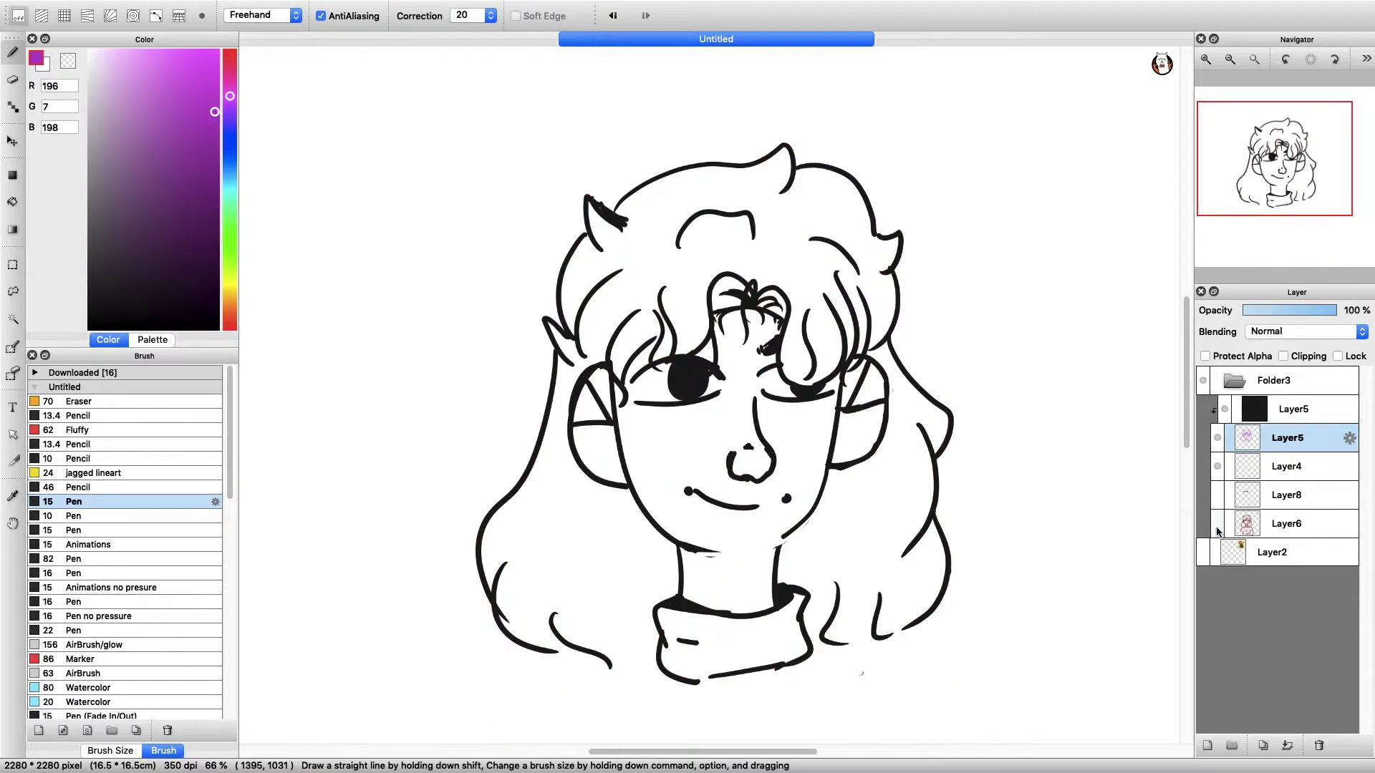
{"action": "key", "text": "x"}
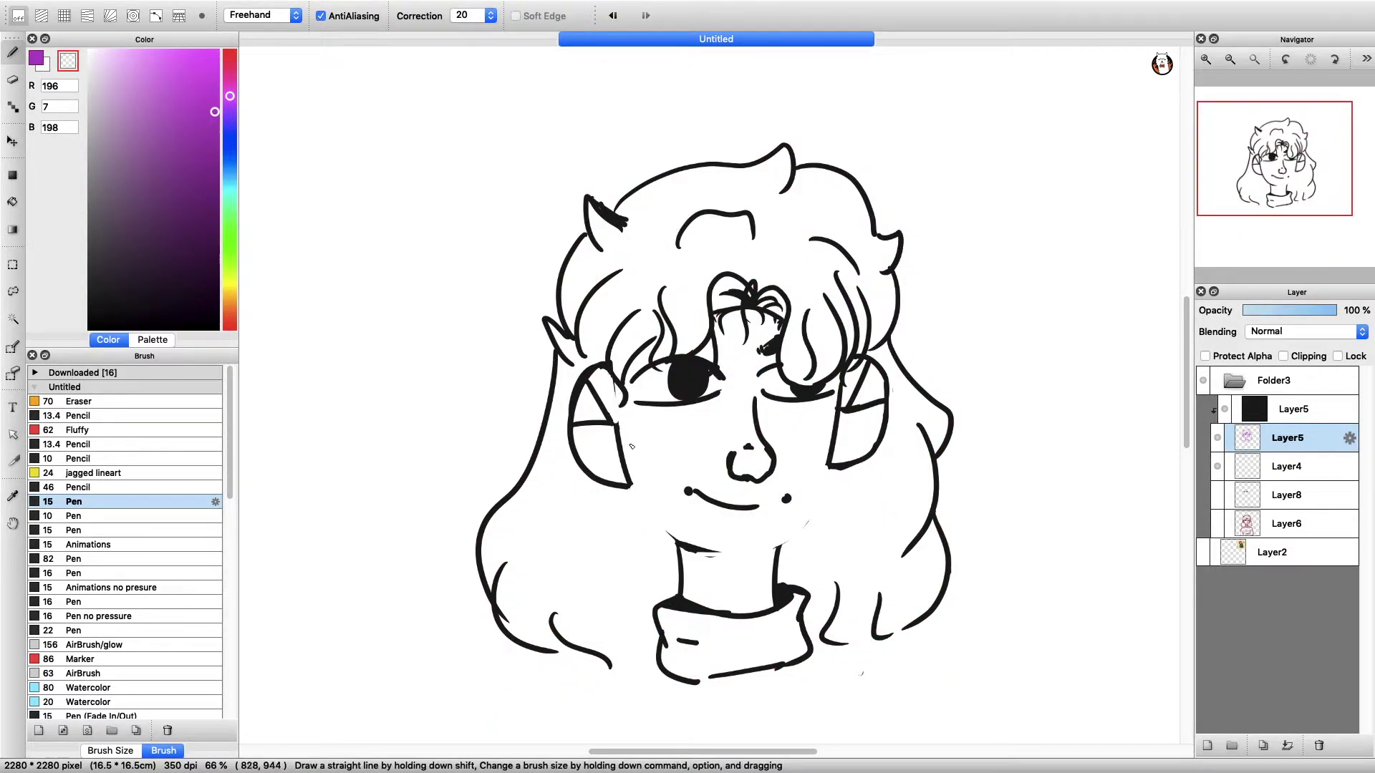
- Redraw the jaw as one smooth curve with a slightly higher chin, joining it to the right cheek
{"action": "key", "text": "x"}
{"action": "left_click_drag", "start_coordinate": [628, 438], "coordinate": [777, 539]}
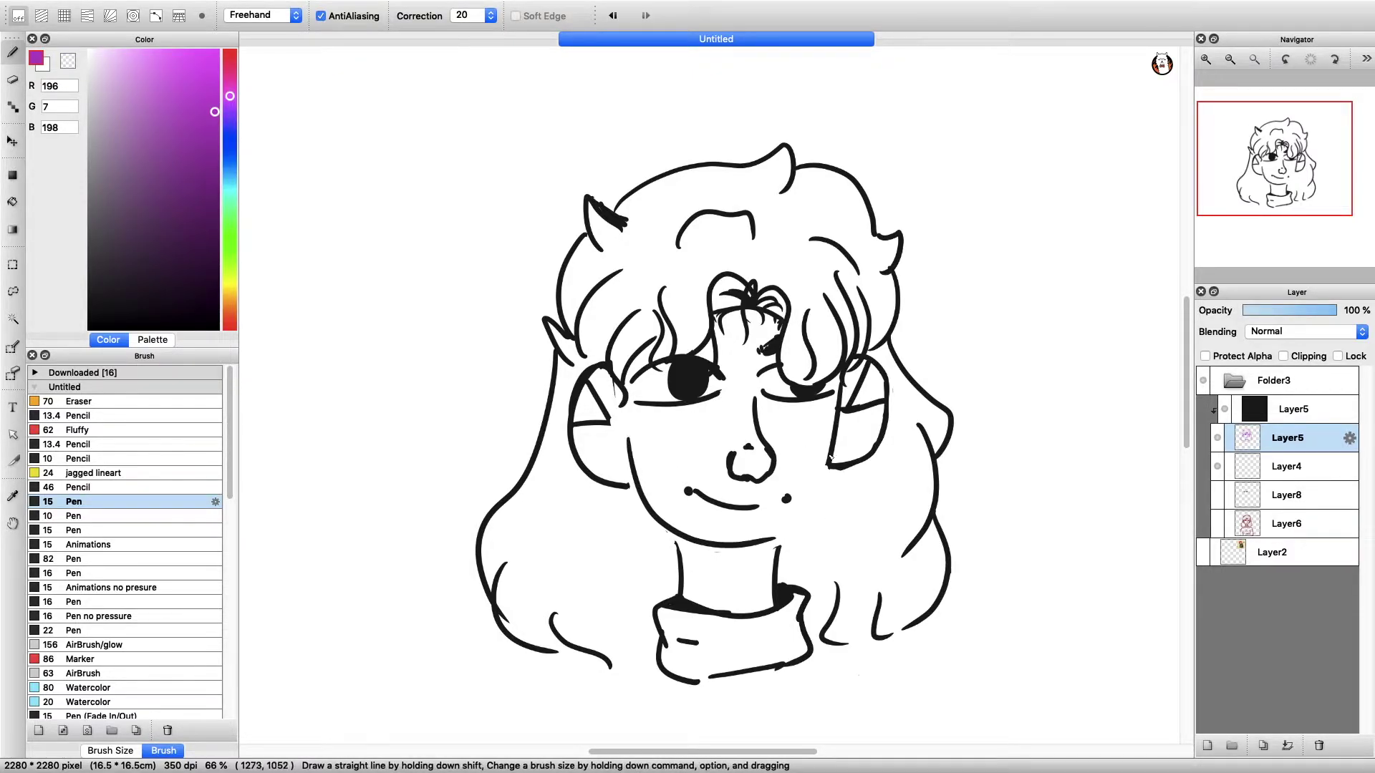
{"action": "scroll", "coordinate": [716, 501], "scroll_direction": "up", "scroll_amount": 2}
{"action": "scroll", "coordinate": [841, 256], "scroll_direction": "down", "scroll_amount": 1}
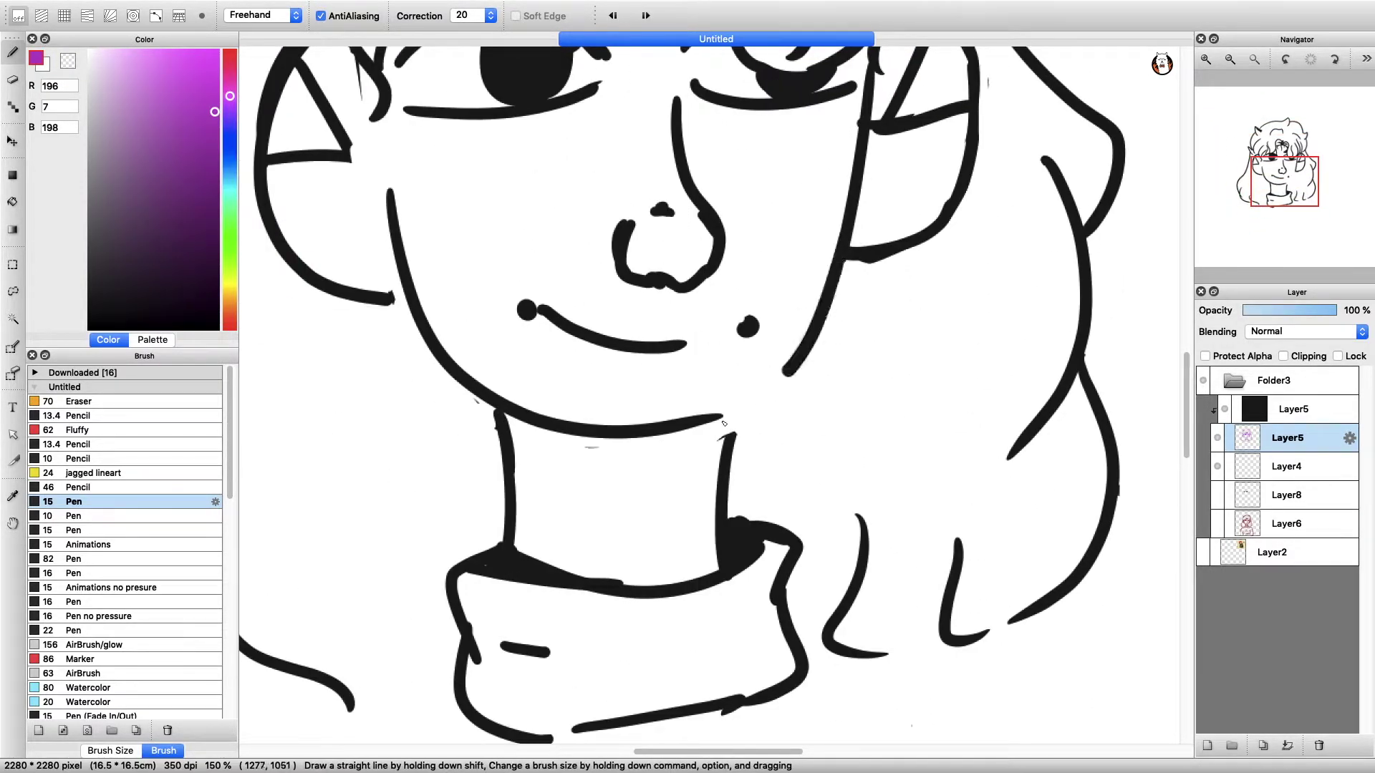
{"action": "left_click", "coordinate": [74, 61]}
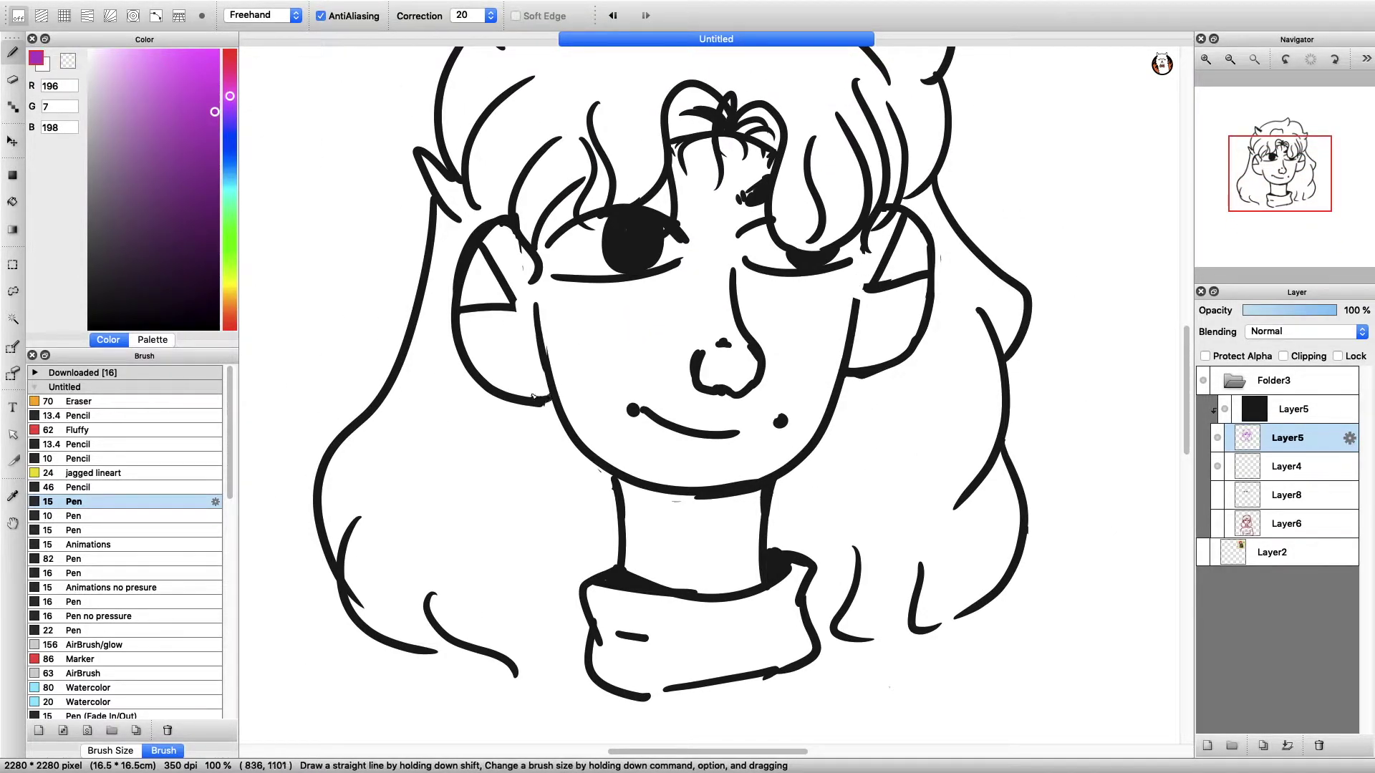
- Lasso the turtleneck collar, move it slightly up toward the chin and deselect it
{"action": "scroll", "coordinate": [938, 266], "scroll_direction": "down", "scroll_amount": 2}
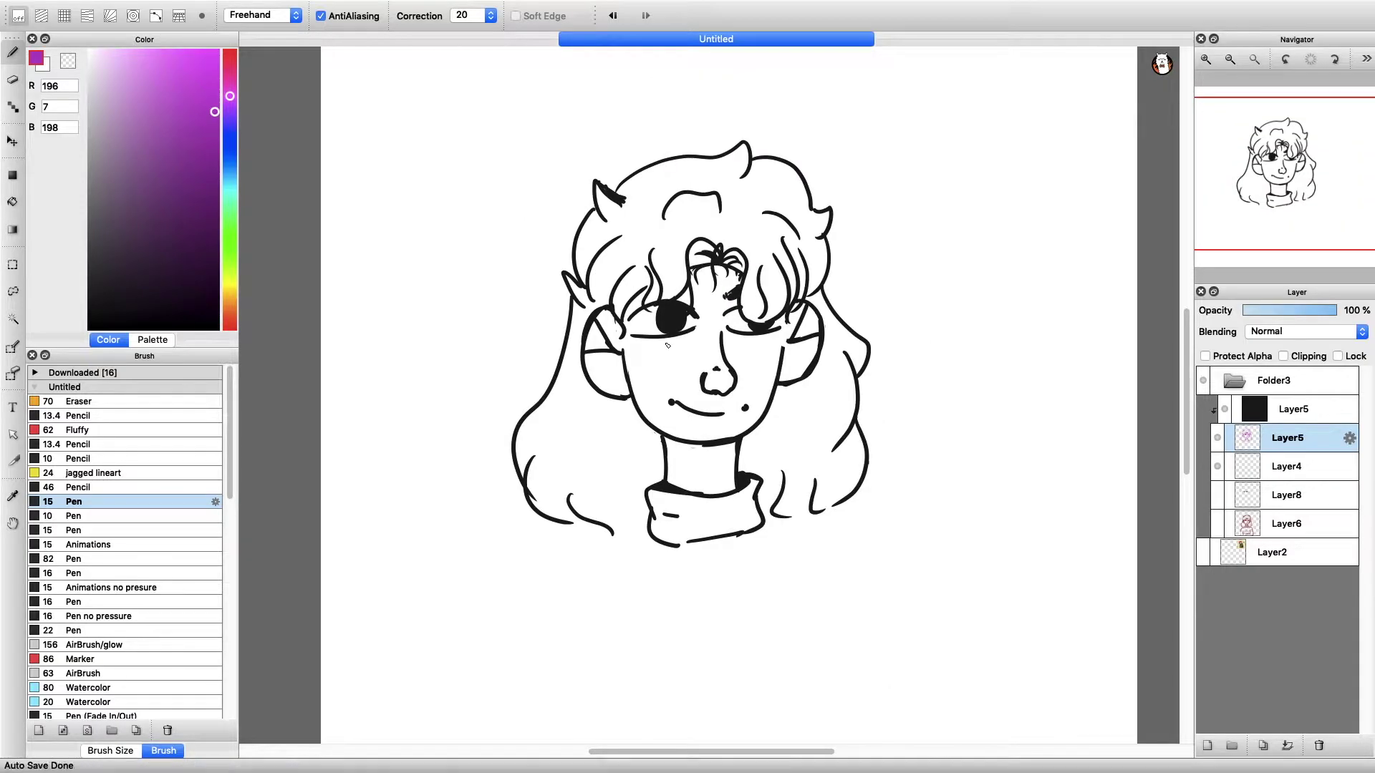
{"action": "key", "text": "l"}
{"action": "mouse_move", "coordinate": [660, 458]}
{"action": "left_mouse_down"}
{"action": "mouse_move", "coordinate": [642, 528]}
{"action": "mouse_move", "coordinate": [709, 573]}
{"action": "mouse_move", "coordinate": [772, 471]}
{"action": "left_mouse_up"}
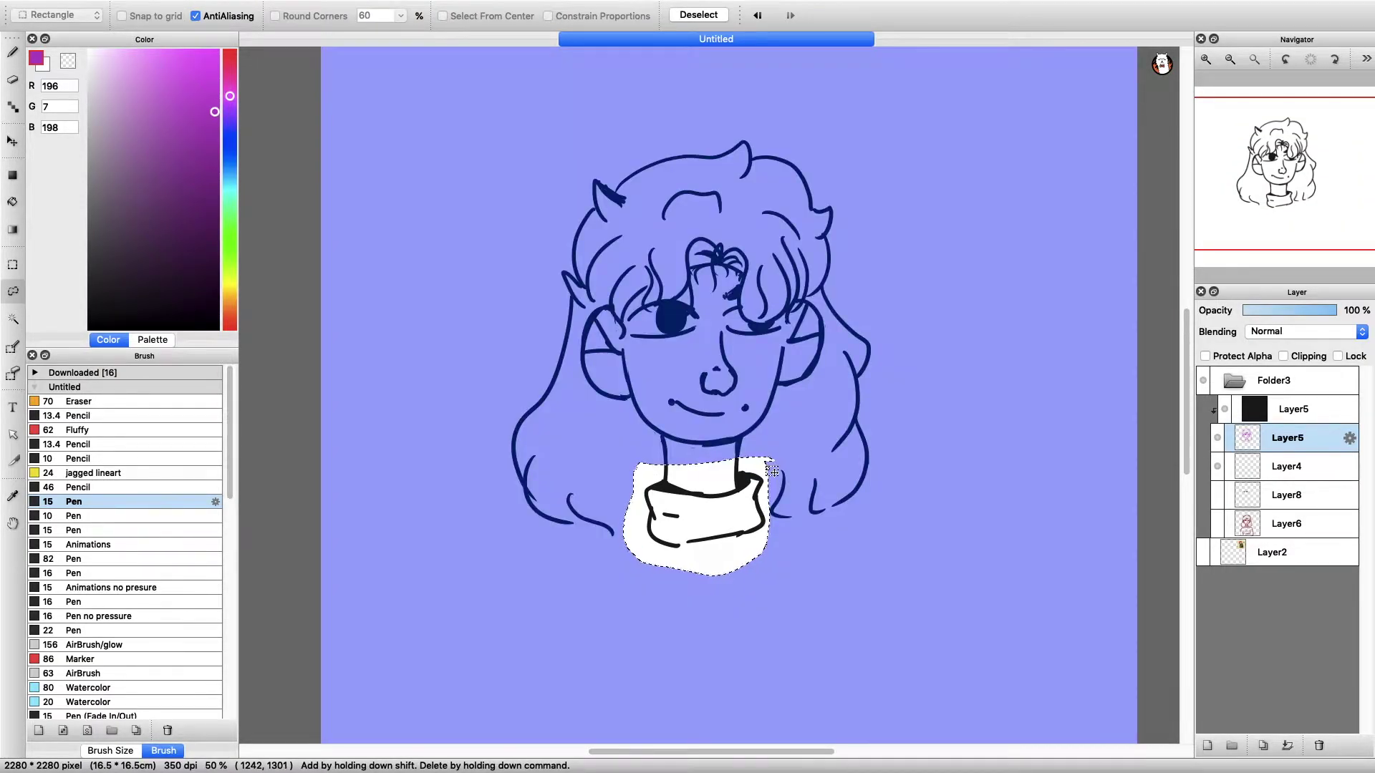
{"action": "key", "text": "super+t"}
{"action": "left_click_drag", "start_coordinate": [699, 515], "coordinate": [700, 500]}
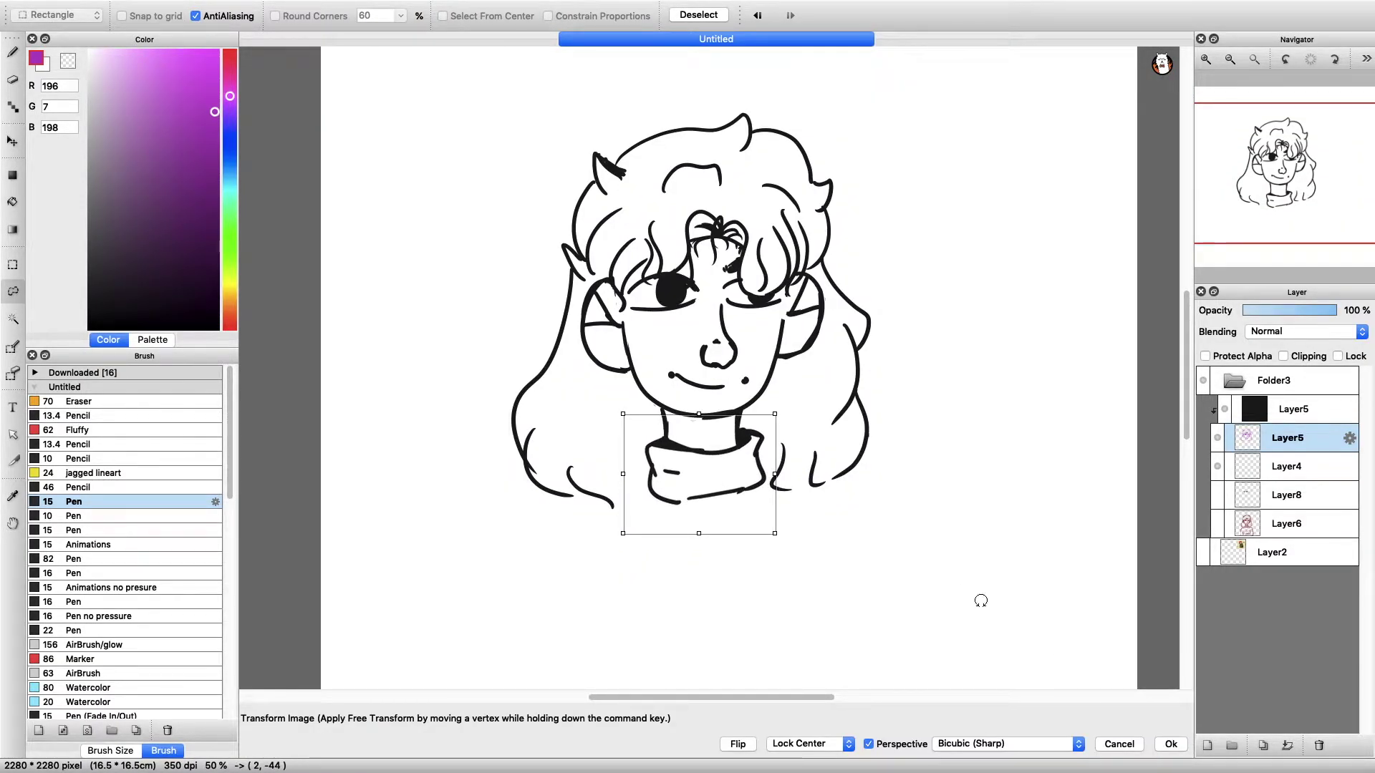
{"action": "key", "text": "Return"}
{"action": "left_click", "coordinate": [1218, 523]}
{"action": "key", "text": "super+d"}
- Add lashes at the left eye's outer corner and thicken the jaw, neck and right ear lines
{"action": "left_click", "coordinate": [1218, 524]}
{"action": "left_click", "coordinate": [1218, 523]}
{"action": "left_click", "coordinate": [1217, 523]}
{"action": "left_click", "coordinate": [1207, 60]}
{"action": "left_click", "coordinate": [1206, 59]}
{"action": "left_click", "coordinate": [1206, 60]}
{"action": "key", "text": "b"}
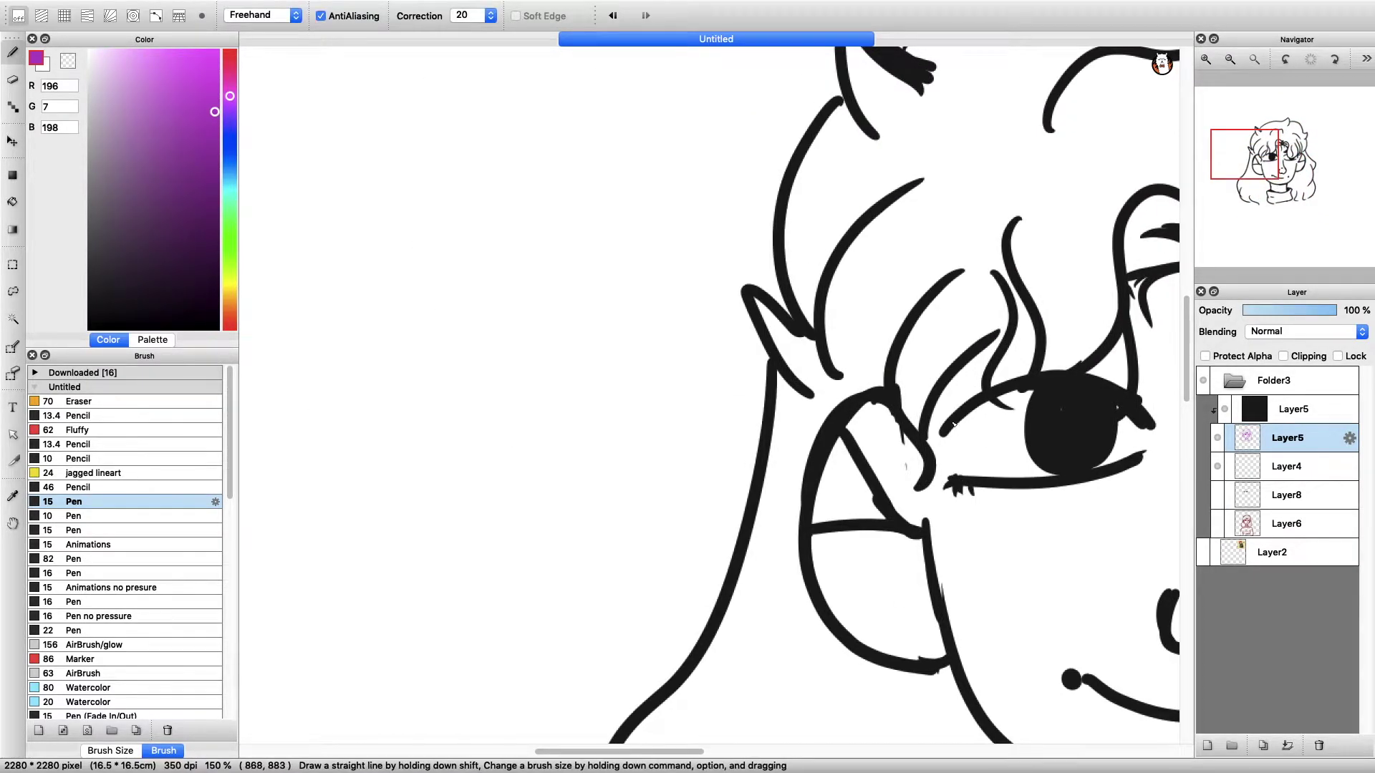
{"action": "scroll", "coordinate": [967, 328], "scroll_direction": "right", "scroll_amount": 5}
{"action": "scroll", "coordinate": [967, 329], "scroll_direction": "down", "scroll_amount": 5}
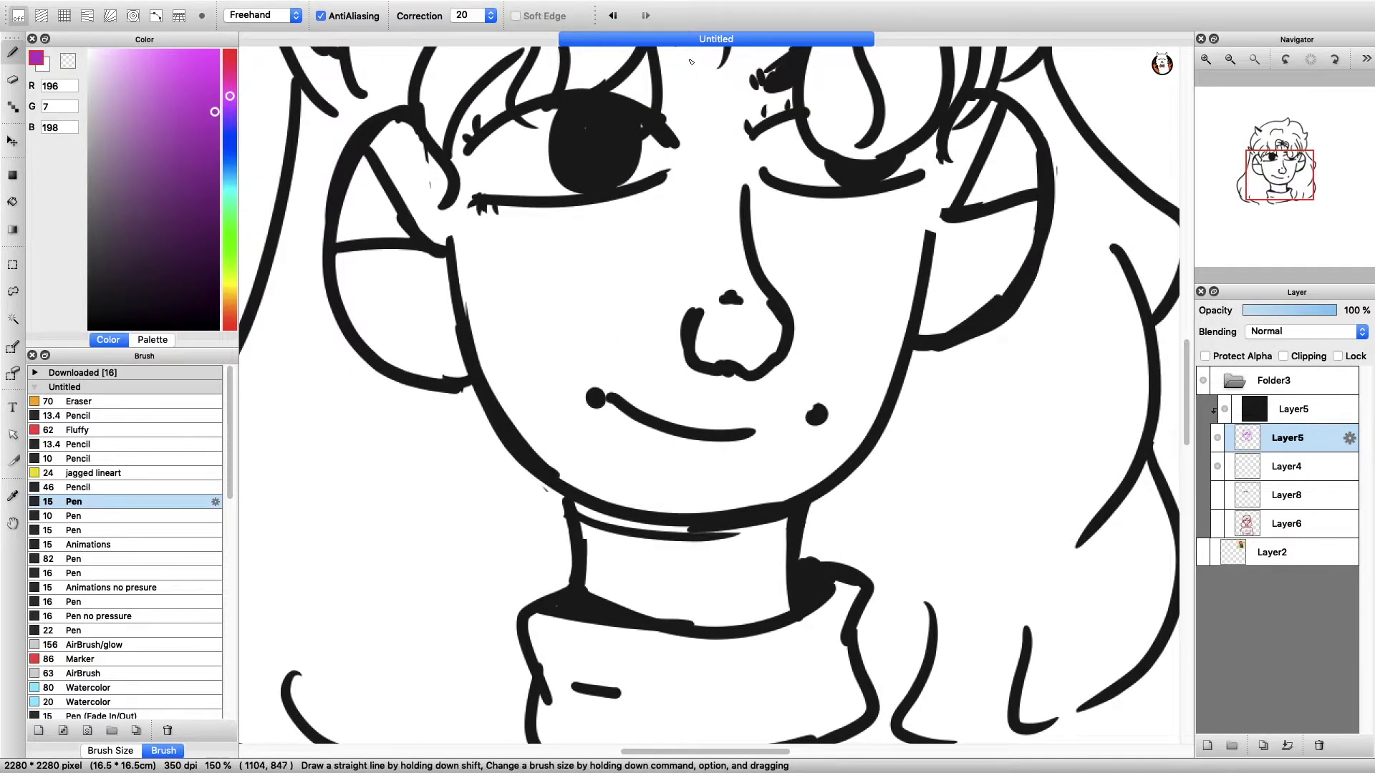
- Try extending the smile to the right-hand dot, and add lashes at the right eye's inner corner
{"action": "left_click", "coordinate": [1206, 60]}
{"action": "left_click", "coordinate": [1230, 60]}
{"action": "left_click", "coordinate": [1230, 59]}
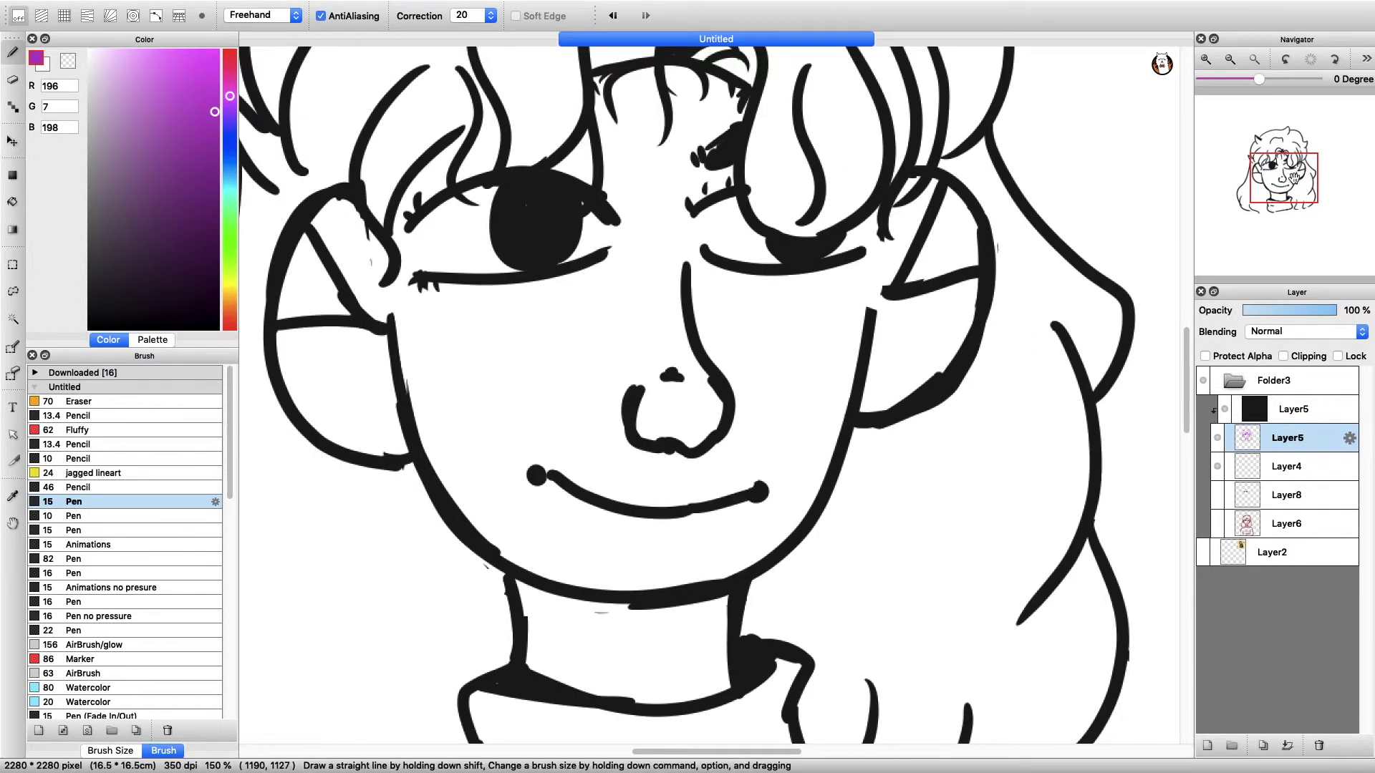
{"action": "scroll", "coordinate": [865, 287], "scroll_direction": "up", "scroll_amount": 3}
{"action": "scroll", "coordinate": [865, 287], "scroll_direction": "down", "scroll_amount": 2}
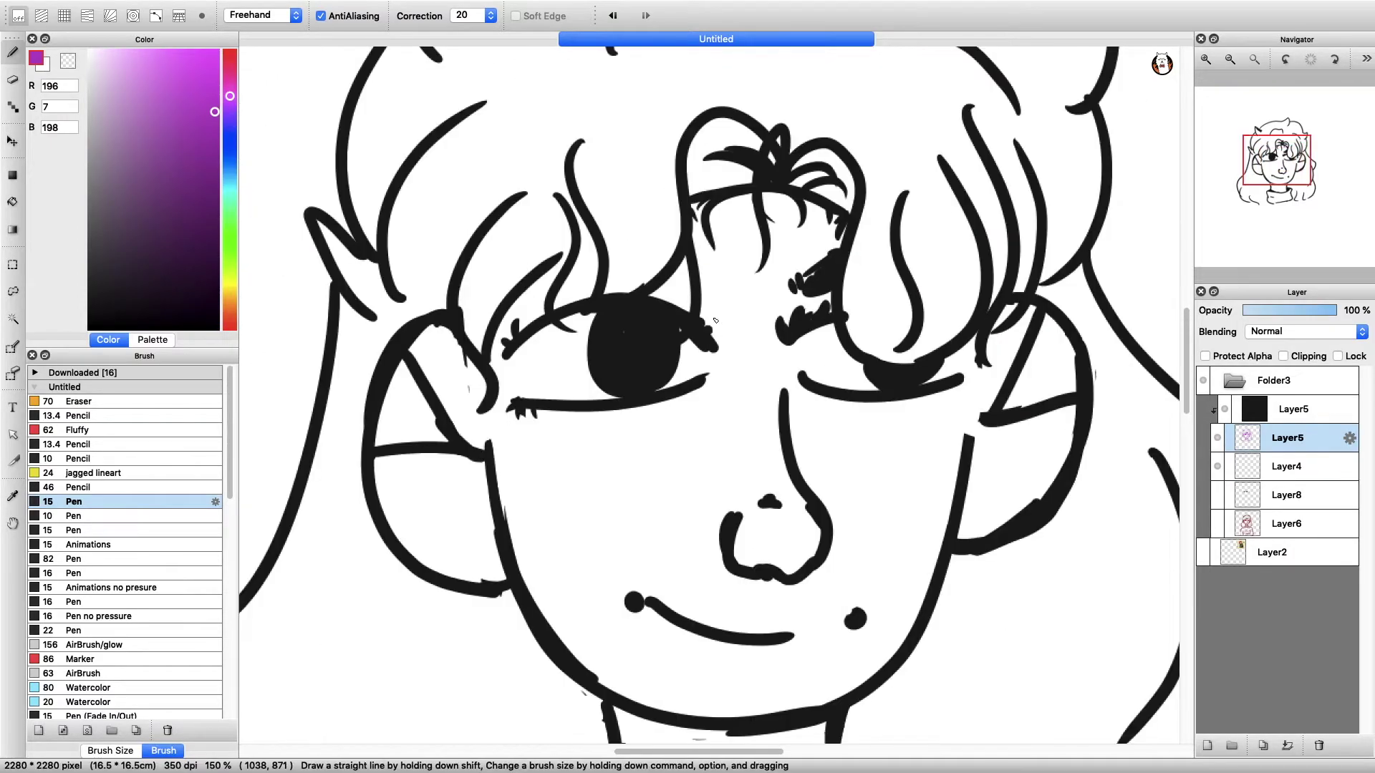
- Refine the right ear and the jaw line beside it, and add a round stud to each earlobe
{"action": "mouse_move", "coordinate": [974, 417]}
{"action": "left_mouse_down"}
{"action": "mouse_move", "coordinate": [944, 558]}
{"action": "mouse_move", "coordinate": [961, 516]}
{"action": "mouse_move", "coordinate": [1009, 558]}
{"action": "left_mouse_up"}
{"action": "key", "text": "ctrl+z"}
{"action": "left_click", "coordinate": [68, 61]}
{"action": "key", "text": "ctrl+z"}
{"action": "left_click_drag", "start_coordinate": [1074, 429], "coordinate": [958, 556]}
{"action": "key", "text": "x"}
{"action": "left_click_drag", "start_coordinate": [387, 533], "coordinate": [433, 308]}
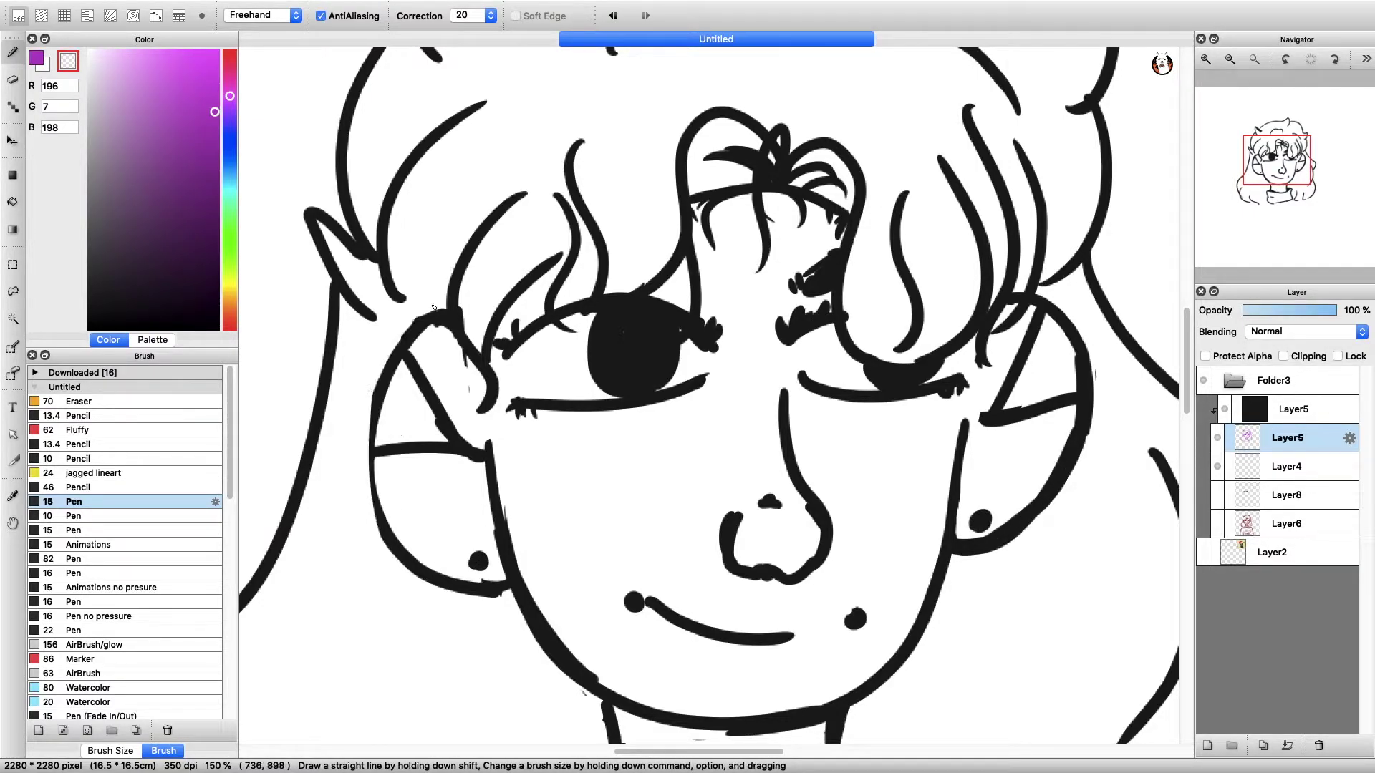
- Copy the right ear, flip it horizontally, place and angle it as the left ear, and merge it into the lineart
{"action": "key", "text": "l"}
{"action": "mouse_move", "coordinate": [969, 511]}
{"action": "left_mouse_down"}
{"action": "mouse_move", "coordinate": [1114, 382]}
{"action": "mouse_move", "coordinate": [970, 509]}
{"action": "left_mouse_up"}
{"action": "key", "text": "ctrl+c"}
{"action": "key", "text": "ctrl+v"}
{"action": "key", "text": "ctrl+t"}
{"action": "left_click", "coordinate": [737, 743]}
{"action": "left_click_drag", "start_coordinate": [1045, 429], "coordinate": [430, 402]}
{"action": "left_click_drag", "start_coordinate": [401, 615], "coordinate": [483, 584]}
{"action": "left_click_drag", "start_coordinate": [454, 476], "coordinate": [454, 472]}
{"action": "key", "text": "Return"}
{"action": "key", "text": "ctrl+e"}
{"action": "key", "text": "b"}
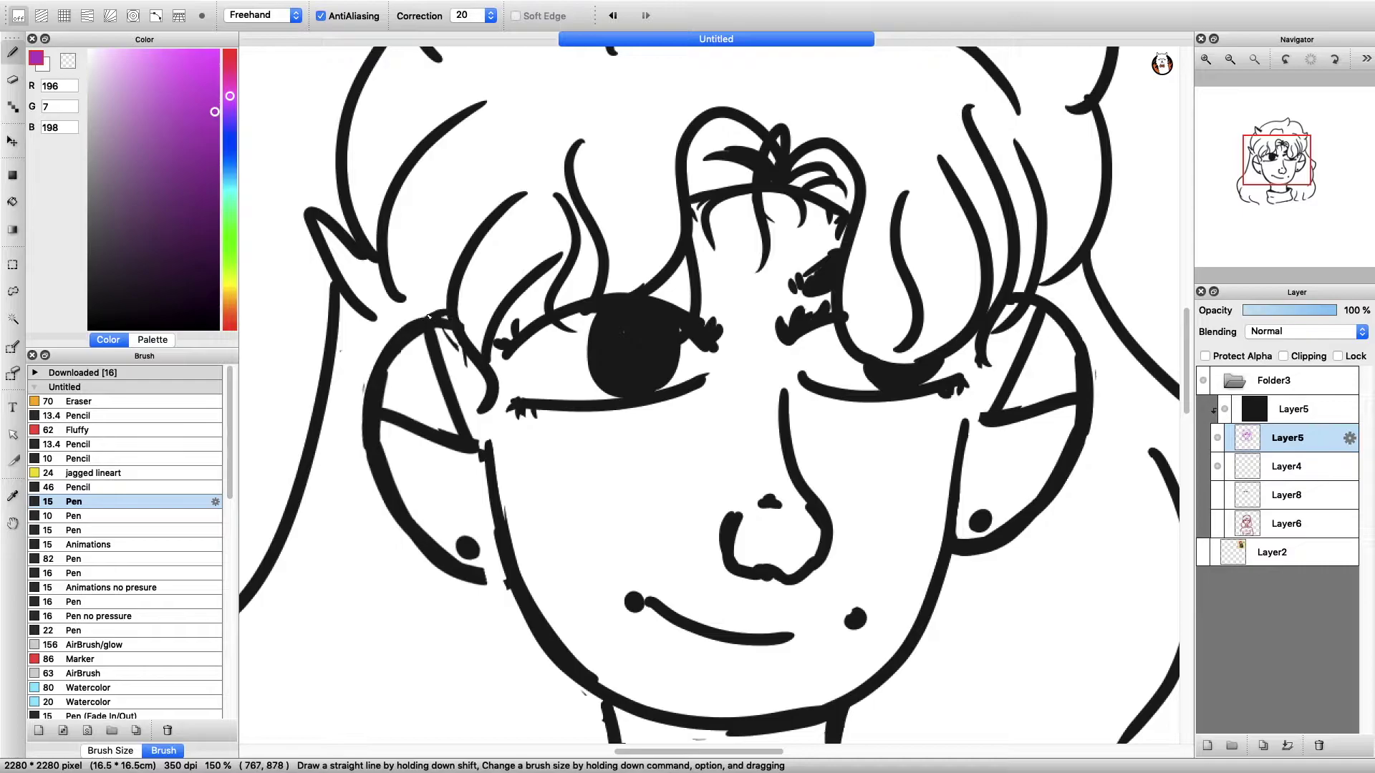
- Thicken and clean up the outer edge of the left ear and its join with the face
{"action": "left_click_drag", "start_coordinate": [380, 336], "coordinate": [386, 530]}
{"action": "key", "text": "x"}
{"action": "mouse_move", "coordinate": [387, 423]}
{"action": "left_mouse_down"}
{"action": "mouse_move", "coordinate": [391, 515]}
{"action": "mouse_move", "coordinate": [383, 344]}
{"action": "left_mouse_up"}
{"action": "left_click_drag", "start_coordinate": [369, 412], "coordinate": [474, 333]}
- Erase and redraw the chin line so that it has a small gap in its middle
{"action": "scroll", "coordinate": [645, 430], "scroll_direction": "down", "scroll_amount": 5}
{"action": "mouse_move", "coordinate": [774, 484]}
{"action": "left_mouse_down"}
{"action": "mouse_move", "coordinate": [669, 479]}
{"action": "mouse_move", "coordinate": [642, 449]}
{"action": "mouse_move", "coordinate": [656, 489]}
{"action": "left_mouse_up"}
{"action": "key", "text": "x"}
{"action": "key", "text": "x"}
{"action": "left_click_drag", "start_coordinate": [764, 476], "coordinate": [680, 484]}
{"action": "mouse_move", "coordinate": [791, 458]}
{"action": "left_mouse_down"}
{"action": "mouse_move", "coordinate": [738, 481]}
{"action": "mouse_move", "coordinate": [616, 485]}
{"action": "mouse_move", "coordinate": [704, 483]}
{"action": "left_mouse_up"}
{"action": "key", "text": "x"}
{"action": "left_click_drag", "start_coordinate": [739, 477], "coordinate": [821, 453]}
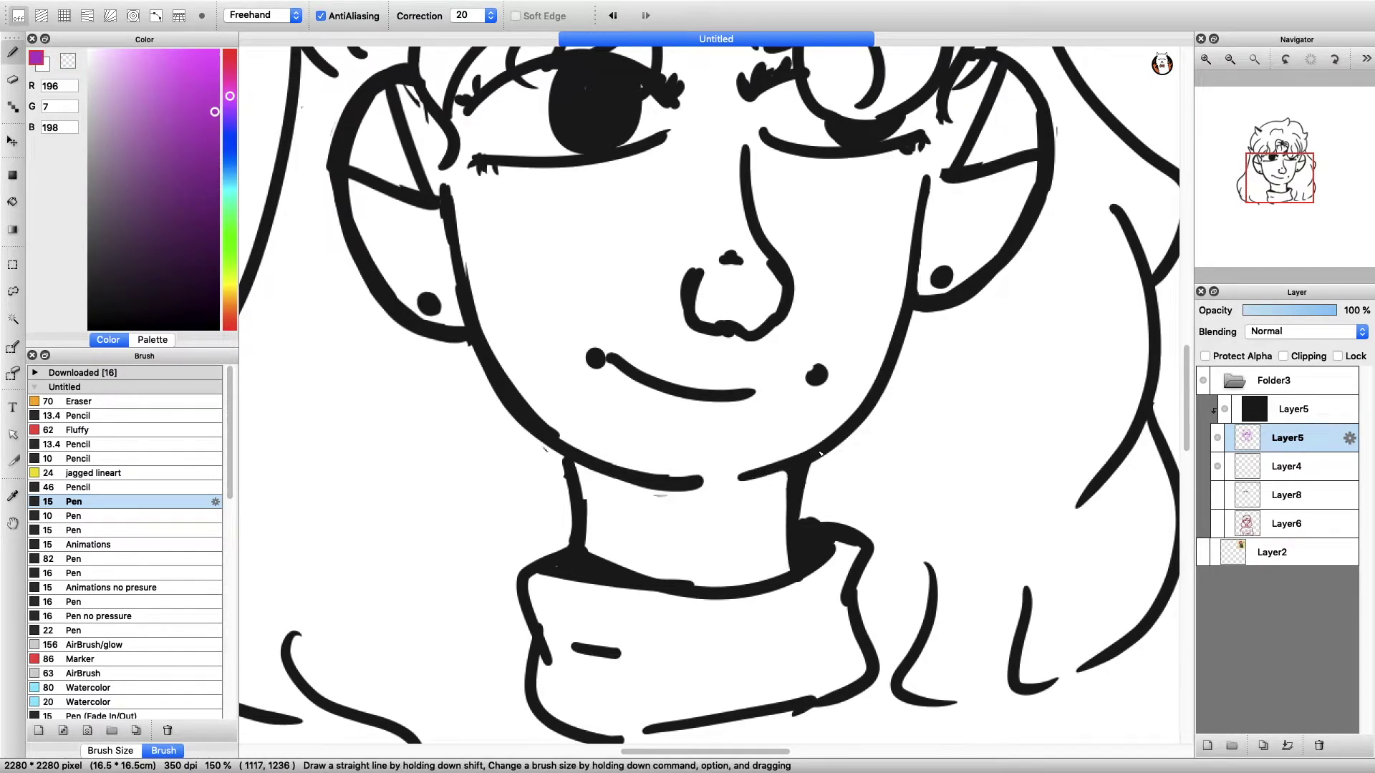
{"action": "key", "text": "x"}
- Smooth and slim the jaw line from the left ear down to the chin by redrawing and erasing its edges
{"action": "key", "text": "super+minus"}
{"action": "key", "text": "super+minus"}
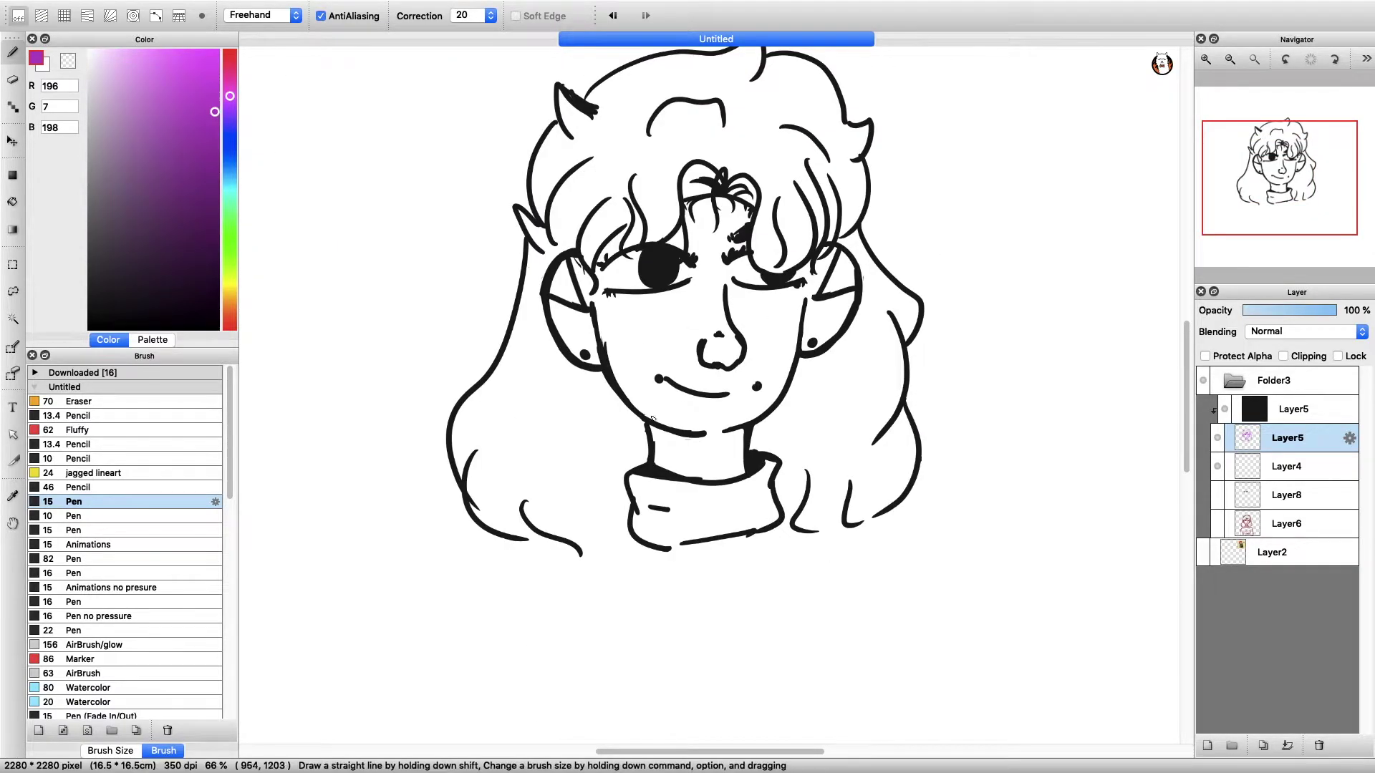
{"action": "key", "text": "super+plus"}
{"action": "key", "text": "super+plus"}
{"action": "left_click_drag", "start_coordinate": [473, 257], "coordinate": [519, 398]}
{"action": "key", "text": "x"}
{"action": "left_click_drag", "start_coordinate": [469, 308], "coordinate": [559, 445]}
{"action": "key", "text": "x"}
{"action": "left_click_drag", "start_coordinate": [704, 480], "coordinate": [603, 467]}
{"action": "key", "text": "x"}
{"action": "left_click_drag", "start_coordinate": [587, 456], "coordinate": [669, 482]}
{"action": "key", "text": "super+minus"}
{"action": "key", "text": "super+minus"}
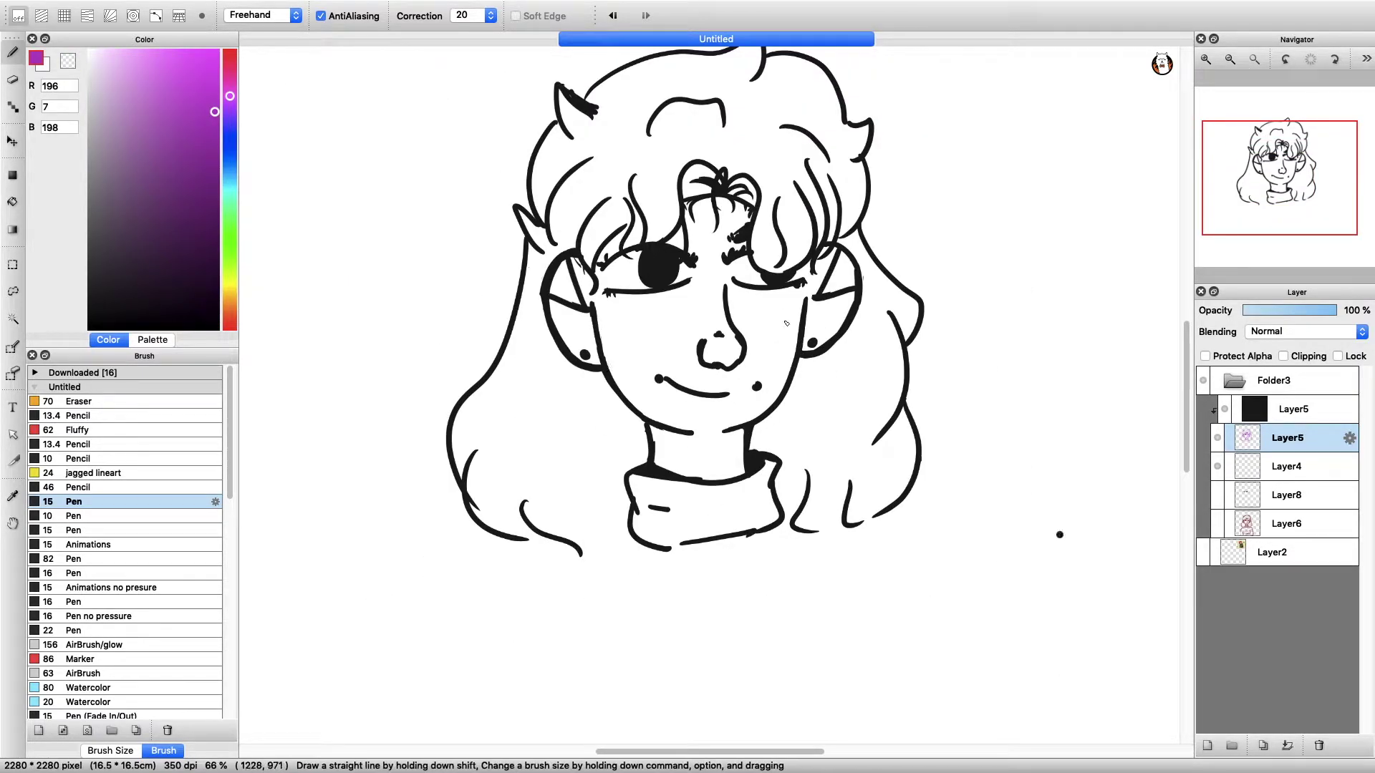
- Slim the right jaw line and rework the inner line of the right ear
{"action": "key", "text": "super+plus"}
{"action": "key", "text": "super+plus"}
{"action": "key", "text": "super+plus"}
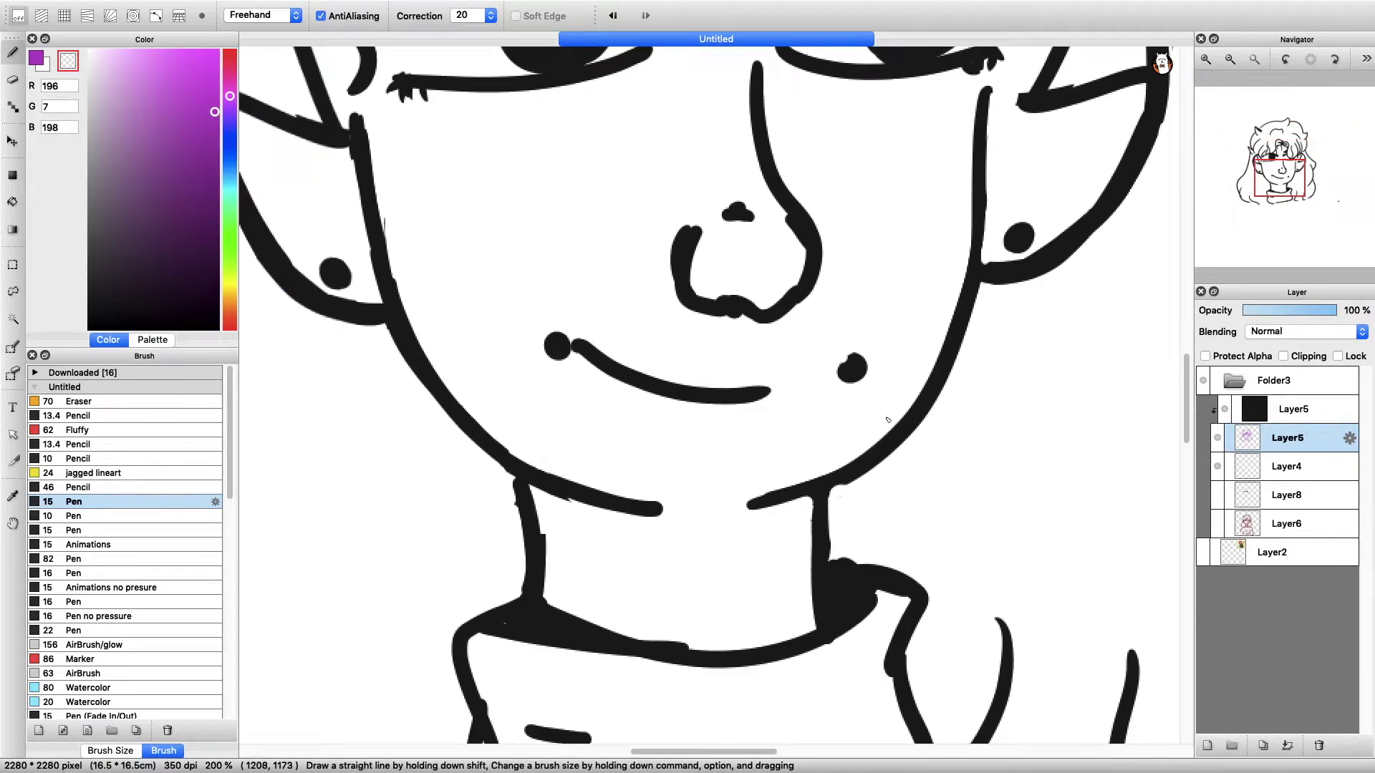
{"action": "key", "text": "super+minus"}
{"action": "key", "text": "super+minus"}
{"action": "key", "text": "super+minus"}
{"action": "key", "text": "x"}
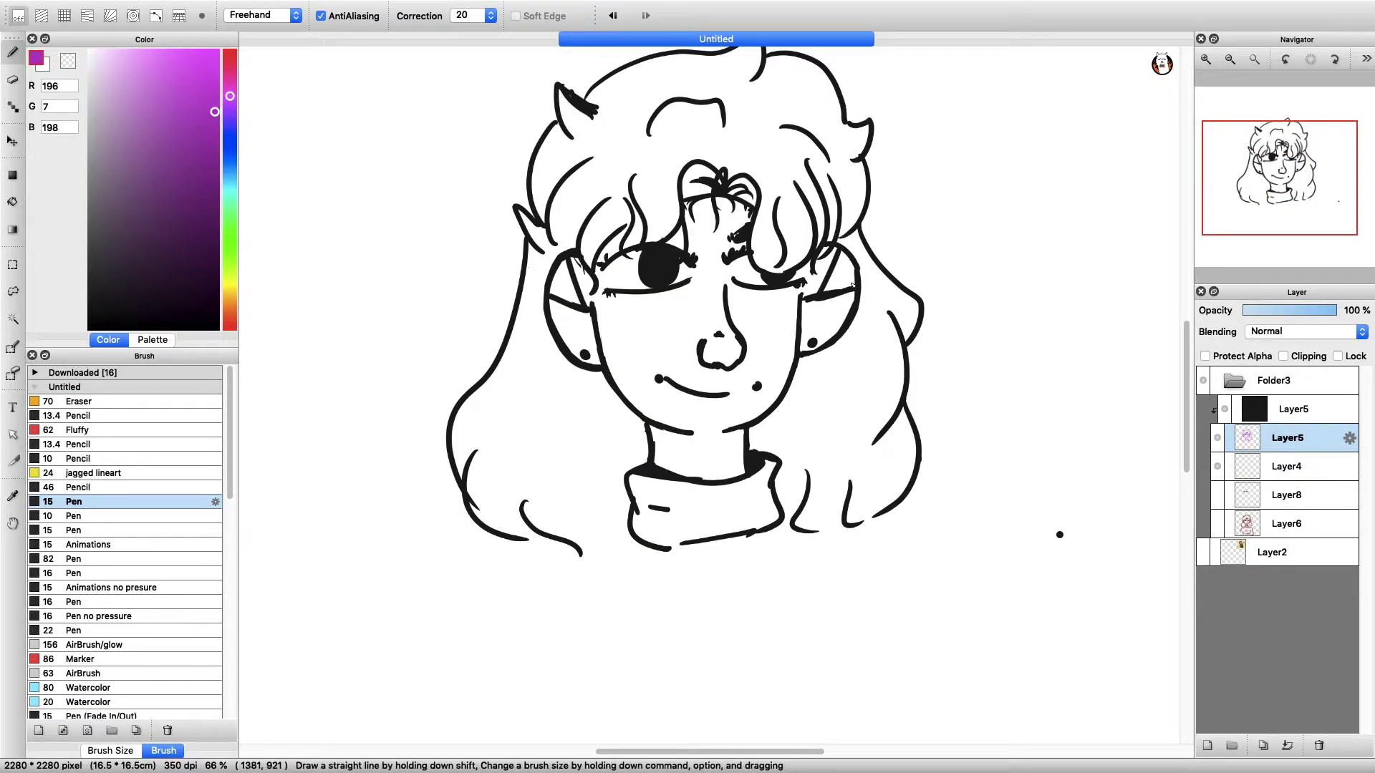
{"action": "key", "text": "super+plus"}
{"action": "key", "text": "super+plus"}
{"action": "key", "text": "super+plus"}
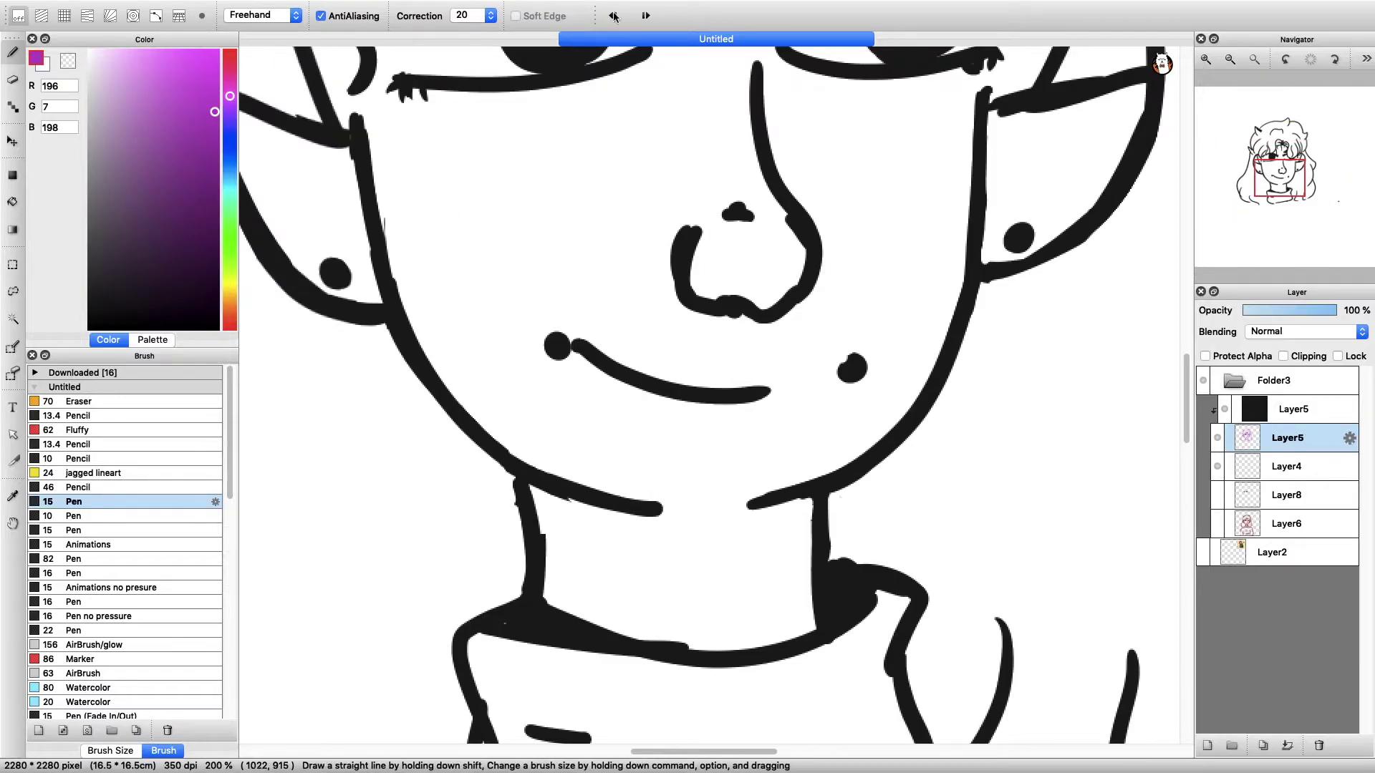
- Show the Layer6 sketch under the lineart and duplicate it, keeping the original copy hidden
{"action": "left_click", "coordinate": [1226, 60]}
{"action": "left_click", "coordinate": [1217, 523]}
{"action": "left_click", "coordinate": [1261, 524]}
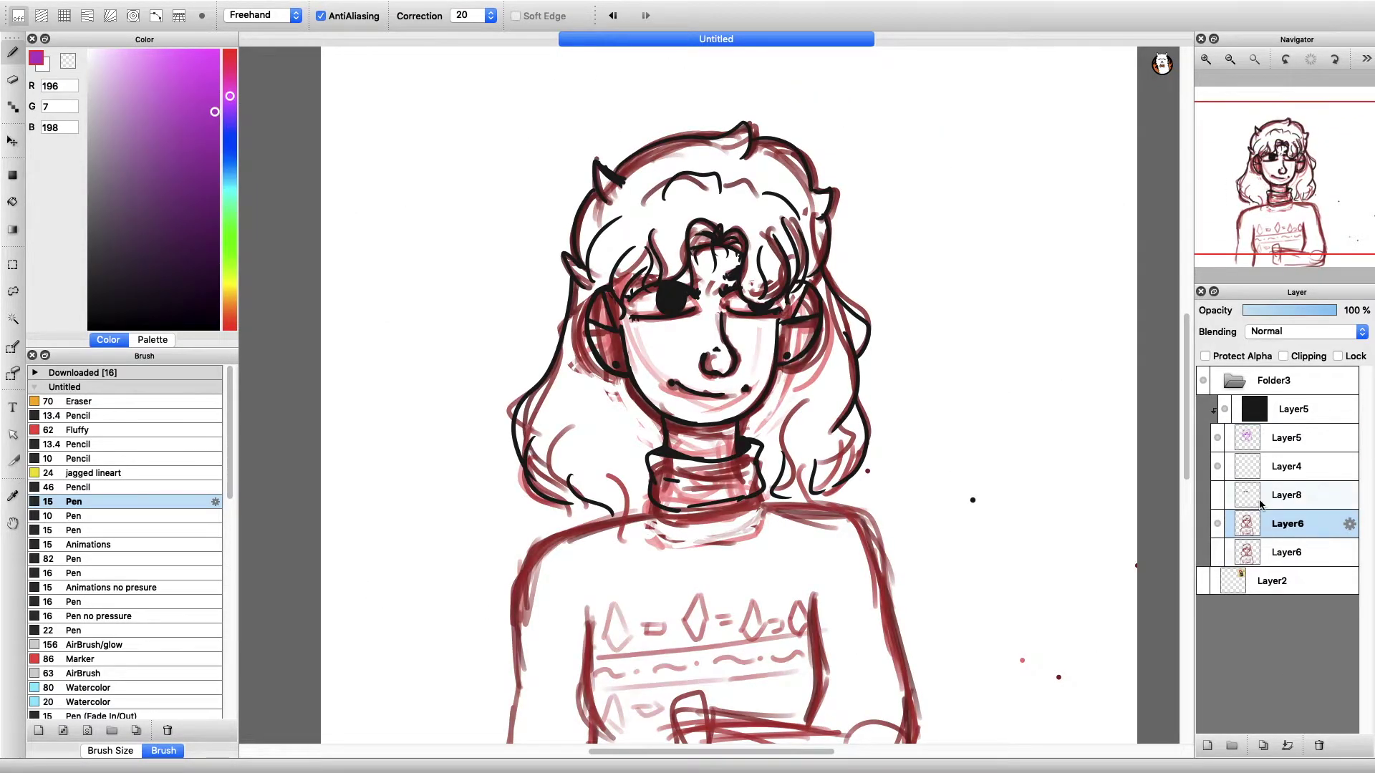
- Select the sketched body below the neck on the visible Layer6 copy and apply a transform to it
{"action": "left_click", "coordinate": [12, 291]}
{"action": "key", "text": "super+minus"}
{"action": "key", "text": "super+minus"}
{"action": "left_click_drag", "start_coordinate": [647, 440], "coordinate": [786, 436]}
{"action": "key", "text": "super+t"}
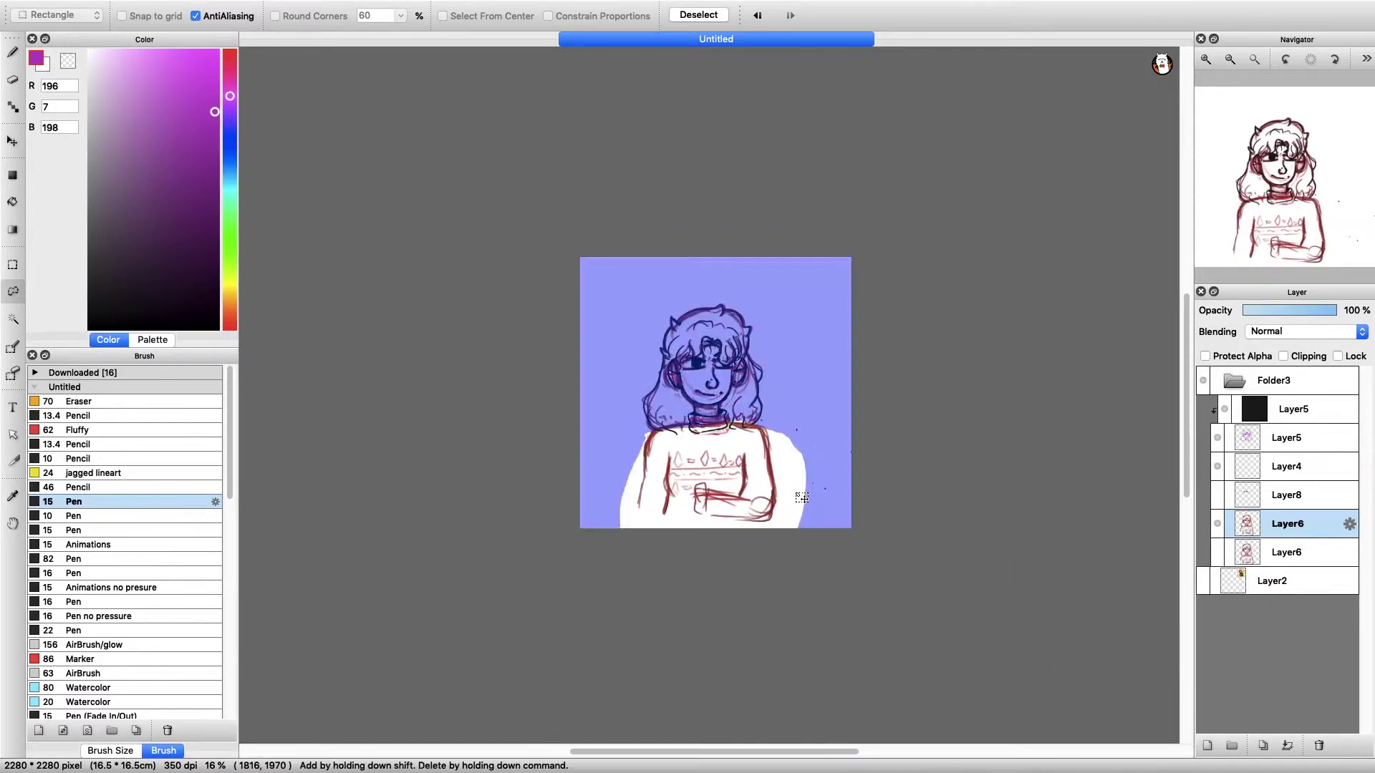
{"action": "left_click", "coordinate": [1171, 744]}
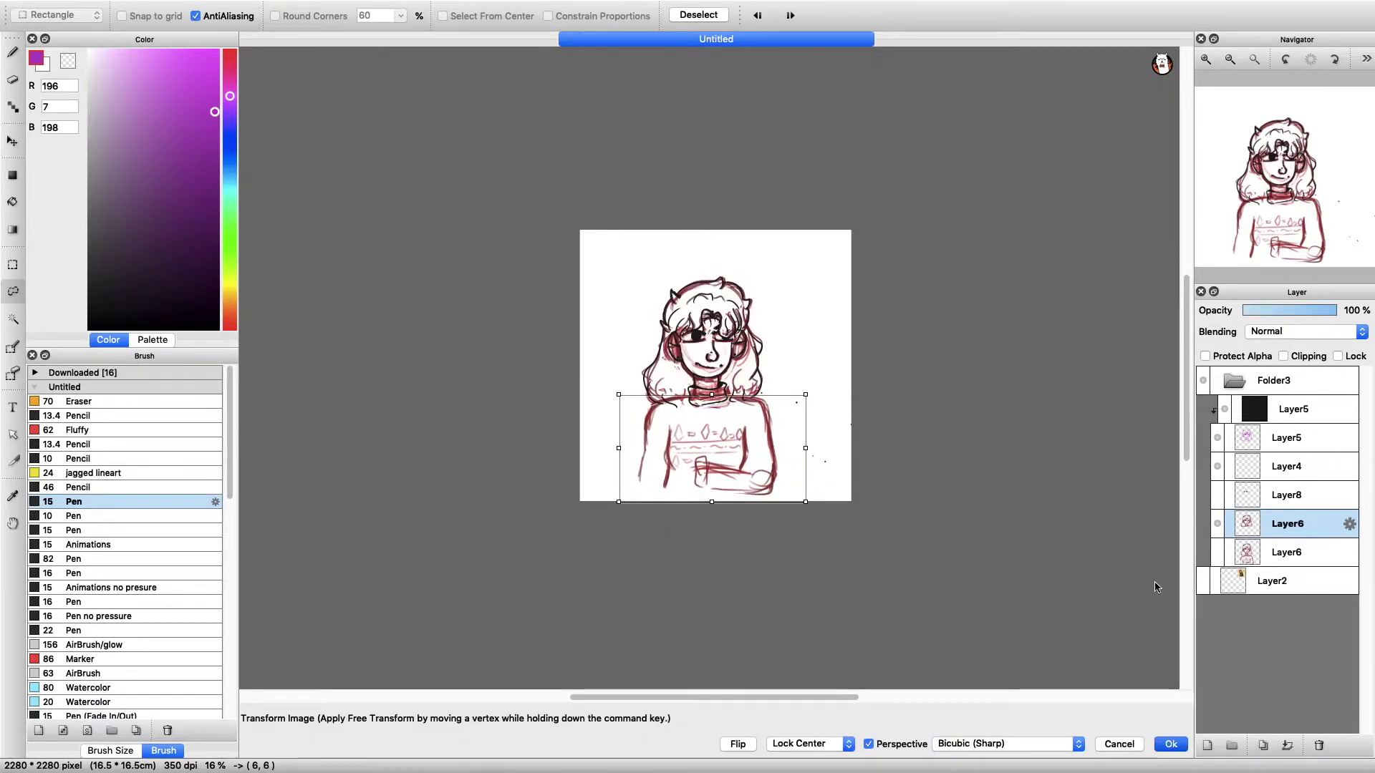
- Add a new layer above Layer4 and trace the sweater's shoulders and outer arm lines in purple over the sketch
{"action": "left_click", "coordinate": [1218, 438]}
{"action": "left_click", "coordinate": [1217, 438]}
{"action": "key", "text": "super+plus"}
{"action": "key", "text": "super+shift+n"}
{"action": "key", "text": "b"}
{"action": "left_click_drag", "start_coordinate": [752, 455], "coordinate": [834, 580]}
{"action": "key", "text": "super+z"}
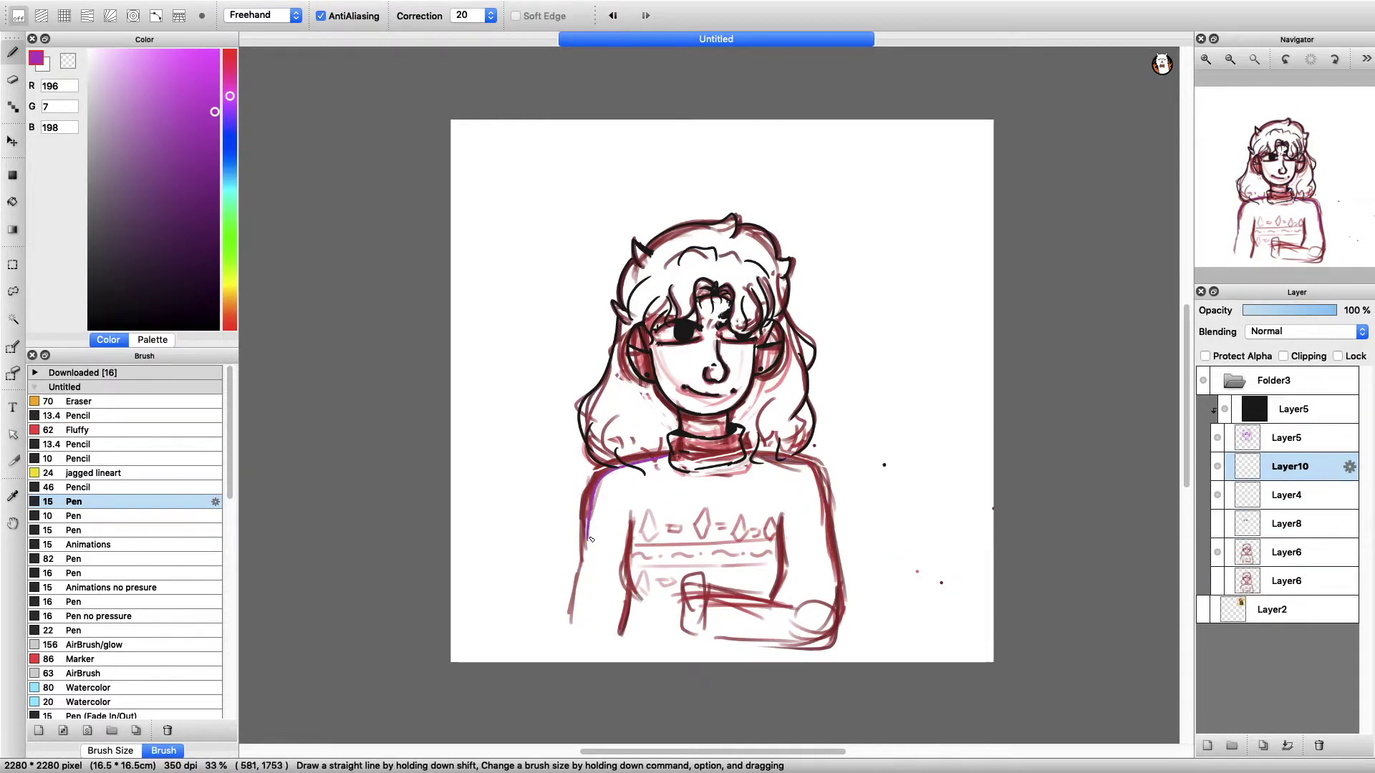
{"action": "key", "text": "super+plus"}
{"action": "scroll", "coordinate": [709, 394], "scroll_direction": "down", "scroll_amount": 3}
{"action": "mouse_move", "coordinate": [726, 345]}
{"action": "left_mouse_down"}
{"action": "mouse_move", "coordinate": [561, 412]}
{"action": "mouse_move", "coordinate": [577, 440]}
{"action": "mouse_move", "coordinate": [548, 544]}
{"action": "mouse_move", "coordinate": [637, 373]}
{"action": "mouse_move", "coordinate": [530, 636]}
{"action": "left_mouse_up"}
{"action": "left_click_drag", "start_coordinate": [1047, 395], "coordinate": [1068, 720]}
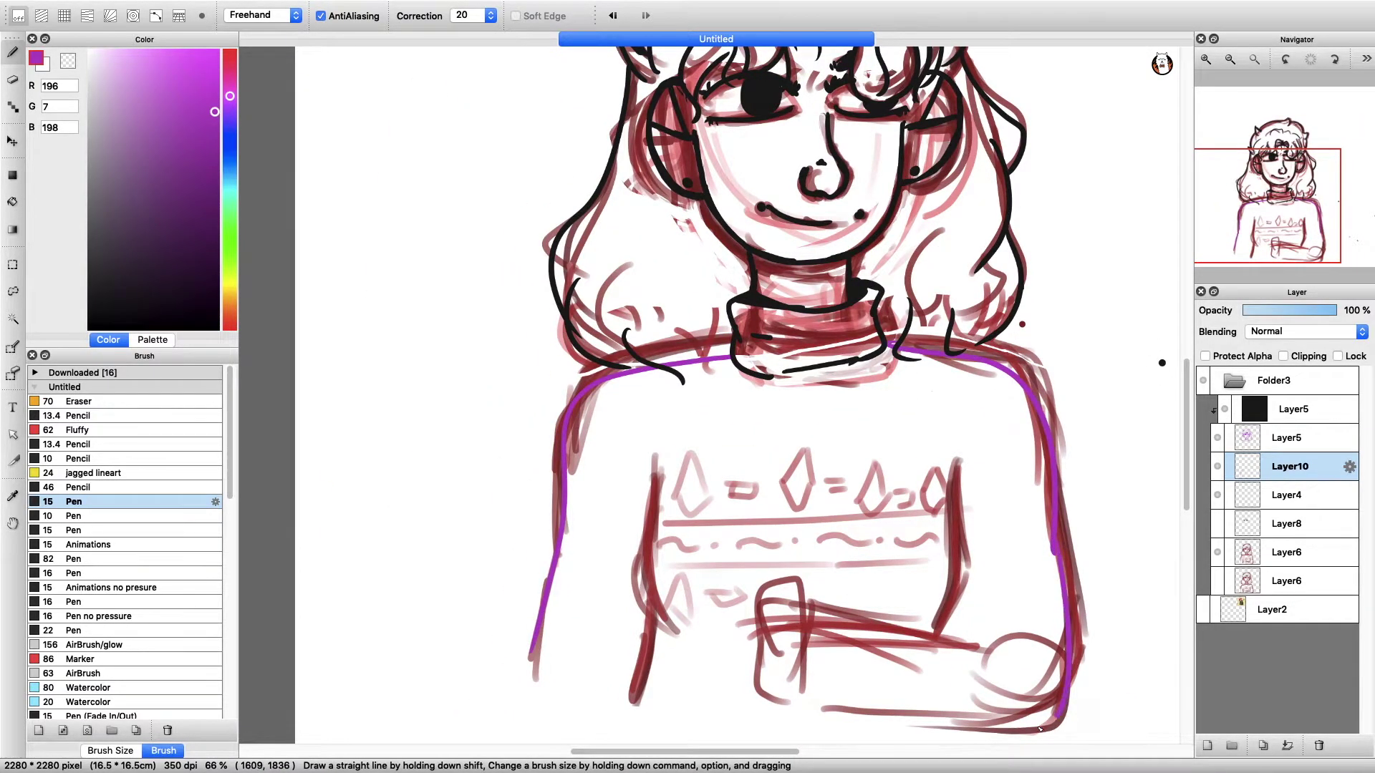
- Trace both inner sleeve lines, the torso line below the left one, and the curve under the right elbow
{"action": "scroll", "coordinate": [1069, 719], "scroll_direction": "down", "scroll_amount": 2}
{"action": "left_click_drag", "start_coordinate": [656, 431], "coordinate": [674, 598]}
{"action": "left_click_drag", "start_coordinate": [961, 423], "coordinate": [947, 598]}
{"action": "left_click_drag", "start_coordinate": [659, 424], "coordinate": [652, 702]}
{"action": "key", "text": "super+z"}
{"action": "left_click_drag", "start_coordinate": [663, 599], "coordinate": [656, 678]}
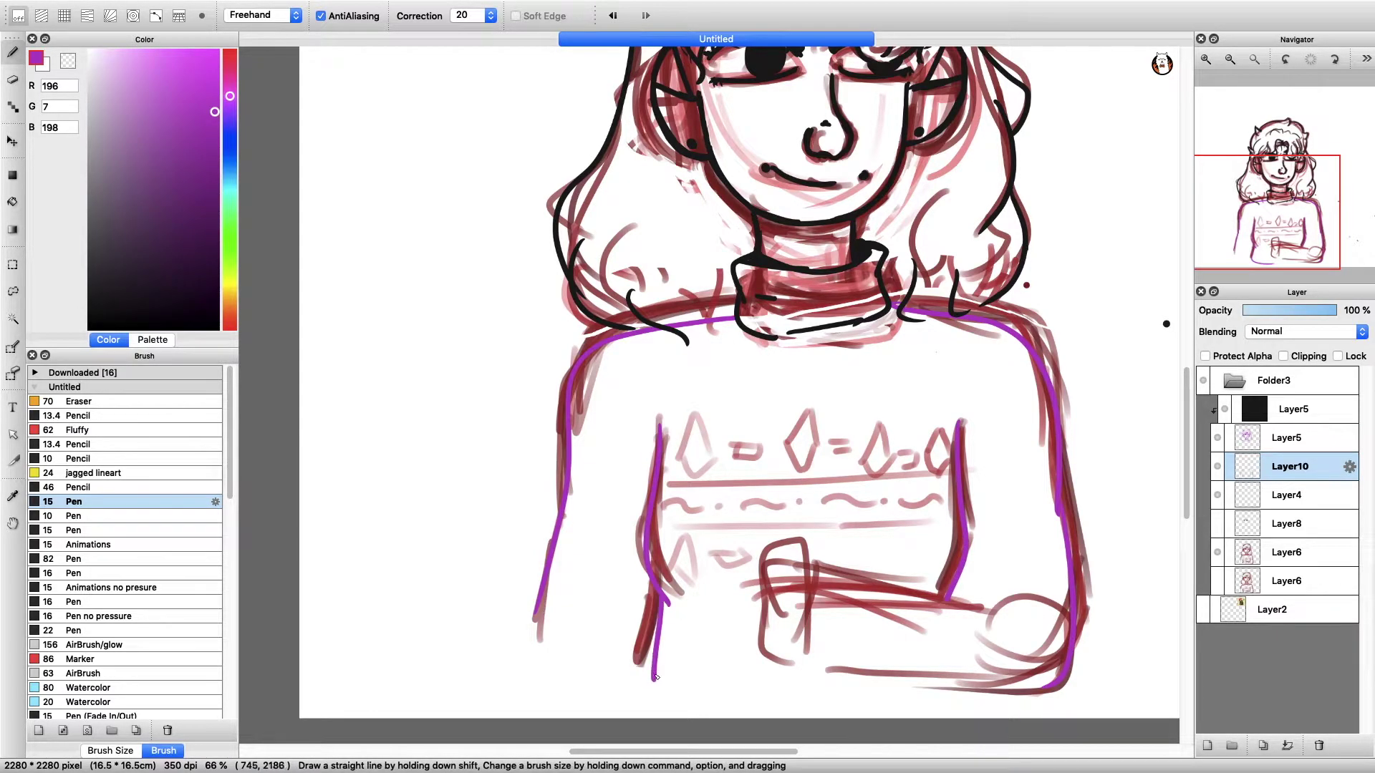
{"action": "left_click_drag", "start_coordinate": [1077, 665], "coordinate": [990, 709]}
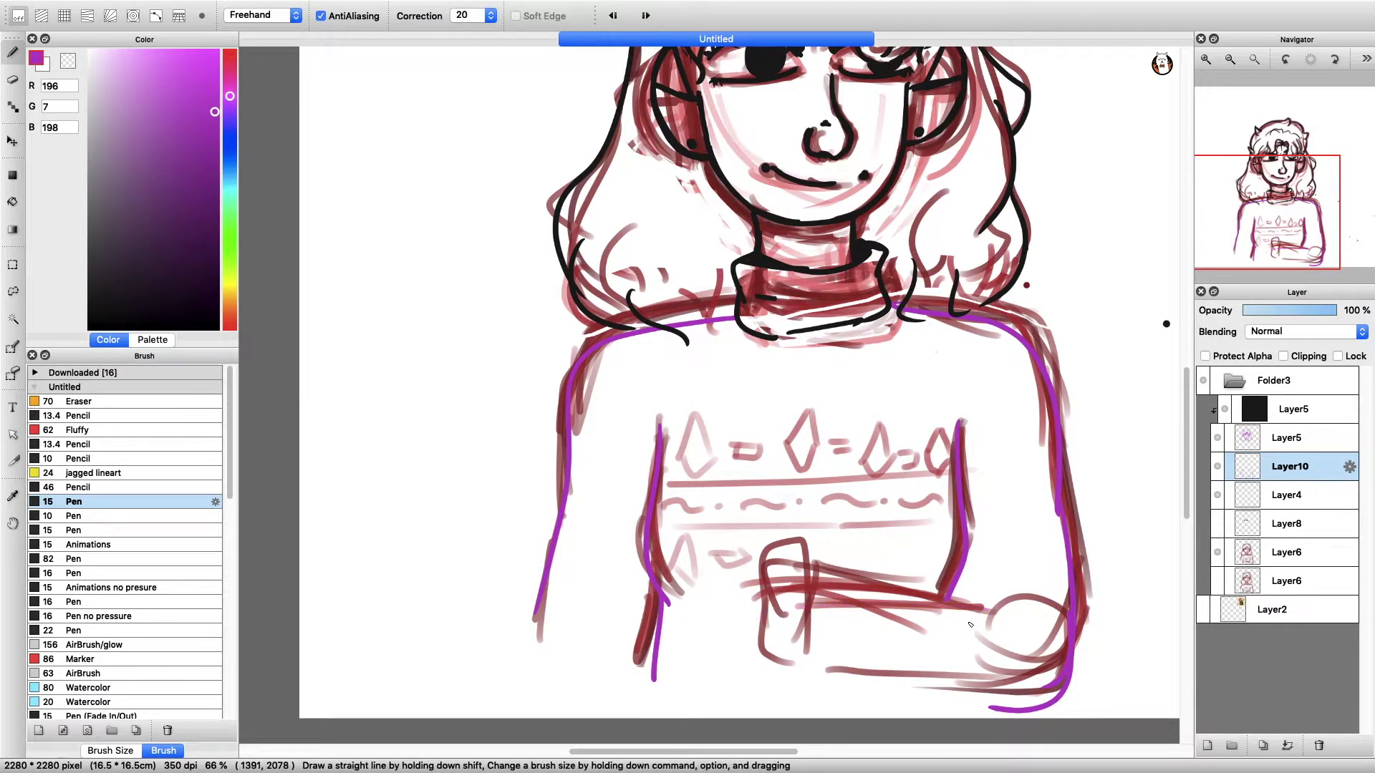
{"action": "left_click", "coordinate": [613, 15]}
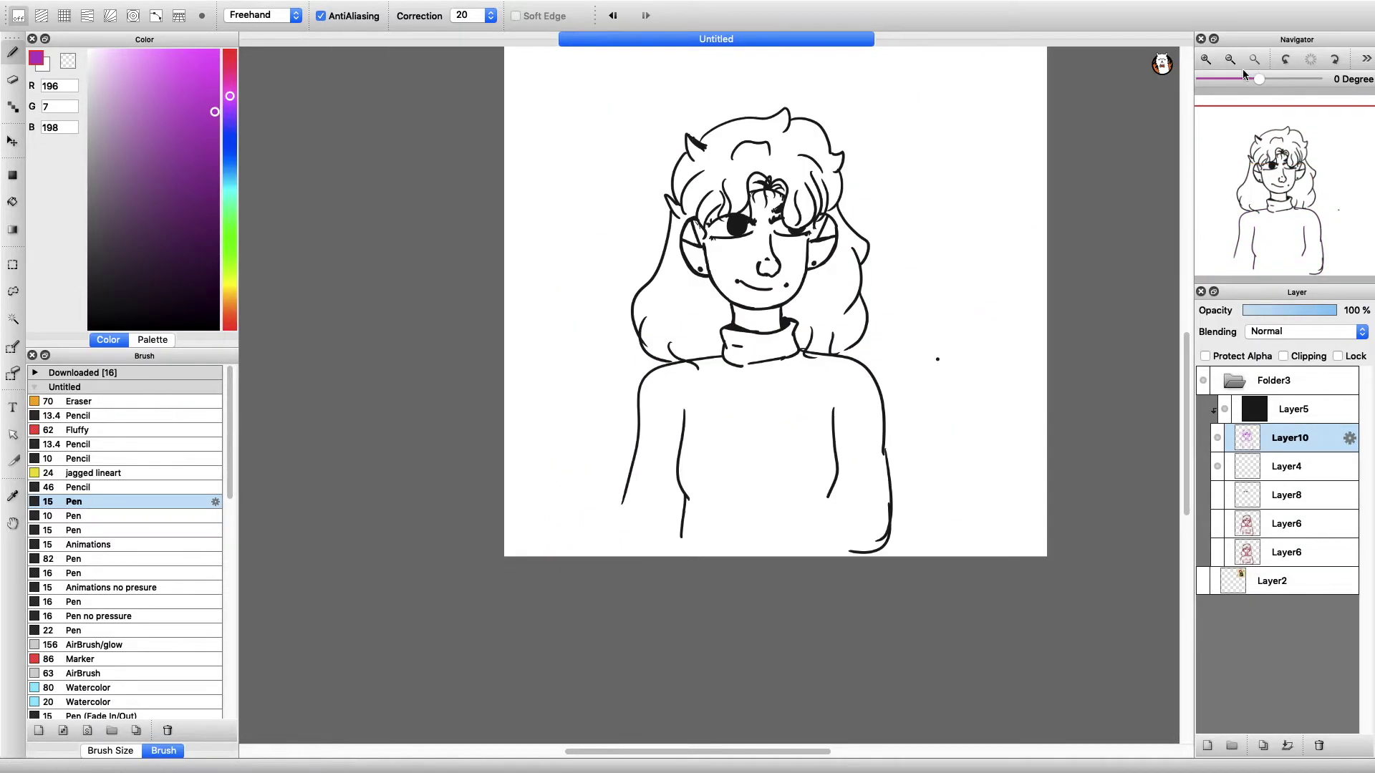
- Try to draw the folded forearm with its cuff and hand across the bottom of the sweater
{"action": "mouse_move", "coordinate": [963, 579]}
{"action": "left_mouse_down"}
{"action": "mouse_move", "coordinate": [674, 550]}
{"action": "mouse_move", "coordinate": [709, 617]}
{"action": "left_mouse_up"}
{"action": "left_click_drag", "start_coordinate": [740, 557], "coordinate": [740, 622]}
{"action": "left_click_drag", "start_coordinate": [757, 624], "coordinate": [757, 569]}
{"action": "key", "text": "super+z"}
{"action": "key", "text": "super+z"}
{"action": "key", "text": "super+z"}
{"action": "key", "text": "super+z"}
{"action": "key", "text": "super+z"}
{"action": "key", "text": "super+z"}
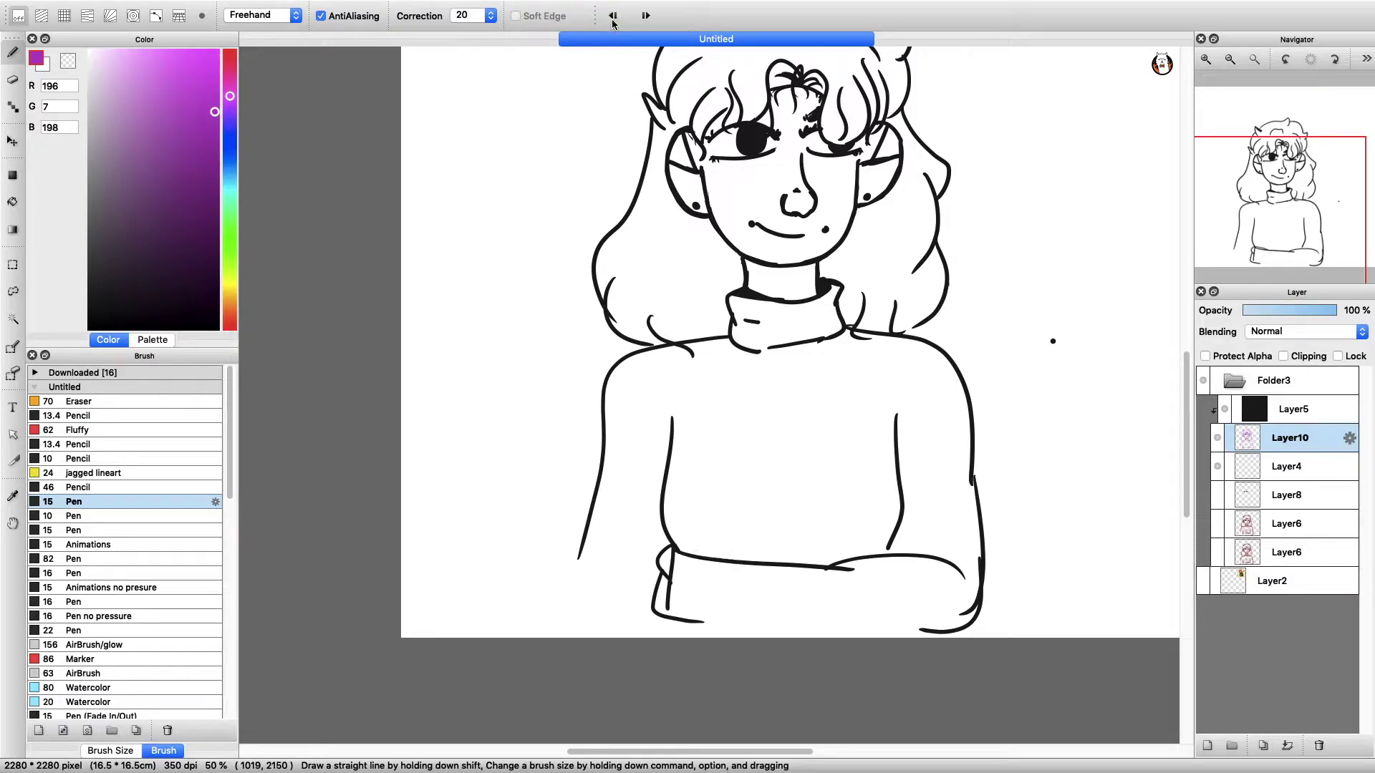
- Add a new layer beneath the lineart on Layer10 and show the Layer2 reference image
{"action": "left_click", "coordinate": [1209, 746]}
{"action": "key", "text": "super+plus"}
{"action": "left_click", "coordinate": [1282, 438]}
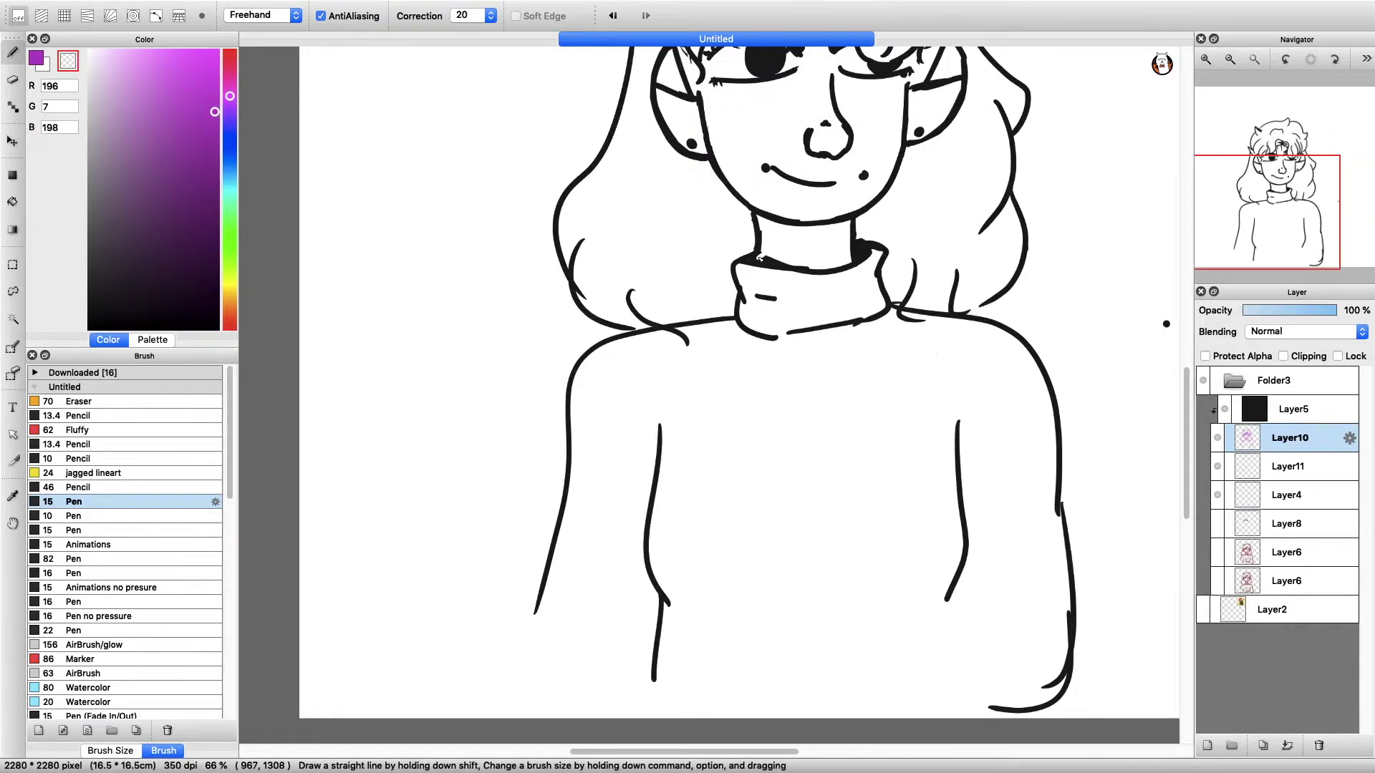
{"action": "key", "text": "super+plus"}
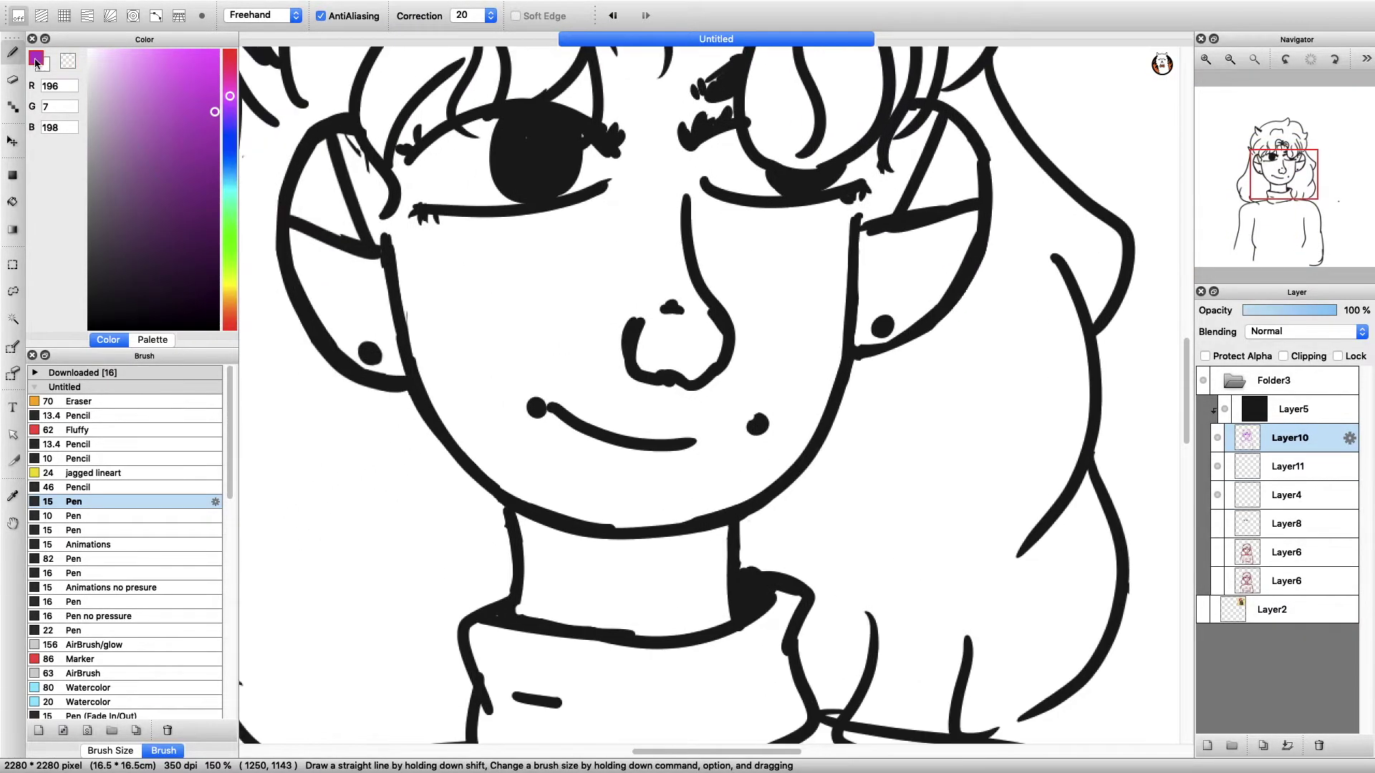
{"action": "key", "text": "super+minus"}
{"action": "key", "text": "super+minus"}
{"action": "left_click", "coordinate": [1204, 609]}
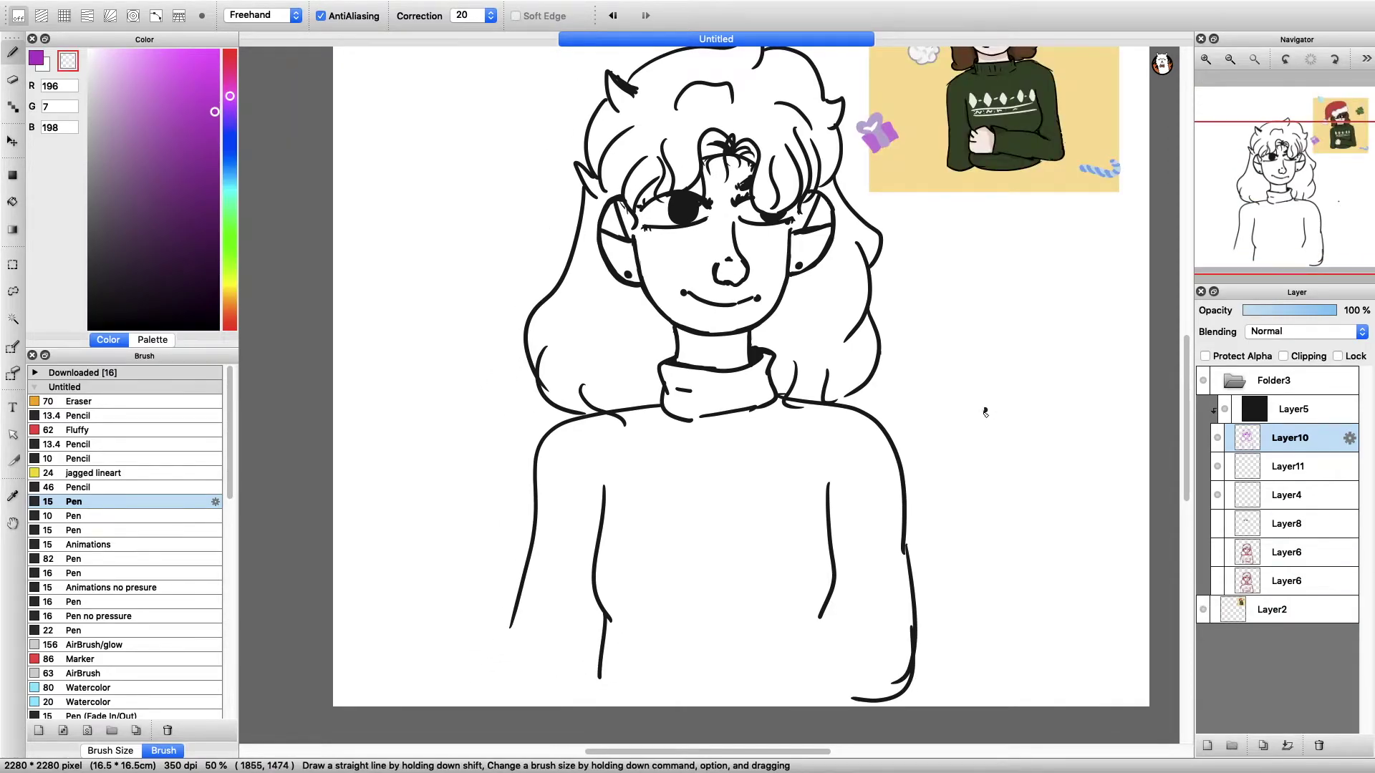
{"action": "key", "text": "super+plus"}
{"action": "scroll", "coordinate": [944, 517], "scroll_direction": "down", "scroll_amount": 10}
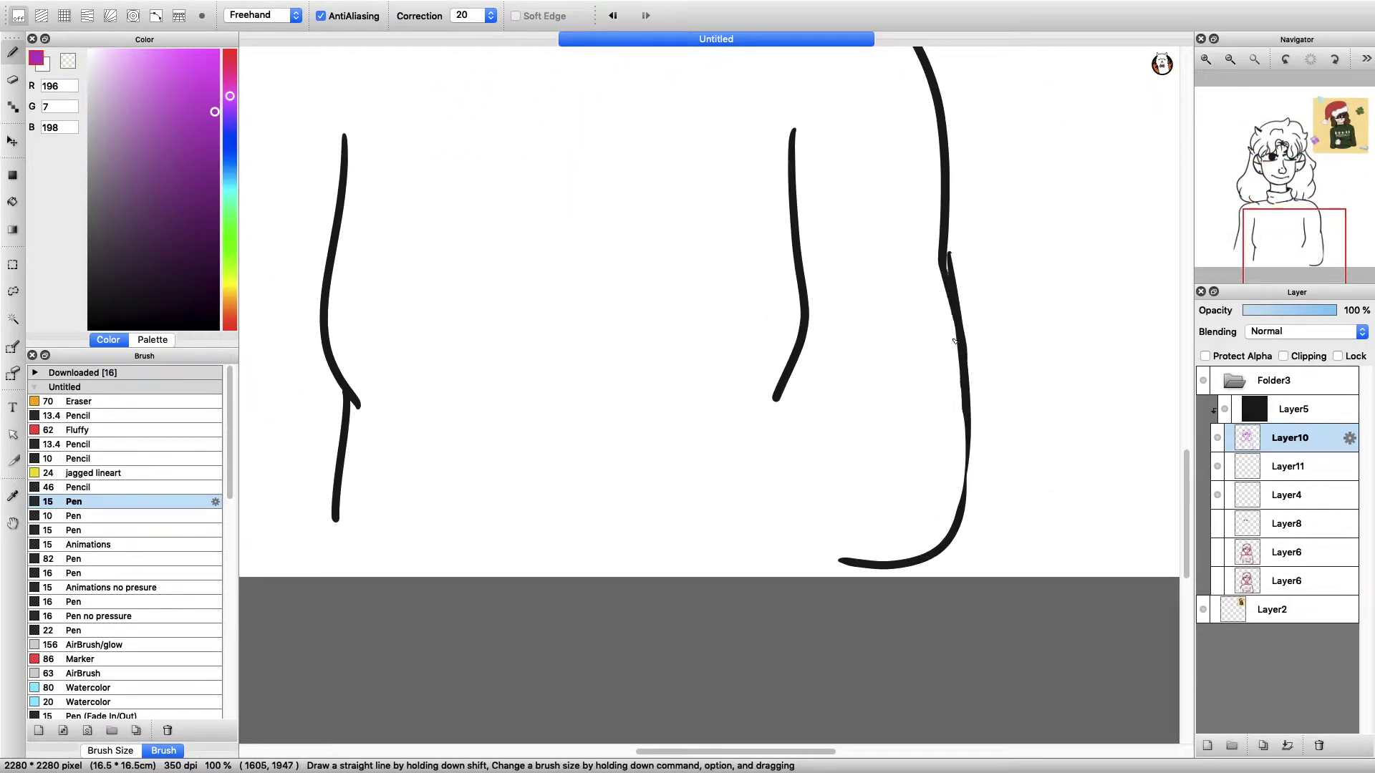
- Add another layer and rough in the folded forearm's upper edge and an elbow circle in purple on Layer11
{"action": "left_click", "coordinate": [1303, 467]}
{"action": "key", "text": "super+minus"}
{"action": "key", "text": "super+minus"}
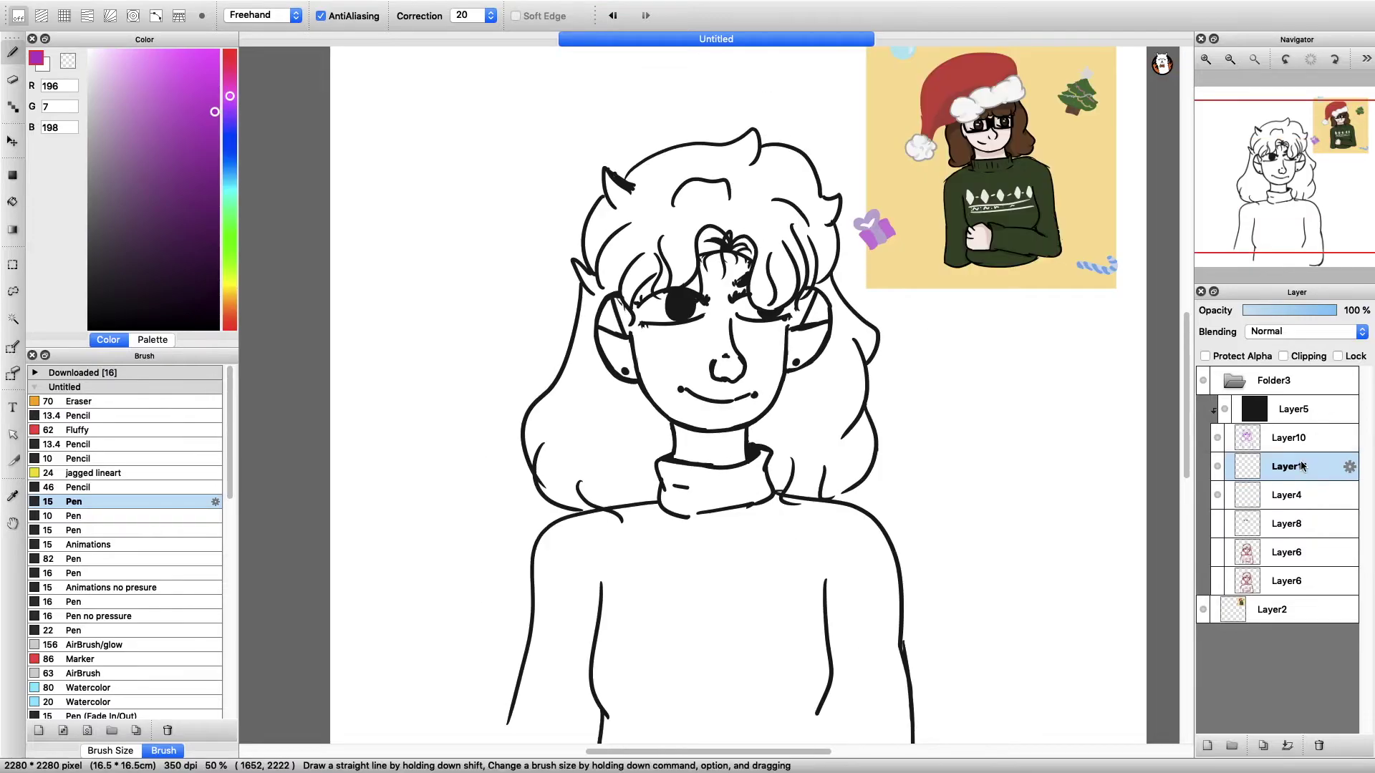
{"action": "key", "text": "super+shift+n"}
{"action": "scroll", "coordinate": [794, 445], "scroll_direction": "down", "scroll_amount": 8}
{"action": "mouse_move", "coordinate": [788, 430]}
{"action": "left_mouse_down"}
{"action": "mouse_move", "coordinate": [802, 473]}
{"action": "mouse_move", "coordinate": [689, 443]}
{"action": "left_mouse_up"}
{"action": "left_click", "coordinate": [1266, 221]}
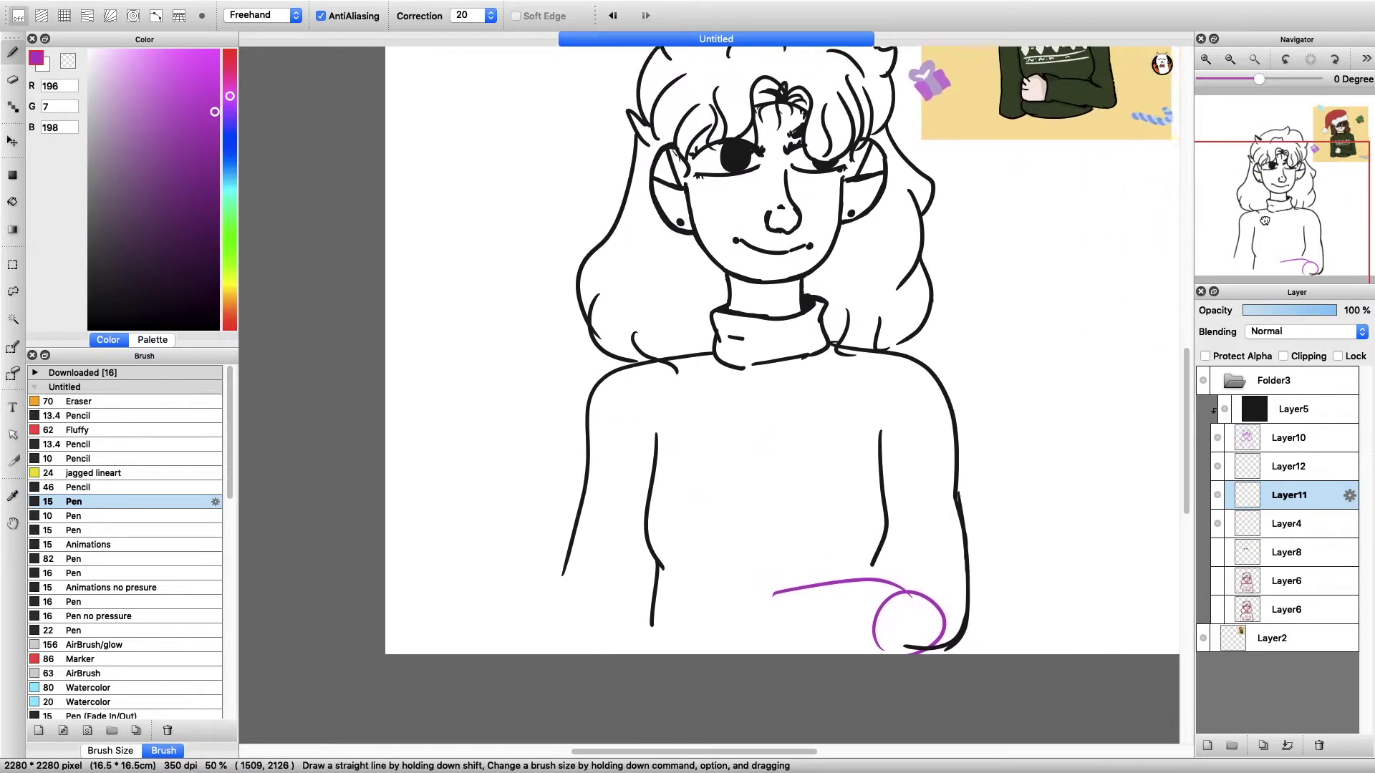
{"action": "left_click_drag", "start_coordinate": [1266, 221], "coordinate": [1250, 228]}
- Rough in the sleeve cuff, the hand block and the forearm's lower edge on Layer11
{"action": "left_click_drag", "start_coordinate": [750, 593], "coordinate": [938, 573]}
{"action": "left_click_drag", "start_coordinate": [742, 621], "coordinate": [764, 617]}
{"action": "mouse_move", "coordinate": [695, 637]}
{"action": "left_mouse_down"}
{"action": "mouse_move", "coordinate": [736, 579]}
{"action": "mouse_move", "coordinate": [847, 639]}
{"action": "left_mouse_up"}
{"action": "key", "text": "super+z"}
{"action": "key", "text": "super+z"}
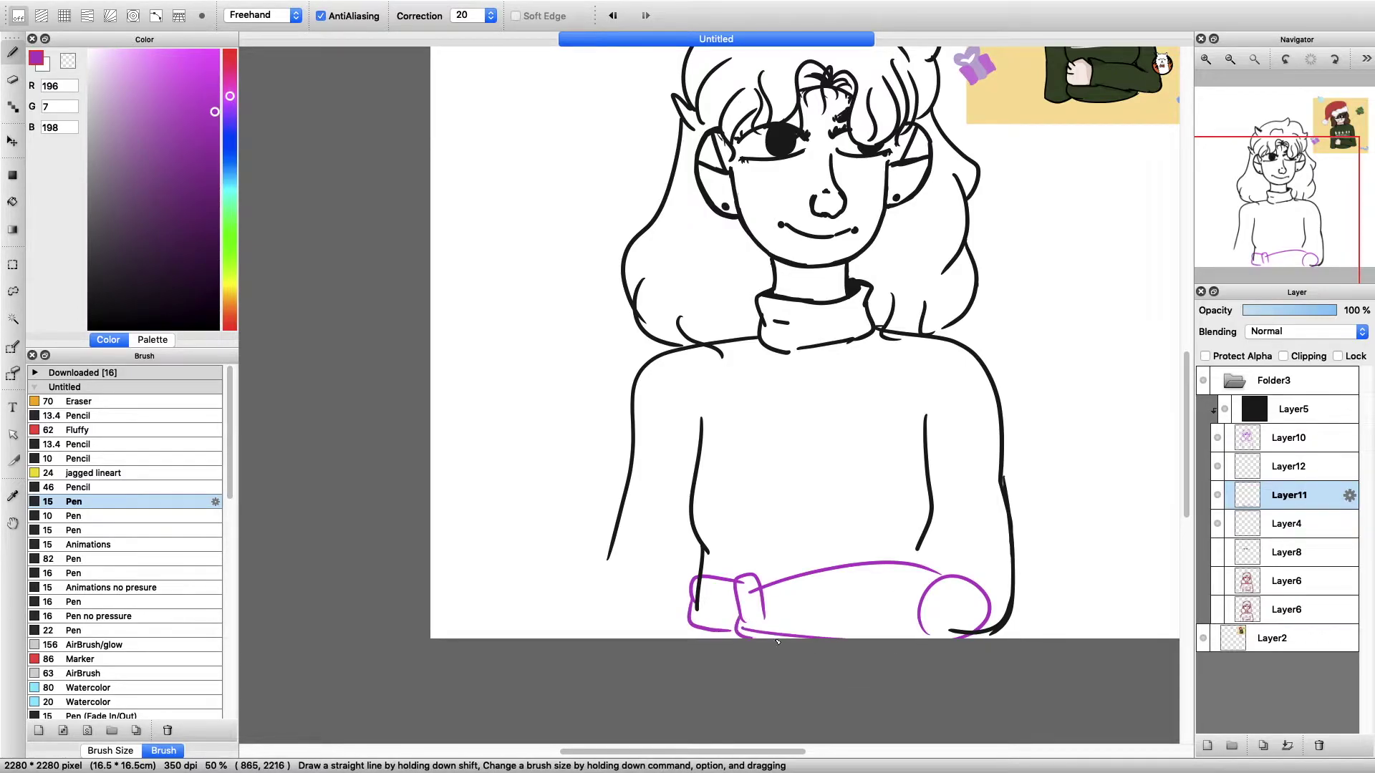
{"action": "scroll", "coordinate": [1002, 416], "scroll_direction": "right", "scroll_amount": 3}
{"action": "scroll", "coordinate": [1002, 416], "scroll_direction": "down", "scroll_amount": 1}
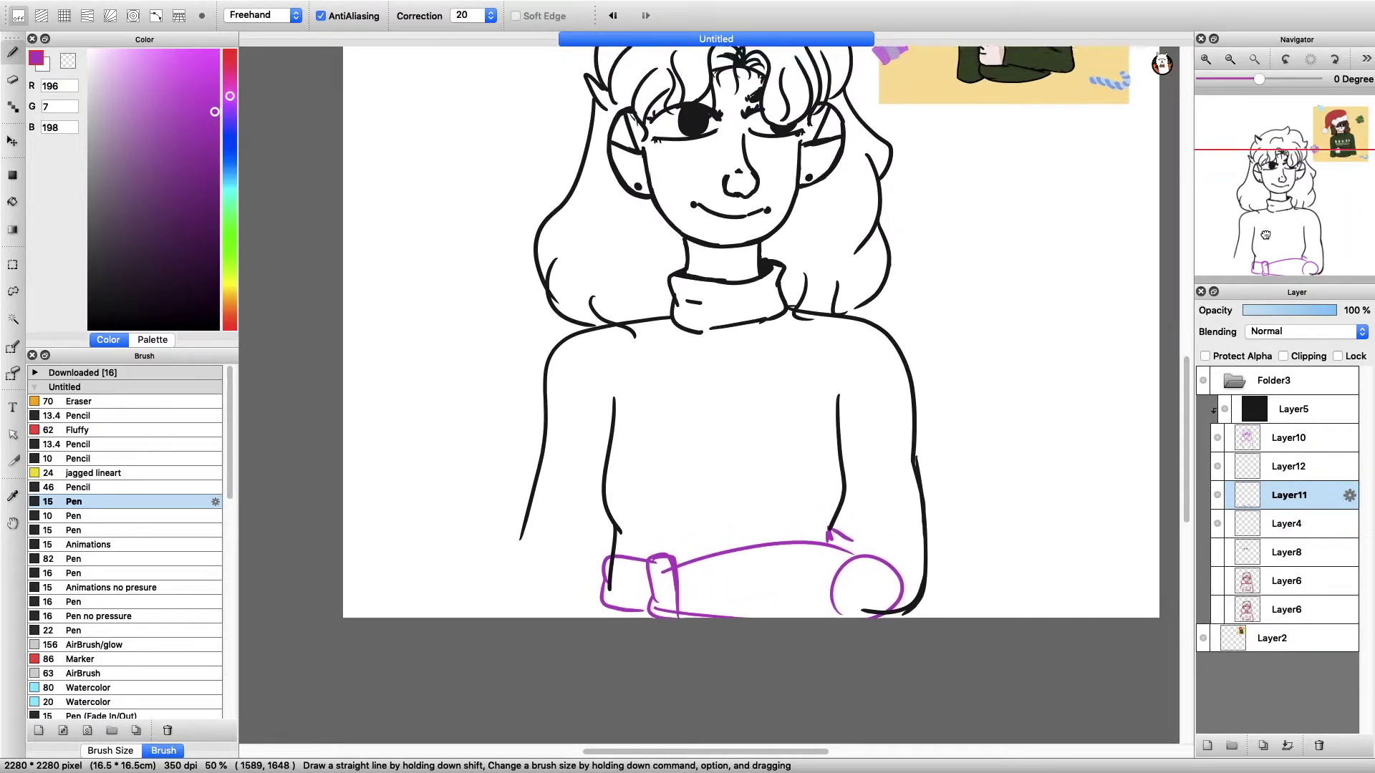
- Delete the extra layer Layer12 and make the lineart layer Layer10 active
{"action": "left_click", "coordinate": [1290, 466]}
{"action": "left_click", "coordinate": [1319, 746]}
{"action": "left_click", "coordinate": [1217, 469]}
{"action": "left_click", "coordinate": [1290, 438]}
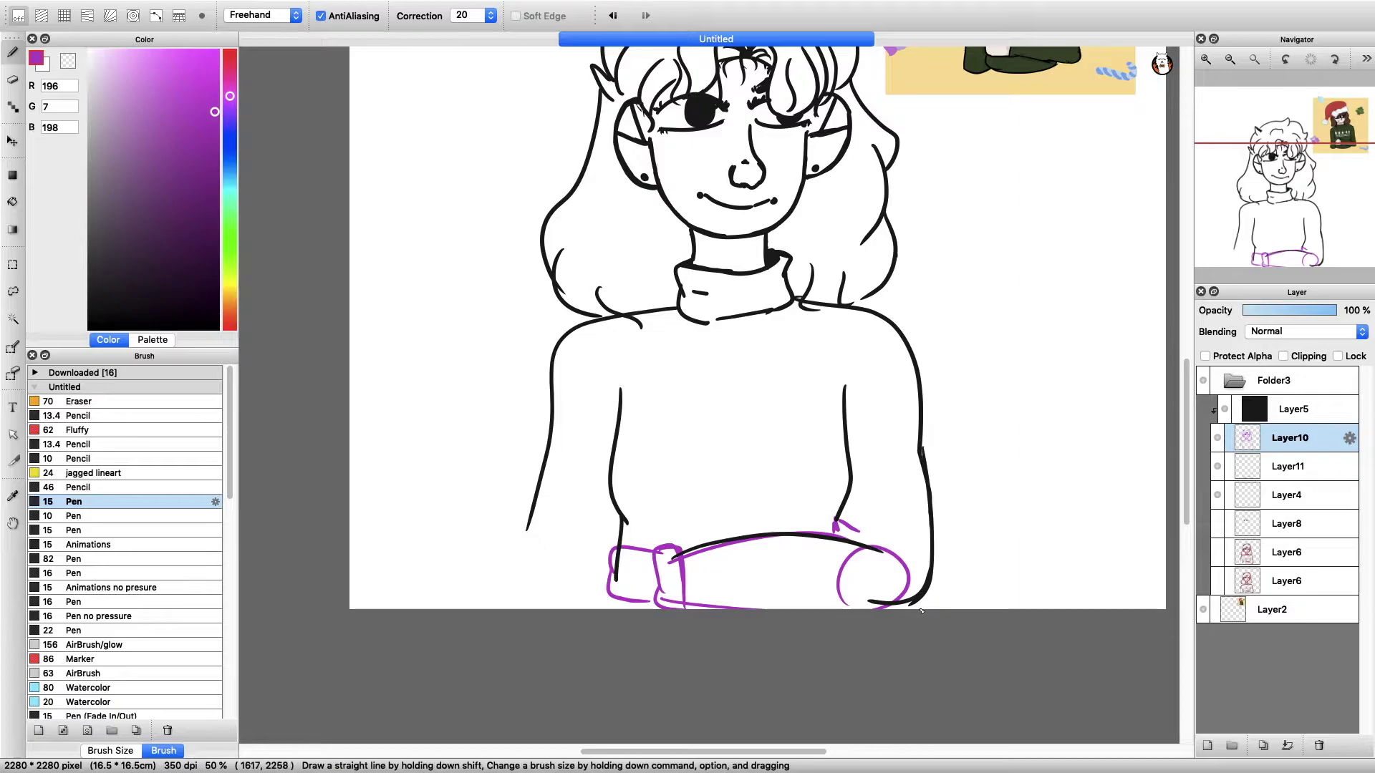
- Ink the sleeve cuff at the end of the folded forearm over the purple guide, with short fold lines inside it
{"action": "scroll", "coordinate": [872, 516], "scroll_direction": "up", "scroll_amount": 2}
{"action": "left_click_drag", "start_coordinate": [462, 383], "coordinate": [527, 380]}
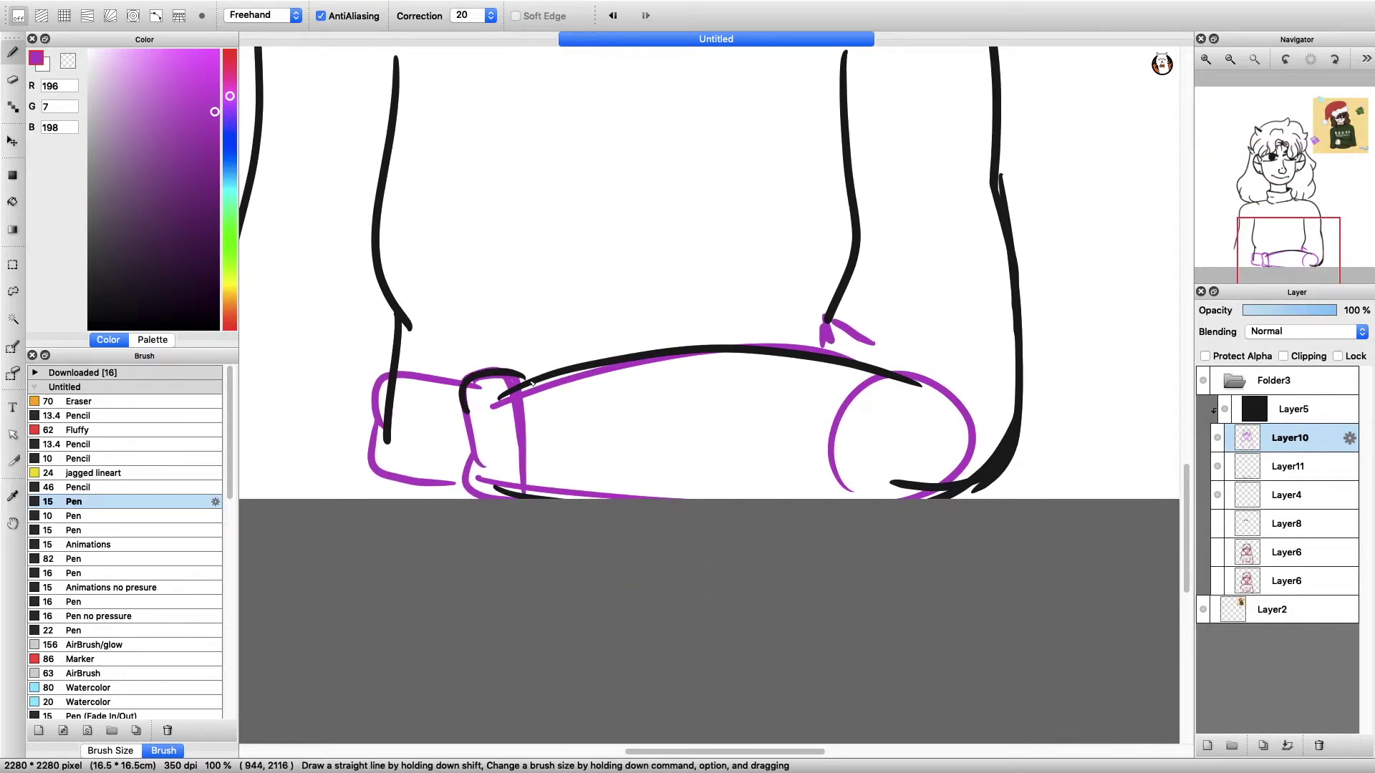
{"action": "key", "text": "super+z"}
{"action": "mouse_move", "coordinate": [474, 429]}
{"action": "left_mouse_down"}
{"action": "mouse_move", "coordinate": [530, 390]}
{"action": "mouse_move", "coordinate": [462, 494]}
{"action": "left_mouse_up"}
{"action": "left_click_drag", "start_coordinate": [527, 415], "coordinate": [522, 495]}
{"action": "left_click_drag", "start_coordinate": [533, 383], "coordinate": [532, 417]}
{"action": "left_click_drag", "start_coordinate": [490, 458], "coordinate": [506, 458]}
{"action": "left_click_drag", "start_coordinate": [514, 393], "coordinate": [510, 435]}
- Delete the forearm guide layer Layer11 and check the lineart with the black clipping layer hidden and shown again
{"action": "left_click", "coordinate": [1289, 466]}
{"action": "left_click", "coordinate": [1318, 745]}
{"action": "left_click", "coordinate": [1224, 409]}
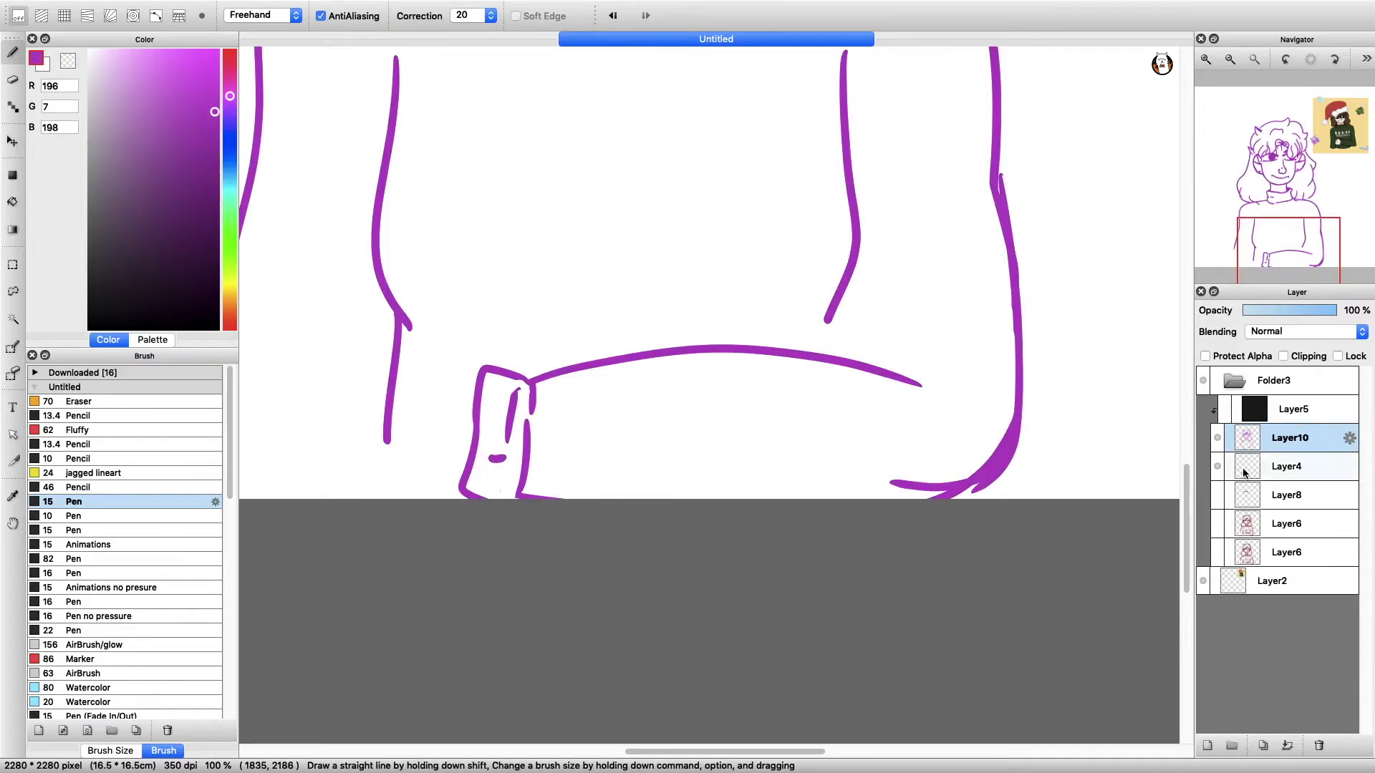
{"action": "left_click", "coordinate": [1224, 409]}
- Connect the right inner sleeve line to the forearm and erase the stray lines under the elbow
{"action": "left_click_drag", "start_coordinate": [833, 355], "coordinate": [830, 318]}
{"action": "key", "text": "super+z"}
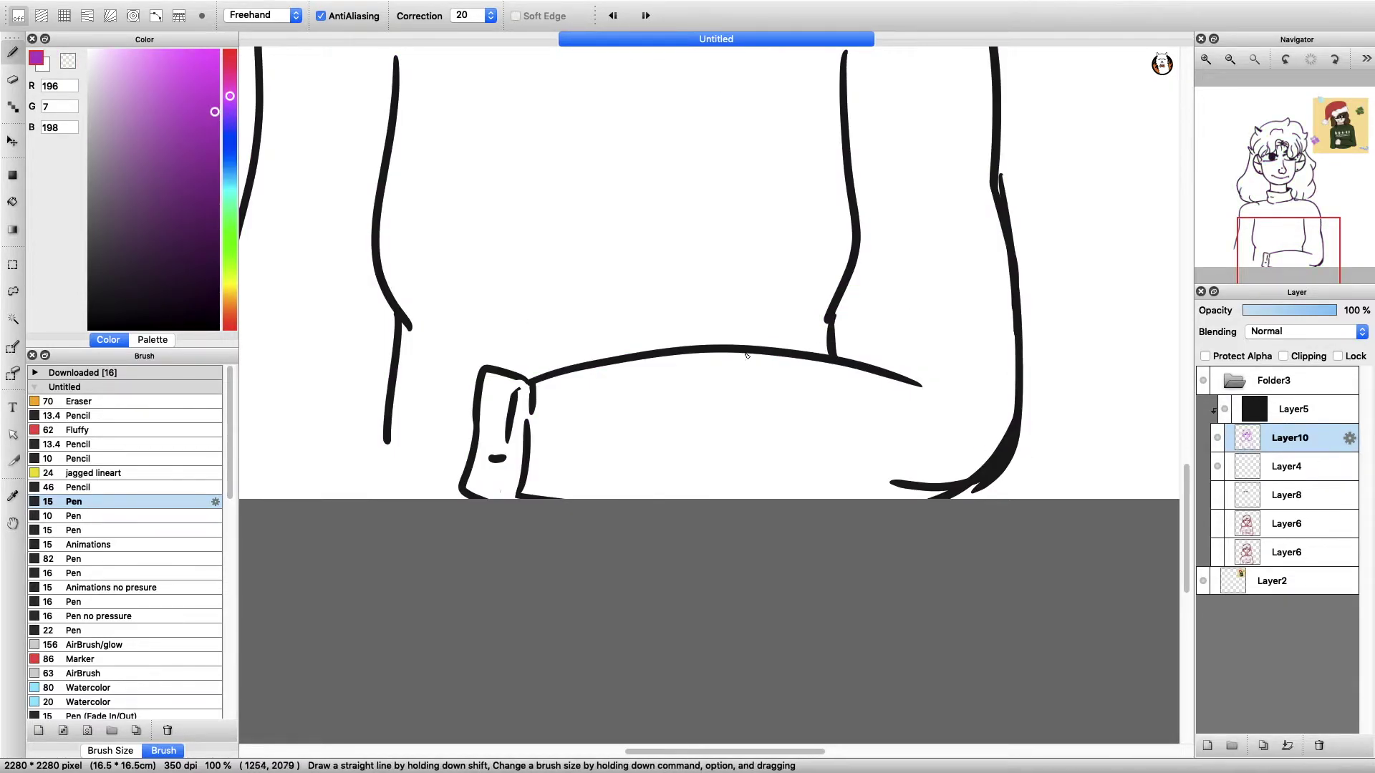
{"action": "mouse_move", "coordinate": [772, 346]}
{"action": "left_mouse_down"}
{"action": "mouse_move", "coordinate": [753, 347]}
{"action": "mouse_move", "coordinate": [935, 368]}
{"action": "left_mouse_up"}
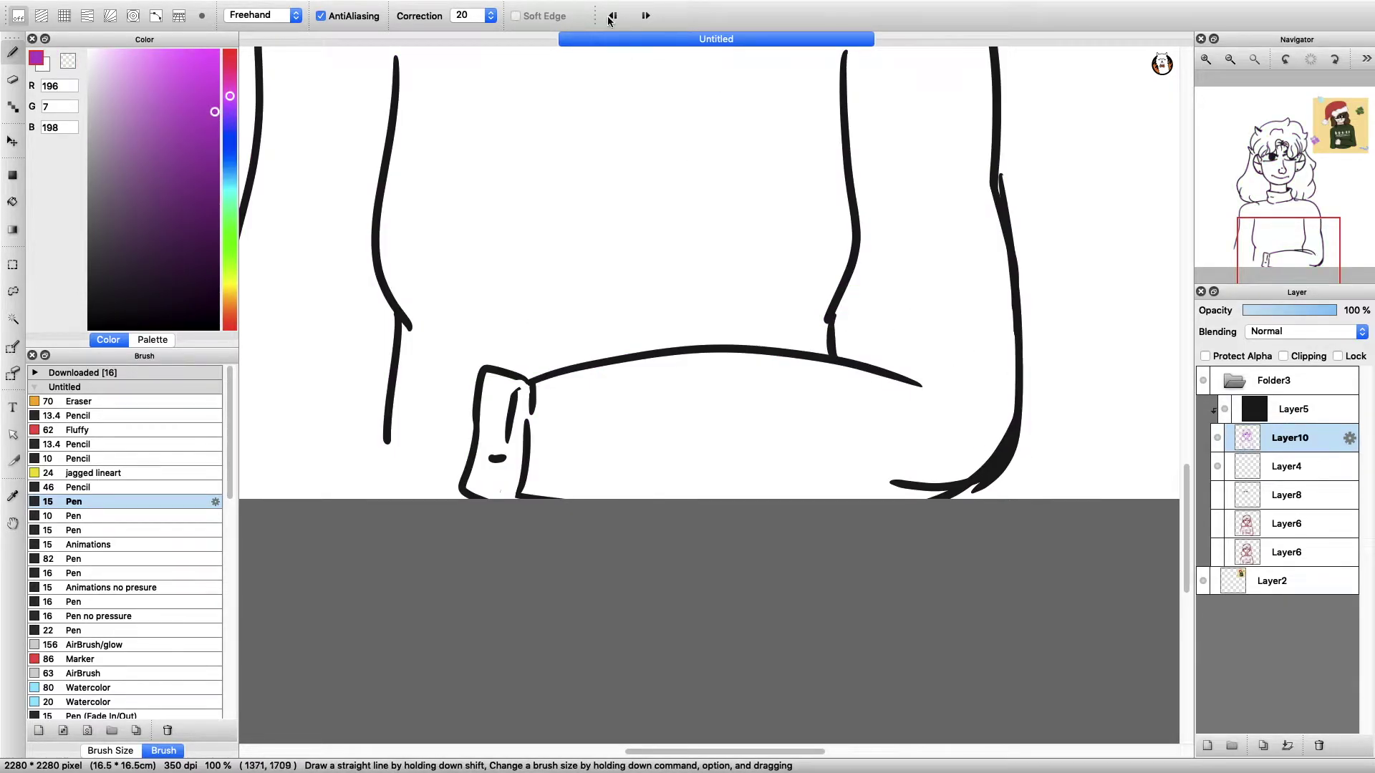
{"action": "key", "text": "c"}
{"action": "left_click_drag", "start_coordinate": [773, 353], "coordinate": [885, 370]}
{"action": "left_click_drag", "start_coordinate": [892, 484], "coordinate": [921, 486]}
{"action": "mouse_move", "coordinate": [942, 494]}
{"action": "left_mouse_down"}
{"action": "mouse_move", "coordinate": [1010, 423]}
{"action": "mouse_move", "coordinate": [974, 488]}
{"action": "left_mouse_up"}
- Redraw the forearm's upper line so that it curves smoothly down toward the elbow
{"action": "key", "text": "c"}
{"action": "key", "text": "super+plus"}
{"action": "left_click_drag", "start_coordinate": [773, 308], "coordinate": [1075, 333]}
{"action": "left_click_drag", "start_coordinate": [724, 294], "coordinate": [851, 288]}
{"action": "key", "text": "super+z"}
{"action": "key", "text": "super+z"}
{"action": "left_click_drag", "start_coordinate": [679, 294], "coordinate": [1085, 333]}
{"action": "scroll", "coordinate": [1074, 337], "scroll_direction": "right", "scroll_amount": 6}
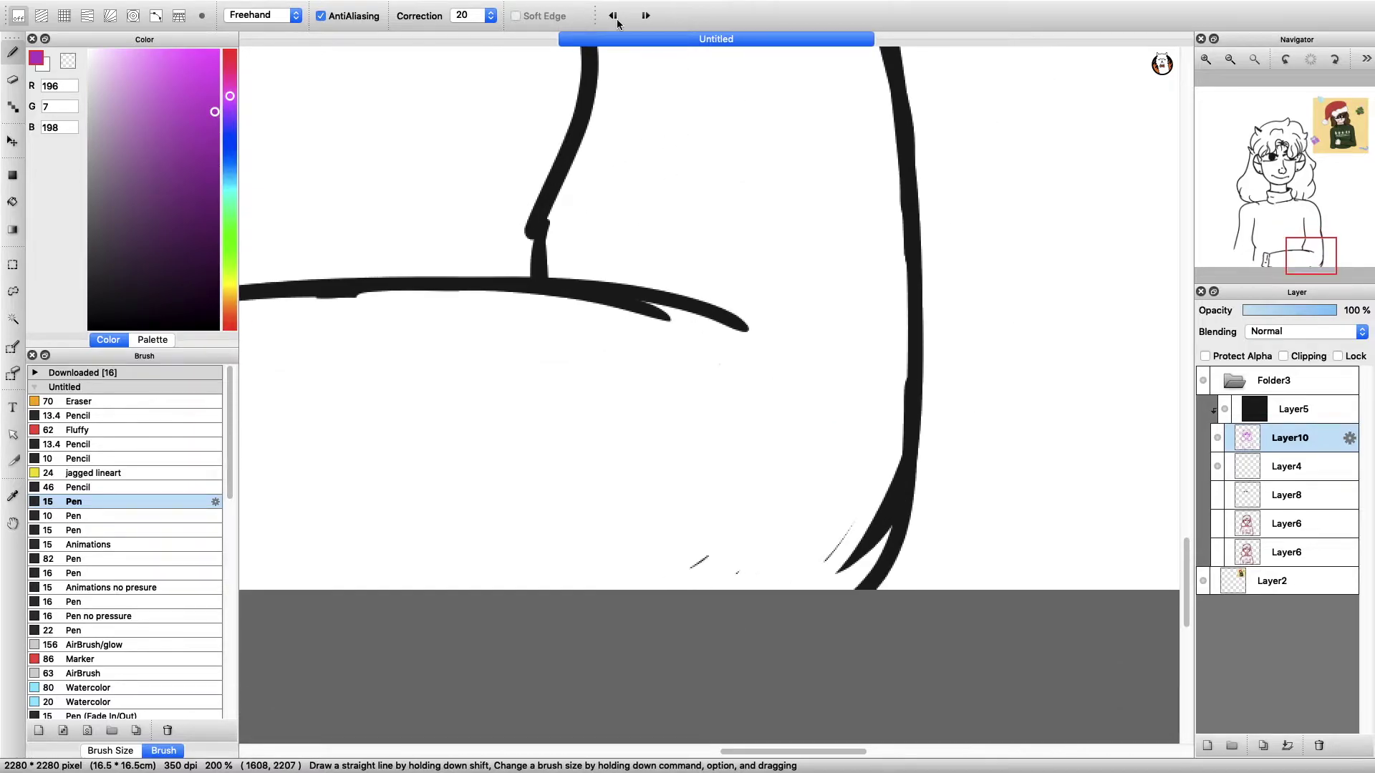
- Draw the hand with curled fingers extending from the sleeve cuff
{"action": "key", "text": "super+minus"}
{"action": "key", "text": "super+minus"}
{"action": "mouse_move", "coordinate": [736, 365]}
{"action": "left_mouse_down"}
{"action": "mouse_move", "coordinate": [672, 408]}
{"action": "mouse_move", "coordinate": [702, 447]}
{"action": "left_mouse_up"}
{"action": "left_click", "coordinate": [1305, 63]}
{"action": "left_click", "coordinate": [1274, 88]}
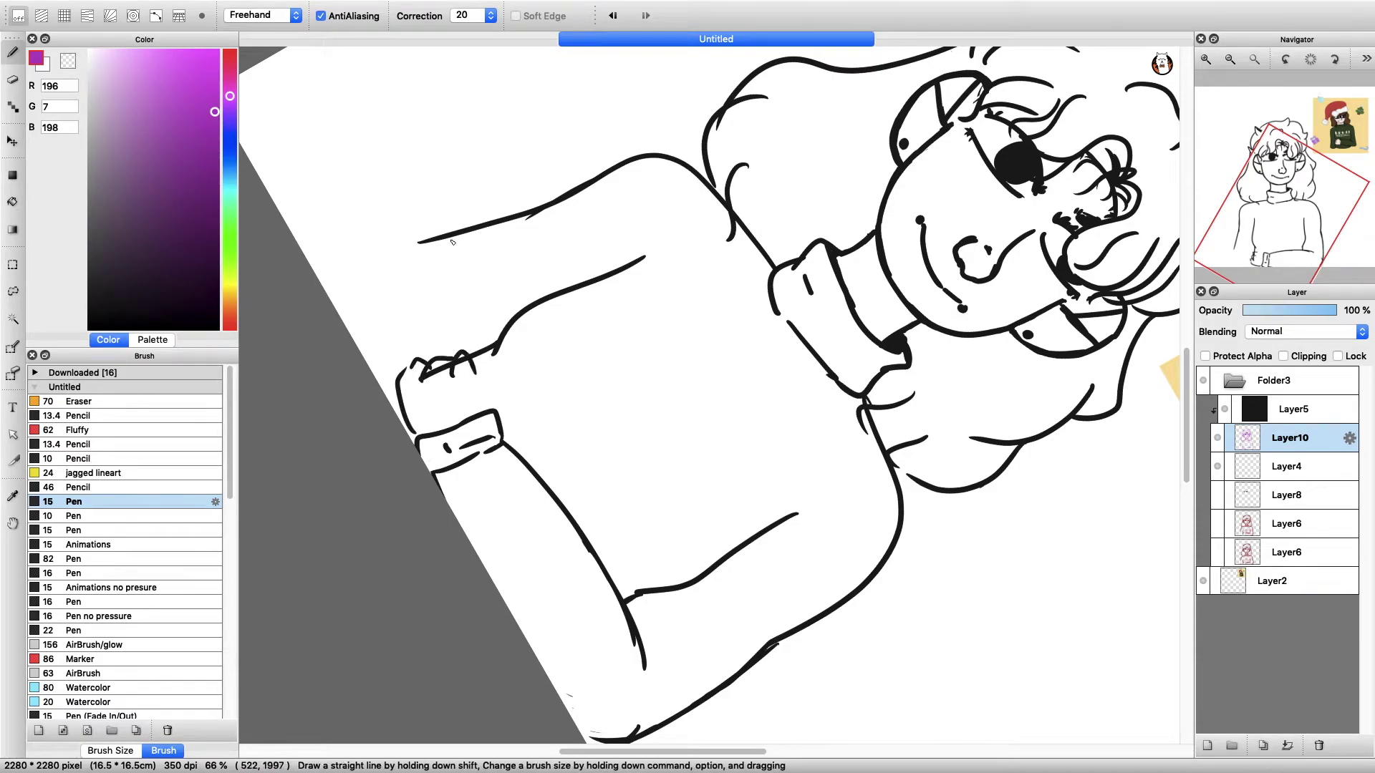
{"action": "key", "text": "super+minus"}
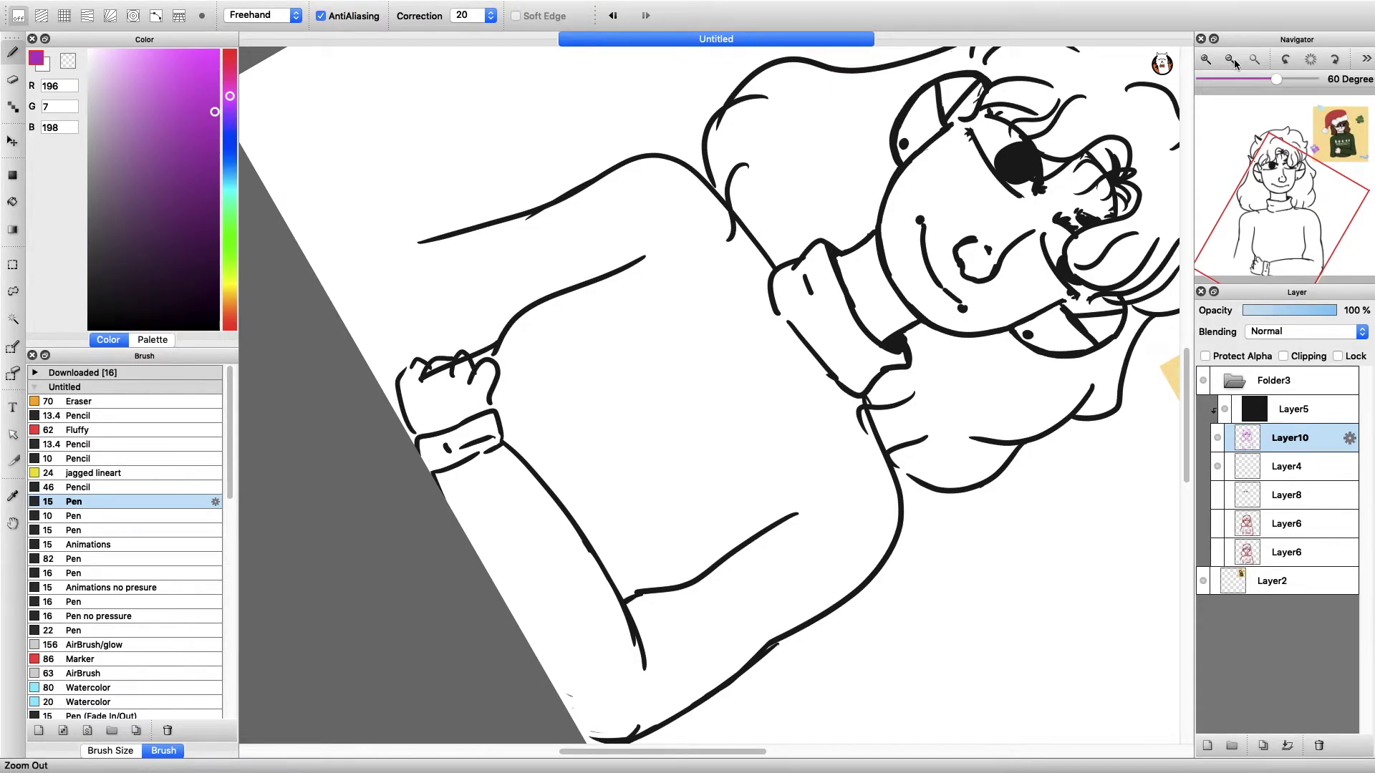
{"action": "key", "text": "super+0"}
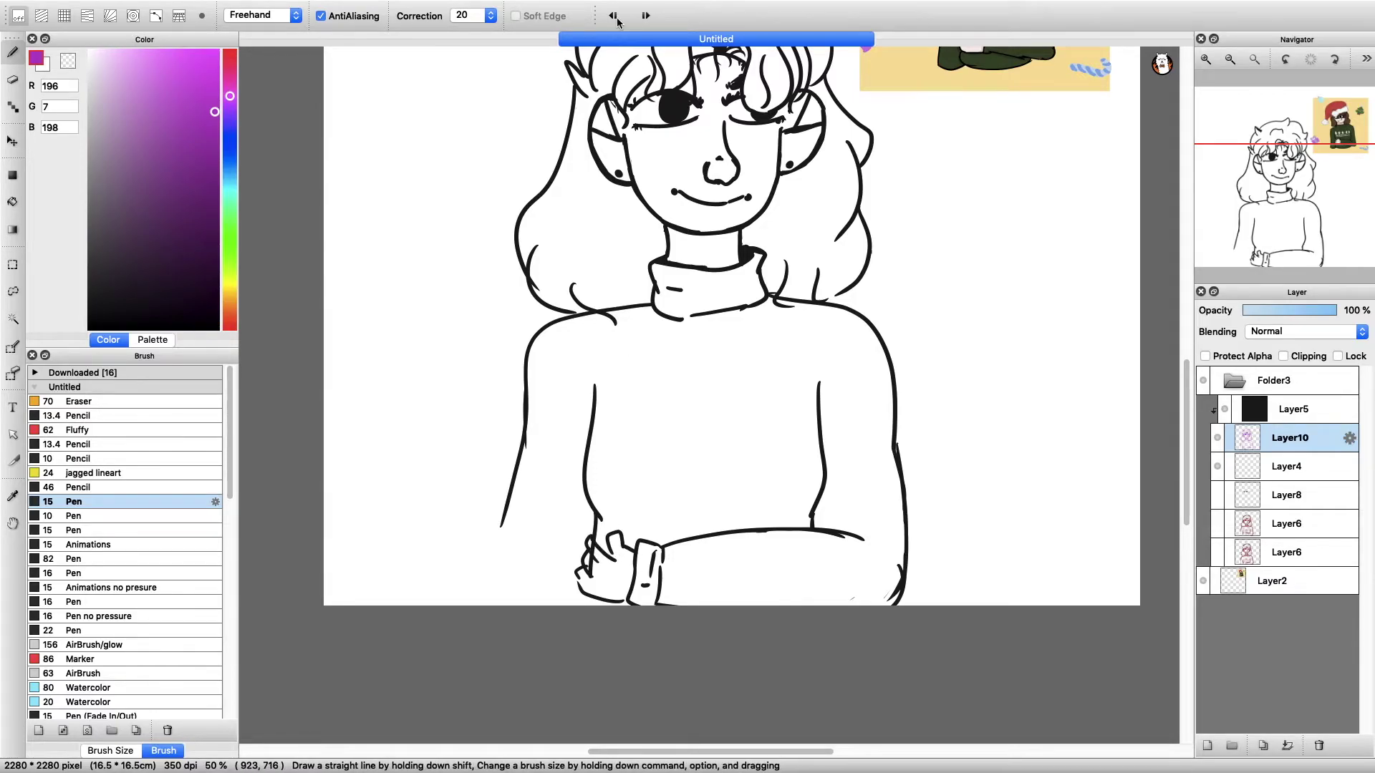
- Refine the finger outlines of the hand gripping the opposite sleeve
{"action": "key", "text": "super+plus"}
{"action": "key", "text": "super+plus"}
{"action": "key", "text": "super+plus"}
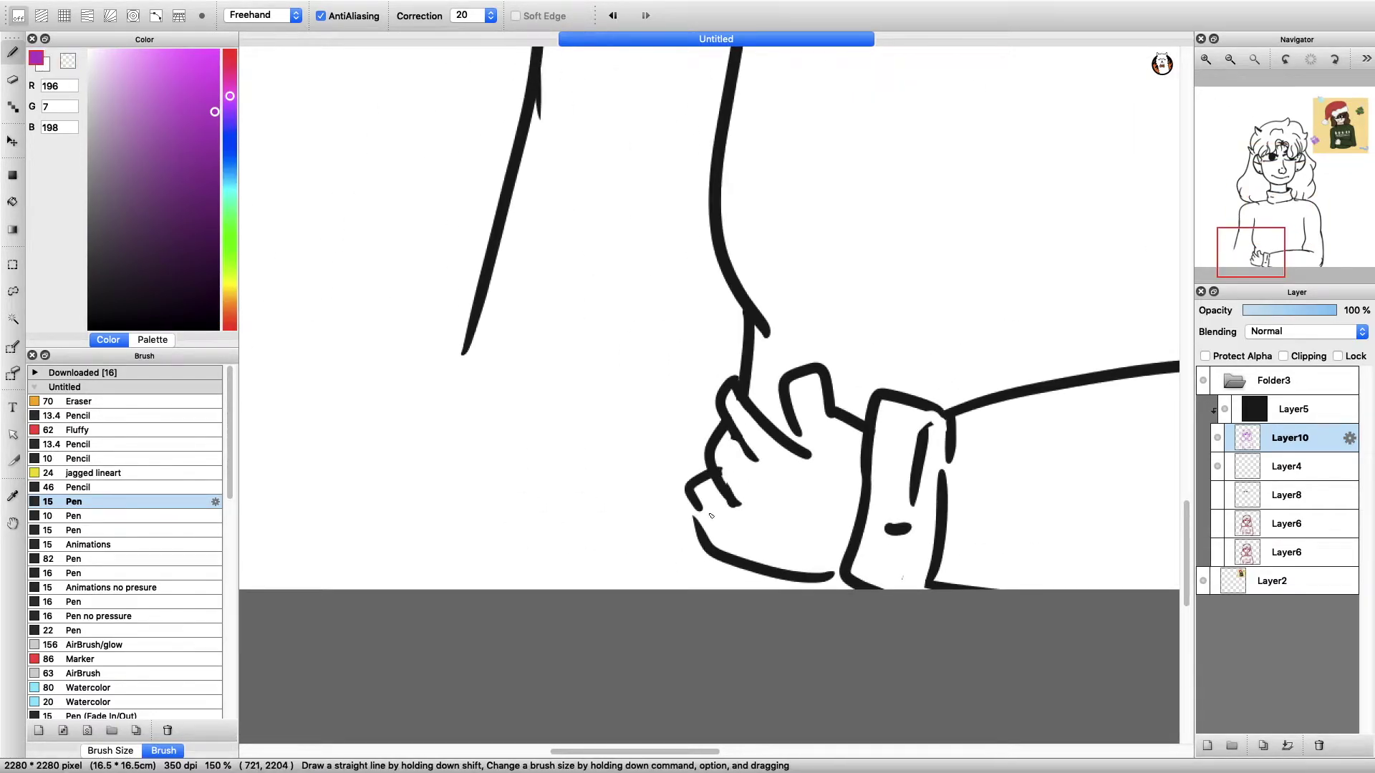
{"action": "mouse_move", "coordinate": [754, 386]}
{"action": "left_mouse_down"}
{"action": "mouse_move", "coordinate": [786, 411]}
{"action": "mouse_move", "coordinate": [794, 442]}
{"action": "left_mouse_up"}
{"action": "key", "text": "c"}
- Lasso the hand, enlarge it to match the cuff, and clear the selection
{"action": "key", "text": "super+minus"}
{"action": "key", "text": "super+minus"}
{"action": "key", "text": "super+minus"}
{"action": "key", "text": "super+plus"}
{"action": "scroll", "coordinate": [717, 430], "scroll_direction": "down", "scroll_amount": 3}
{"action": "key", "text": "l"}
{"action": "mouse_move", "coordinate": [779, 374]}
{"action": "left_mouse_down"}
{"action": "mouse_move", "coordinate": [719, 514]}
{"action": "mouse_move", "coordinate": [788, 380]}
{"action": "left_mouse_up"}
{"action": "key", "text": "super+t"}
{"action": "key", "text": "super+minus"}
{"action": "key", "text": "super+minus"}
{"action": "key", "text": "super+minus"}
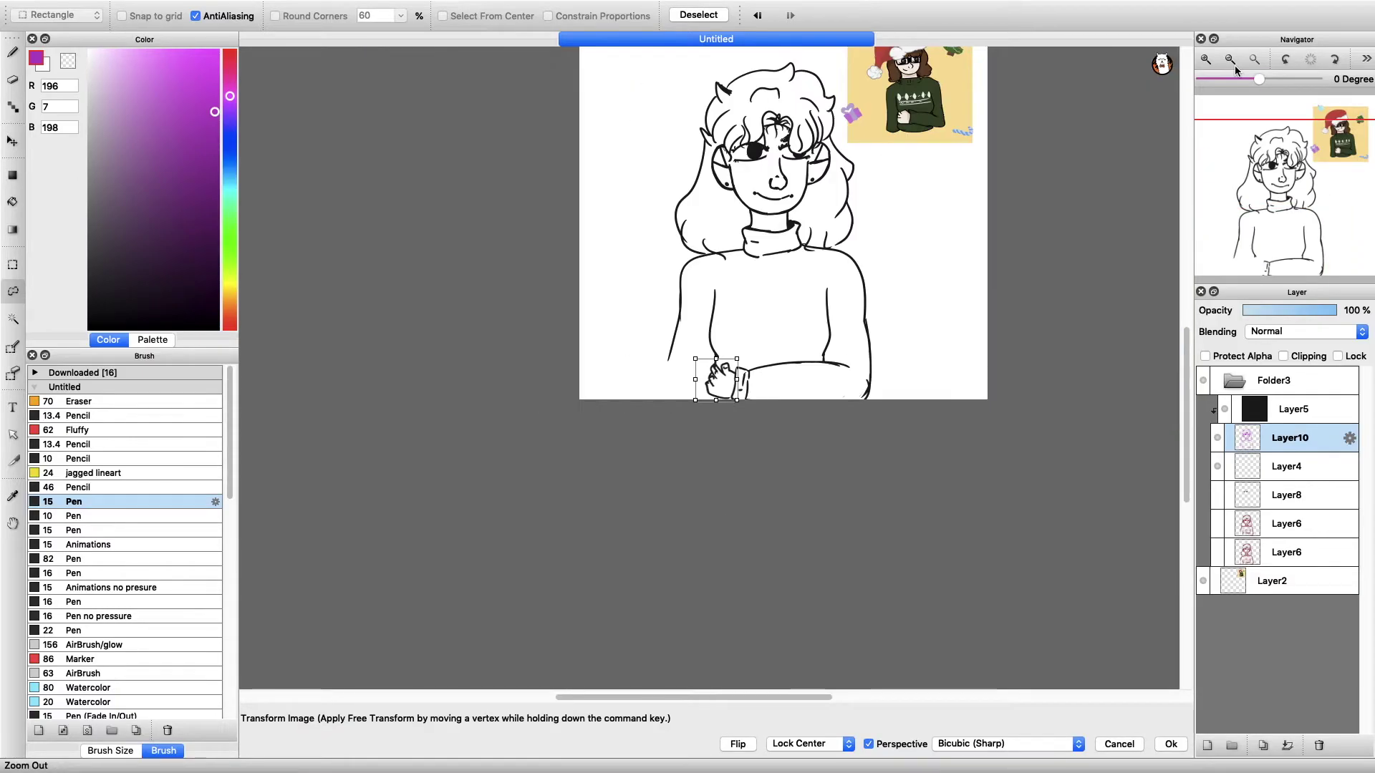
{"action": "key", "text": "Return"}
{"action": "key", "text": "super+plus"}
{"action": "key", "text": "super+plus"}
{"action": "key", "text": "super+plus"}
{"action": "key", "text": "super+d"}
{"action": "key", "text": "b"}
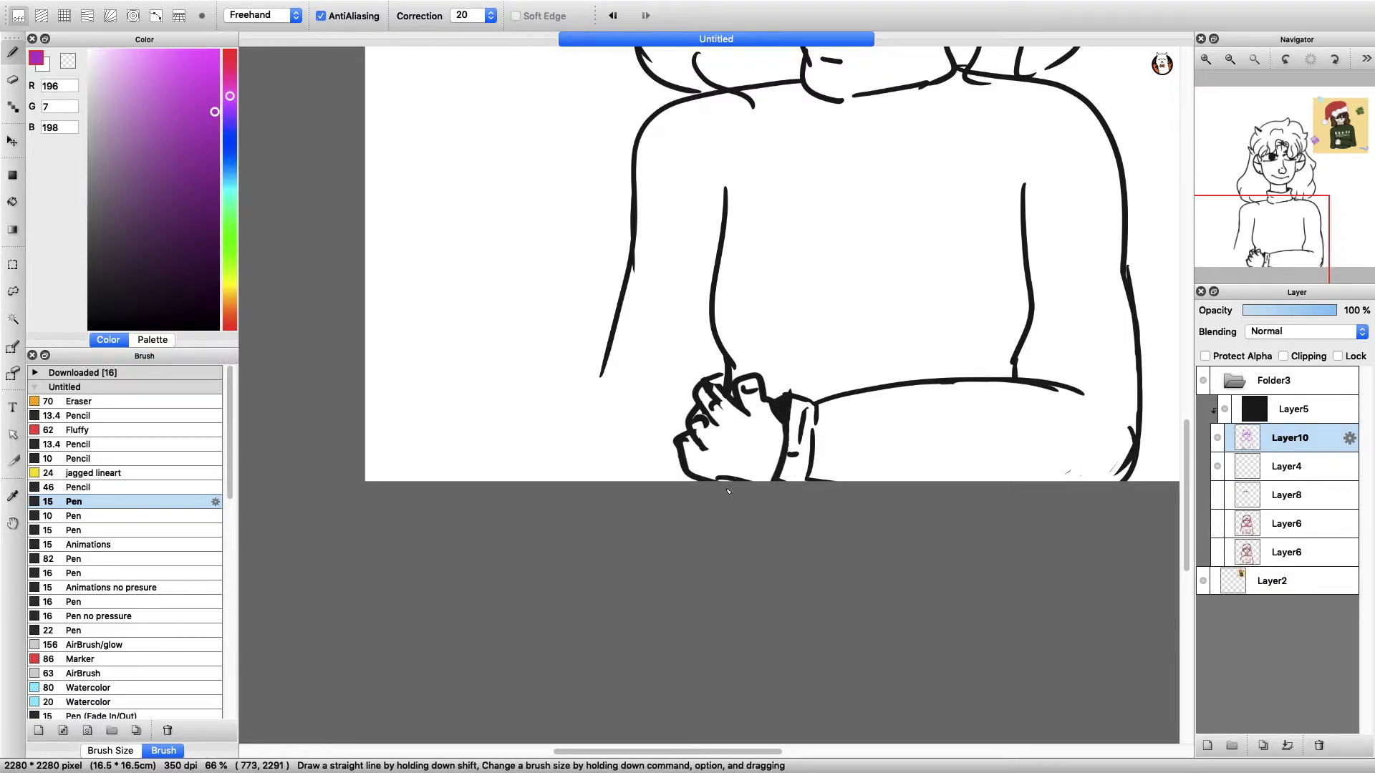
- Sample the reference sweater's green, adjust it to RGB 51, 67, 40, and fill the sweater with it on Layer4
{"action": "left_click", "coordinate": [1230, 59]}
{"action": "left_click", "coordinate": [1230, 59]}
{"action": "left_click", "coordinate": [1231, 59]}
{"action": "left_click", "coordinate": [1287, 466]}
{"action": "left_click", "coordinate": [914, 143], "text": "alt"}
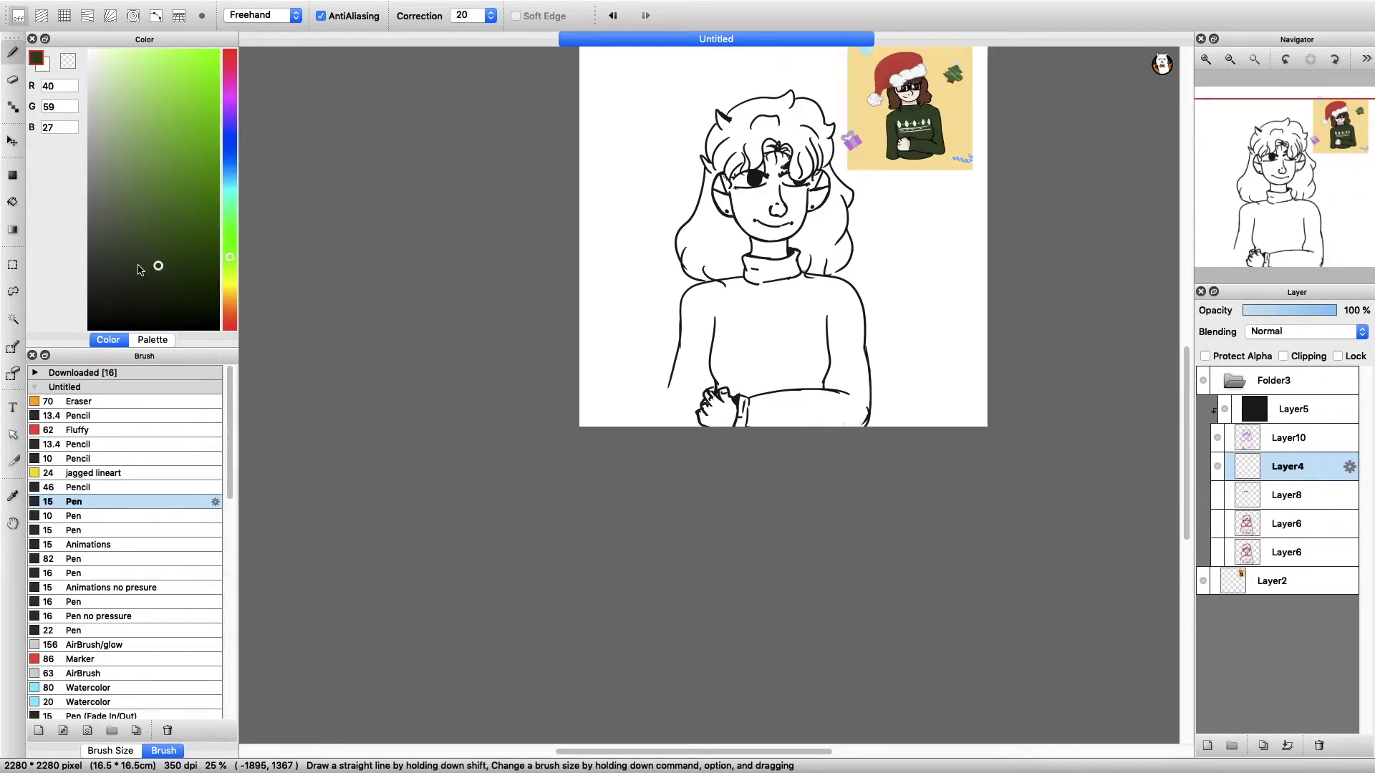
{"action": "key", "text": "super+plus"}
{"action": "key", "text": "super+plus"}
{"action": "key", "text": "g"}
{"action": "left_click", "coordinate": [961, 208]}
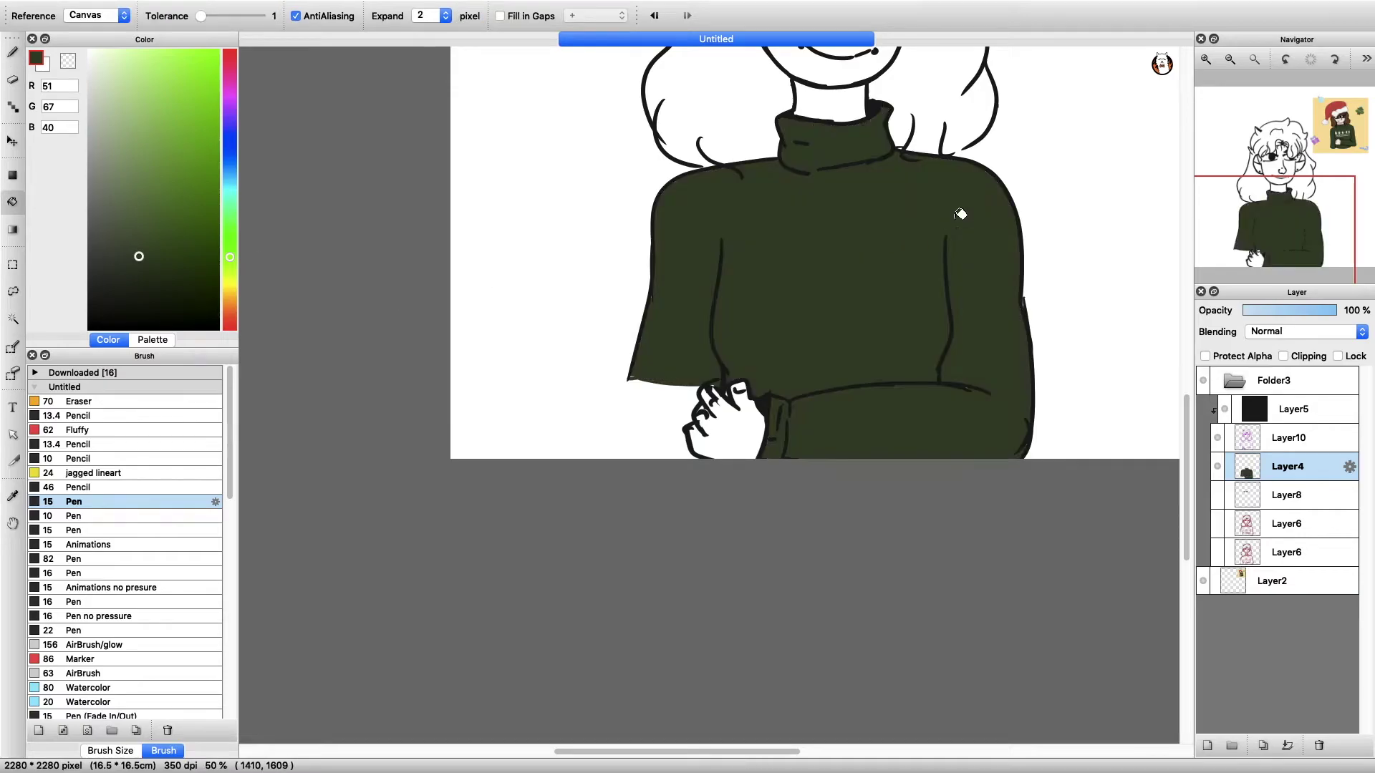
- Fill the face, neck and ears with the pale skin colour RGB 250, 234, 226 sampled from the reference
{"action": "scroll", "coordinate": [961, 209], "scroll_direction": "up", "scroll_amount": 5}
{"action": "left_click", "coordinate": [913, 161], "text": "alt"}
{"action": "left_click", "coordinate": [723, 380]}
{"action": "left_click", "coordinate": [634, 466]}
{"action": "left_click", "coordinate": [734, 362]}
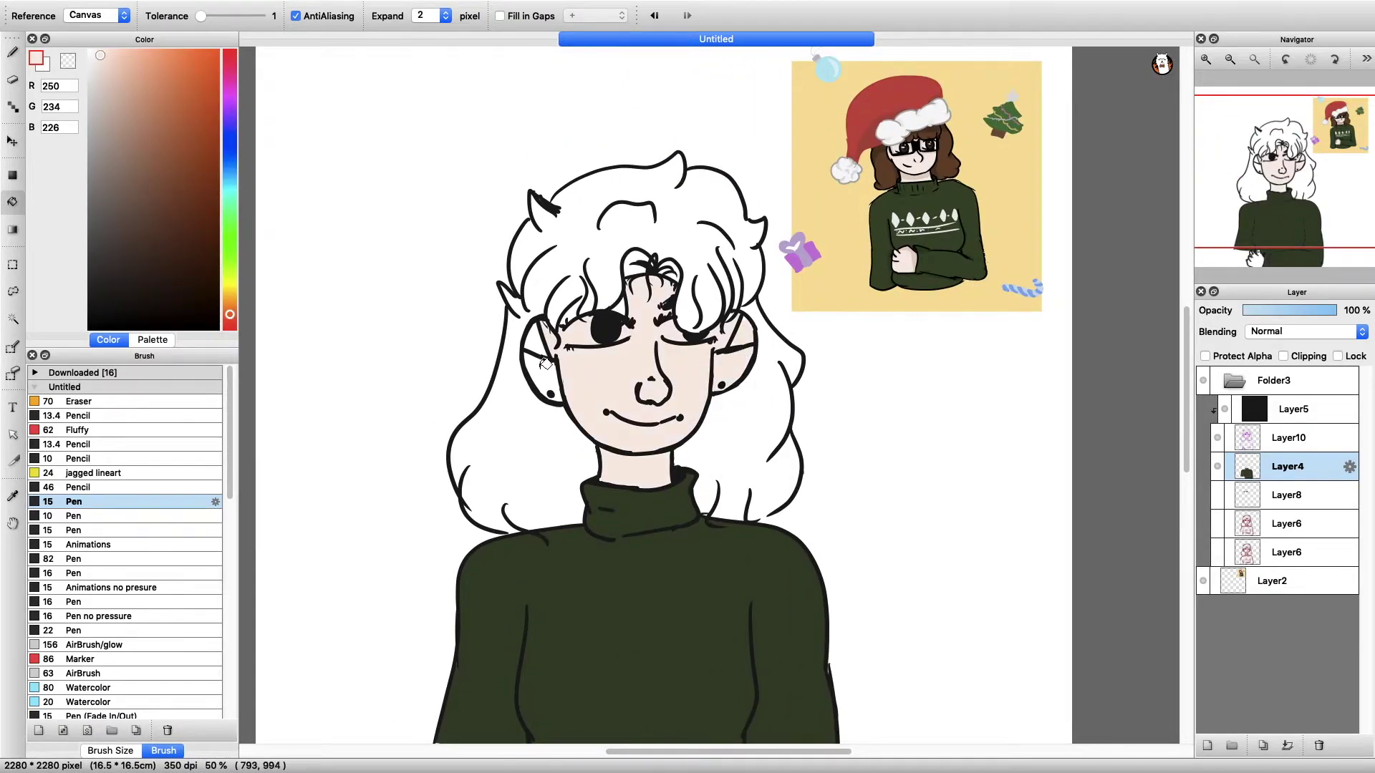
{"action": "left_click", "coordinate": [538, 361]}
- Fill the hair sections with the brown RGB 82, 54, 37 based on the reference hair
{"action": "left_click", "coordinate": [888, 169], "text": "alt"}
{"action": "left_click", "coordinate": [530, 422]}
{"action": "left_click", "coordinate": [888, 168], "text": "alt"}
{"action": "left_click", "coordinate": [545, 430]}
{"action": "key", "text": "b"}
{"action": "key", "text": "g"}
{"action": "left_click", "coordinate": [777, 415]}
- Paint the hair strand in front of the left ear brown with the pen
{"action": "left_click", "coordinate": [1206, 58]}
{"action": "left_click_drag", "start_coordinate": [1294, 179], "coordinate": [1269, 158]}
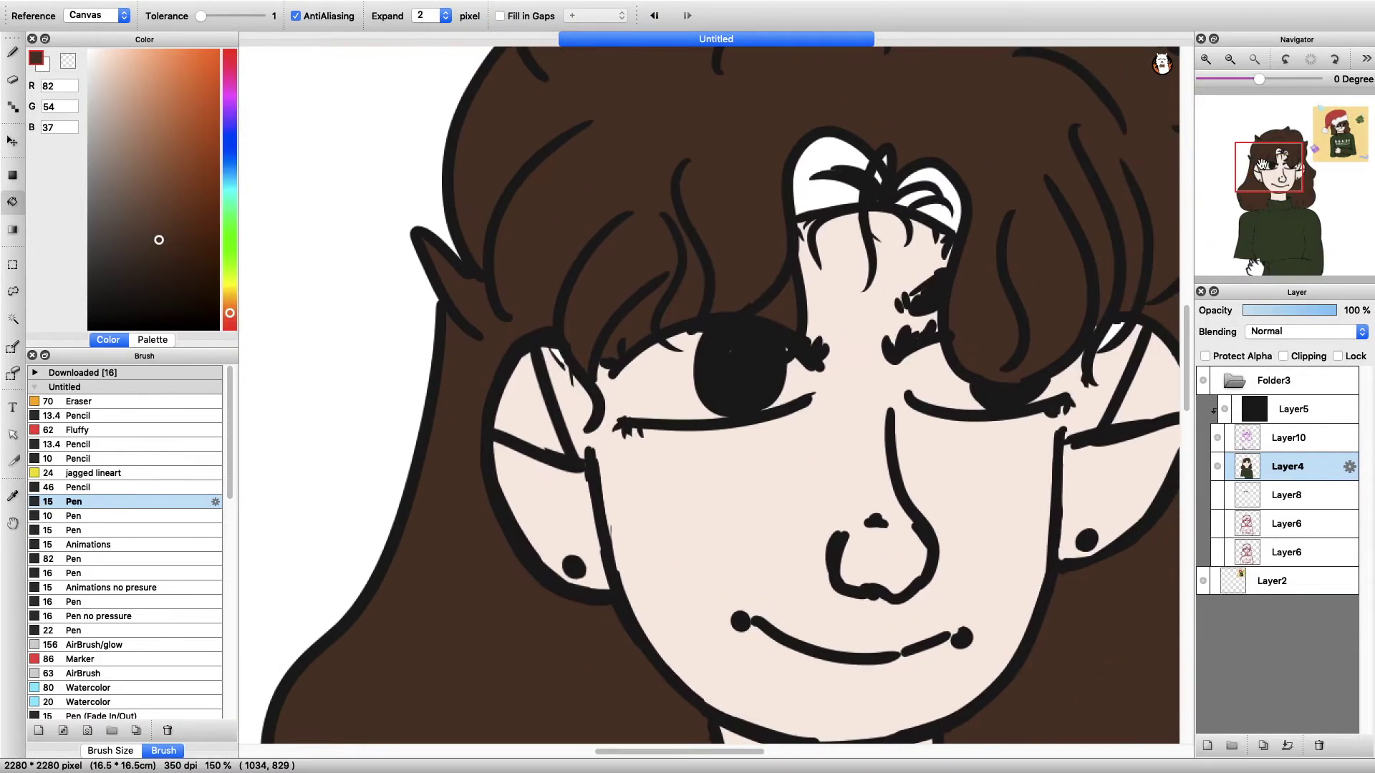
{"action": "key", "text": "b"}
{"action": "left_click_drag", "start_coordinate": [594, 446], "coordinate": [558, 349]}
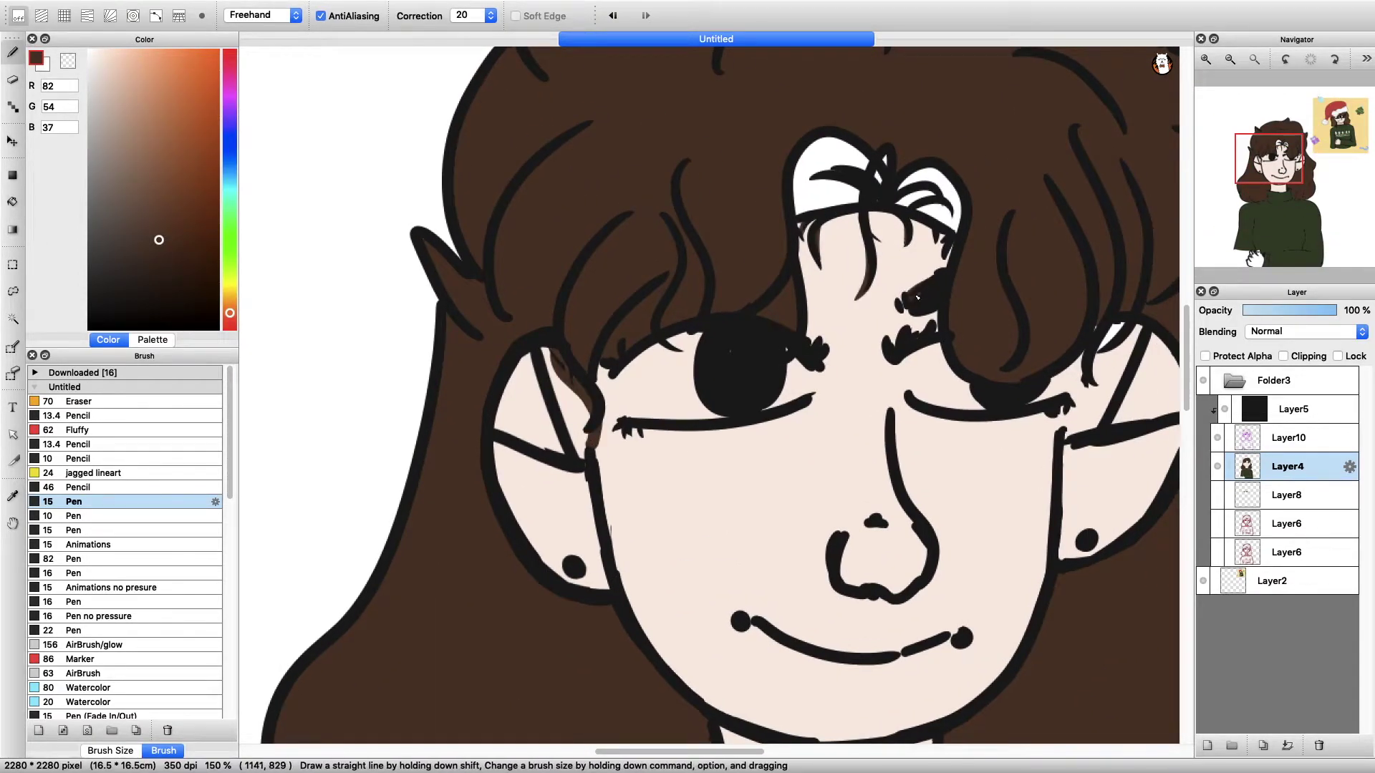
- Fill the white gaps under the parted bangs with the darker brown RGB 54, 31, 18
{"action": "left_click", "coordinate": [176, 272]}
{"action": "key", "text": "g"}
{"action": "left_click", "coordinate": [831, 172]}
{"action": "left_click", "coordinate": [931, 190]}
{"action": "key", "text": "b"}
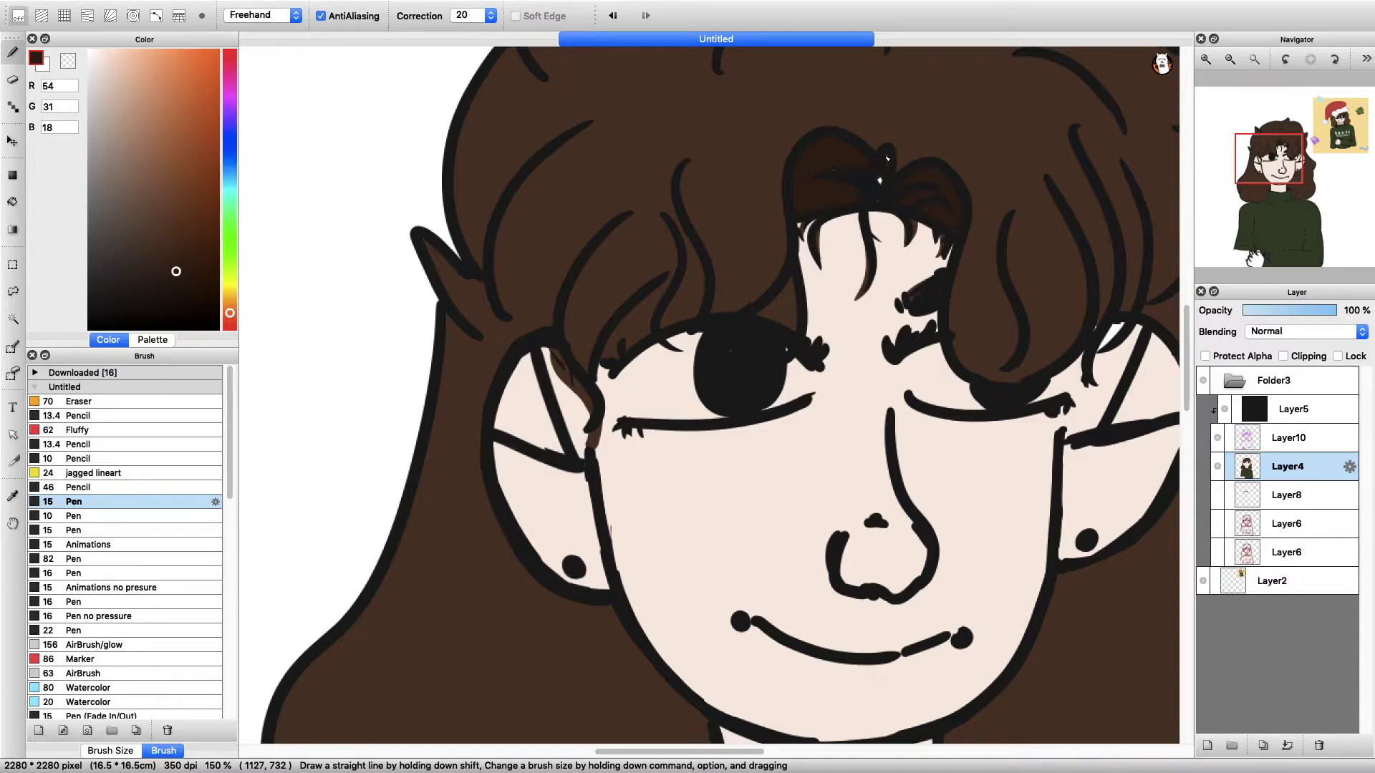
{"action": "scroll", "coordinate": [1099, 349], "scroll_direction": "down", "scroll_amount": 5}
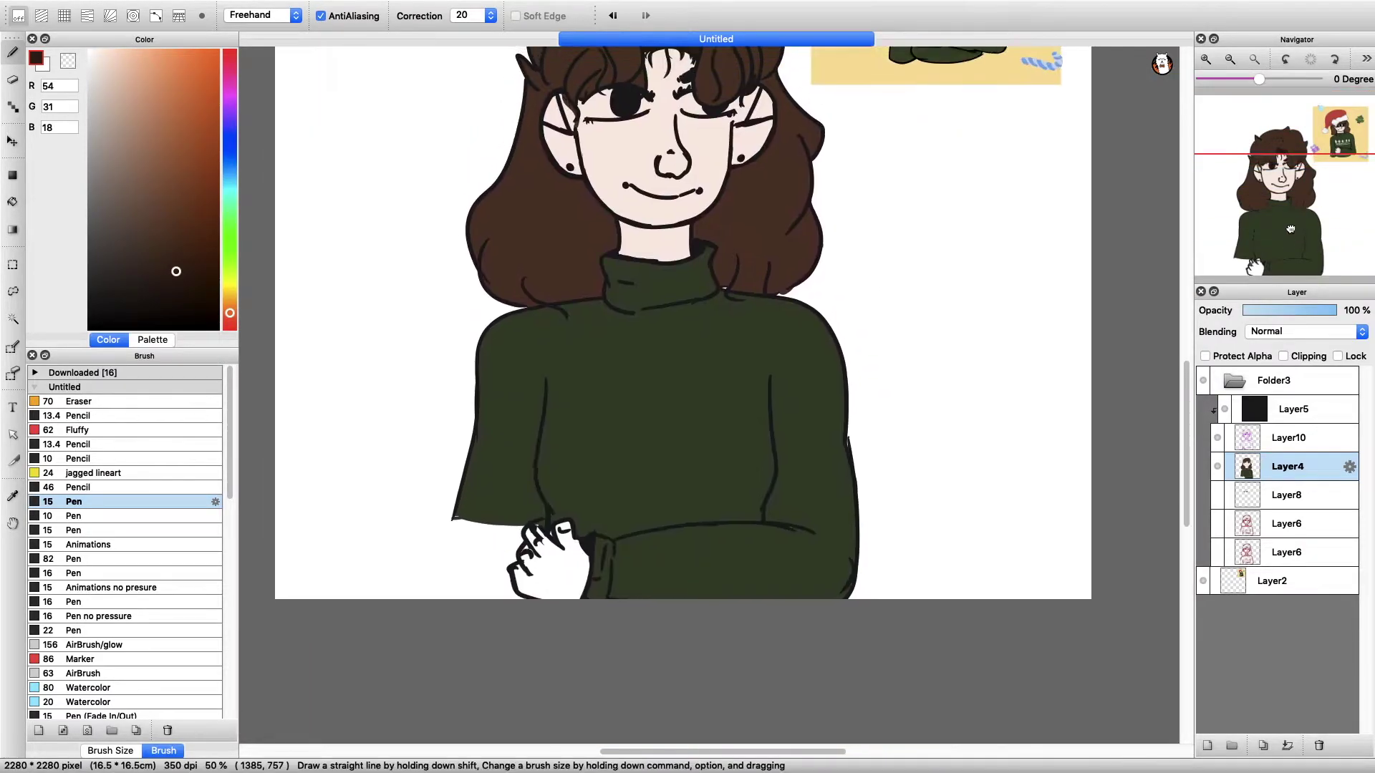
- Outline and fill a shadow across the neck beneath the chin with the skin shade RGB 236, 209, 195
{"action": "left_click", "coordinate": [1278, 196]}
{"action": "left_click", "coordinate": [759, 315], "text": "alt"}
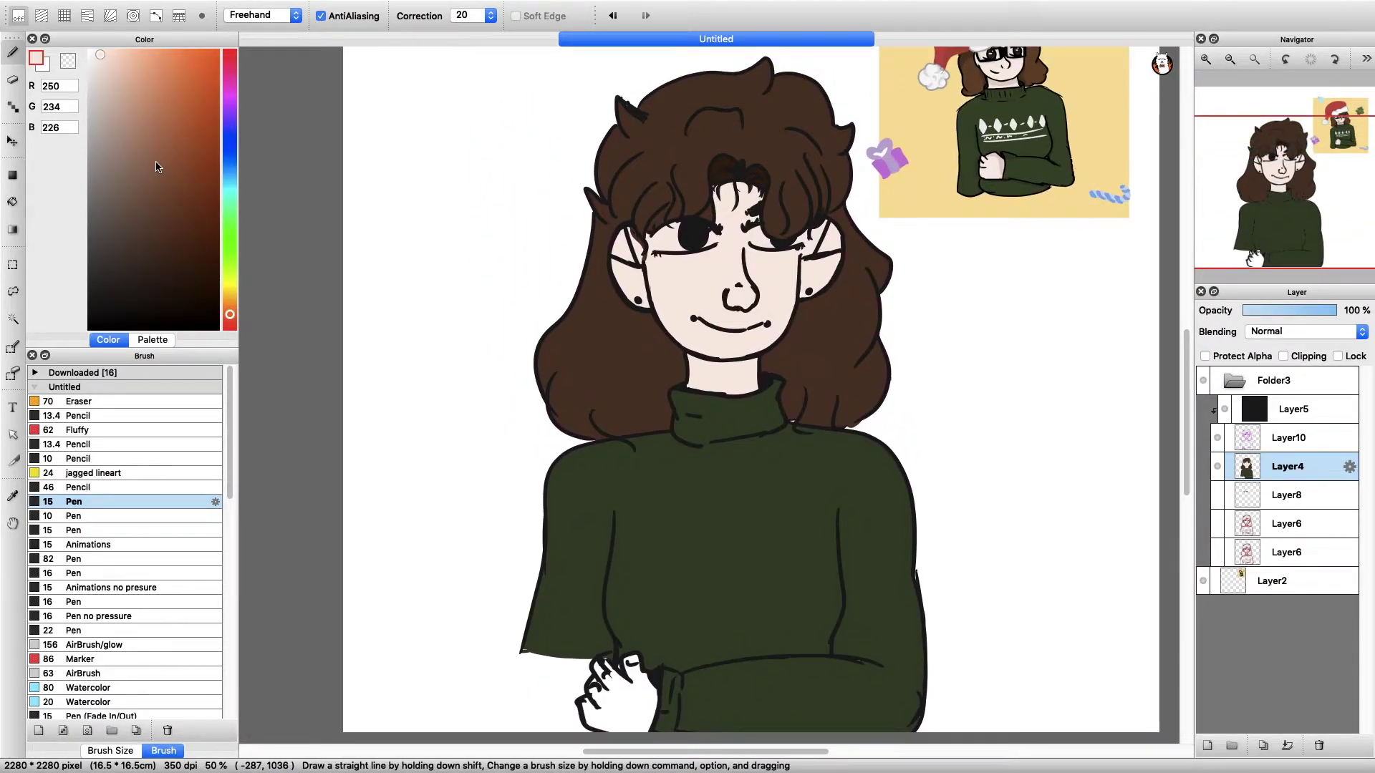
{"action": "left_click", "coordinate": [110, 70]}
{"action": "scroll", "coordinate": [716, 323], "scroll_direction": "up", "scroll_amount": 3}
{"action": "key", "text": "g"}
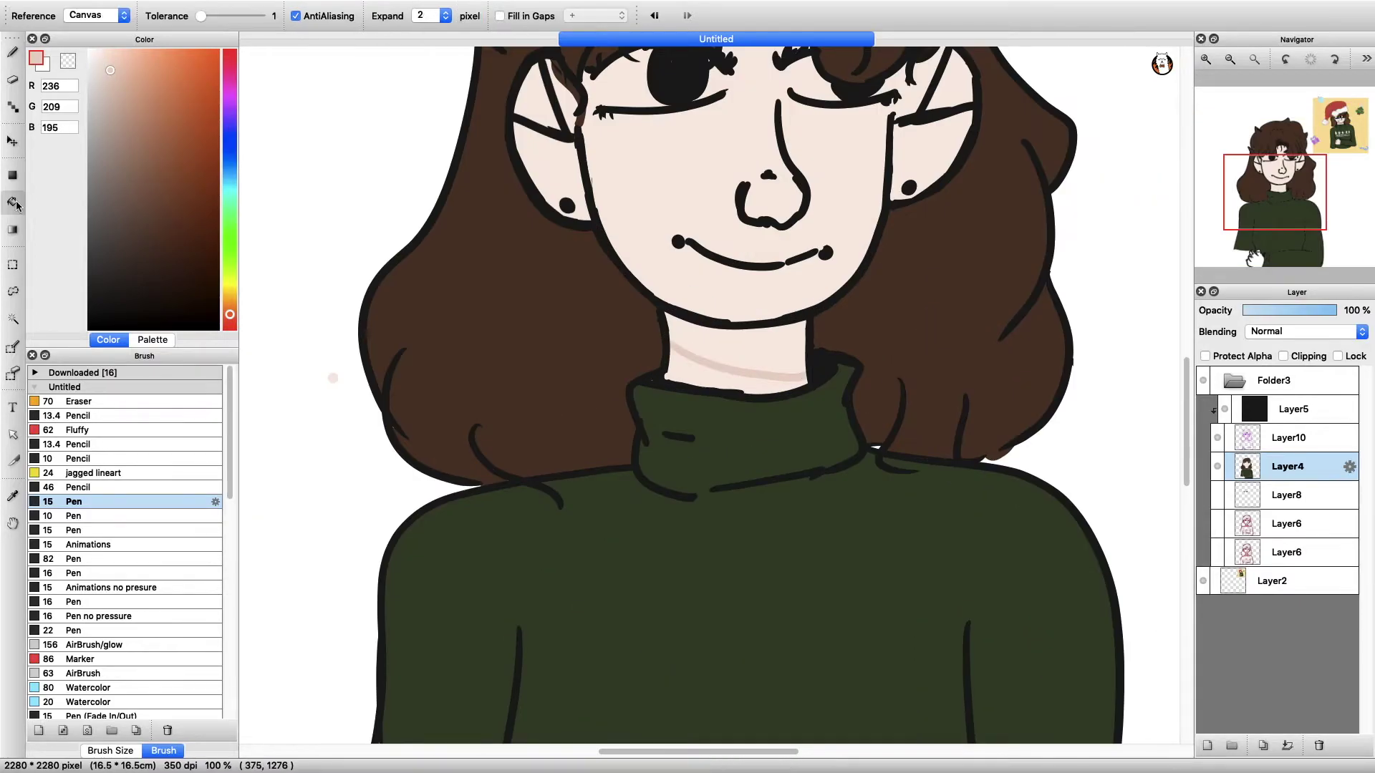
{"action": "left_click", "coordinate": [738, 355]}
- Paint the inner shadow of the left ear with the pen in RGB 236, 209, 195
{"action": "left_click", "coordinate": [627, 56]}
{"action": "key", "text": "b"}
{"action": "key", "text": "super+z"}
{"action": "left_click_drag", "start_coordinate": [530, 79], "coordinate": [542, 96]}
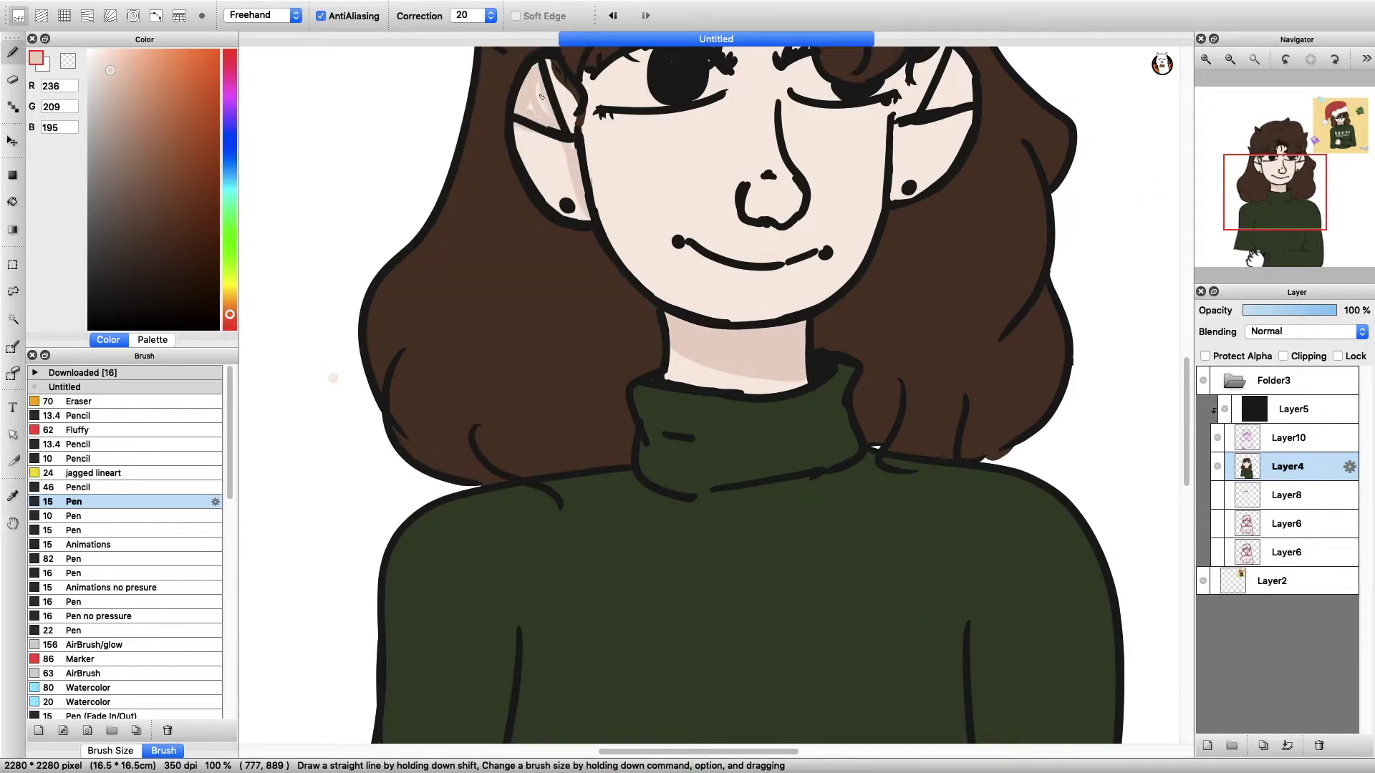
- Shade the inside of the right ear, the nose and the forehead under the bangs with RGB 236, 209, 195
{"action": "scroll", "coordinate": [645, 214], "scroll_direction": "up", "scroll_amount": 3}
{"action": "left_click_drag", "start_coordinate": [831, 172], "coordinate": [813, 233]}
{"action": "key", "text": "g"}
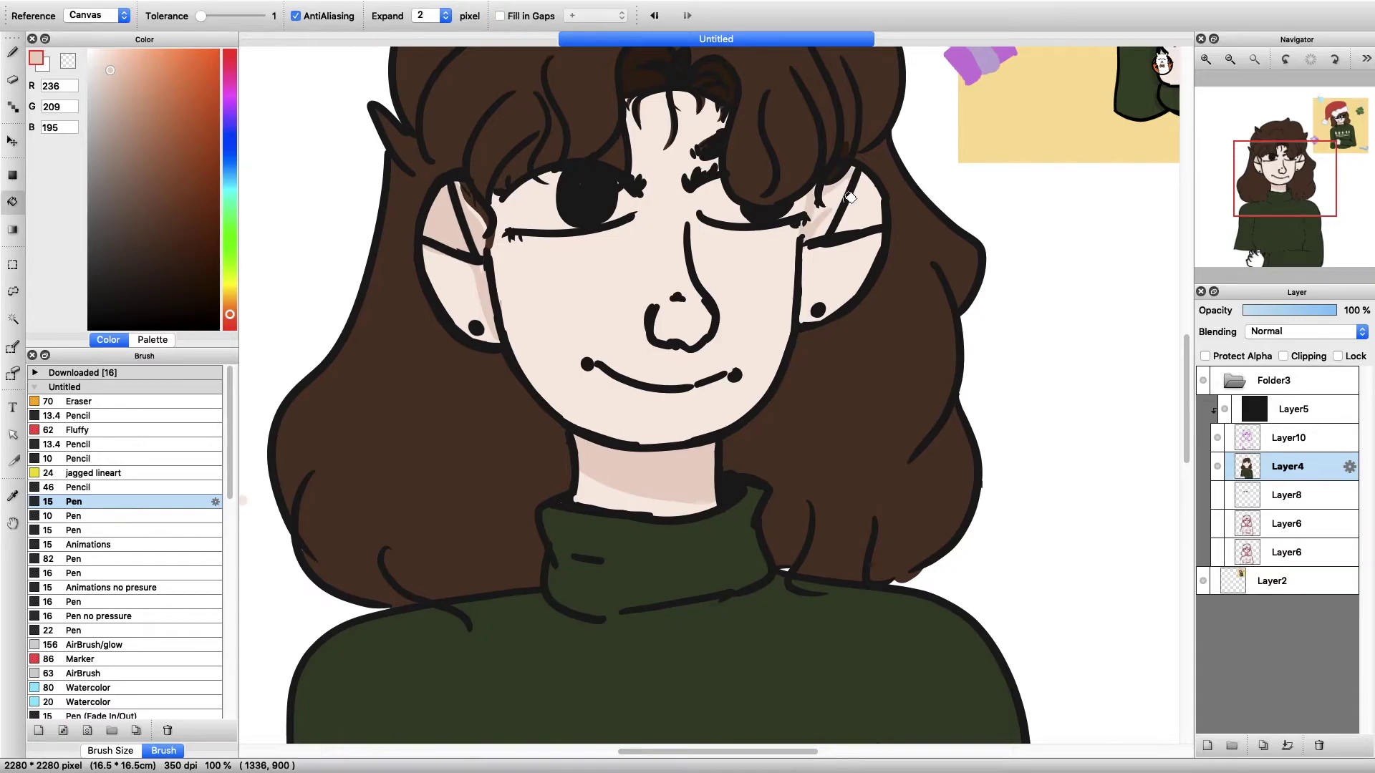
{"action": "left_click", "coordinate": [845, 208]}
{"action": "key", "text": "b"}
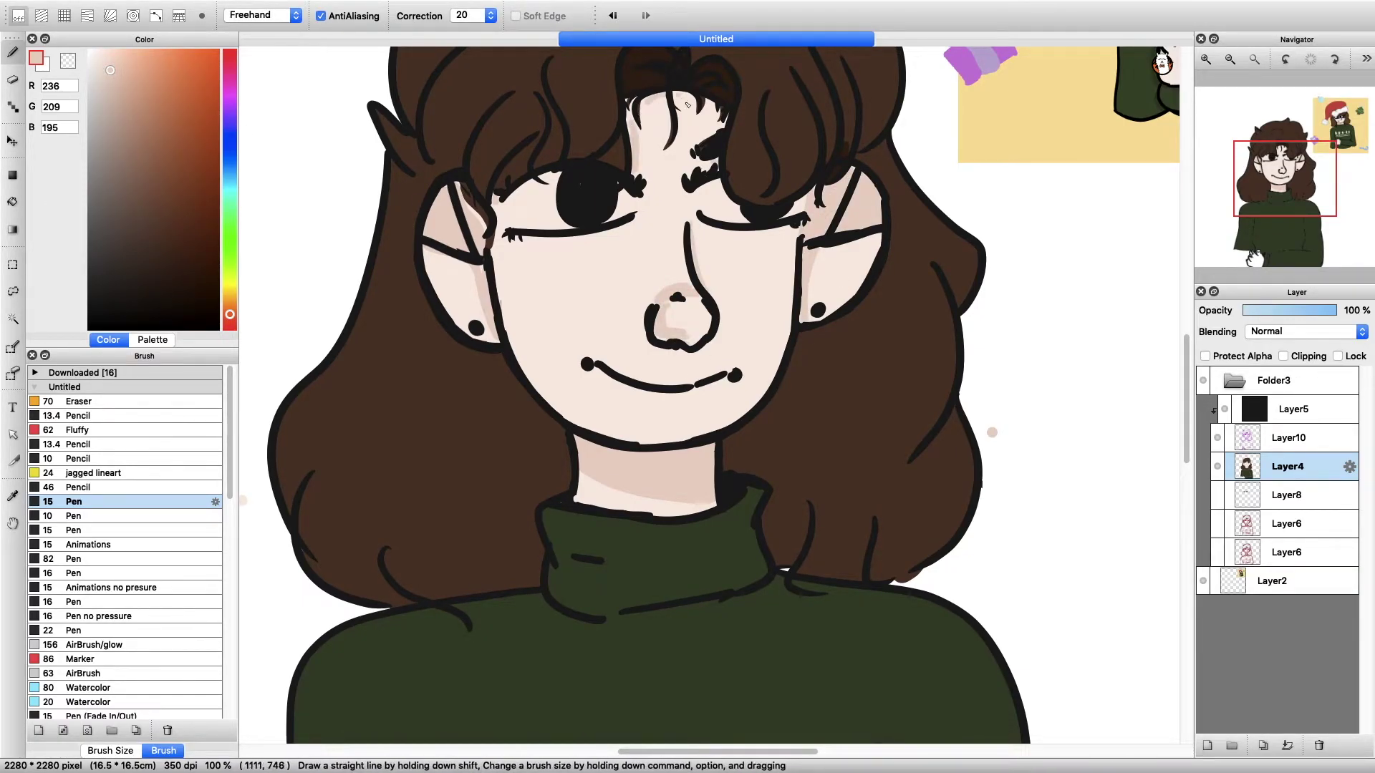
- Fill the whites of both eyes with the off-white RGB 248, 248, 248
{"action": "key", "text": "g"}
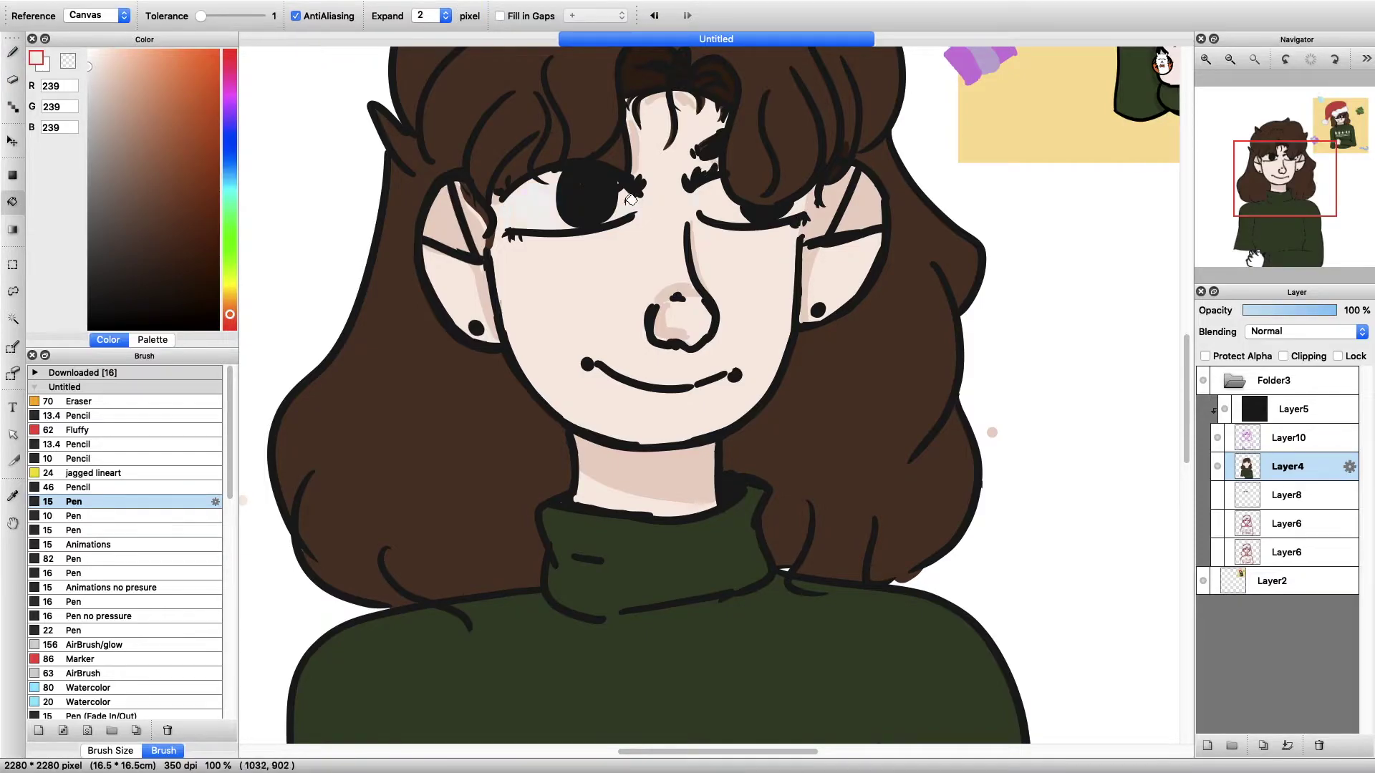
{"action": "left_click", "coordinate": [1193, 66]}
{"action": "left_click", "coordinate": [1289, 170]}
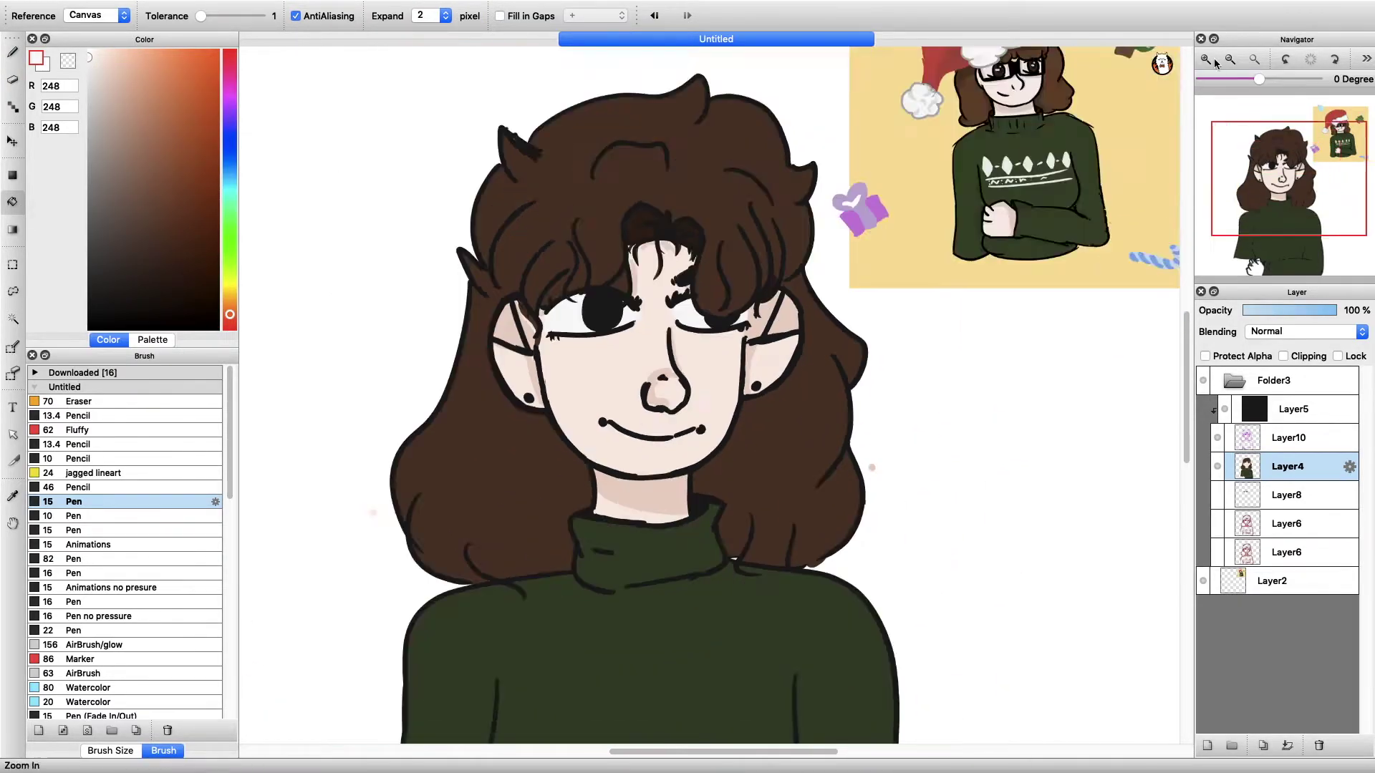
{"action": "left_click", "coordinate": [823, 453]}
{"action": "key", "text": "super+z"}
- Paint the small gap in the hair beside the right of the collar with the brown RGB 82, 54, 37
{"action": "key", "text": "b"}
{"action": "left_click", "coordinate": [759, 637], "text": "alt"}
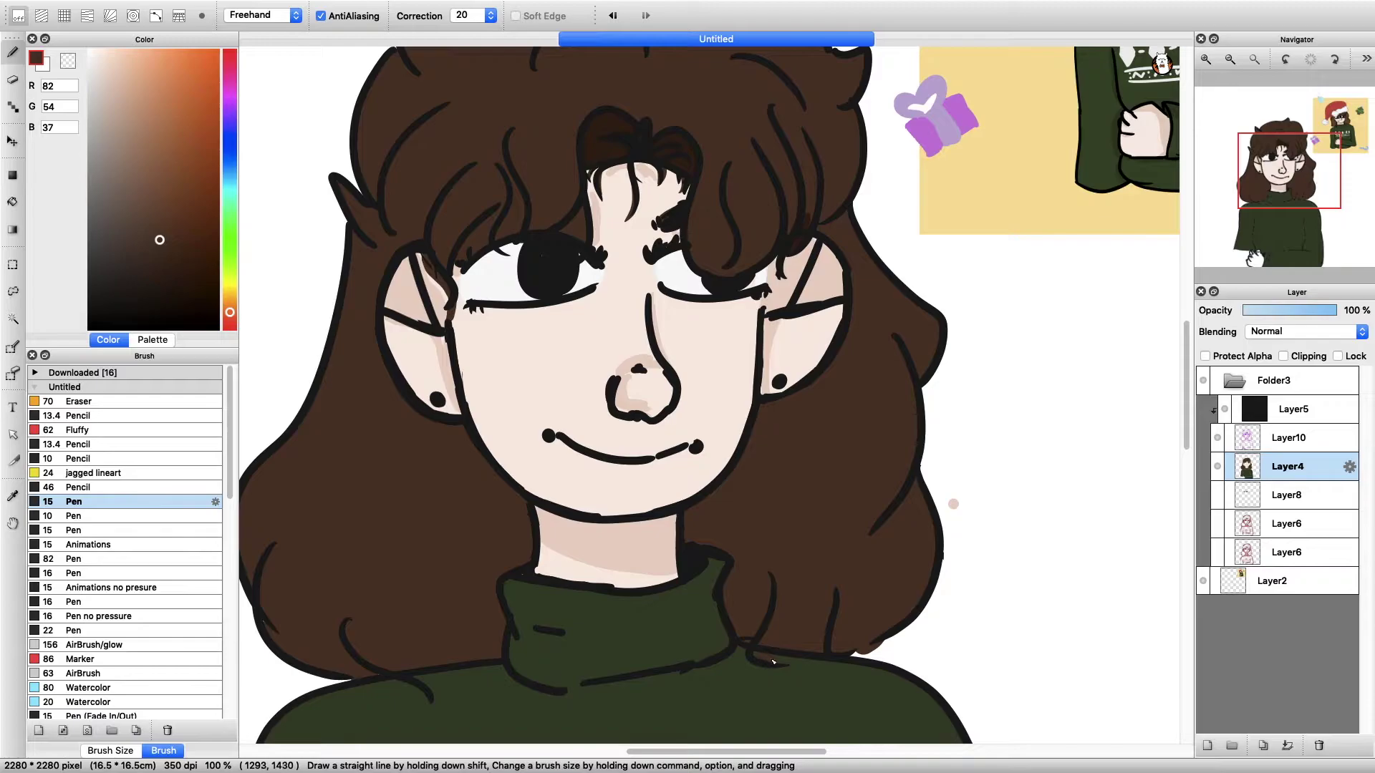
{"action": "scroll", "coordinate": [918, 563], "scroll_direction": "down", "scroll_amount": 3}
- Paint darker brown RGB 54, 31, 18 shadows along the upper hair strands and beneath the left ear
{"action": "scroll", "coordinate": [541, 135], "scroll_direction": "up", "scroll_amount": 1}
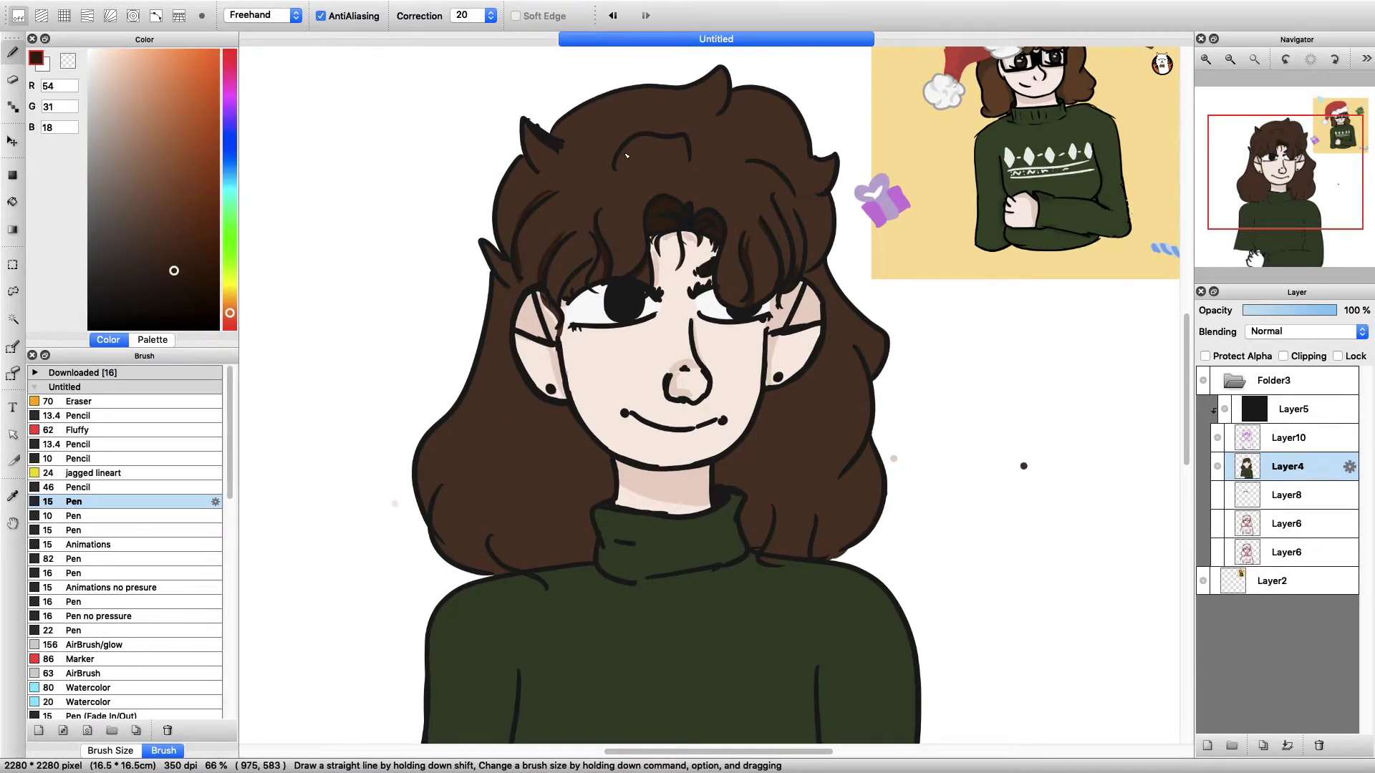
{"action": "scroll", "coordinate": [617, 75], "scroll_direction": "up", "scroll_amount": 2}
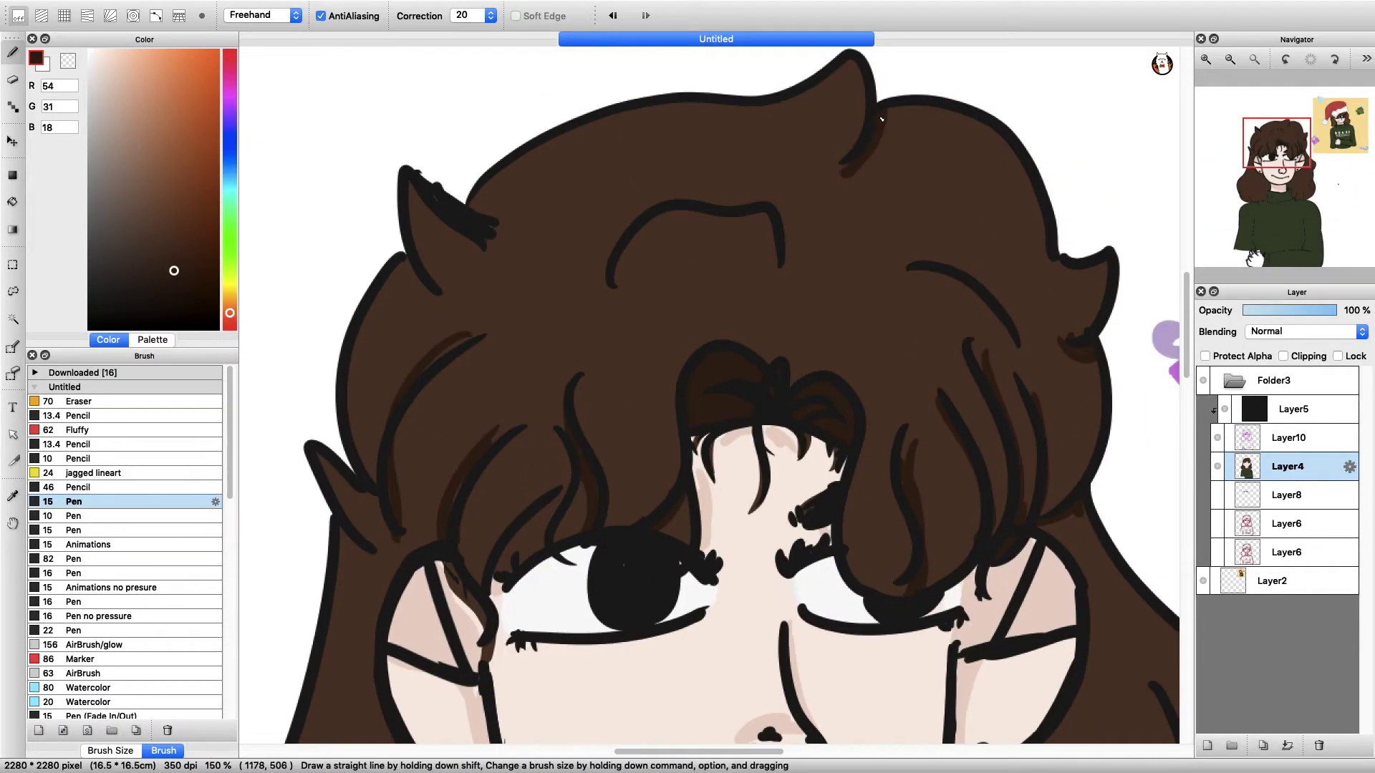
{"action": "scroll", "coordinate": [335, 466], "scroll_direction": "down", "scroll_amount": 5}
{"action": "scroll", "coordinate": [335, 465], "scroll_direction": "left", "scroll_amount": 4}
{"action": "left_click_drag", "start_coordinate": [663, 351], "coordinate": [716, 429]}
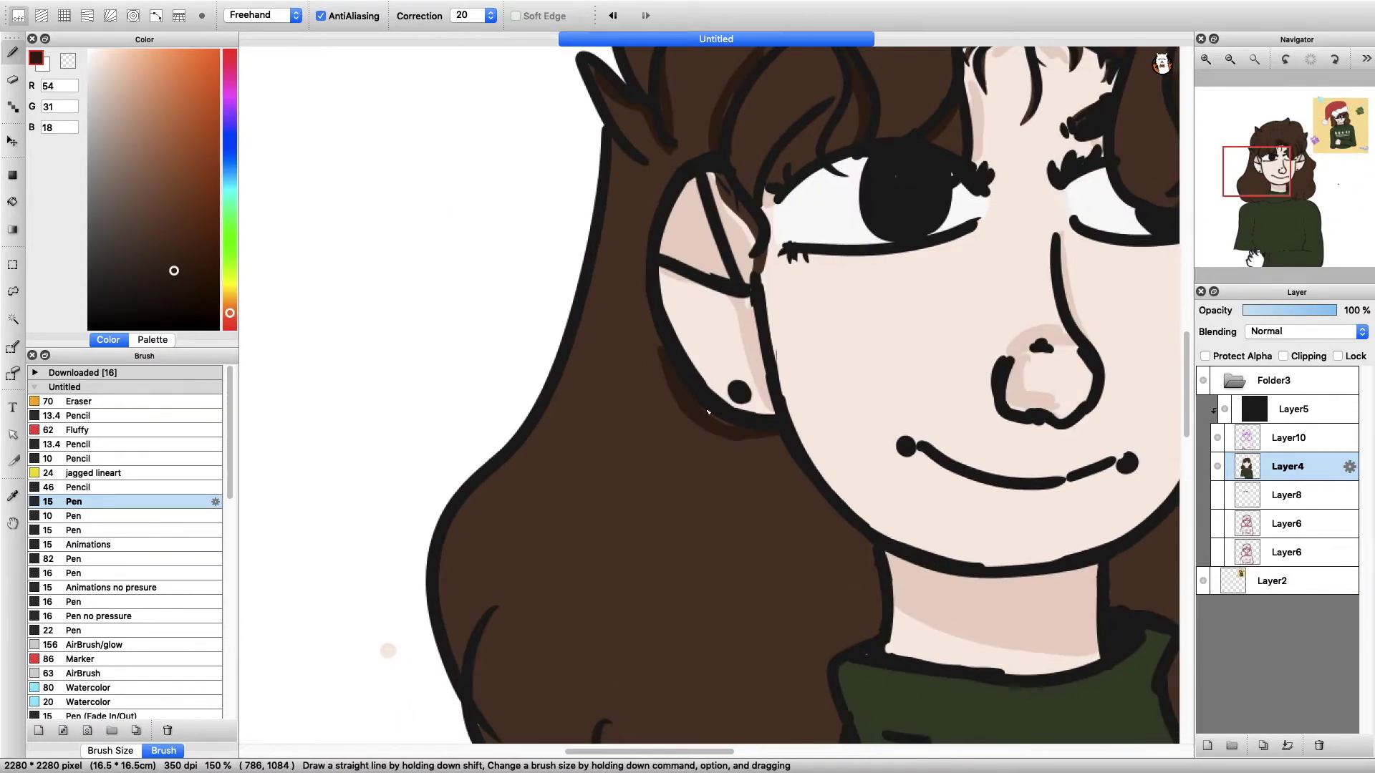
- Shade the hair beside both sides of the neck and jaw with the dark brown
{"action": "scroll", "coordinate": [716, 430], "scroll_direction": "down", "scroll_amount": 3}
{"action": "scroll", "coordinate": [716, 430], "scroll_direction": "right", "scroll_amount": 1}
{"action": "left_click_drag", "start_coordinate": [737, 333], "coordinate": [792, 436]}
{"action": "scroll", "coordinate": [792, 436], "scroll_direction": "down", "scroll_amount": 2}
{"action": "scroll", "coordinate": [792, 436], "scroll_direction": "right", "scroll_amount": 2}
{"action": "left_click_drag", "start_coordinate": [922, 313], "coordinate": [888, 384]}
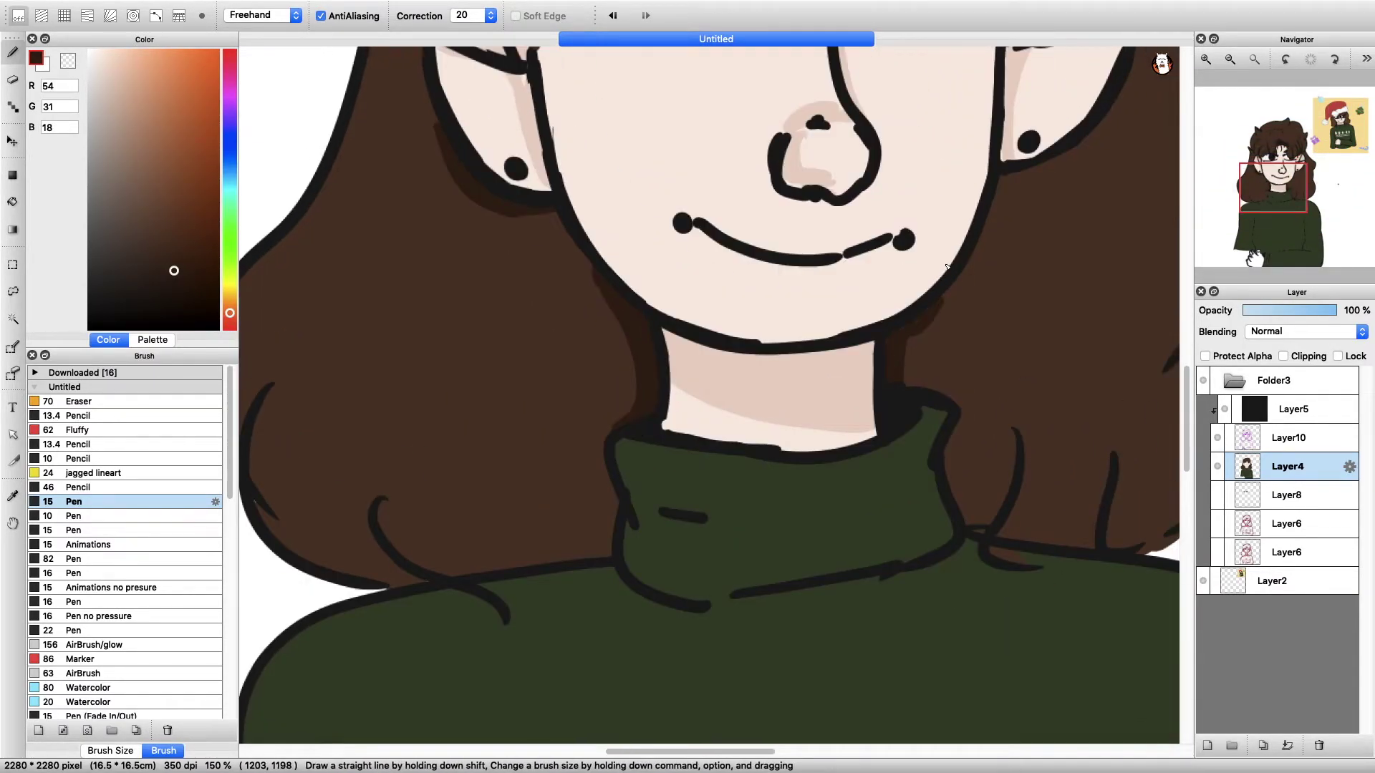
- Add dark brown shadows beneath the right ear and along the strands of the lower right hair
{"action": "scroll", "coordinate": [888, 383], "scroll_direction": "up", "scroll_amount": 5}
{"action": "left_click_drag", "start_coordinate": [1096, 298], "coordinate": [1054, 370]}
{"action": "scroll", "coordinate": [1005, 277], "scroll_direction": "down", "scroll_amount": 5}
{"action": "scroll", "coordinate": [1006, 277], "scroll_direction": "right", "scroll_amount": 3}
{"action": "left_click_drag", "start_coordinate": [914, 340], "coordinate": [863, 386]}
{"action": "left_click_drag", "start_coordinate": [823, 520], "coordinate": [808, 565]}
{"action": "left_click_drag", "start_coordinate": [729, 448], "coordinate": [691, 577]}
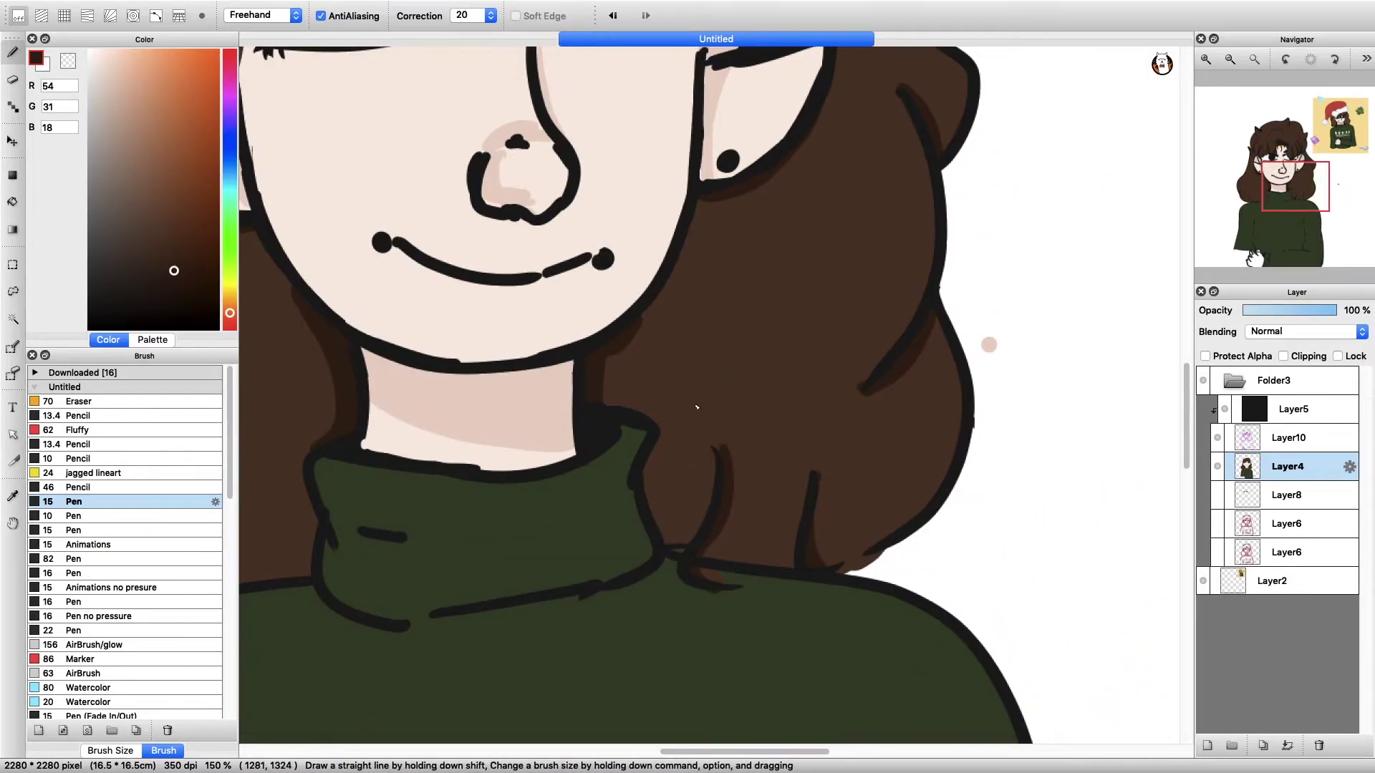
- Add dark brown shadows along the curls of the lower left hair and beside the collar
{"action": "scroll", "coordinate": [662, 543], "scroll_direction": "left", "scroll_amount": 5}
{"action": "scroll", "coordinate": [662, 543], "scroll_direction": "up", "scroll_amount": 1}
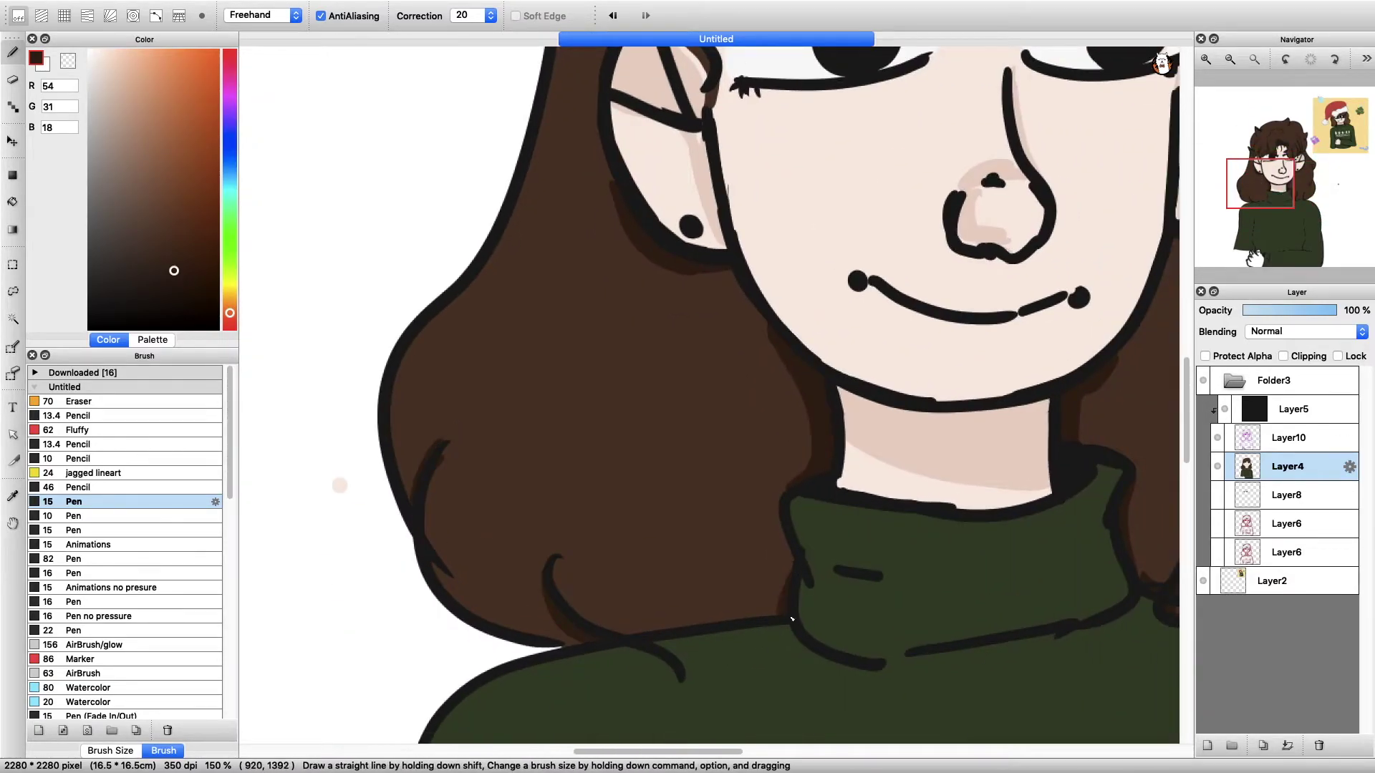
{"action": "scroll", "coordinate": [795, 622], "scroll_direction": "down", "scroll_amount": 4}
- Transform the selected lower part of the left sleeve so it lines up with the upper arm
{"action": "left_click", "coordinate": [1230, 59]}
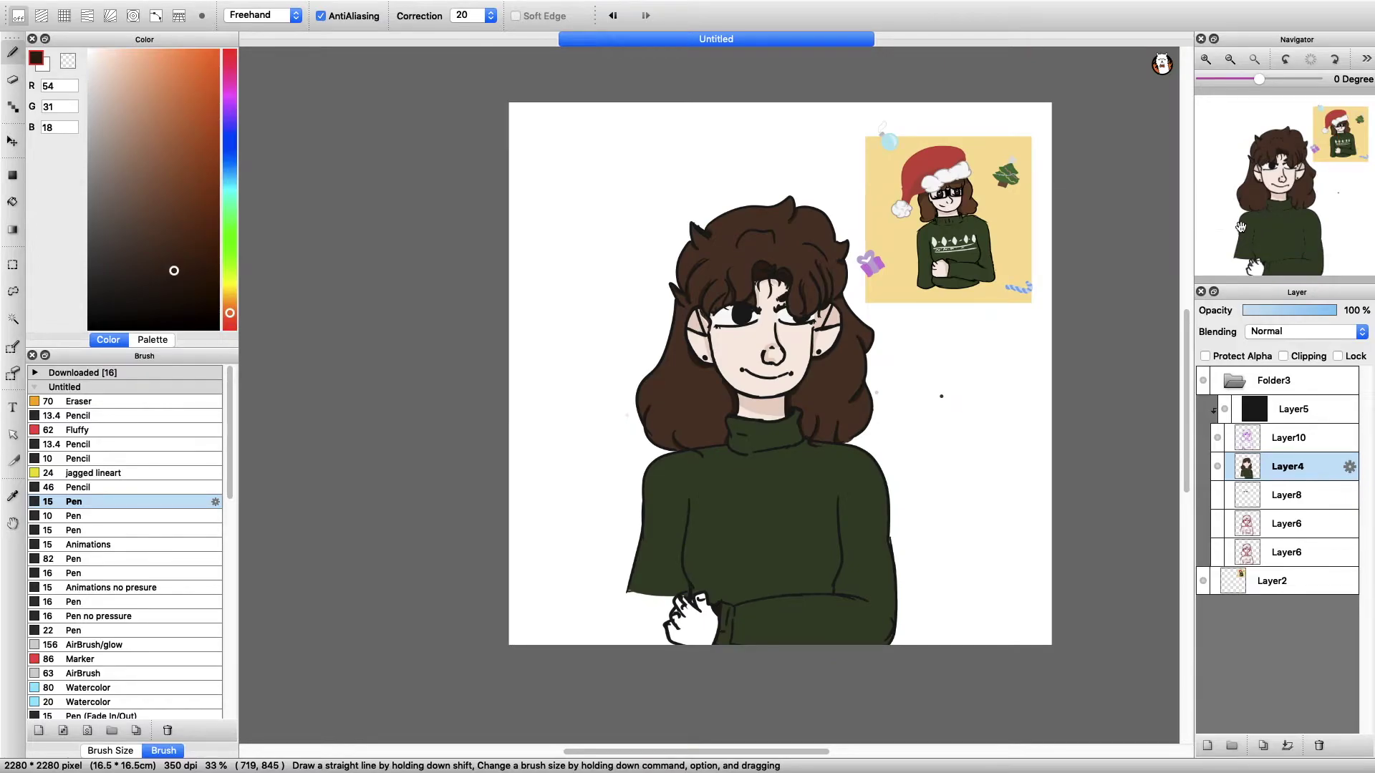
{"action": "key", "text": "super+t"}
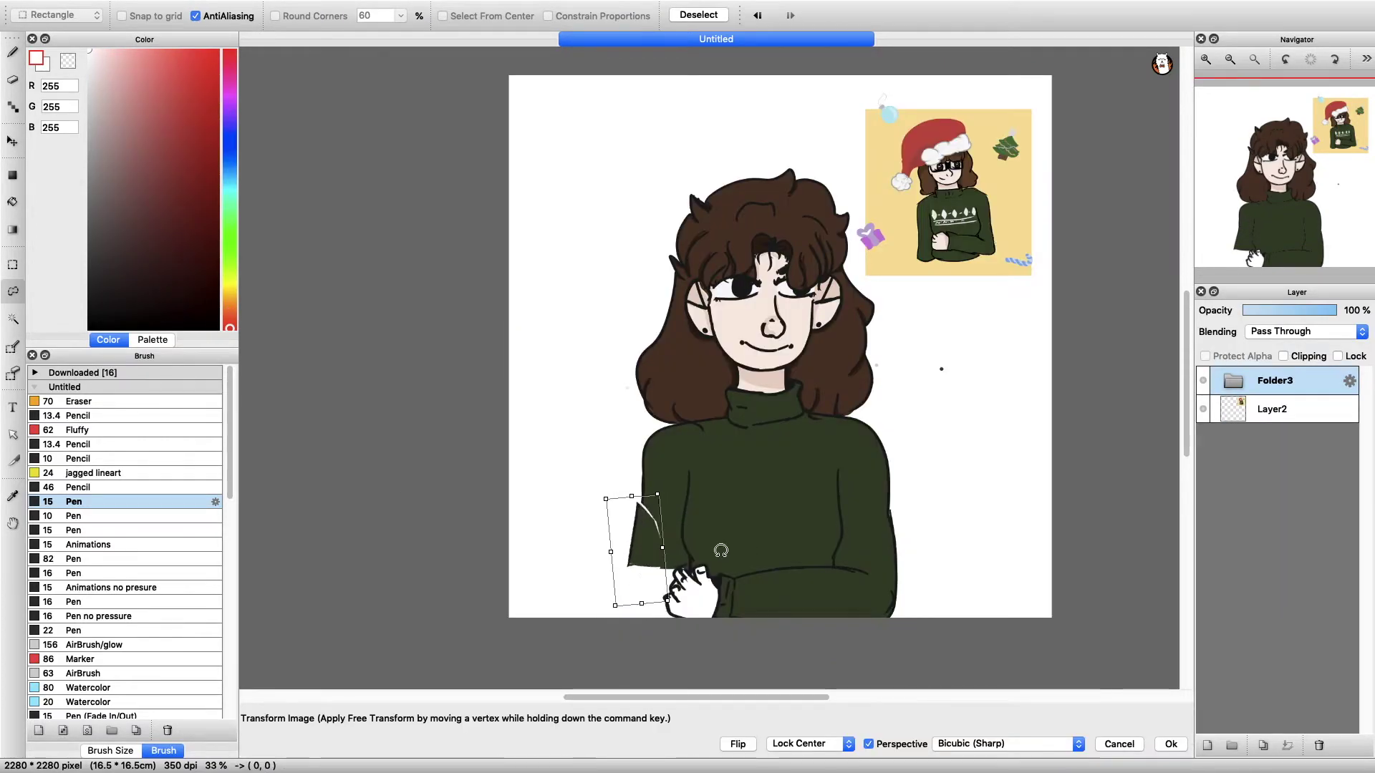
{"action": "key", "text": "Return"}
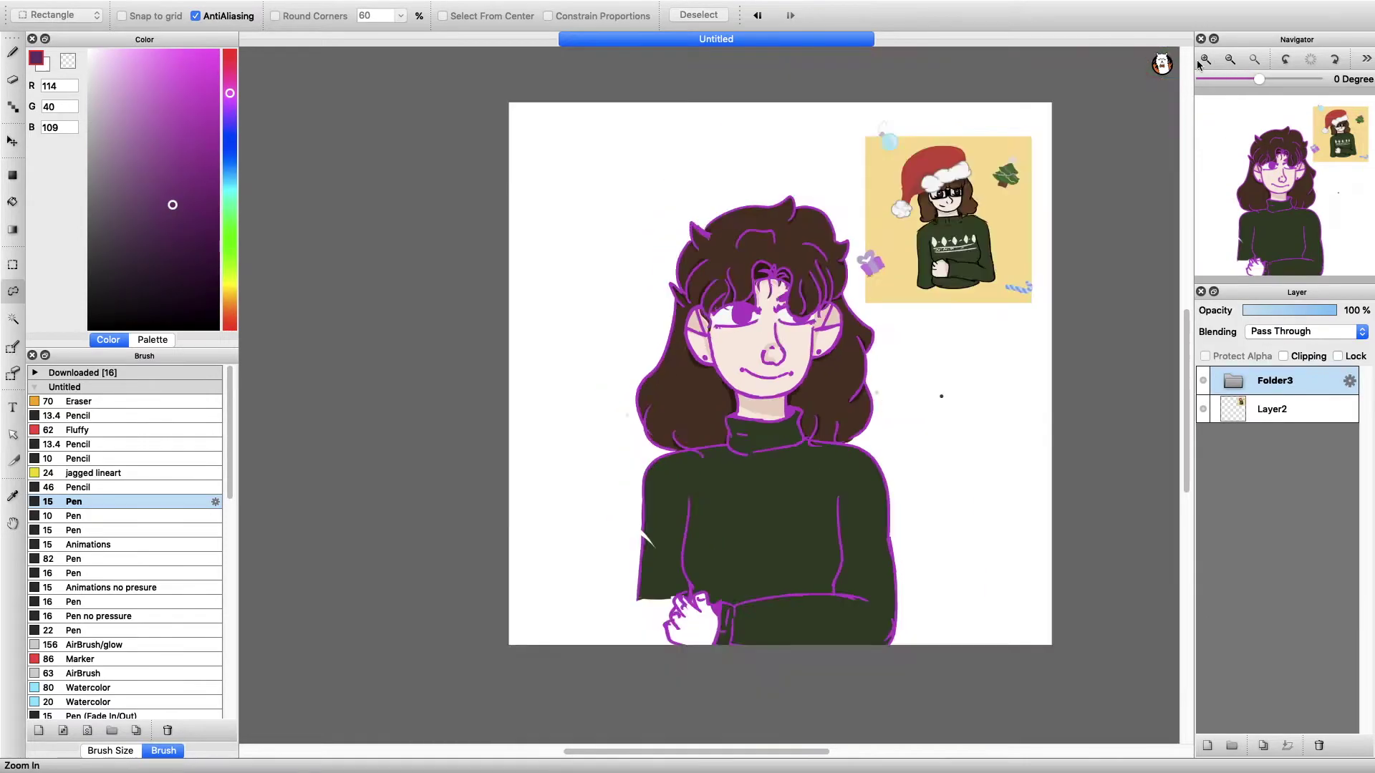
- Mend the left sleeve's outline and paint its white gap with the green RGB 51, 67, 40
{"action": "scroll", "coordinate": [625, 414], "scroll_direction": "up", "scroll_amount": 2}
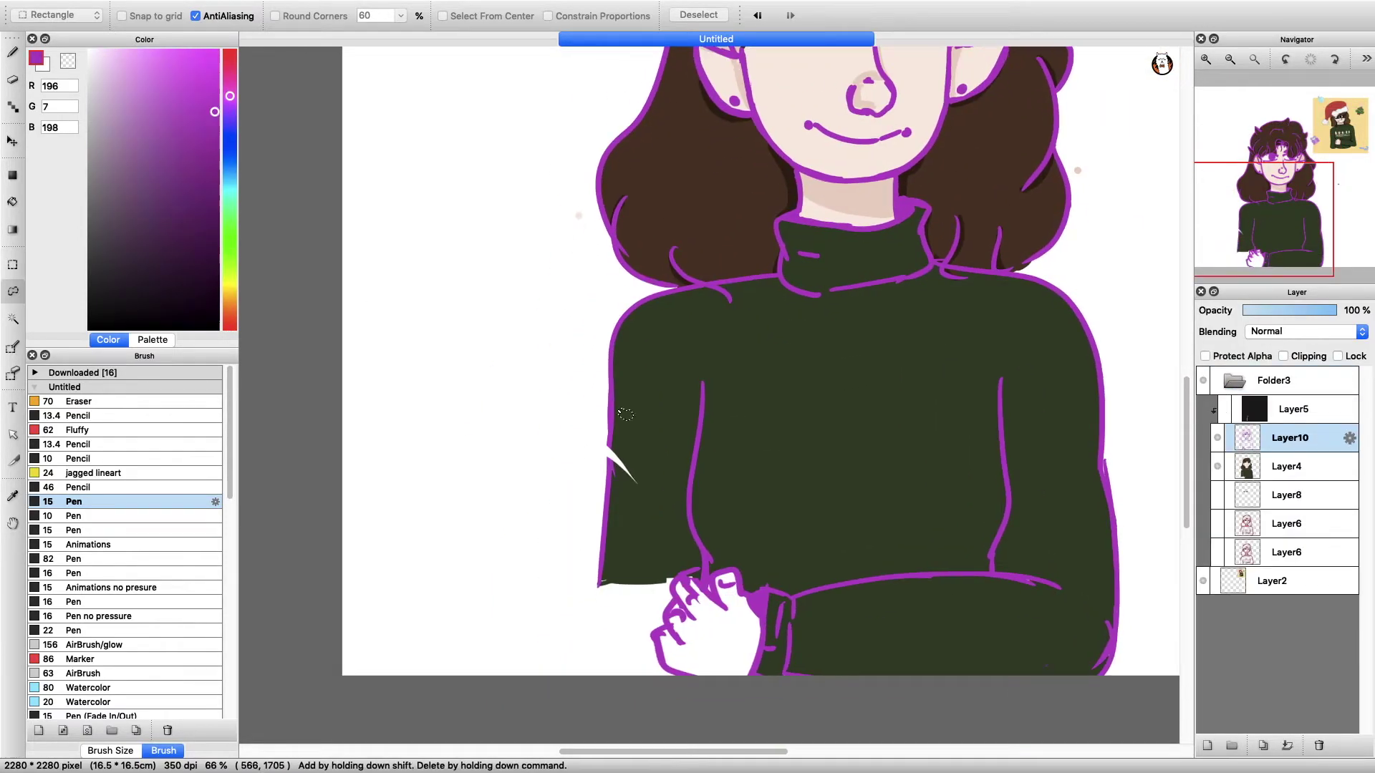
{"action": "key", "text": "b"}
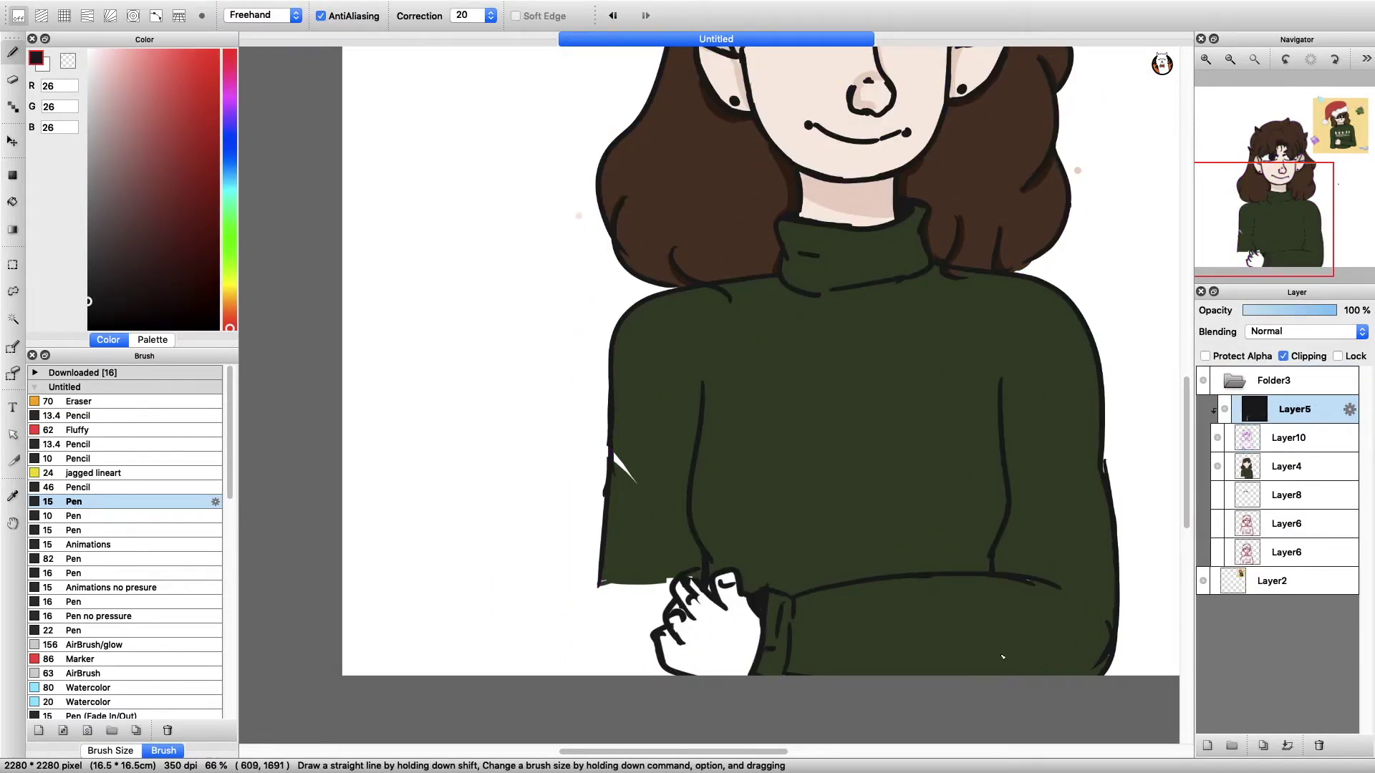
{"action": "left_click", "coordinate": [614, 458], "text": "alt"}
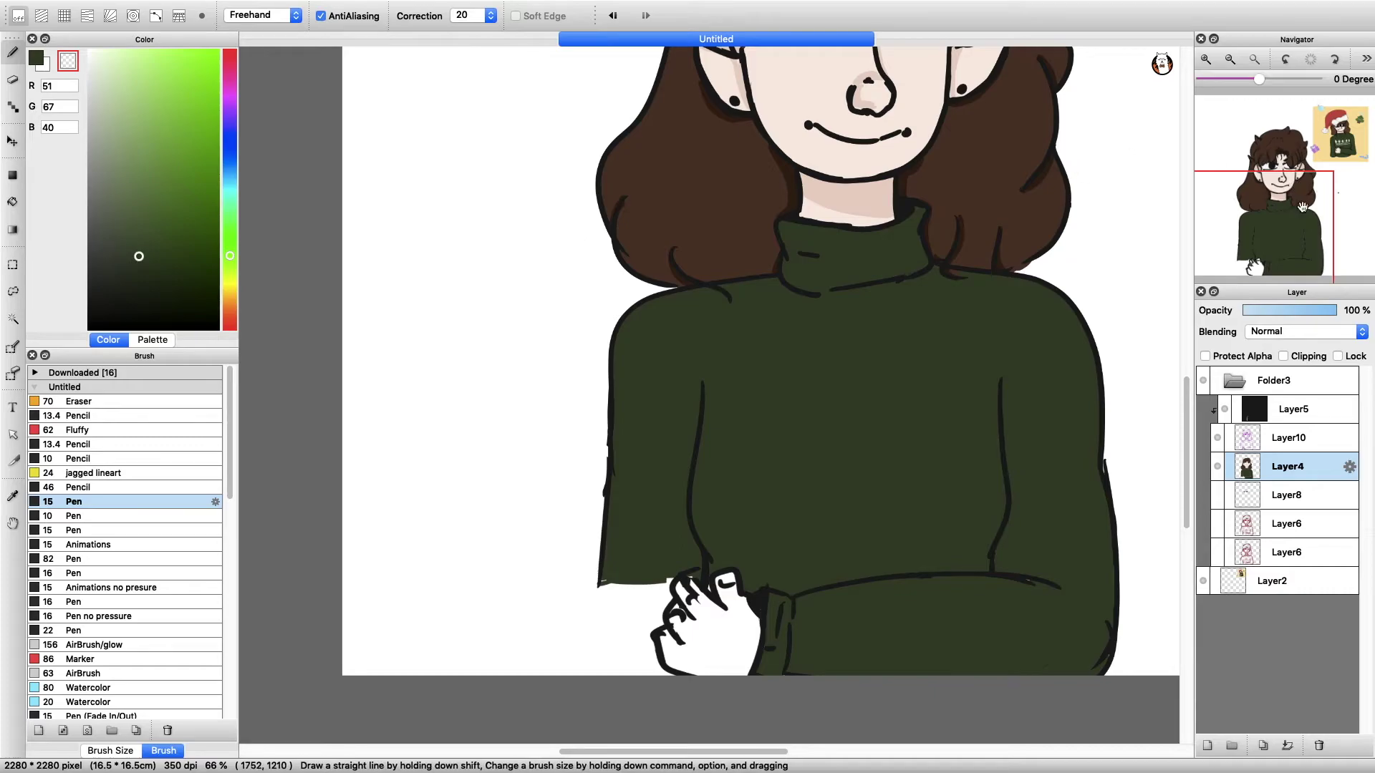
- Add a layer above Layer4 and set up the size 80 Watercolor brush with the pink RGB 245, 185, 170
{"action": "scroll", "coordinate": [1227, 113], "scroll_direction": "down", "scroll_amount": 2}
{"action": "left_click", "coordinate": [891, 227], "text": "alt"}
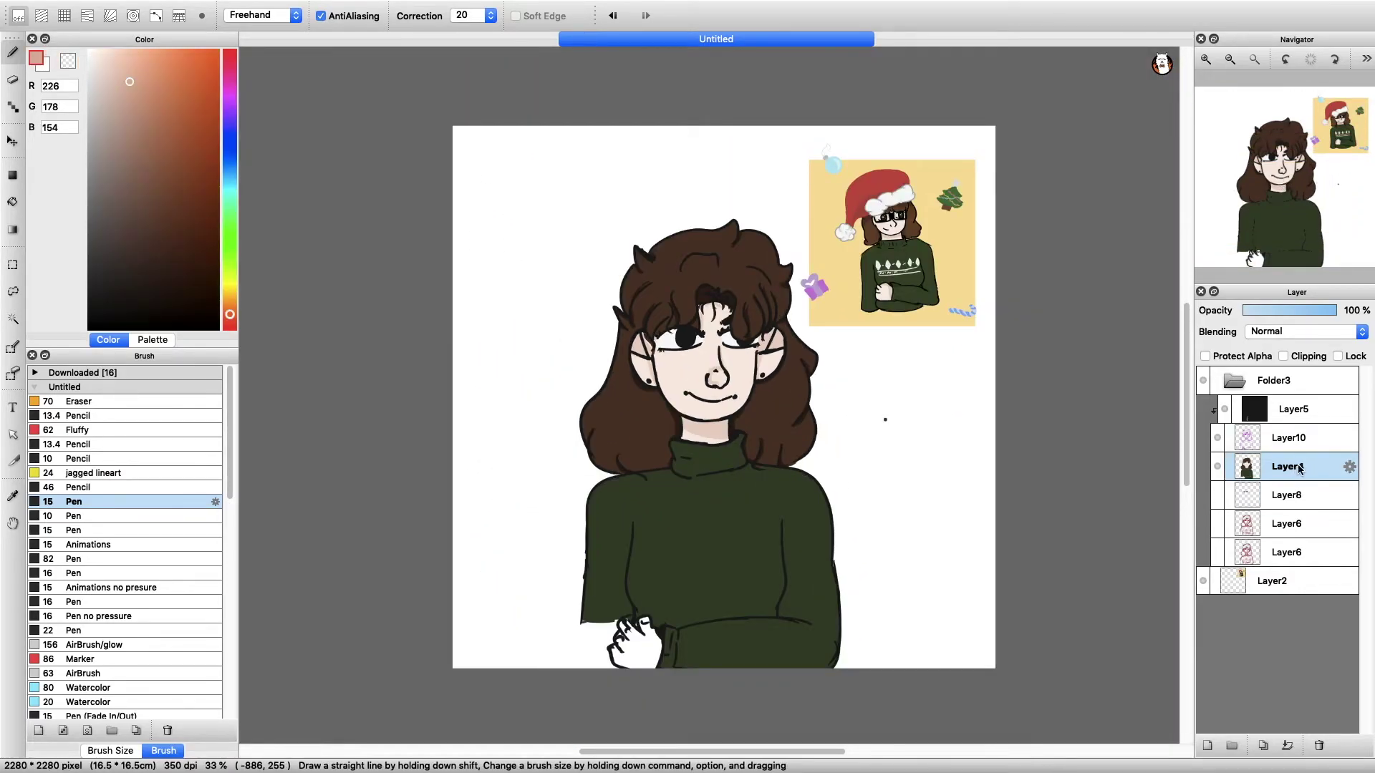
{"action": "left_click", "coordinate": [1208, 746]}
{"action": "scroll", "coordinate": [1226, 113], "scroll_direction": "up", "scroll_amount": 2}
{"action": "left_click", "coordinate": [89, 702]}
{"action": "left_click_drag", "start_coordinate": [610, 323], "coordinate": [629, 394]}
{"action": "key", "text": "super+z"}
{"action": "left_click", "coordinate": [230, 321]}
{"action": "left_click", "coordinate": [129, 60]}
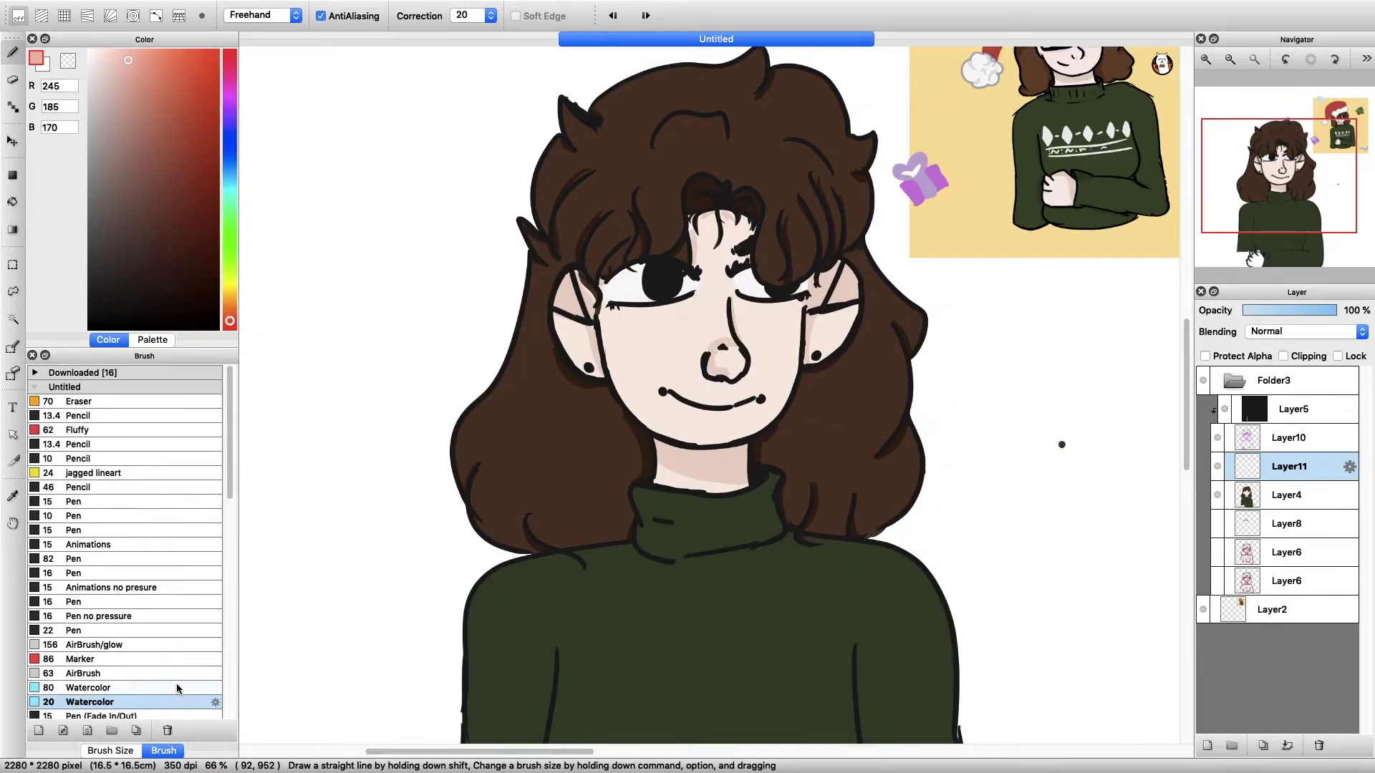
{"action": "left_click", "coordinate": [90, 688]}
- Paint pink watercolour blush on both cheeks and the bridge of the nose
{"action": "left_click_drag", "start_coordinate": [617, 315], "coordinate": [616, 401]}
{"action": "left_click_drag", "start_coordinate": [792, 305], "coordinate": [784, 408]}
{"action": "mouse_move", "coordinate": [706, 322]}
{"action": "left_mouse_down"}
{"action": "mouse_move", "coordinate": [734, 342]}
{"action": "mouse_move", "coordinate": [716, 337]}
{"action": "left_mouse_up"}
- Blend the blush into the face using tones sampled from the cheek and the surrounding skin
{"action": "left_click", "coordinate": [626, 333], "text": "alt"}
{"action": "mouse_move", "coordinate": [634, 380]}
{"action": "left_mouse_down"}
{"action": "mouse_move", "coordinate": [626, 346]}
{"action": "mouse_move", "coordinate": [696, 313]}
{"action": "mouse_move", "coordinate": [770, 379]}
{"action": "left_mouse_up"}
{"action": "left_click", "coordinate": [713, 337], "text": "alt"}
{"action": "left_click_drag", "start_coordinate": [709, 322], "coordinate": [706, 362]}
{"action": "left_click_drag", "start_coordinate": [620, 333], "coordinate": [623, 387]}
{"action": "left_click_drag", "start_coordinate": [777, 387], "coordinate": [790, 340]}
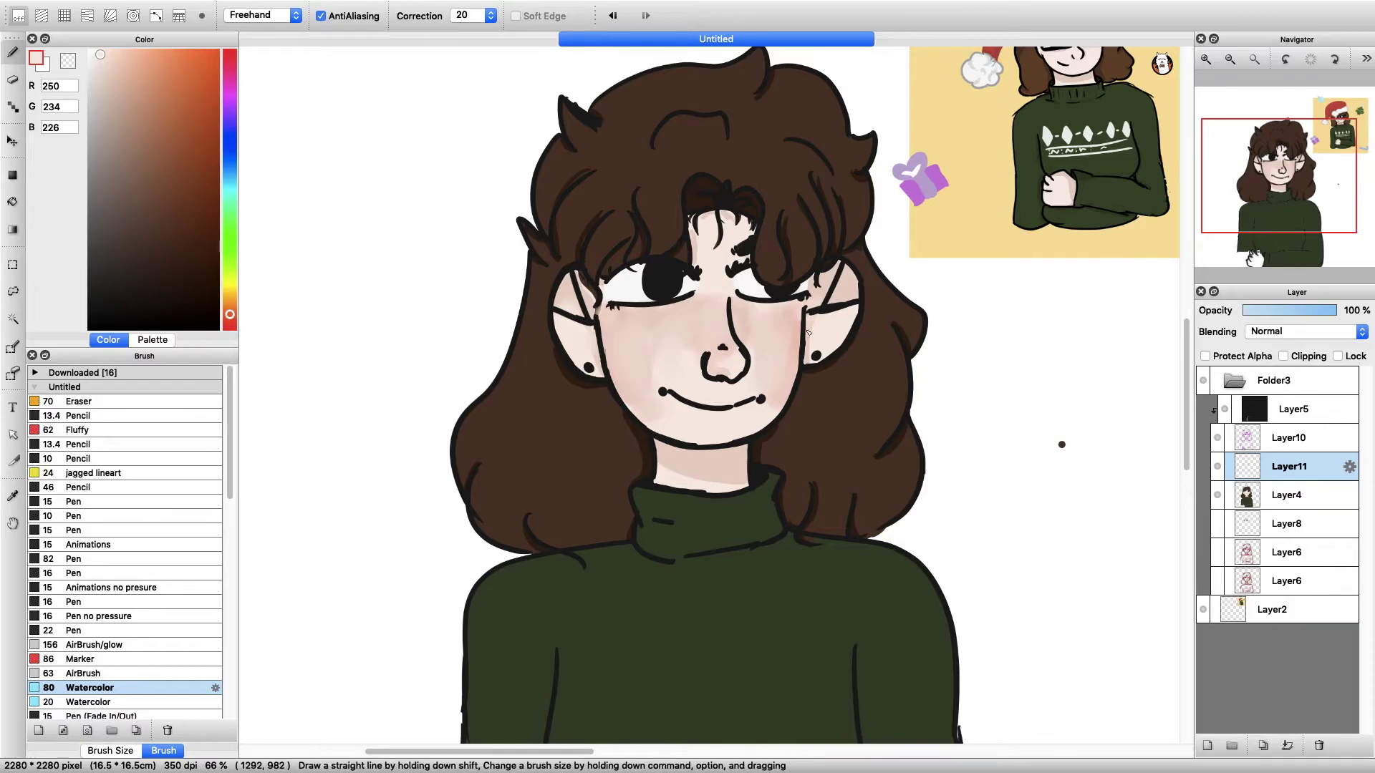
- Fill the hand on Layer4 with the pale skin colour RGB 250, 234, 226
{"action": "key", "text": "super+0"}
{"action": "left_click", "coordinate": [1287, 495]}
{"action": "key", "text": "g"}
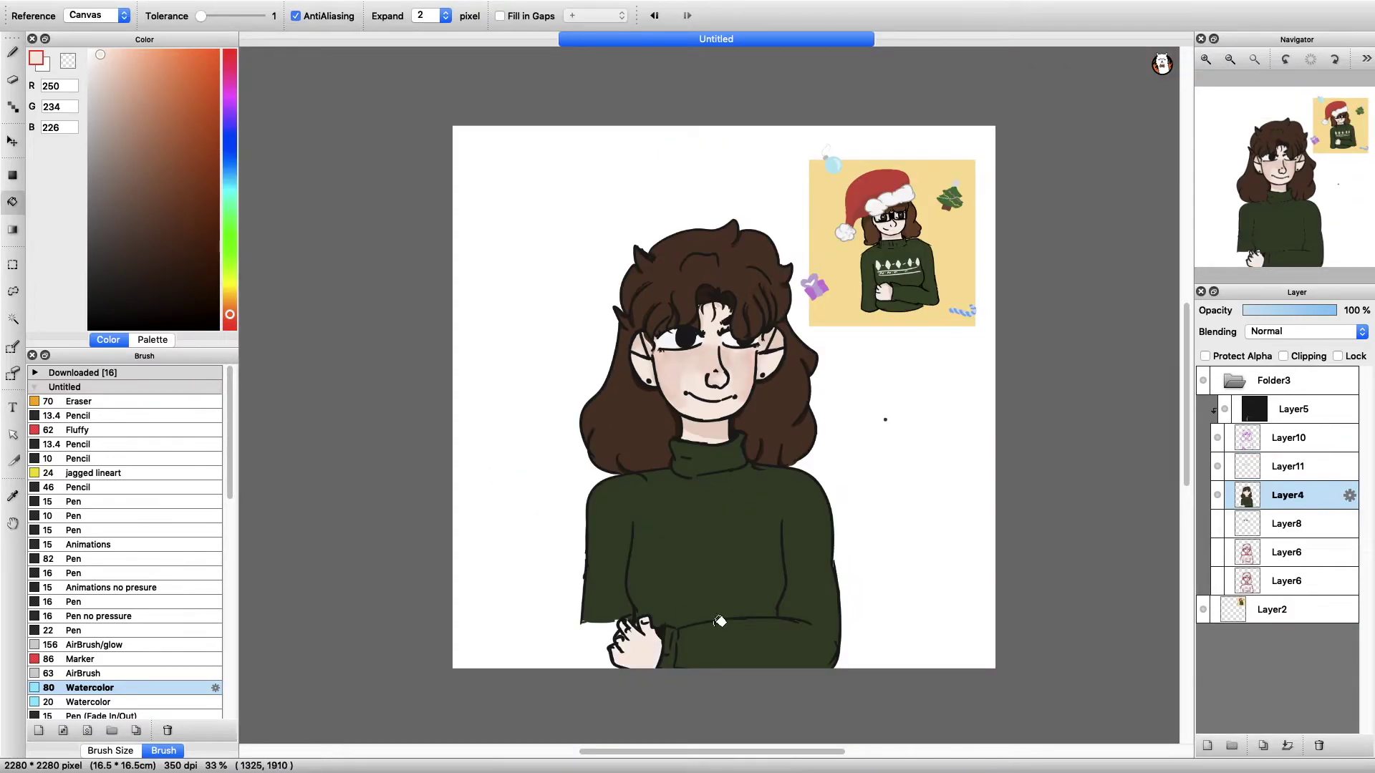
- Extend the left sleeve's outline to the canvas's lower edge on Layer10 with the size 15 Pen in purple RGB 196, 7, 198
{"action": "left_click", "coordinate": [719, 620], "text": "alt"}
{"action": "left_click", "coordinate": [13, 54]}
{"action": "left_click", "coordinate": [1290, 437]}
{"action": "left_click", "coordinate": [698, 387], "text": "alt"}
{"action": "key", "text": "super+plus"}
{"action": "key", "text": "super+plus"}
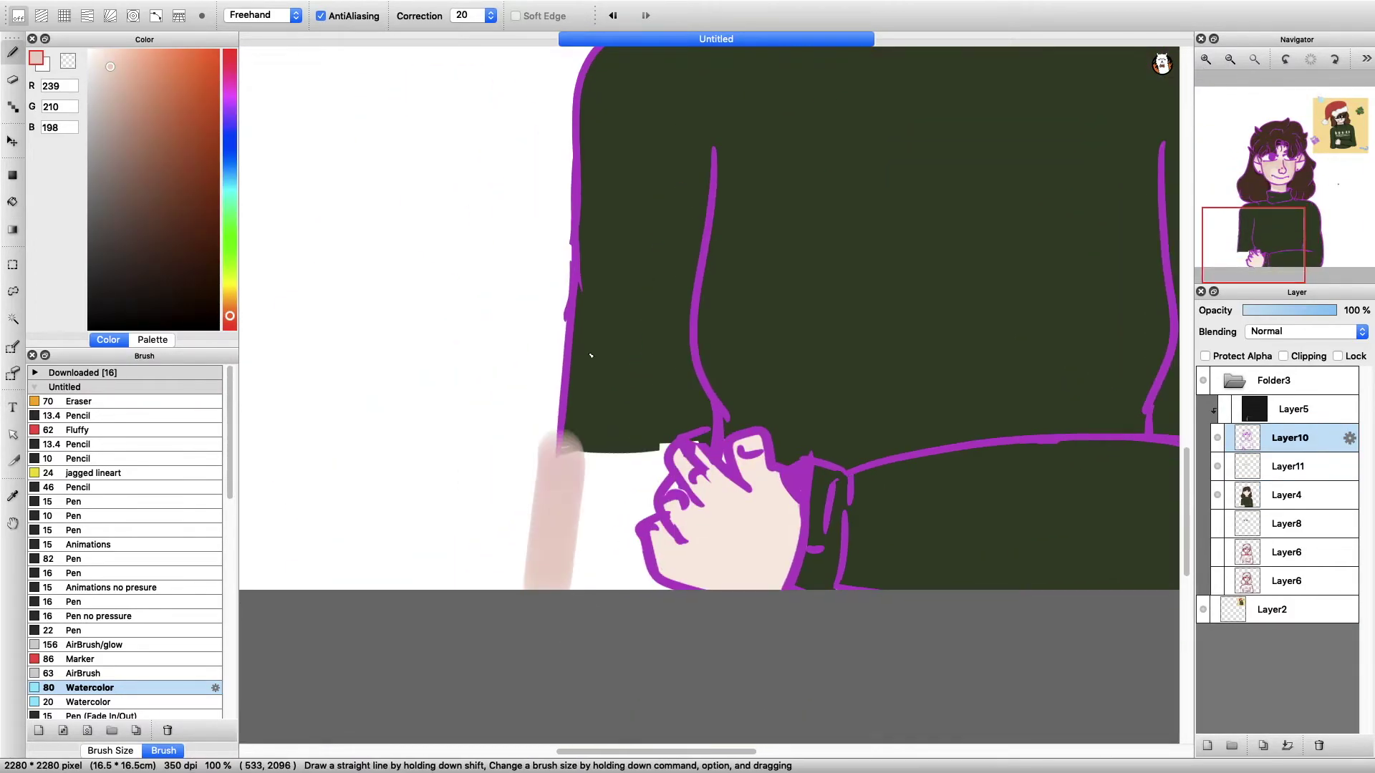
{"action": "left_click", "coordinate": [179, 502]}
{"action": "left_click", "coordinate": [562, 441], "text": "alt"}
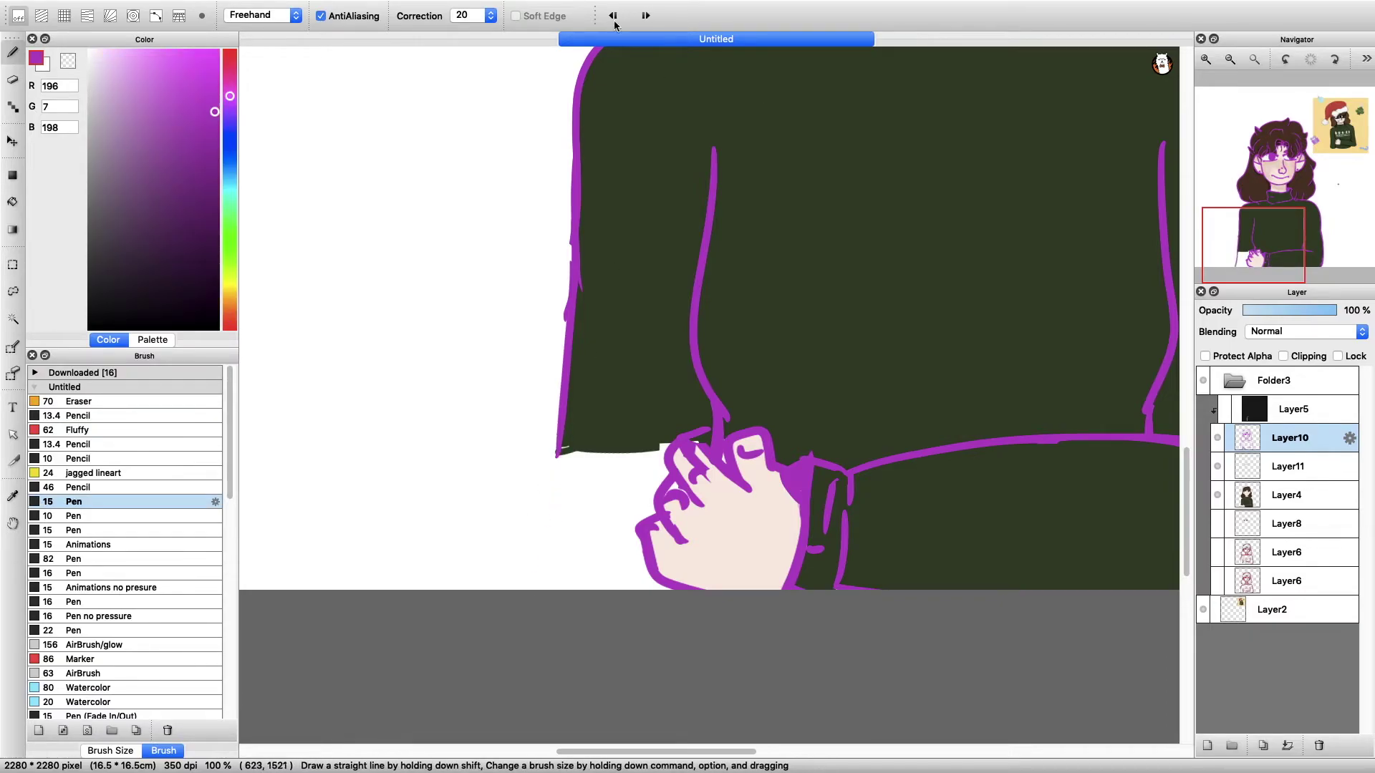
- Fill the lower left sleeve on Layer4 with green RGB 51, 67, 40 and paint the gaps around the fingers in RGB 250, 234, 226
{"action": "left_click", "coordinate": [816, 285], "text": "alt"}
{"action": "key", "text": "super+minus"}
{"action": "left_click", "coordinate": [1225, 409]}
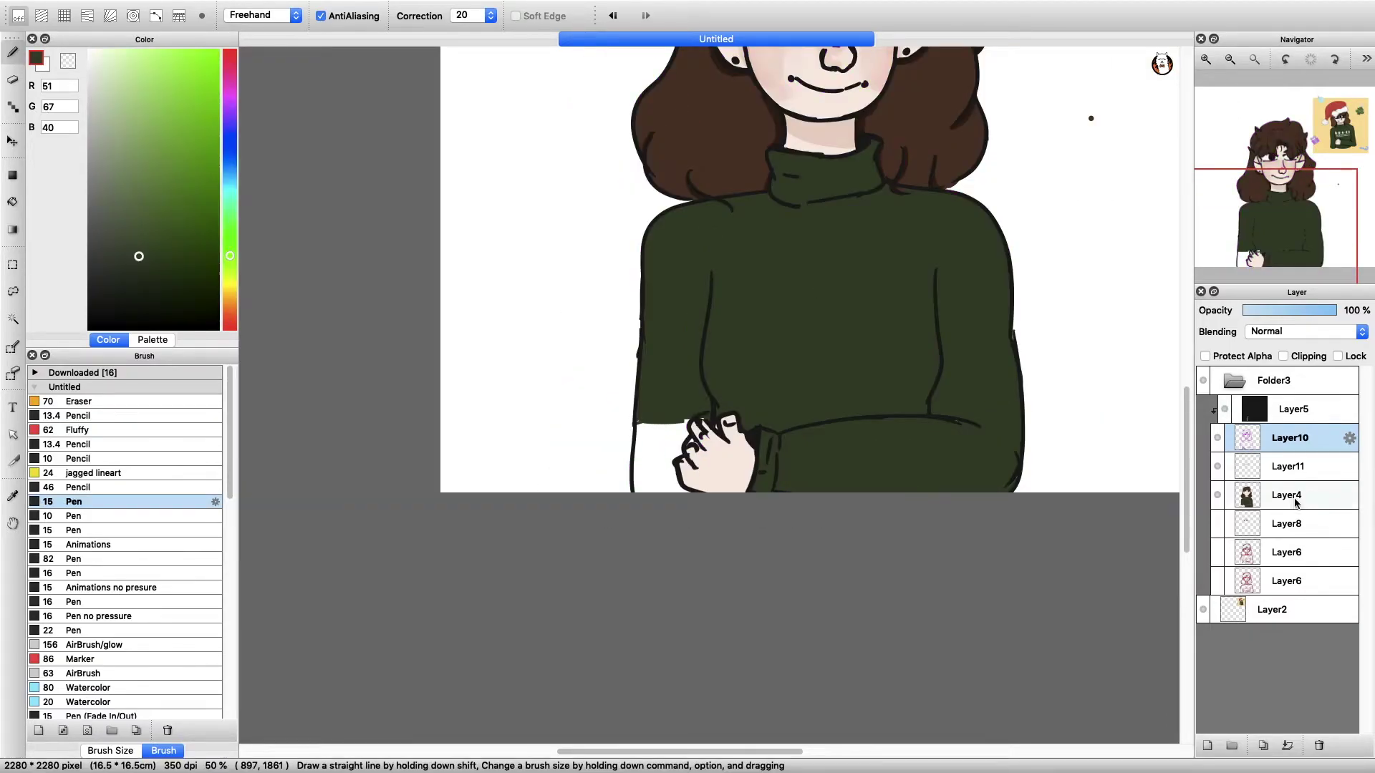
{"action": "left_click", "coordinate": [1255, 495]}
{"action": "key", "text": "g"}
{"action": "left_click", "coordinate": [655, 451]}
{"action": "key", "text": "b"}
{"action": "key", "text": "super+plus"}
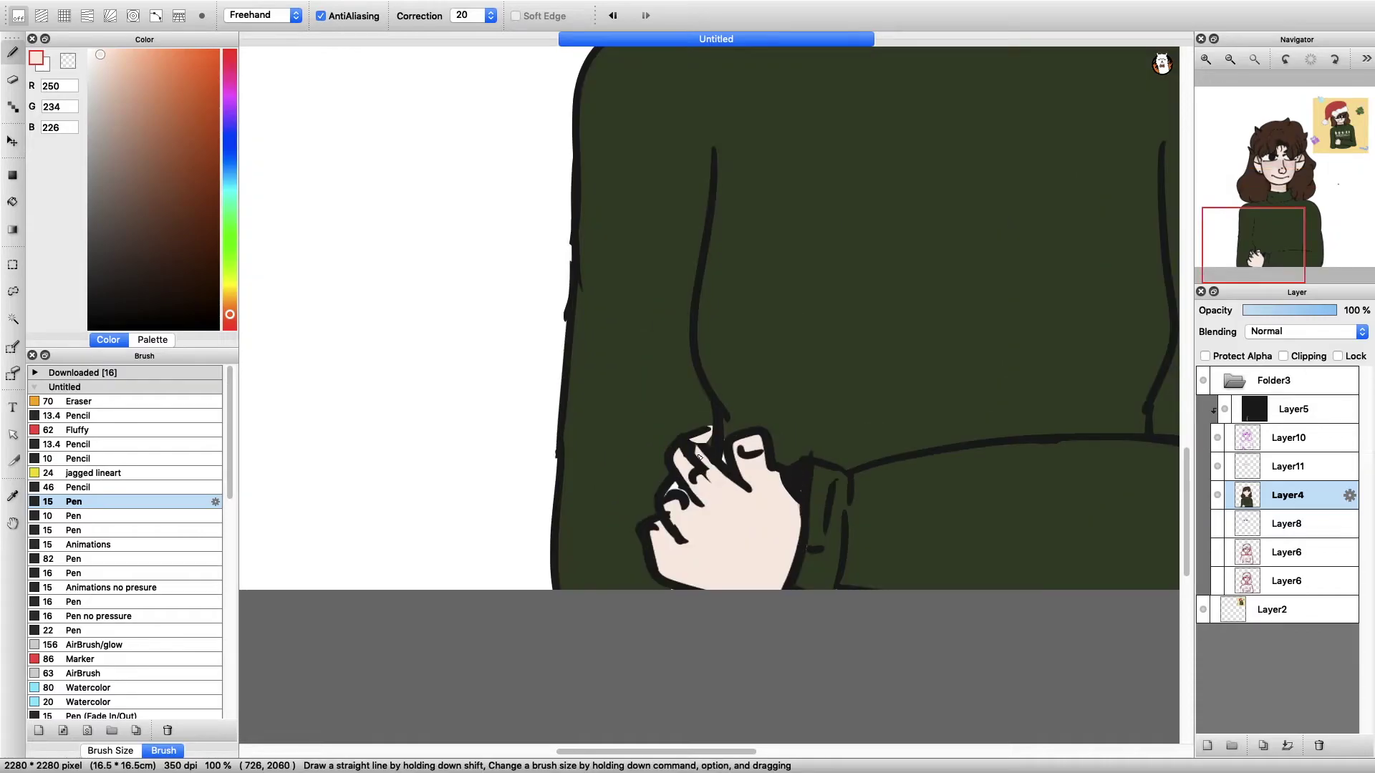
{"action": "key", "text": "super+minus"}
- Paint soft blush on the hand with the size 80 Watercolor brush in RGB 243, 176, 154, blending it with the sampled skin colour
{"action": "left_click", "coordinate": [698, 297], "text": "alt"}
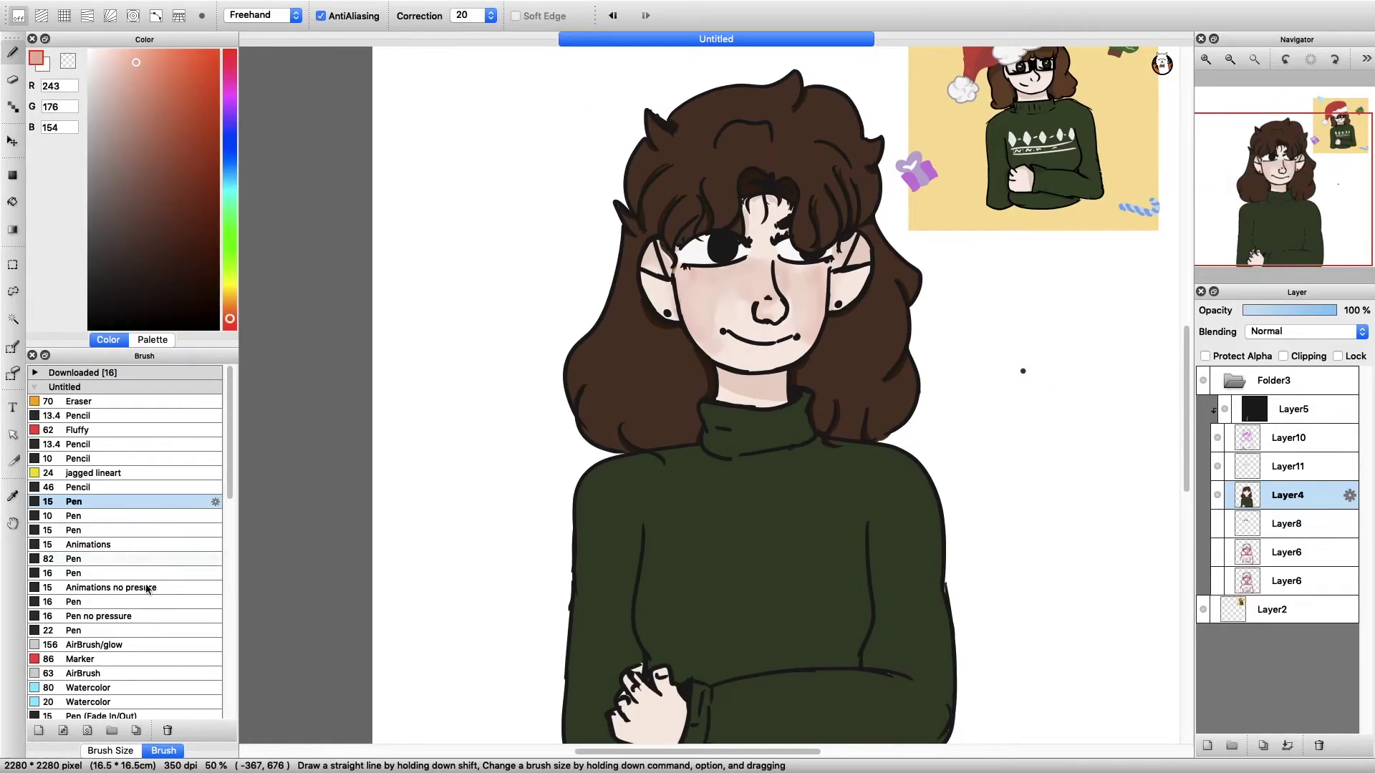
{"action": "left_click", "coordinate": [165, 689]}
{"action": "scroll", "coordinate": [672, 394], "scroll_direction": "right", "scroll_amount": 3}
{"action": "left_click", "coordinate": [519, 693], "text": "alt"}
{"action": "left_click_drag", "start_coordinate": [502, 703], "coordinate": [541, 716]}
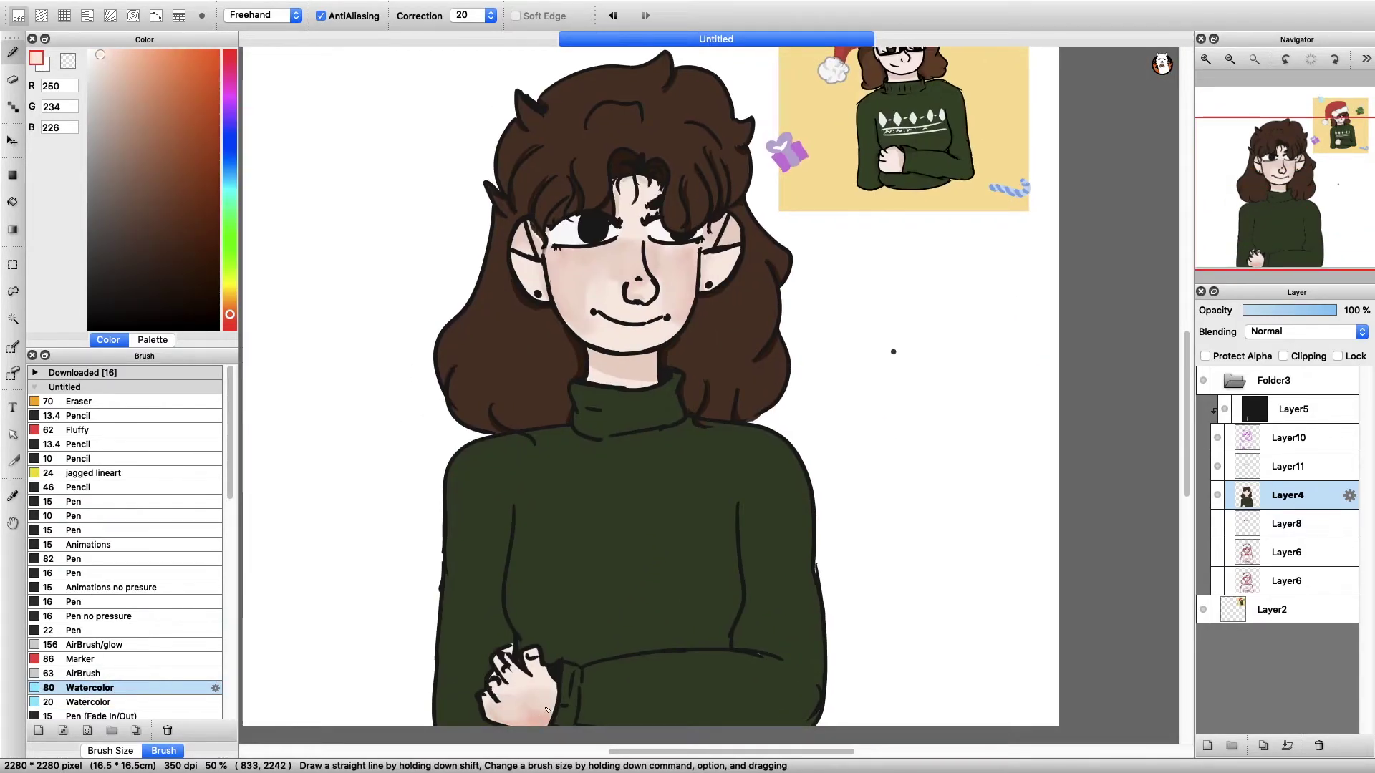
- Soften the neck shadow on Layer11 with the Watercolor brush, blending RGB 236, 209, 195 into the pale skin
{"action": "left_click", "coordinate": [623, 373], "text": "alt"}
{"action": "left_click_drag", "start_coordinate": [609, 369], "coordinate": [644, 385]}
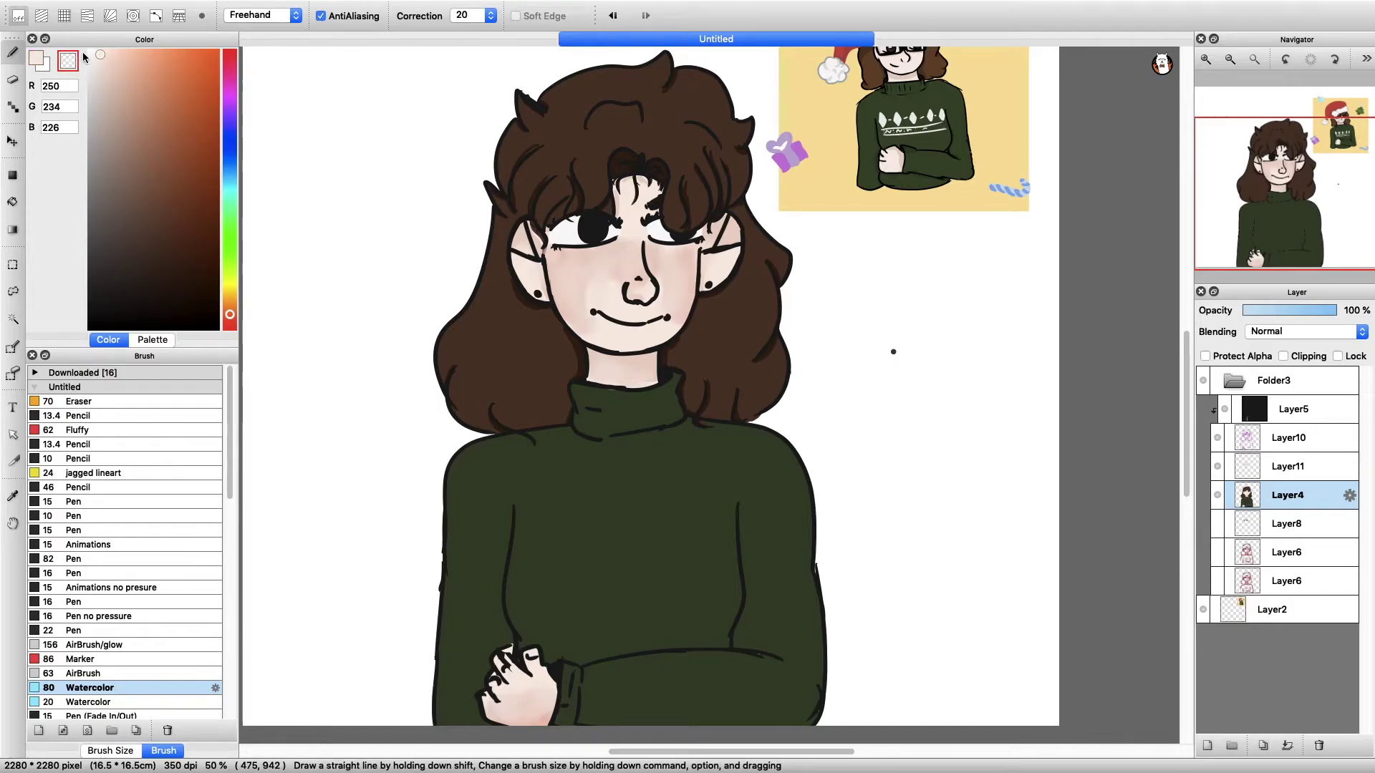
{"action": "left_click", "coordinate": [618, 368], "text": "alt"}
{"action": "key", "text": "super+plus"}
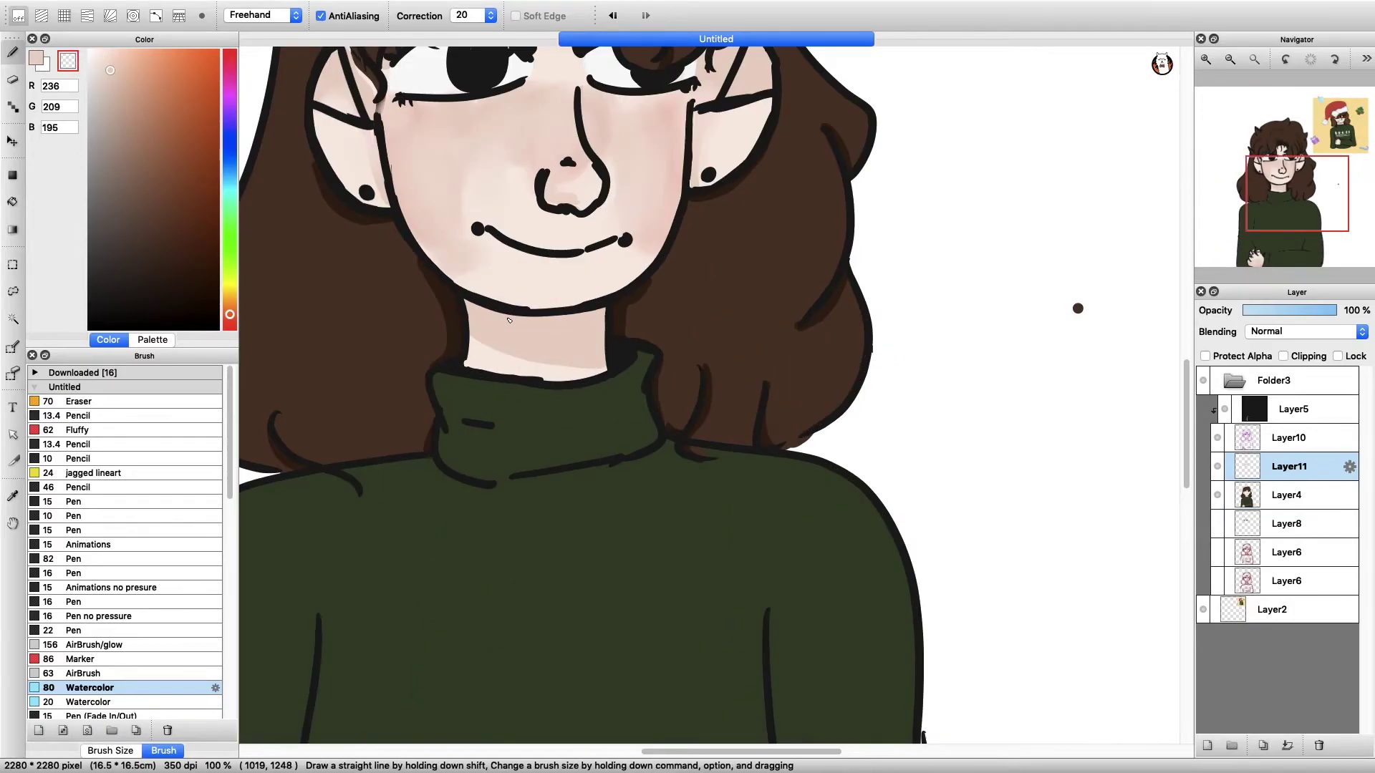
{"action": "left_click", "coordinate": [549, 365], "text": "alt"}
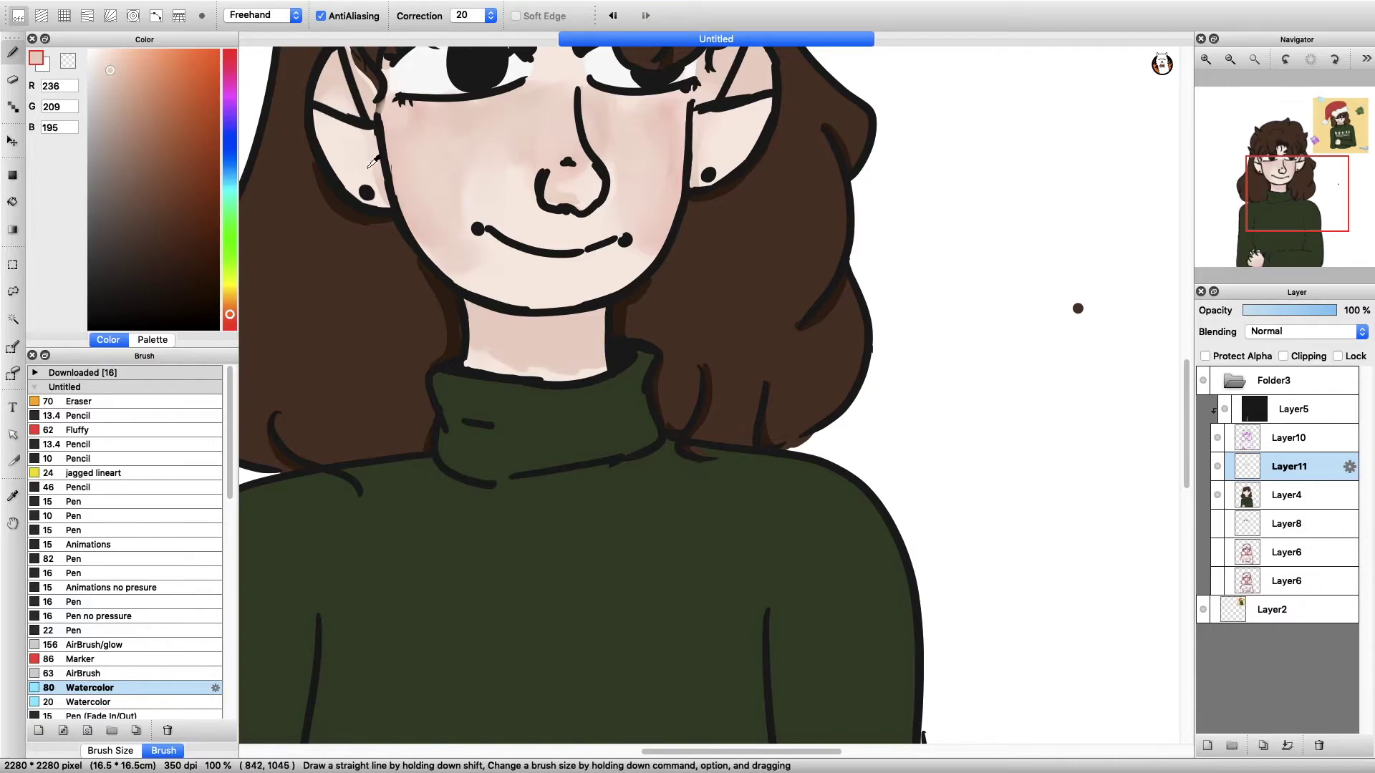
{"action": "left_click_drag", "start_coordinate": [494, 337], "coordinate": [549, 365]}
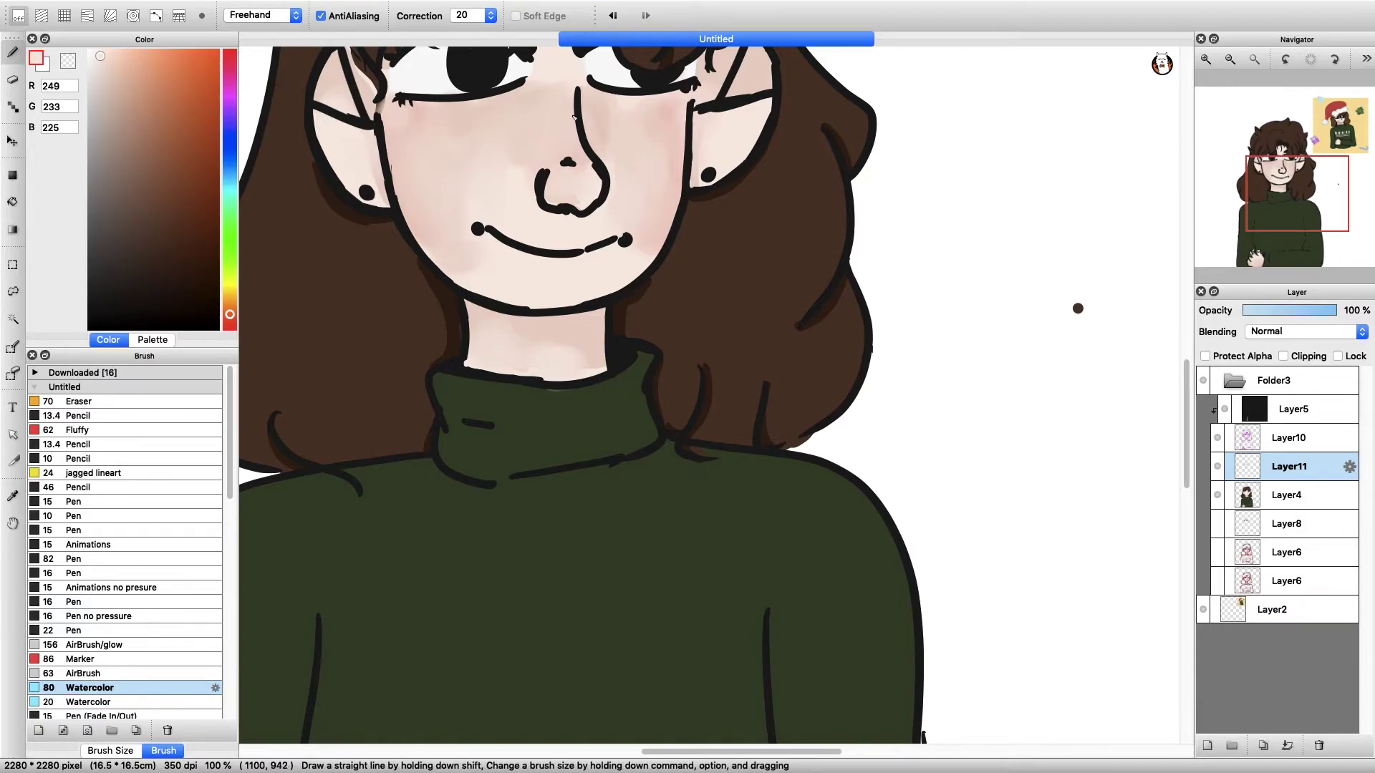
{"action": "key", "text": "super+minus"}
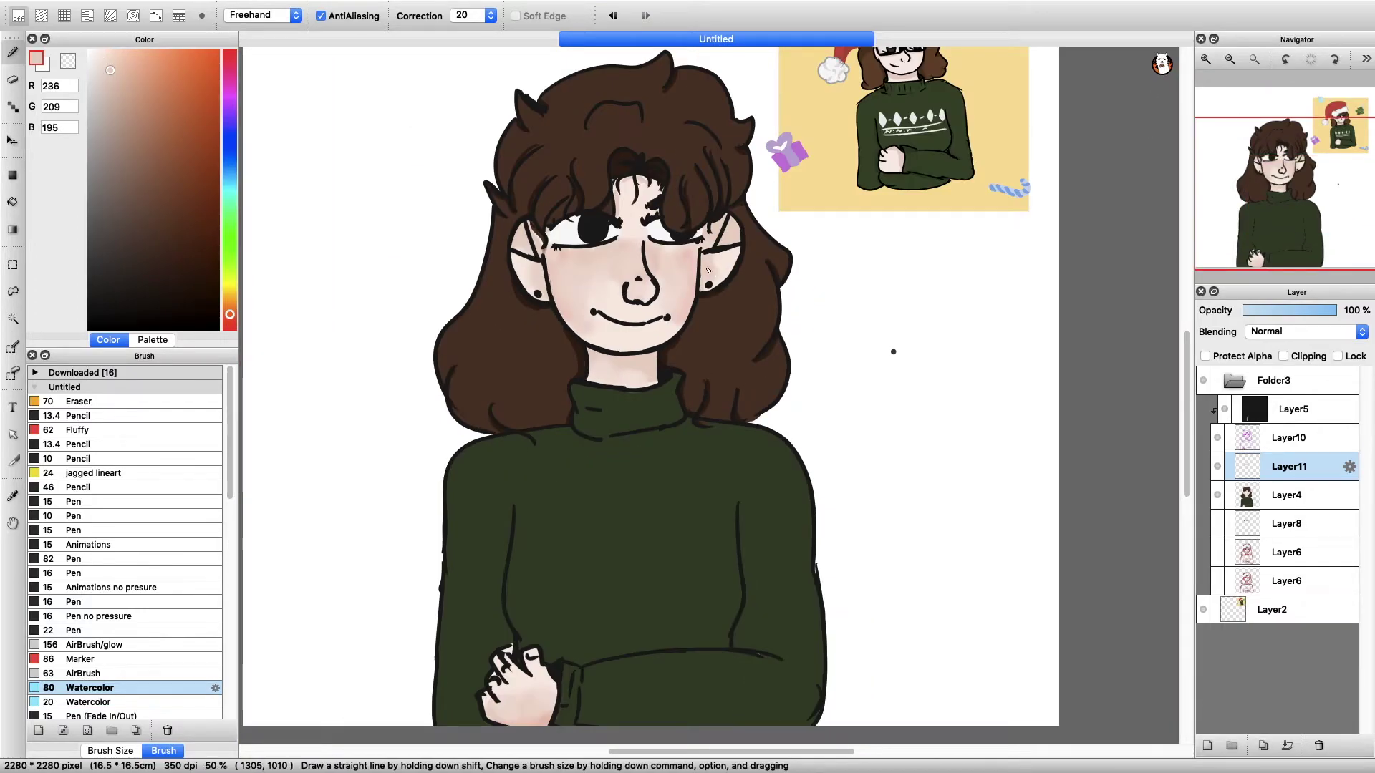
- Blend the blush across the forehead and face with the size 80 Watercolor brush in the sampled skin colour RGB 250, 234, 226
{"action": "left_click", "coordinate": [630, 195], "text": "alt"}
{"action": "left_click", "coordinate": [630, 207], "text": "alt"}
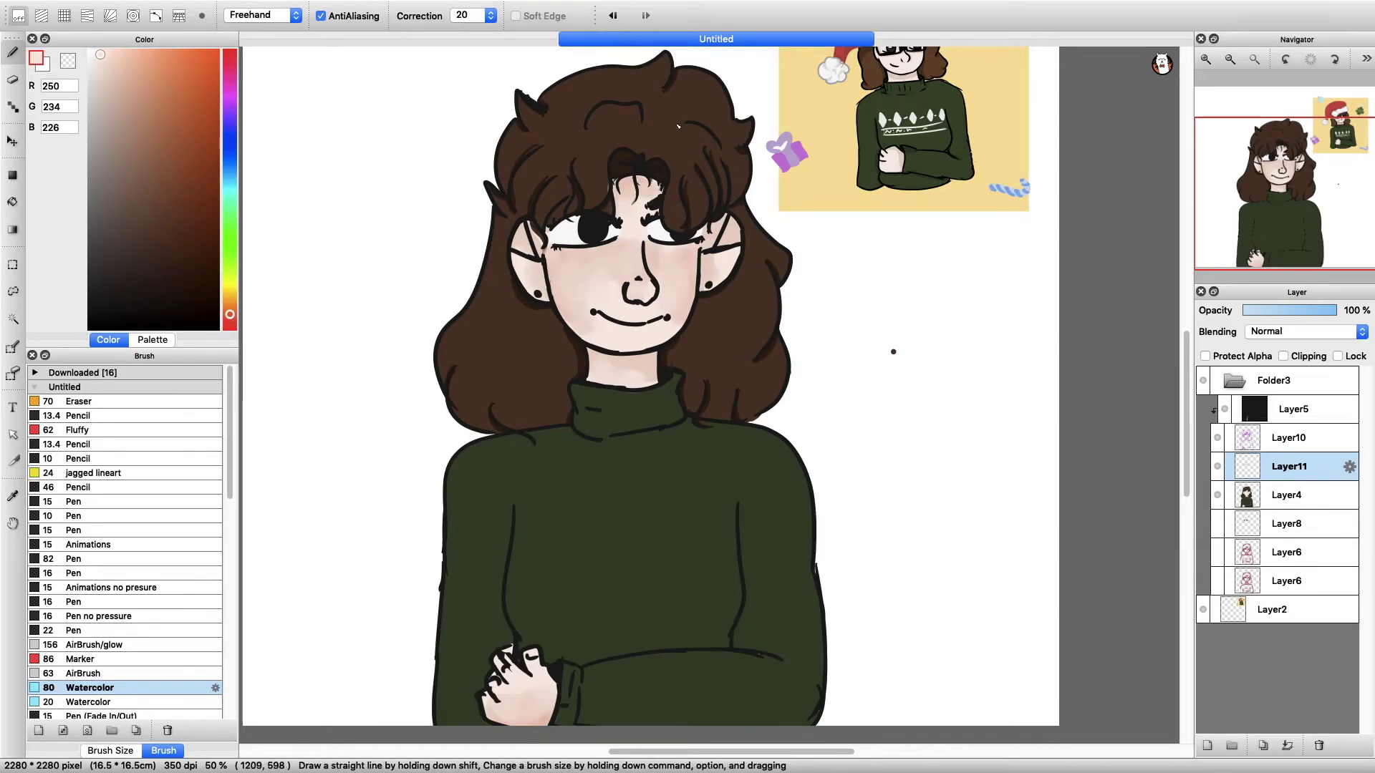
{"action": "key", "text": "super+plus"}
{"action": "key", "text": "e"}
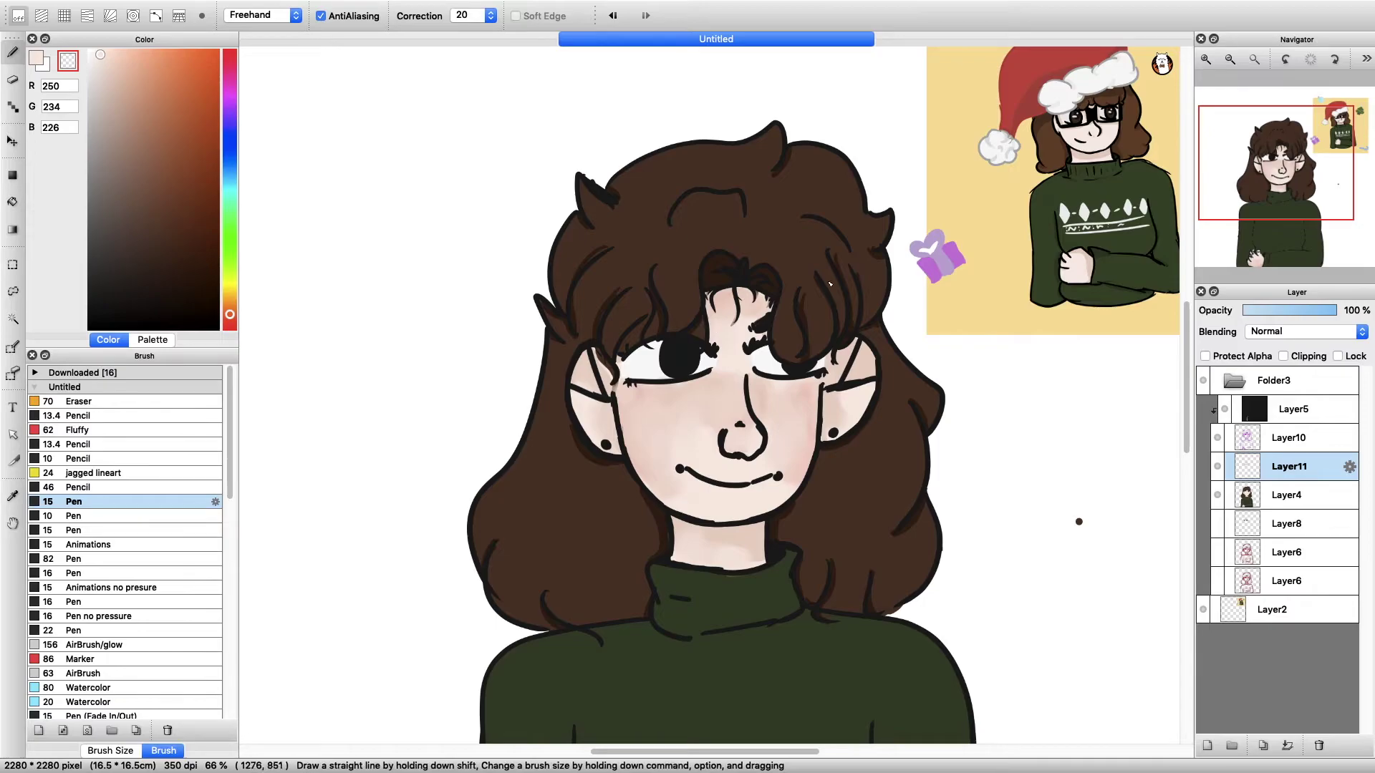
- Delete Layer8 from Folder3
{"action": "left_click", "coordinate": [1229, 58]}
{"action": "left_click", "coordinate": [1230, 58]}
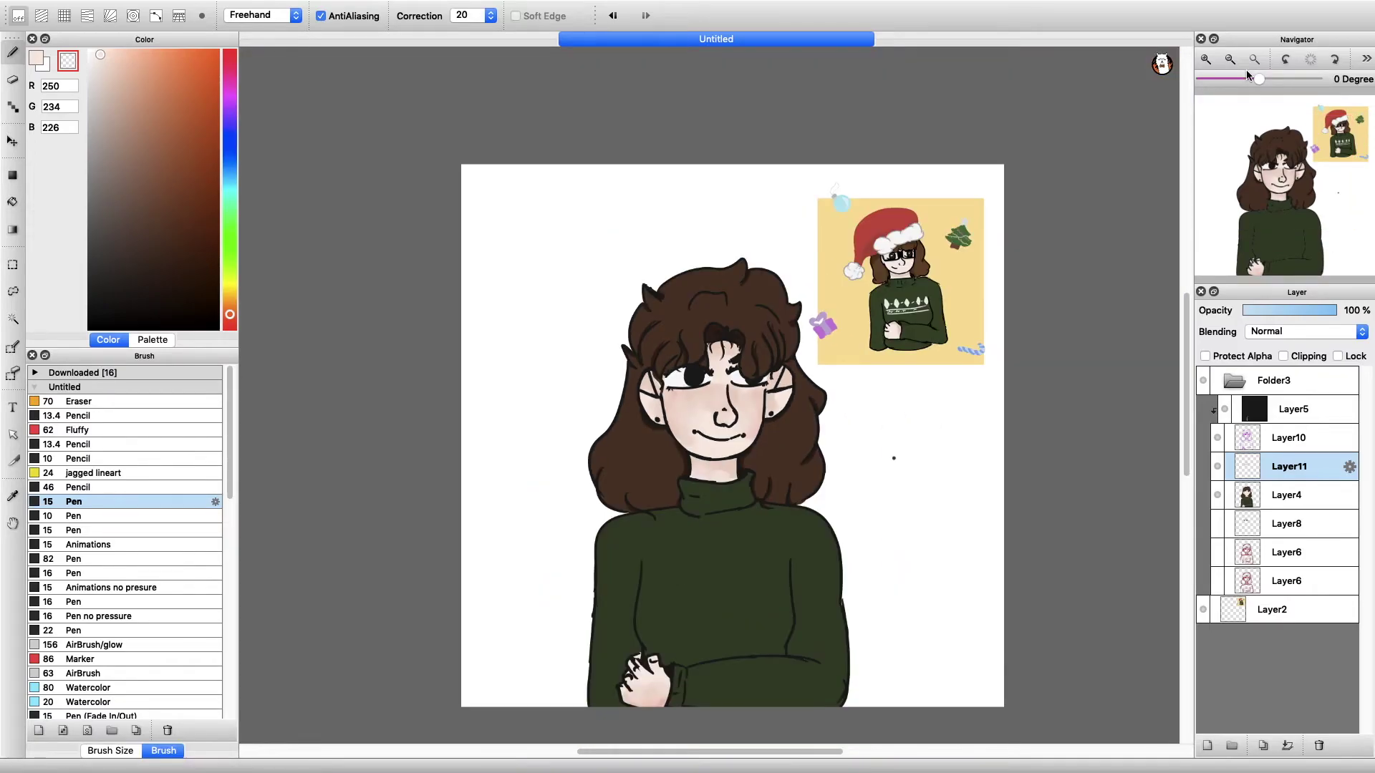
{"action": "left_click_drag", "start_coordinate": [1282, 523], "coordinate": [1274, 404]}
{"action": "key", "text": "Delete"}
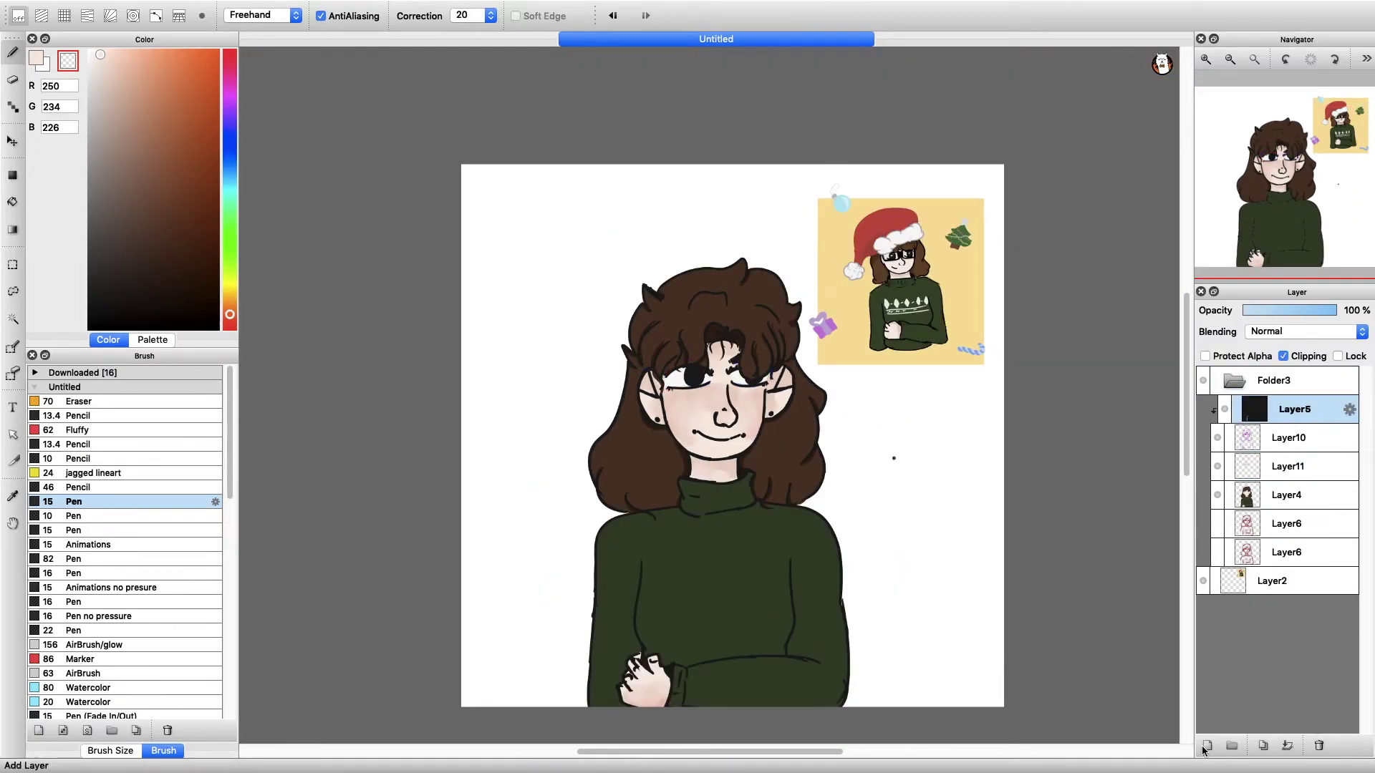
- Draw the glasses frame on a new Layer12 with the size 15 Pen in orange RGB 231, 113, 51 and clip a black Layer5 copy above it
{"action": "key", "text": "super+plus"}
{"action": "left_click", "coordinate": [619, 353], "text": "alt"}
{"action": "left_click_drag", "start_coordinate": [629, 368], "coordinate": [712, 334]}
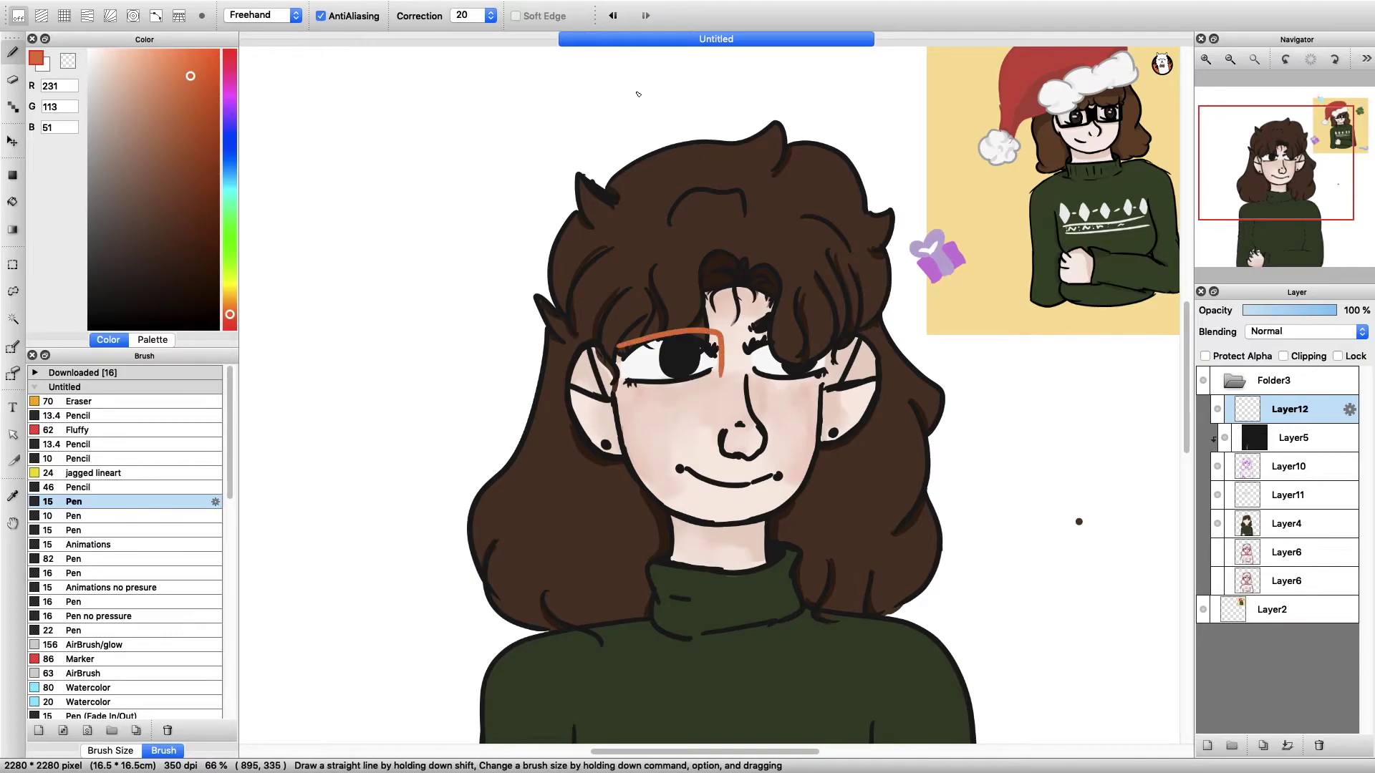
{"action": "left_click", "coordinate": [613, 15]}
{"action": "mouse_move", "coordinate": [631, 383]}
{"action": "left_mouse_down"}
{"action": "mouse_move", "coordinate": [649, 336]}
{"action": "mouse_move", "coordinate": [634, 387]}
{"action": "left_mouse_up"}
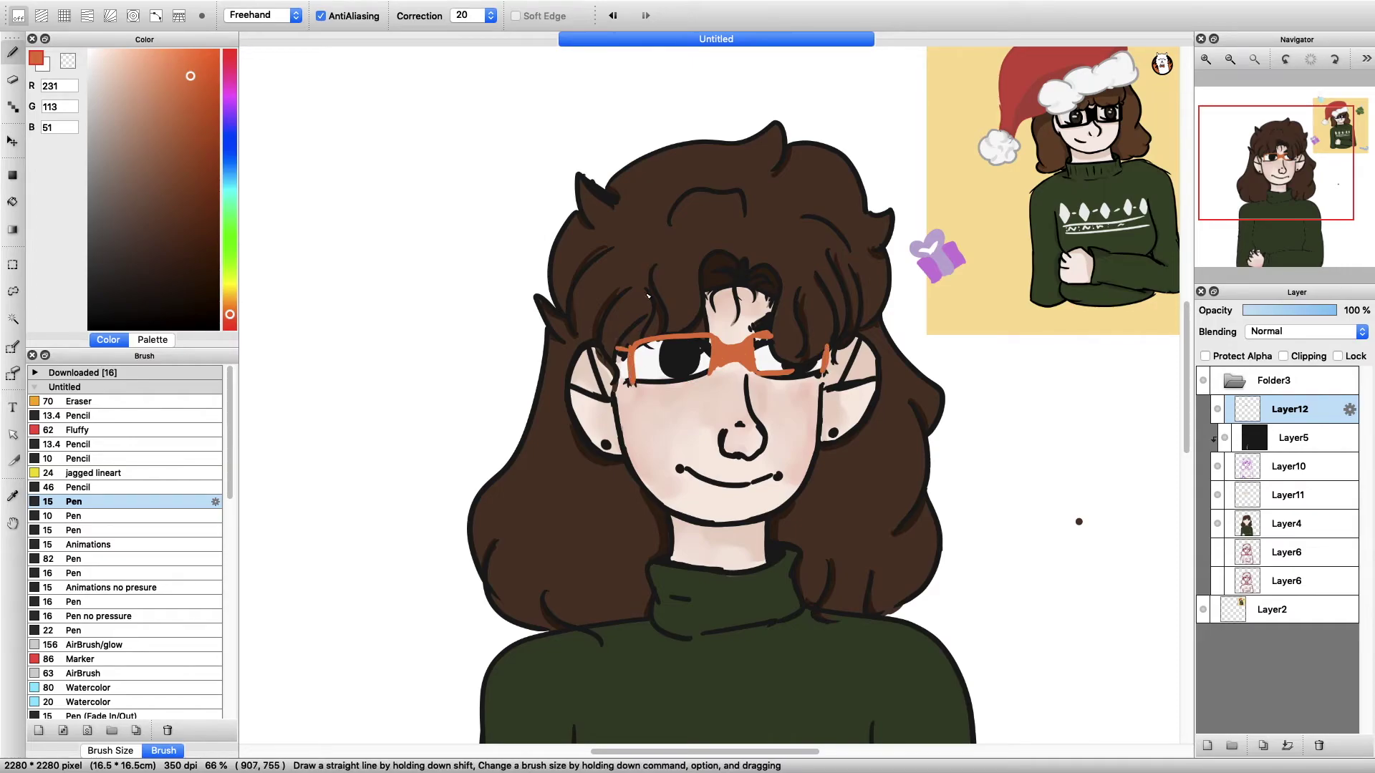
{"action": "left_click_drag", "start_coordinate": [1294, 438], "coordinate": [1293, 401]}
{"action": "left_click_drag", "start_coordinate": [93, 304], "coordinate": [48, 299]}
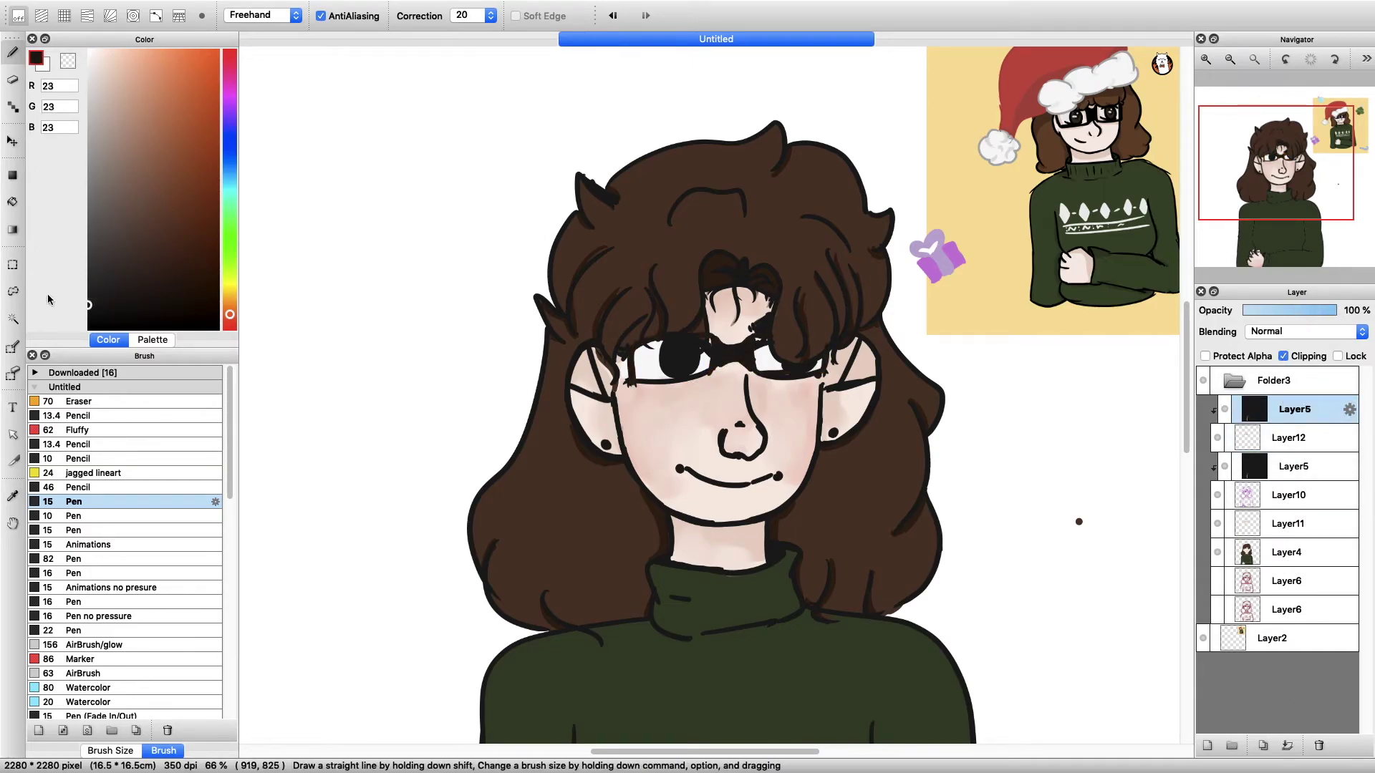
- Fill the background Layer14 with yellow RGB 251, 224, 151 and begin a band in RGB 250, 228, 151 with the grid-snapped Pen
{"action": "key", "text": "g"}
{"action": "scroll", "coordinate": [1247, 102], "scroll_direction": "down", "scroll_amount": 3}
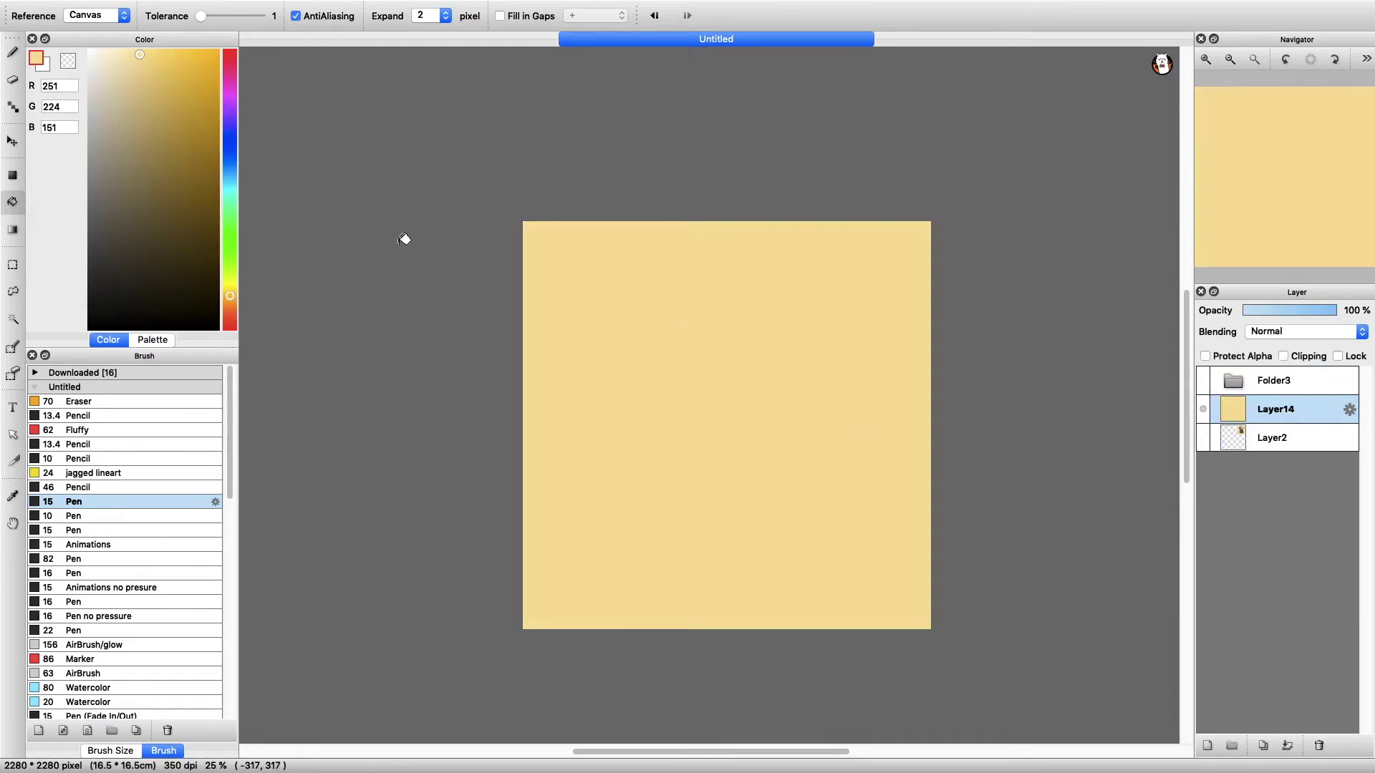
{"action": "left_click", "coordinate": [658, 364], "text": "alt"}
{"action": "key", "text": "b"}
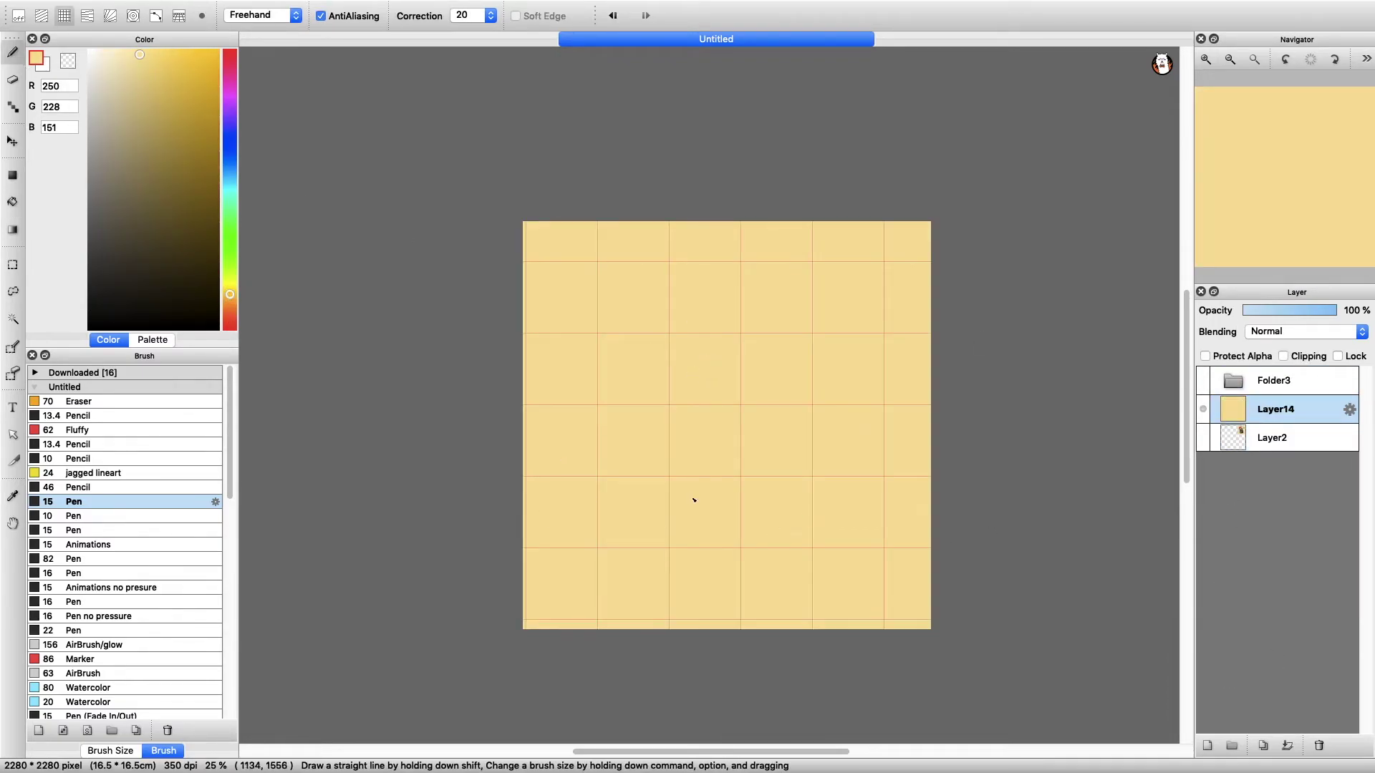
{"action": "key", "text": "g"}
{"action": "key", "text": "b"}
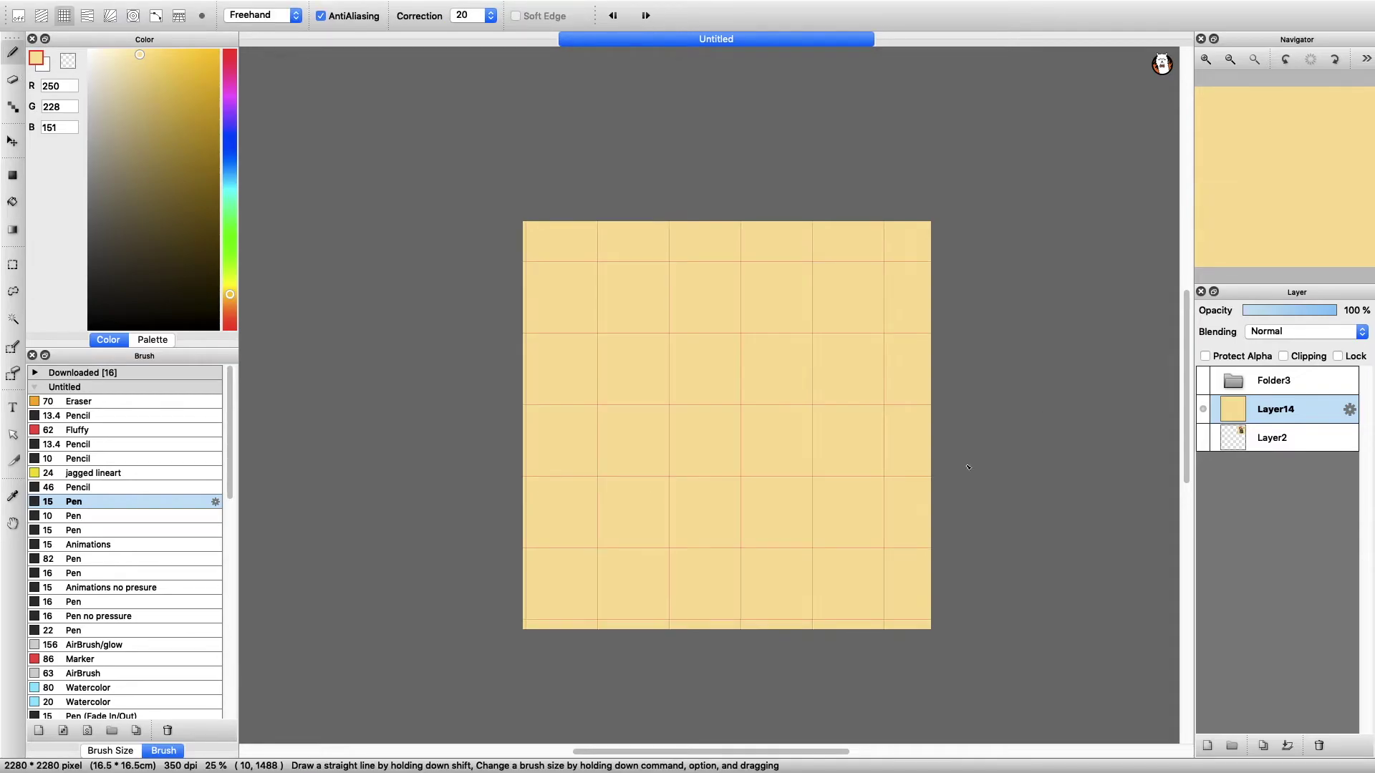
{"action": "left_click", "coordinate": [1203, 408]}
{"action": "left_click", "coordinate": [1203, 409]}
- Fill progressively lighter horizontal bands up the background, ending with RGB 255, 244, 151, and show Folder3 again
{"action": "key", "text": "g"}
{"action": "left_click_drag", "start_coordinate": [229, 296], "coordinate": [230, 291]}
{"action": "key", "text": "b"}
{"action": "key", "text": "g"}
{"action": "left_click", "coordinate": [727, 329]}
{"action": "key", "text": "g"}
{"action": "key", "text": "b"}
{"action": "left_click", "coordinate": [1203, 380]}
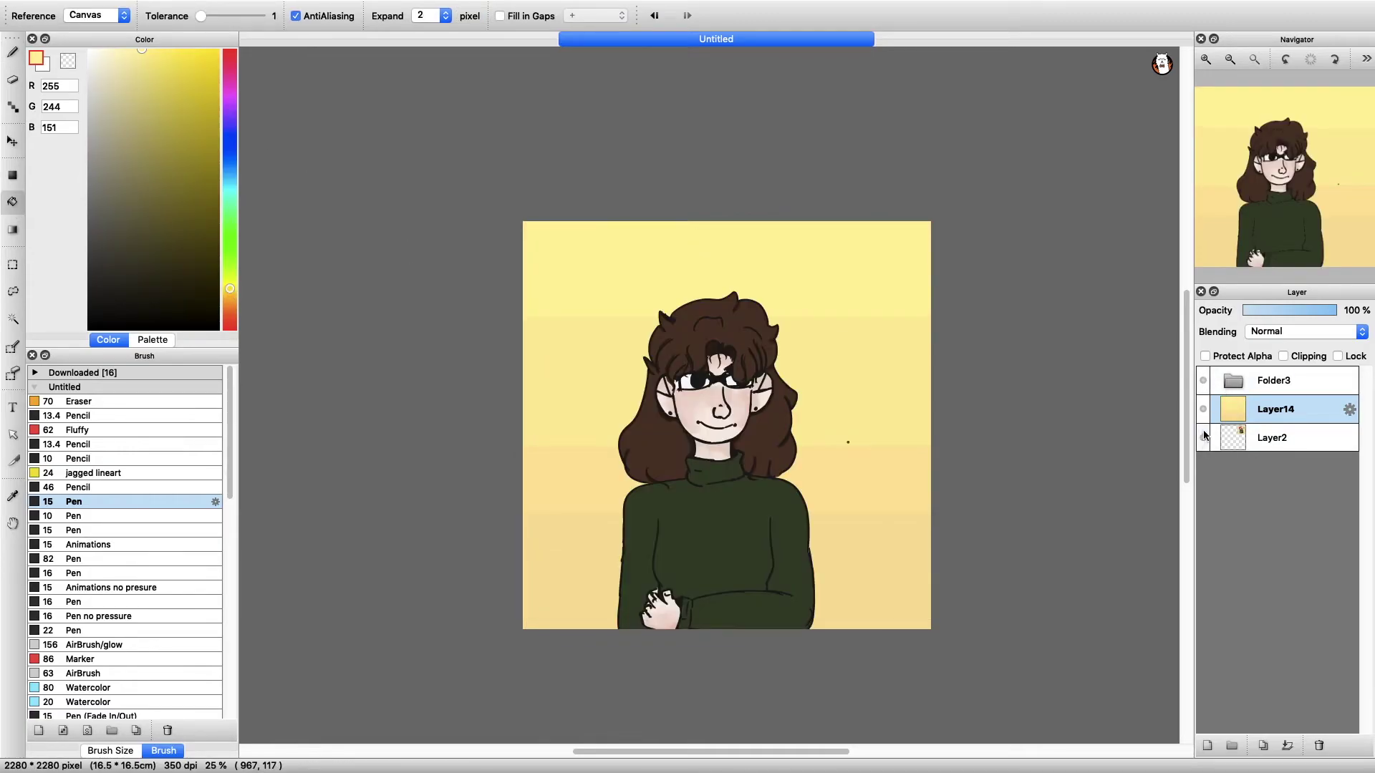
- Move Layer14 beneath Layer2 and fill a darker band along the canvas's lower edge in RGB 250, 211, 151
{"action": "left_click_drag", "start_coordinate": [1275, 409], "coordinate": [1257, 440]}
{"action": "left_click", "coordinate": [1257, 440]}
{"action": "left_click", "coordinate": [902, 548], "text": "alt"}
{"action": "key", "text": "b"}
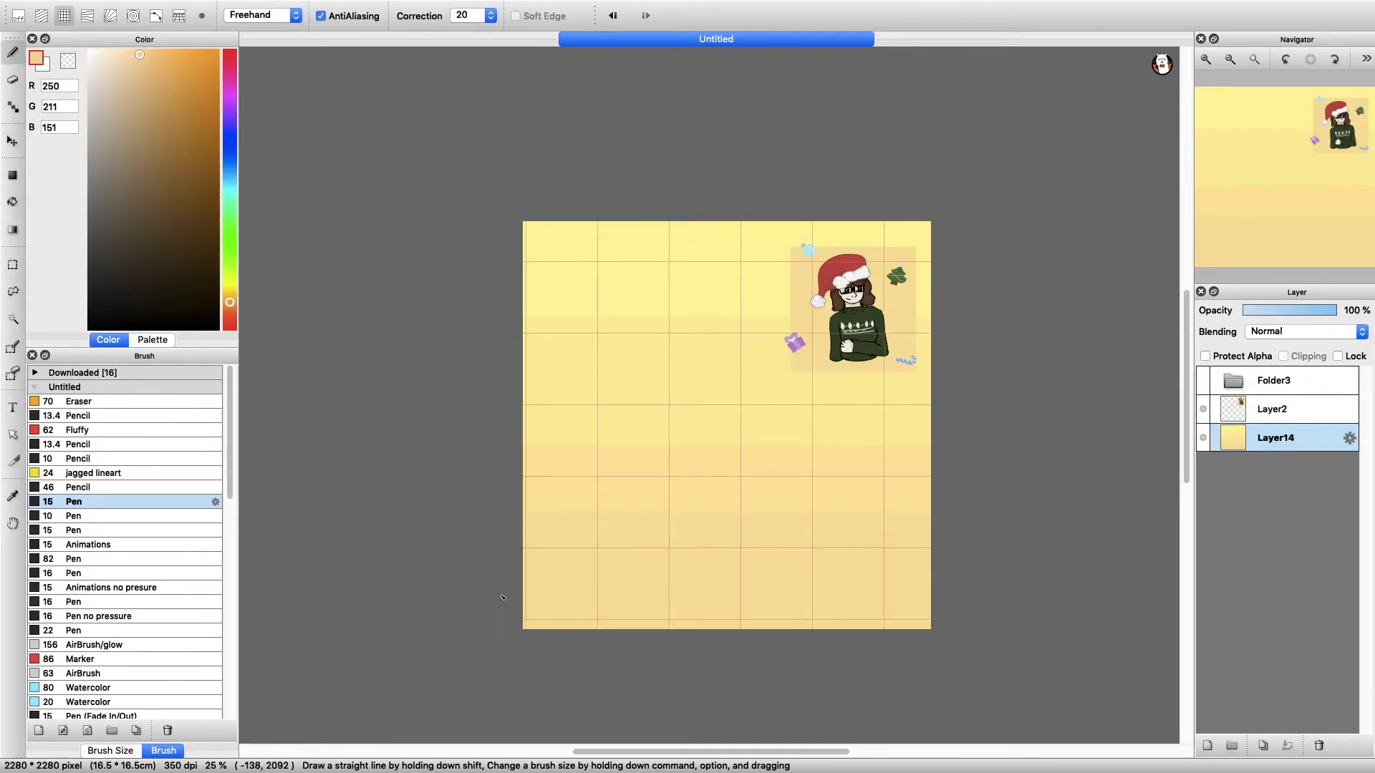
{"action": "left_click", "coordinate": [12, 202]}
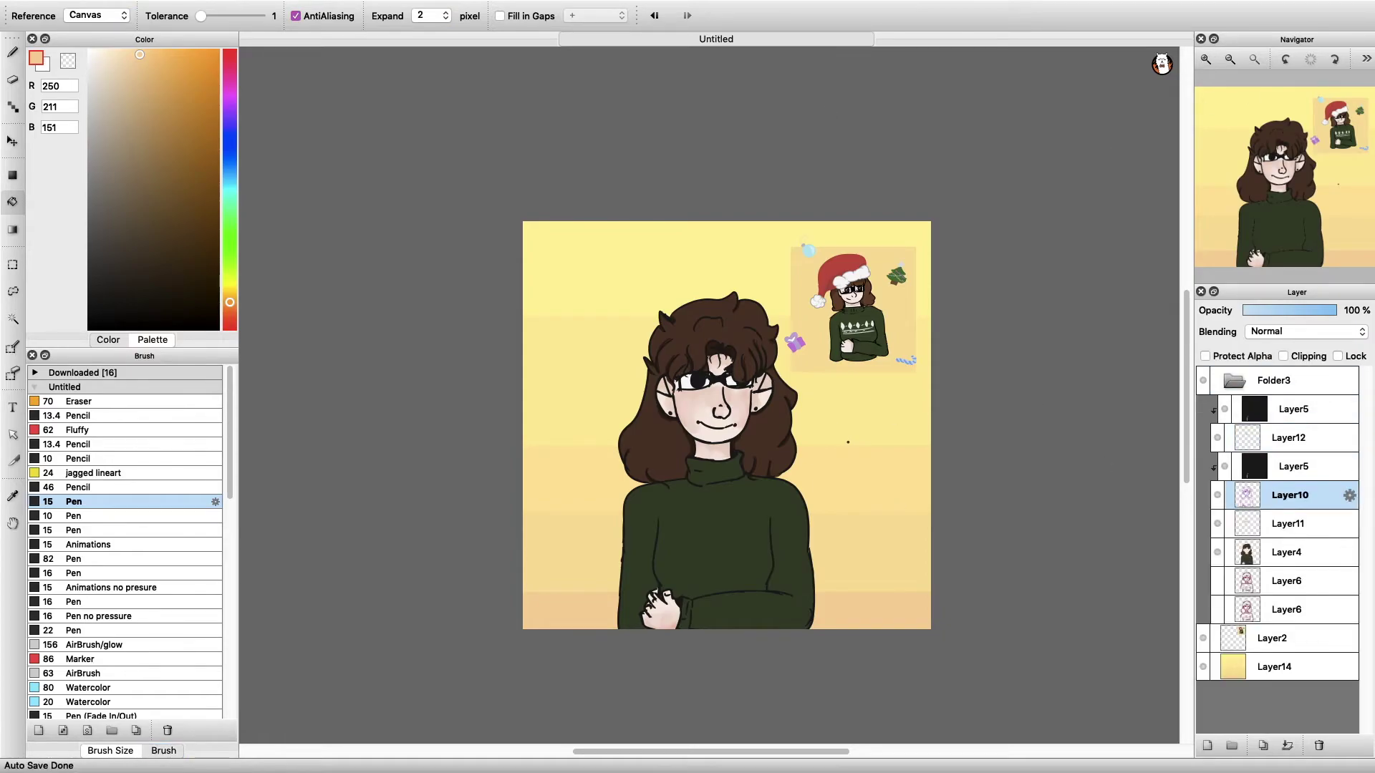
{"action": "key", "text": "super+plus"}
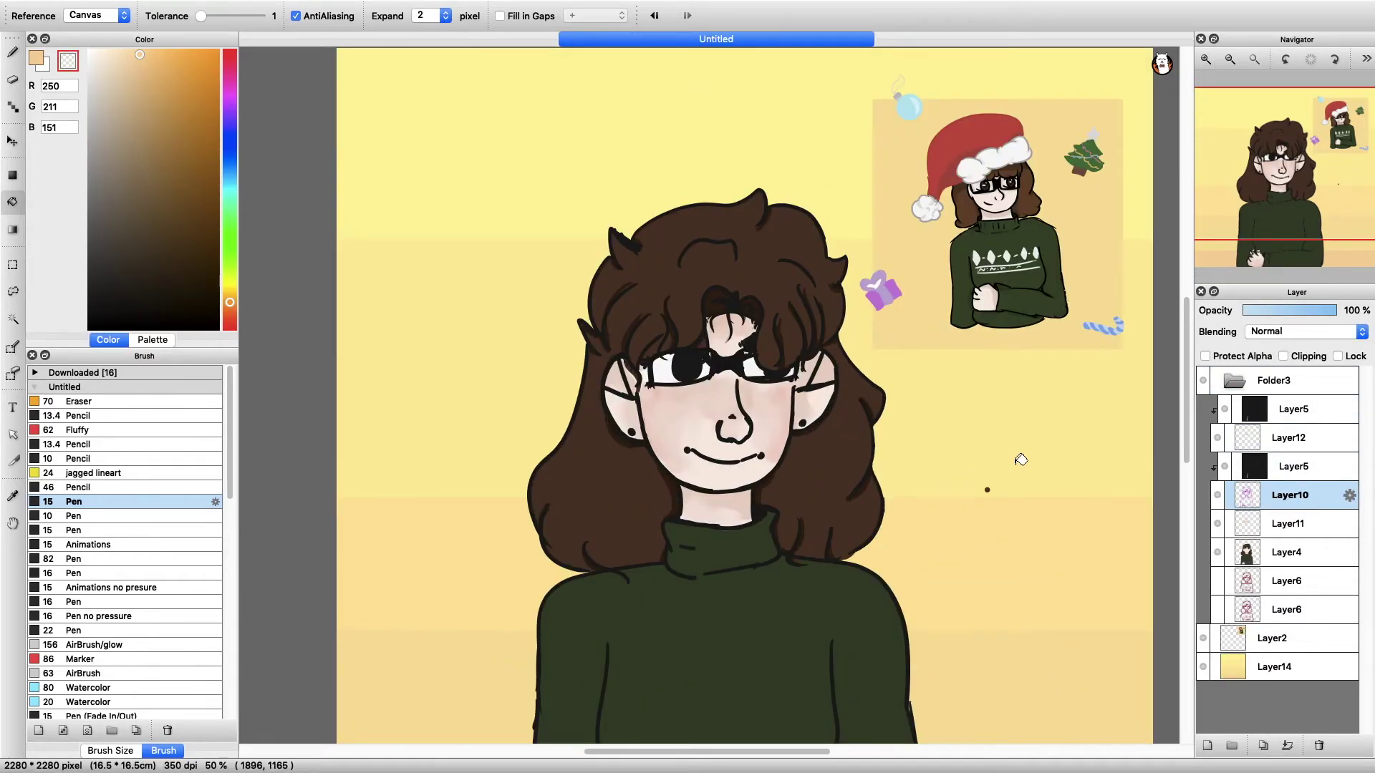
{"action": "key", "text": "b"}
{"action": "key", "text": "super+minus"}
{"action": "key", "text": "Down"}
{"action": "key", "text": "Down"}
{"action": "left_click", "coordinate": [1233, 550]}
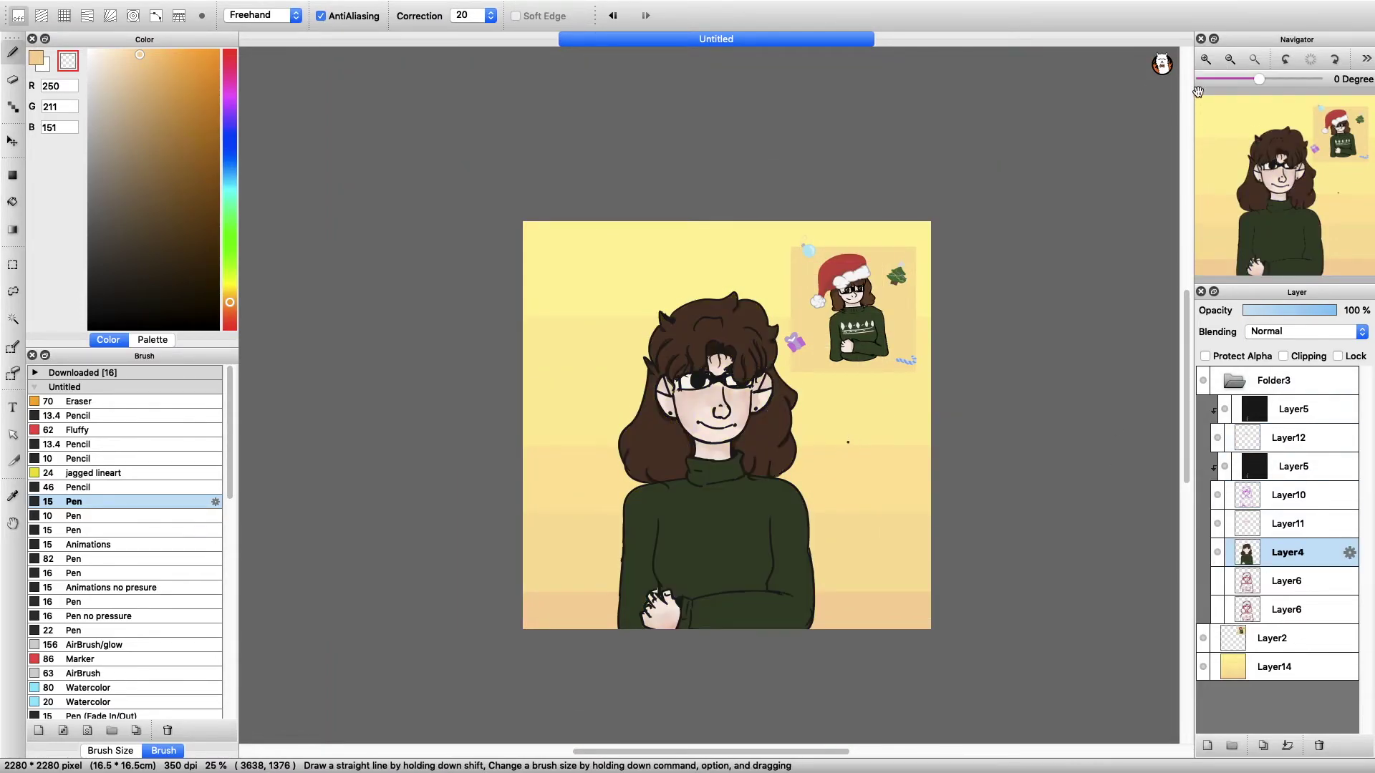
- Shade the cheeks and nose area on Layer11 with the size 80 Watercolor brush, blending with the sampled skin tone RGB 241, 216, 205
{"action": "key", "text": "super+plus"}
{"action": "left_click", "coordinate": [1306, 530]}
{"action": "left_click", "coordinate": [655, 408], "text": "alt"}
{"action": "left_click", "coordinate": [86, 688]}
{"action": "left_click_drag", "start_coordinate": [655, 392], "coordinate": [653, 428]}
{"action": "left_click_drag", "start_coordinate": [783, 387], "coordinate": [727, 428]}
{"action": "left_click", "coordinate": [690, 407], "text": "alt"}
{"action": "left_click_drag", "start_coordinate": [659, 396], "coordinate": [664, 447]}
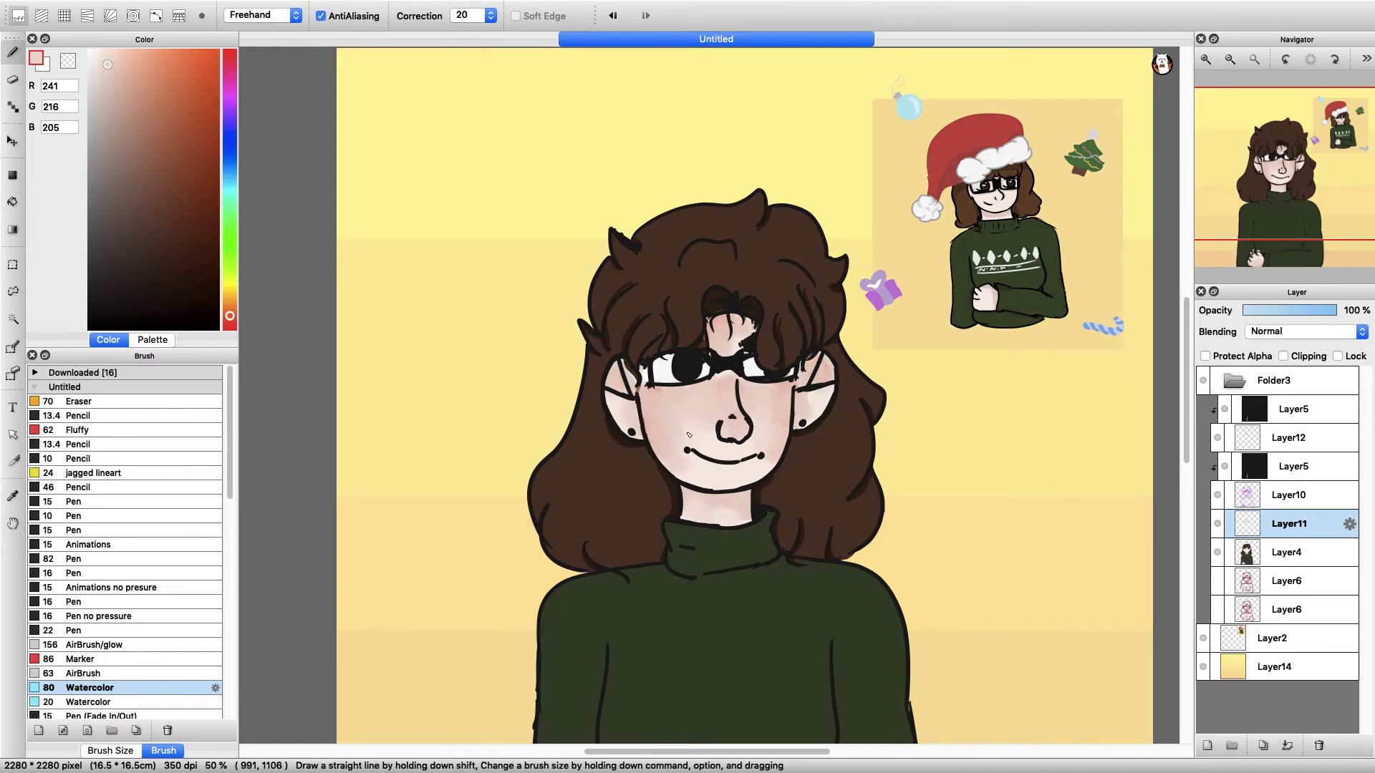
- Hide the glasses on Layer12 together with the Layer5 clipped to it
{"action": "left_click", "coordinate": [1224, 409]}
{"action": "left_click", "coordinate": [1217, 438]}
{"action": "key", "text": "super+plus"}
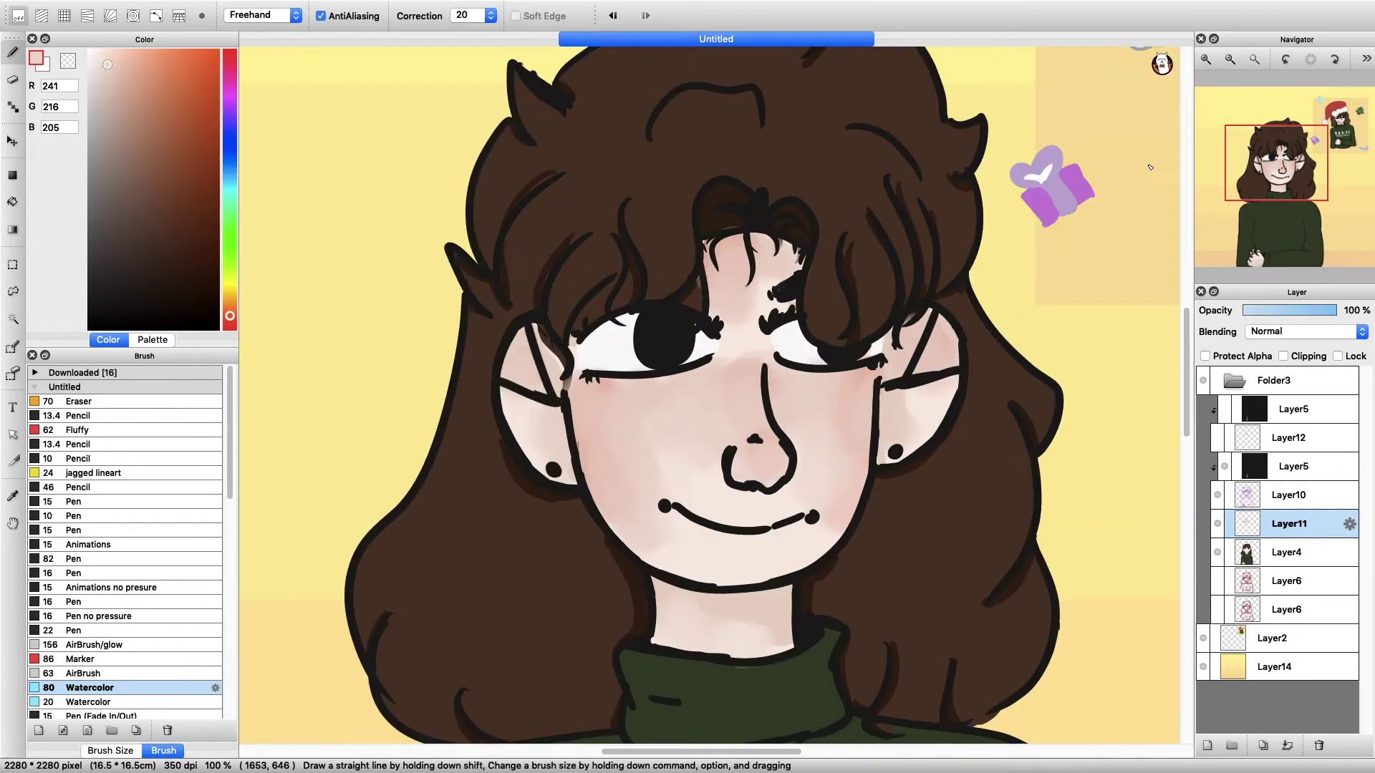
{"action": "key", "text": "e"}
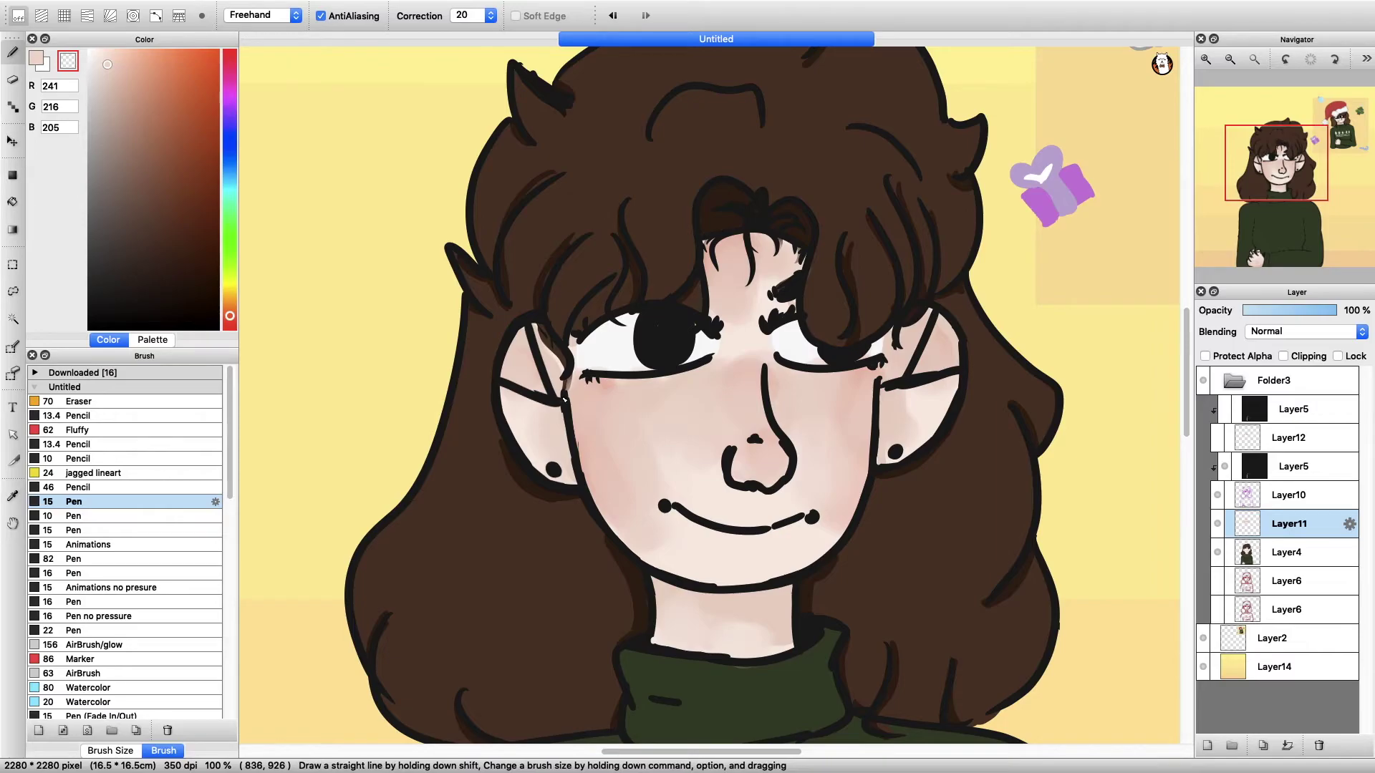
- Draw a row of four filled diamonds separated by squiggles across the sweater's chest on a new Layer15 in light grey RGB 228, 228, 228
{"action": "key", "text": "super+minus"}
{"action": "key", "text": "e"}
{"action": "key", "text": "super+shift+n"}
{"action": "left_click_drag", "start_coordinate": [627, 530], "coordinate": [655, 530]}
{"action": "key", "text": "g"}
{"action": "left_click", "coordinate": [641, 521]}
{"action": "key", "text": "l"}
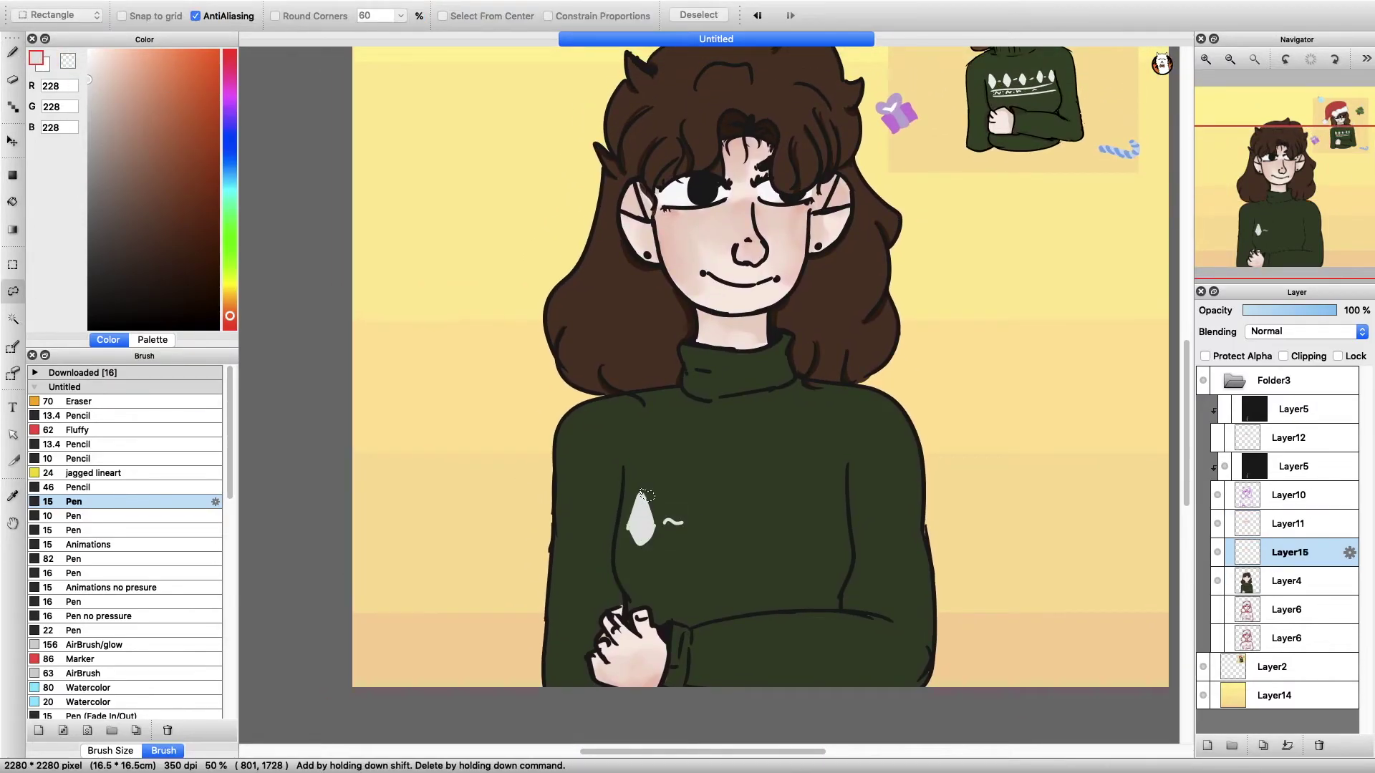
{"action": "left_click_drag", "start_coordinate": [673, 481], "coordinate": [697, 494]}
{"action": "key", "text": "super+shift+n"}
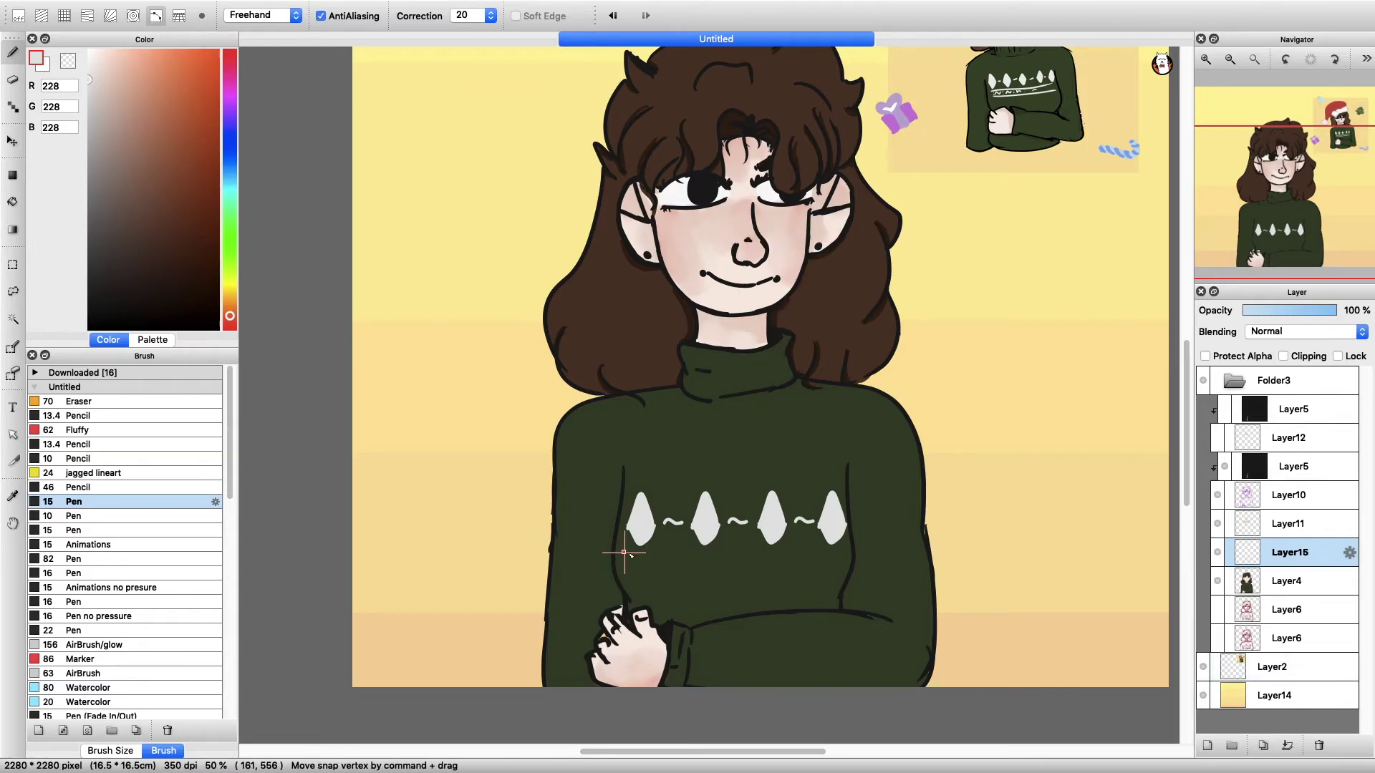
- Draw two slightly curved lines beneath the diamond row with curve snapping and decorate the band between them with squiggles and dots
{"action": "key", "text": "Return"}
{"action": "left_click", "coordinate": [616, 568]}
{"action": "left_click", "coordinate": [850, 568]}
{"action": "key", "text": "Return"}
{"action": "scroll", "coordinate": [594, 462], "scroll_direction": "up", "scroll_amount": 5}
{"action": "scroll", "coordinate": [594, 462], "scroll_direction": "down", "scroll_amount": 3}
{"action": "left_click_drag", "start_coordinate": [573, 552], "coordinate": [613, 555]}
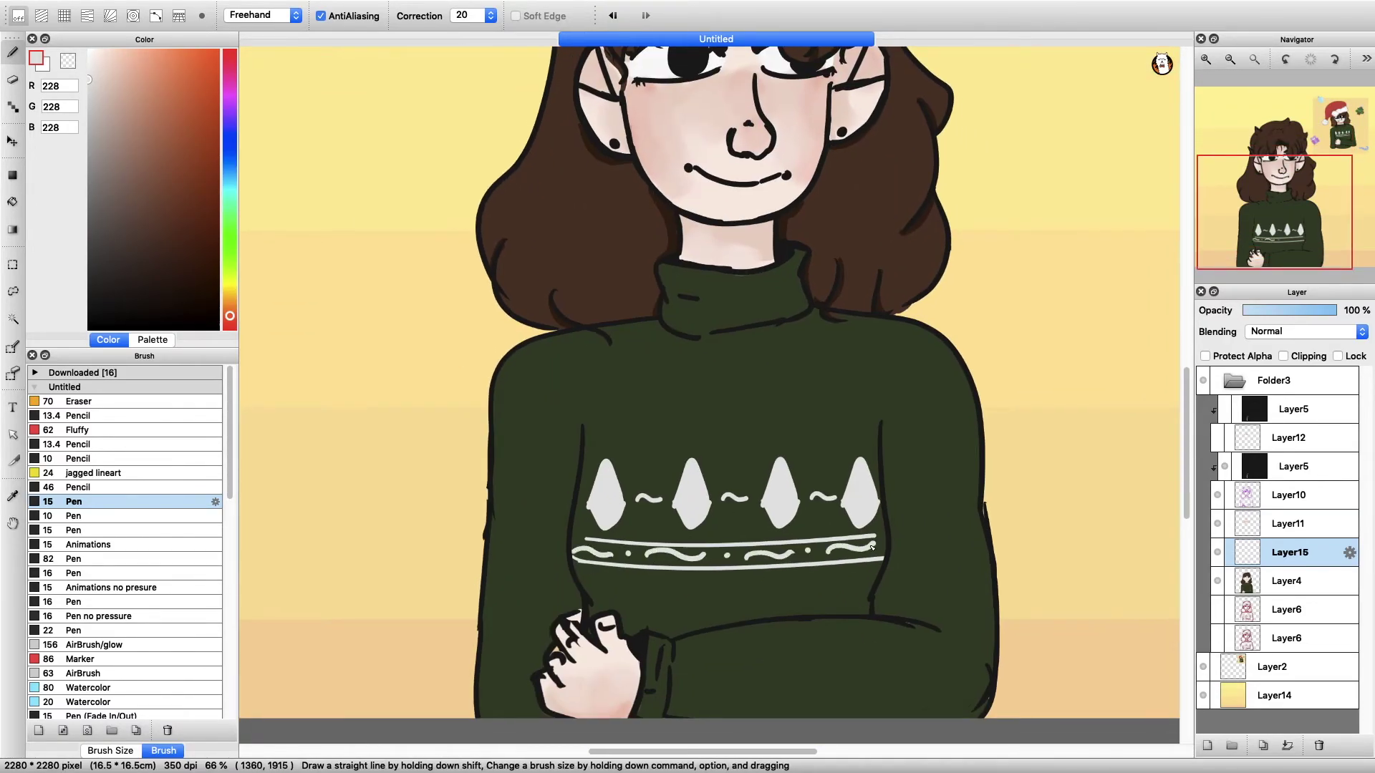
{"action": "left_click", "coordinate": [1231, 61]}
{"action": "key", "text": "super+alt+0"}
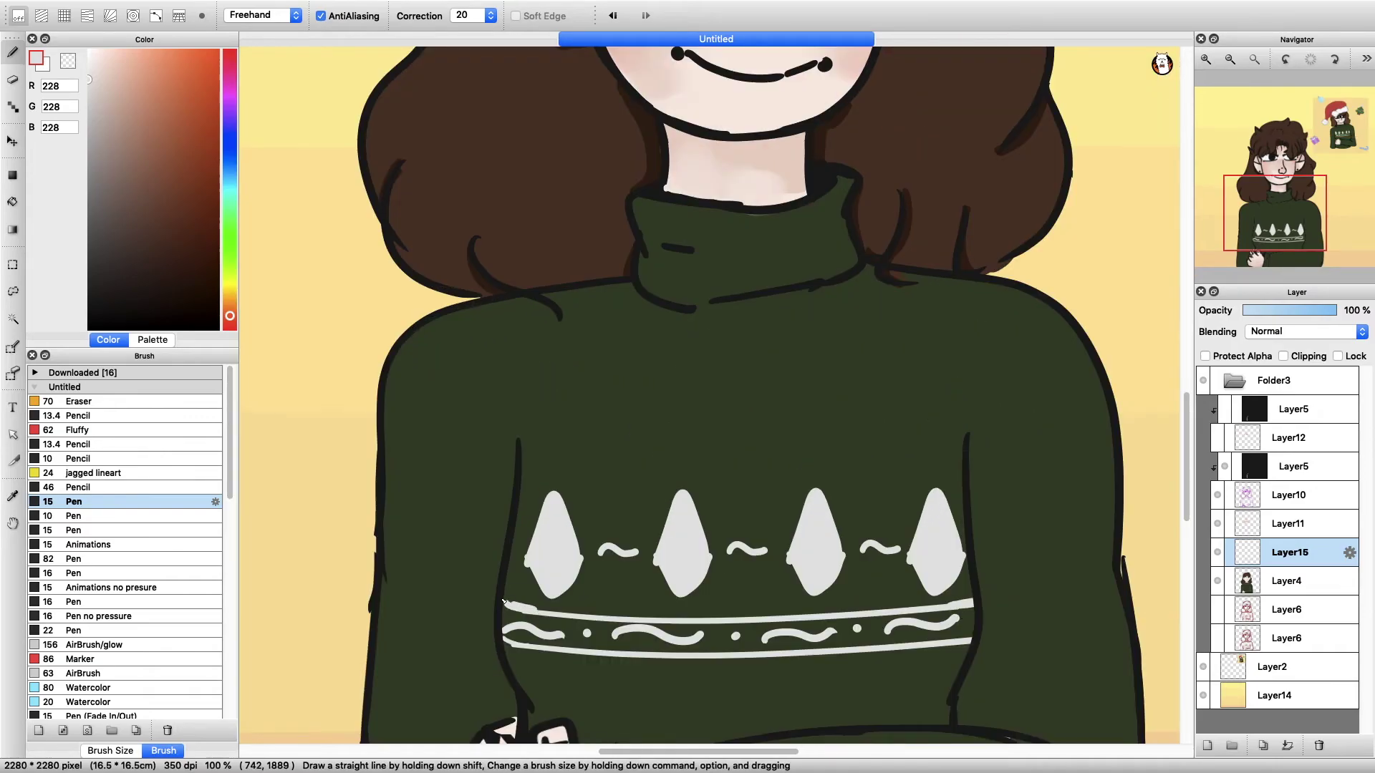
- Paste a copy of the diamond row and move it beneath the decorated band
{"action": "key", "text": "super+minus"}
{"action": "key", "text": "super+v"}
{"action": "key", "text": "super+t"}
{"action": "left_click_drag", "start_coordinate": [804, 456], "coordinate": [805, 555]}
{"action": "key", "text": "Return"}
{"action": "scroll", "coordinate": [804, 554], "scroll_direction": "up", "scroll_amount": 1}
- Delete the parts of the copied diamond row overlapping the hand and forearm, and merge the copy into the pattern layer
{"action": "key", "text": "l"}
{"action": "mouse_move", "coordinate": [621, 675]}
{"action": "left_mouse_down"}
{"action": "mouse_move", "coordinate": [810, 573]}
{"action": "mouse_move", "coordinate": [630, 681]}
{"action": "left_mouse_up"}
{"action": "key", "text": "Delete"}
{"action": "key", "text": "super+d"}
{"action": "left_click", "coordinate": [1287, 745]}
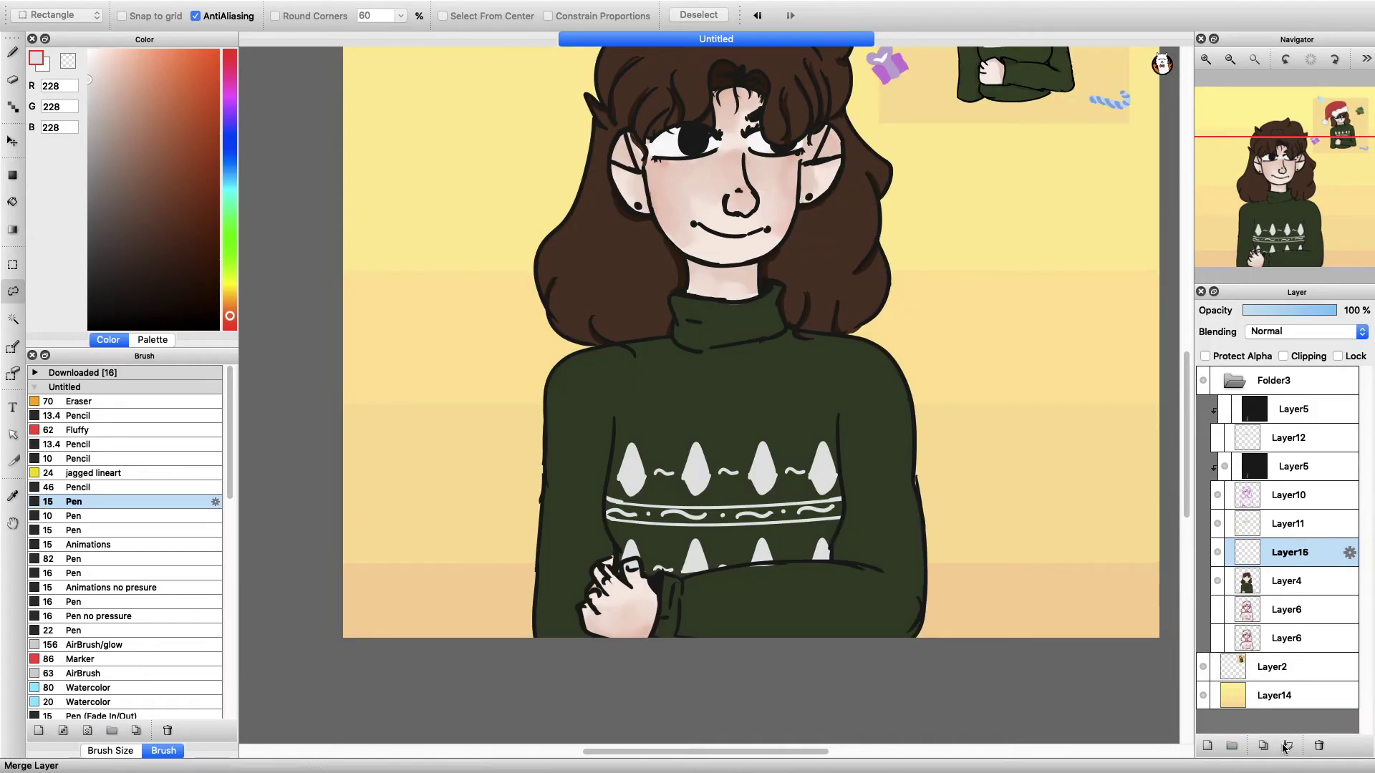
- Paint fold shadows on the turtleneck collar with the size 15 Pen in dark green RGB 29, 46, 18
{"action": "left_click", "coordinate": [868, 466], "text": "alt"}
{"action": "key", "text": "super+plus"}
{"action": "key", "text": "b"}
{"action": "left_click_drag", "start_coordinate": [517, 224], "coordinate": [600, 237]}
{"action": "left_click_drag", "start_coordinate": [713, 185], "coordinate": [680, 215]}
{"action": "key", "text": "x"}
{"action": "left_click", "coordinate": [1289, 524]}
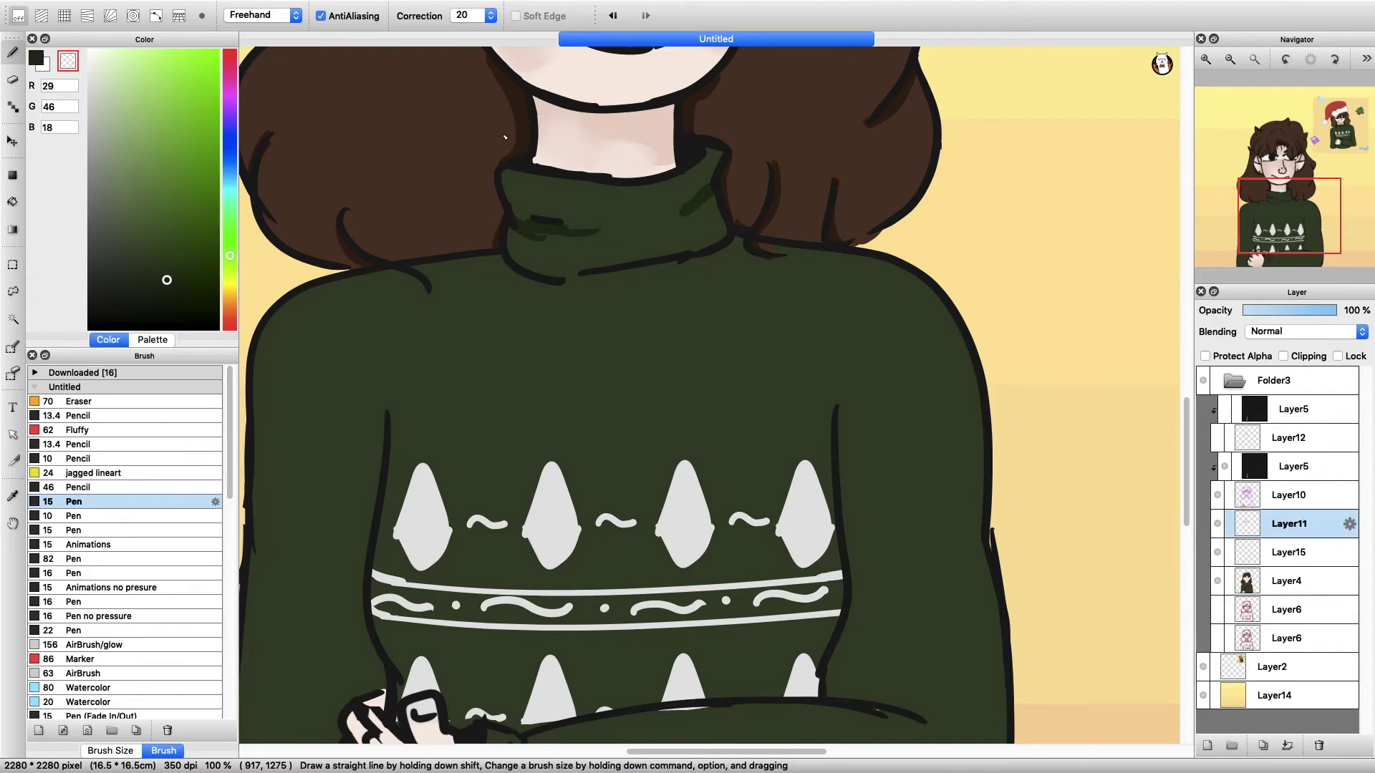
- Paint dark green RGB 29, 46, 18 shadows on Layer11 along the torso's right contour, above the forearm, at the cuff and at the elbow
{"action": "key", "text": "x"}
{"action": "scroll", "coordinate": [505, 136], "scroll_direction": "down", "scroll_amount": 5}
{"action": "scroll", "coordinate": [505, 136], "scroll_direction": "right", "scroll_amount": 2}
{"action": "left_click_drag", "start_coordinate": [784, 537], "coordinate": [773, 356]}
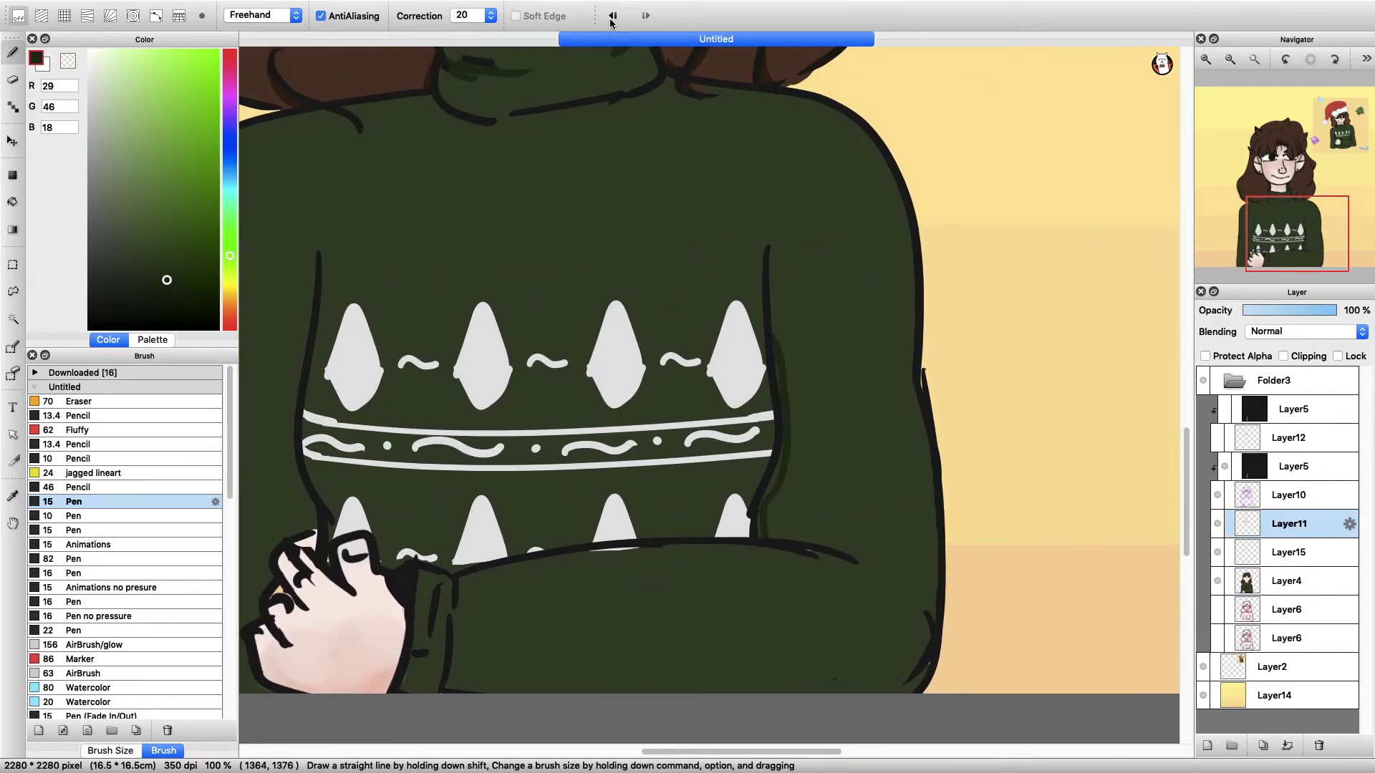
{"action": "left_click_drag", "start_coordinate": [767, 531], "coordinate": [865, 566]}
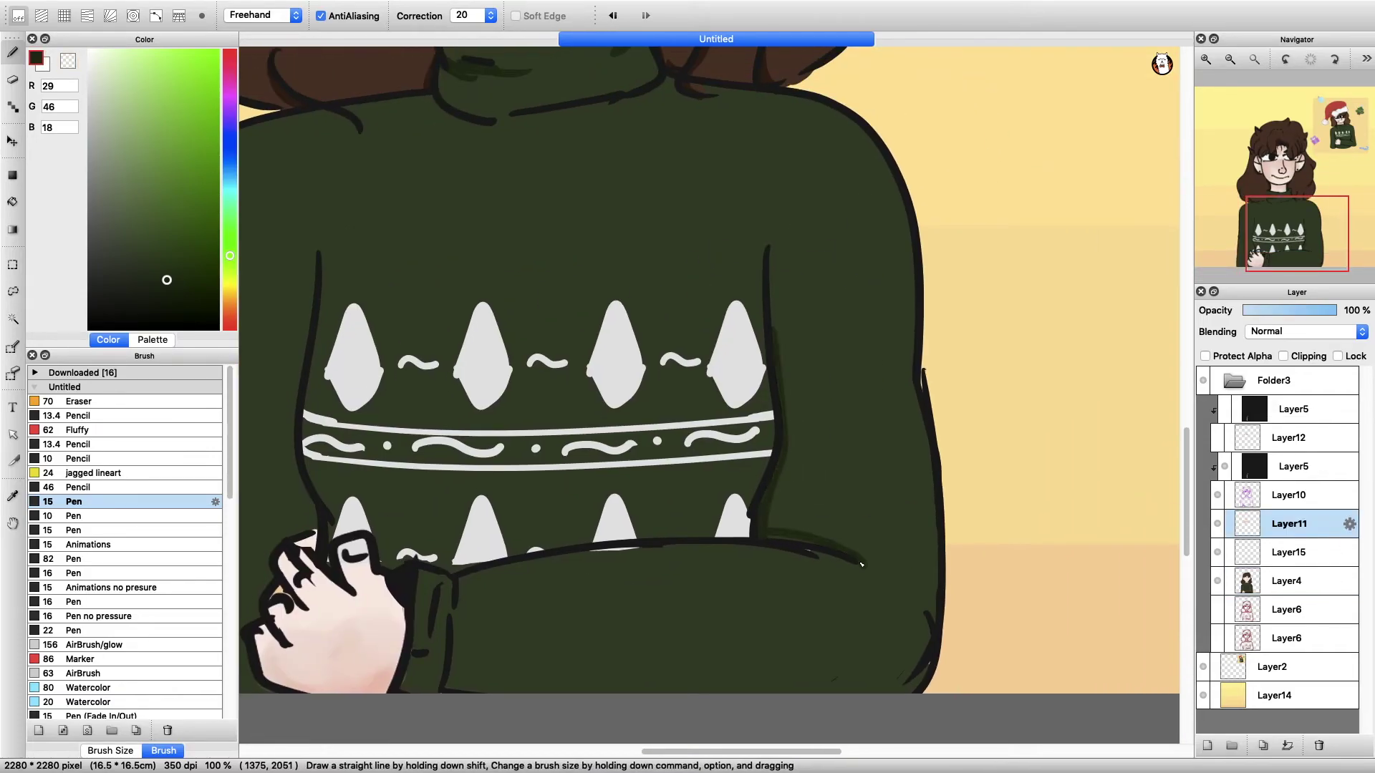
{"action": "left_click_drag", "start_coordinate": [455, 600], "coordinate": [456, 638]}
{"action": "mouse_move", "coordinate": [438, 629]}
{"action": "left_mouse_down"}
{"action": "mouse_move", "coordinate": [405, 691]}
{"action": "mouse_move", "coordinate": [452, 693]}
{"action": "left_mouse_up"}
{"action": "left_click_drag", "start_coordinate": [929, 602], "coordinate": [888, 692]}
{"action": "mouse_move", "coordinate": [1272, 91]}
{"action": "key", "text": "super+minus"}
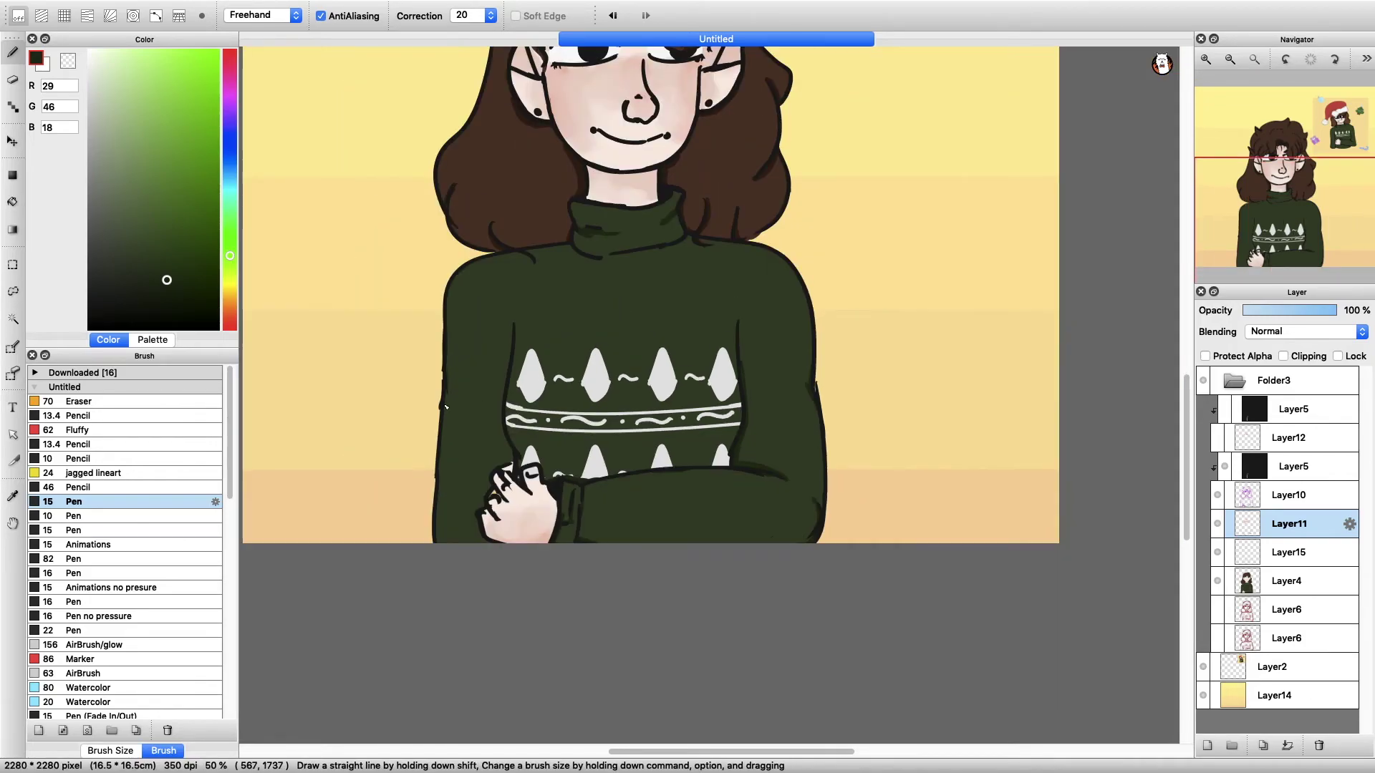
- Add dark green RGB 29, 46, 18 shadows along the torso's left contour, under the collar and above the forearm on Layer11
{"action": "key", "text": "super+plus"}
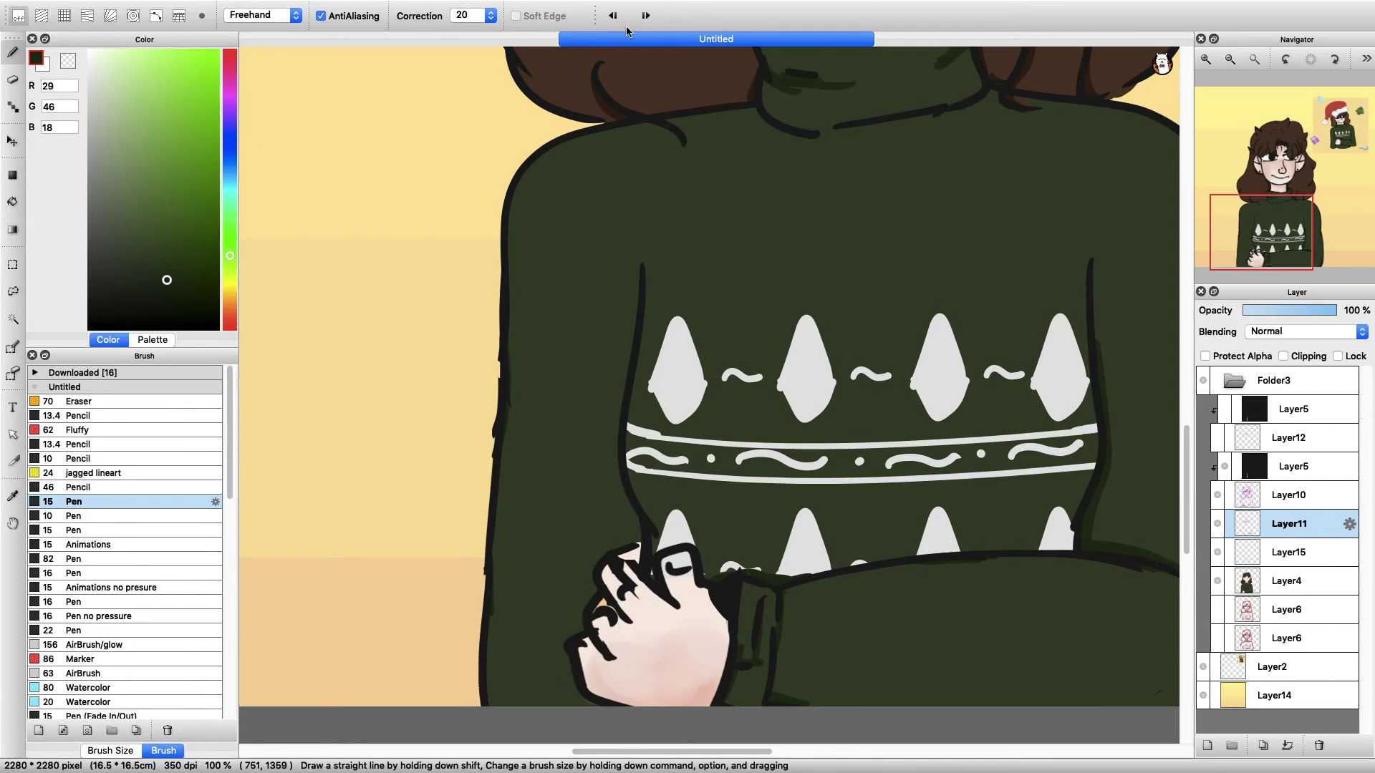
{"action": "left_click_drag", "start_coordinate": [840, 523], "coordinate": [904, 525]}
{"action": "left_click_drag", "start_coordinate": [636, 279], "coordinate": [633, 333]}
{"action": "mouse_move", "coordinate": [751, 109]}
{"action": "left_mouse_down"}
{"action": "mouse_move", "coordinate": [823, 143]}
{"action": "mouse_move", "coordinate": [945, 113]}
{"action": "left_mouse_up"}
{"action": "scroll", "coordinate": [716, 322], "scroll_direction": "down", "scroll_amount": 5}
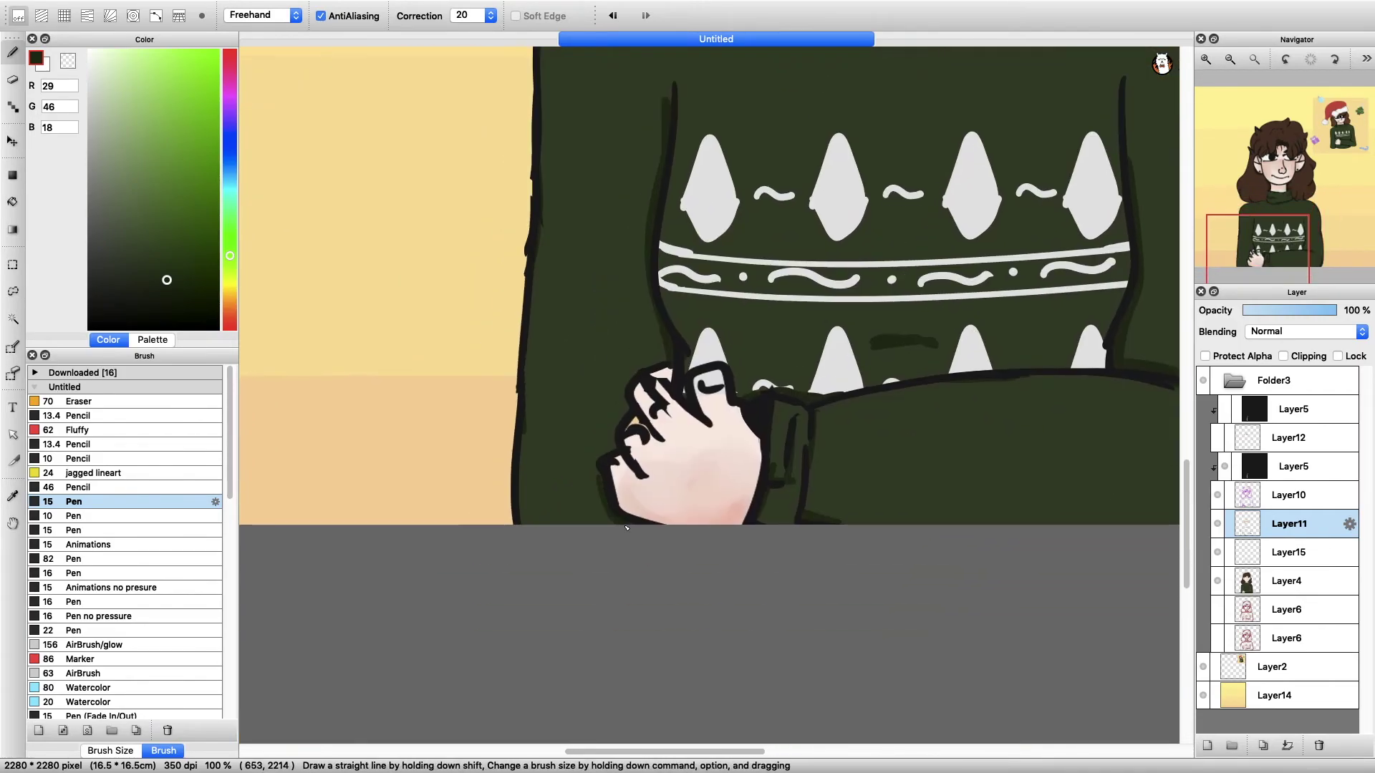
- Undo the last strokes made on Layer11
{"action": "left_click", "coordinate": [823, 346], "text": "alt"}
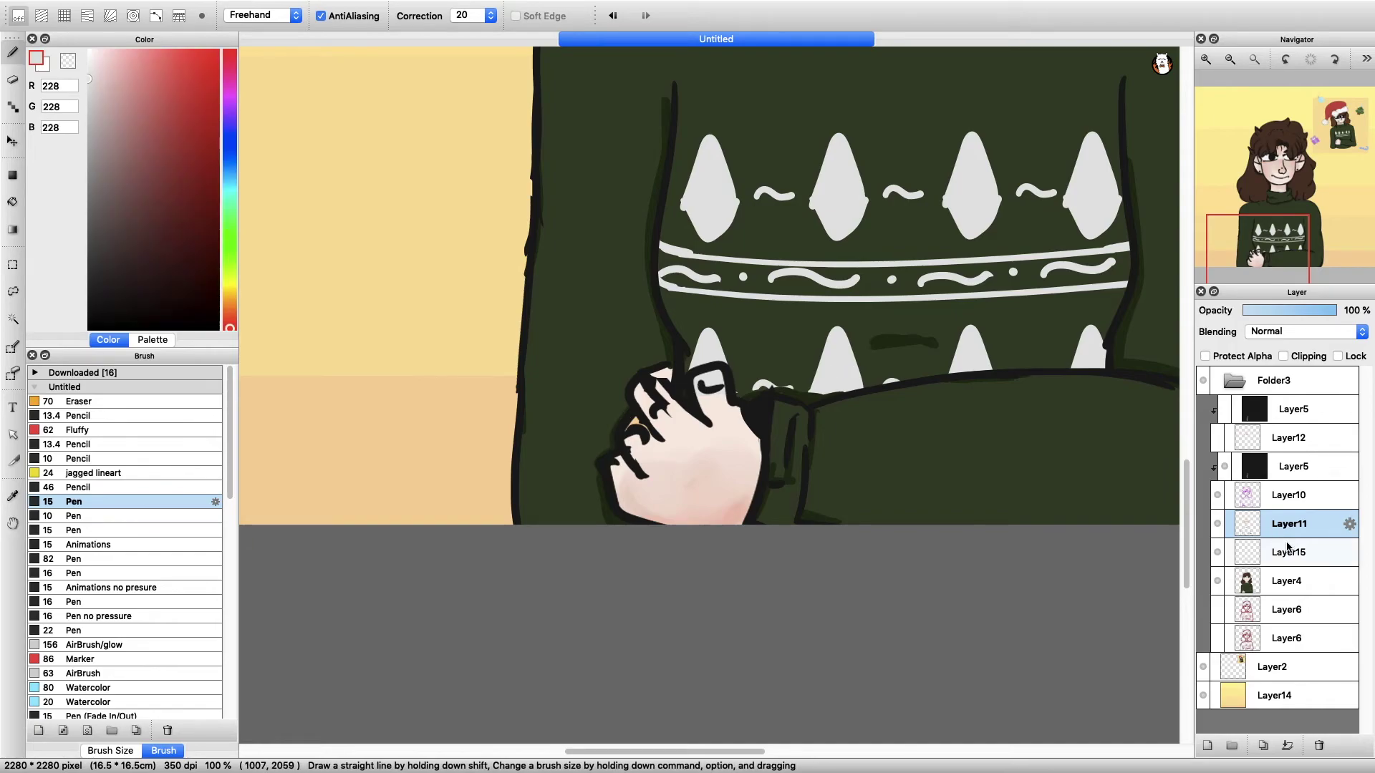
{"action": "key", "text": "super+minus"}
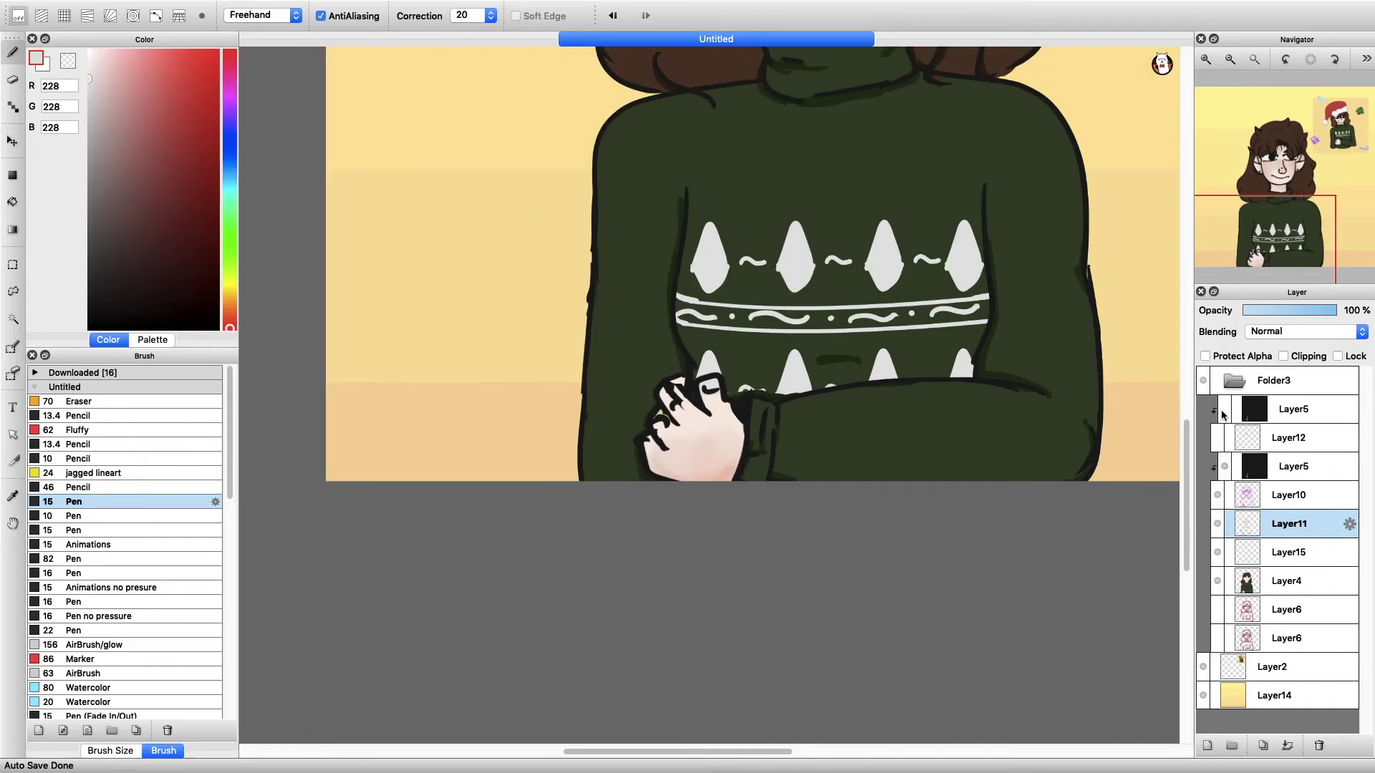
{"action": "key", "text": "super+minus"}
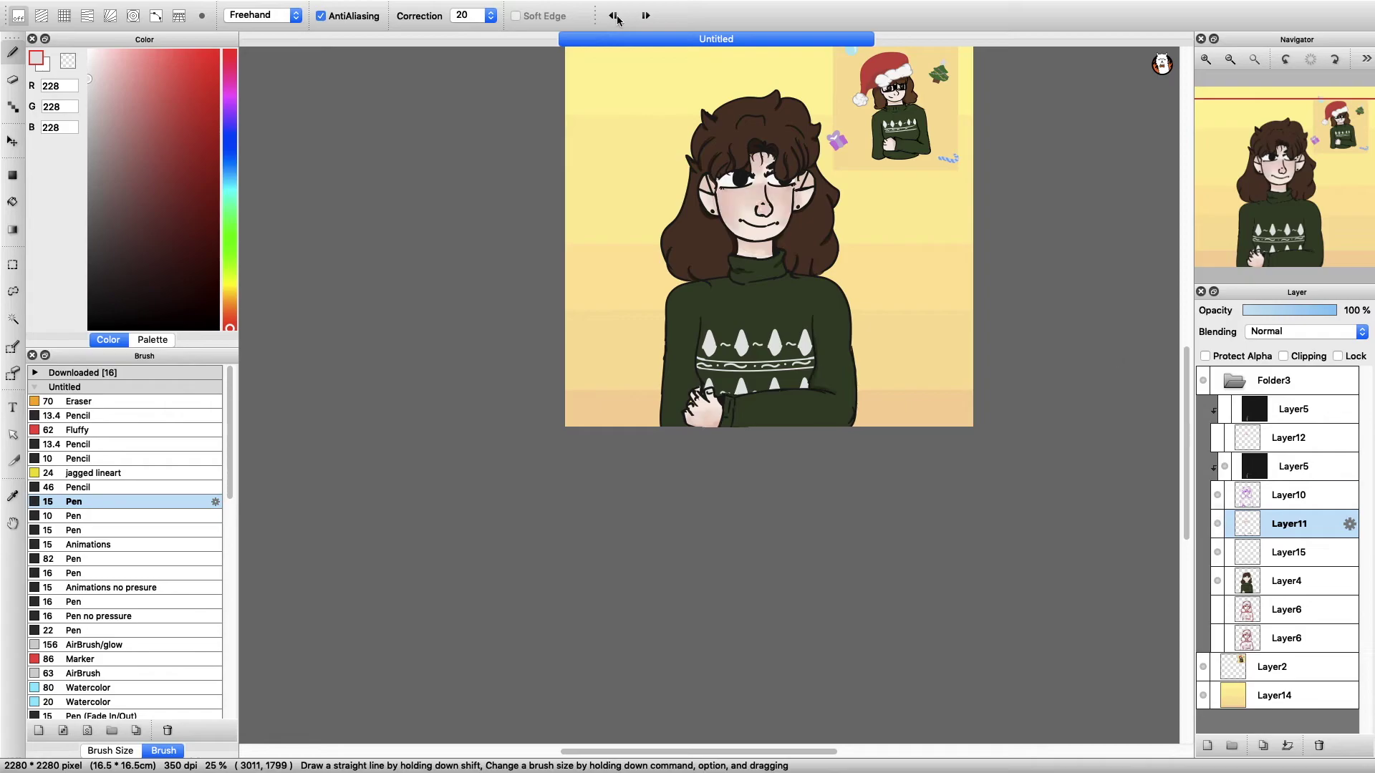
{"action": "left_click", "coordinate": [611, 20]}
- Paint shadows along the right shoulder and sleeve on Layer4 with the size 15 Pen in sampled dark green RGB 29, 46, 18
{"action": "left_click", "coordinate": [1287, 581]}
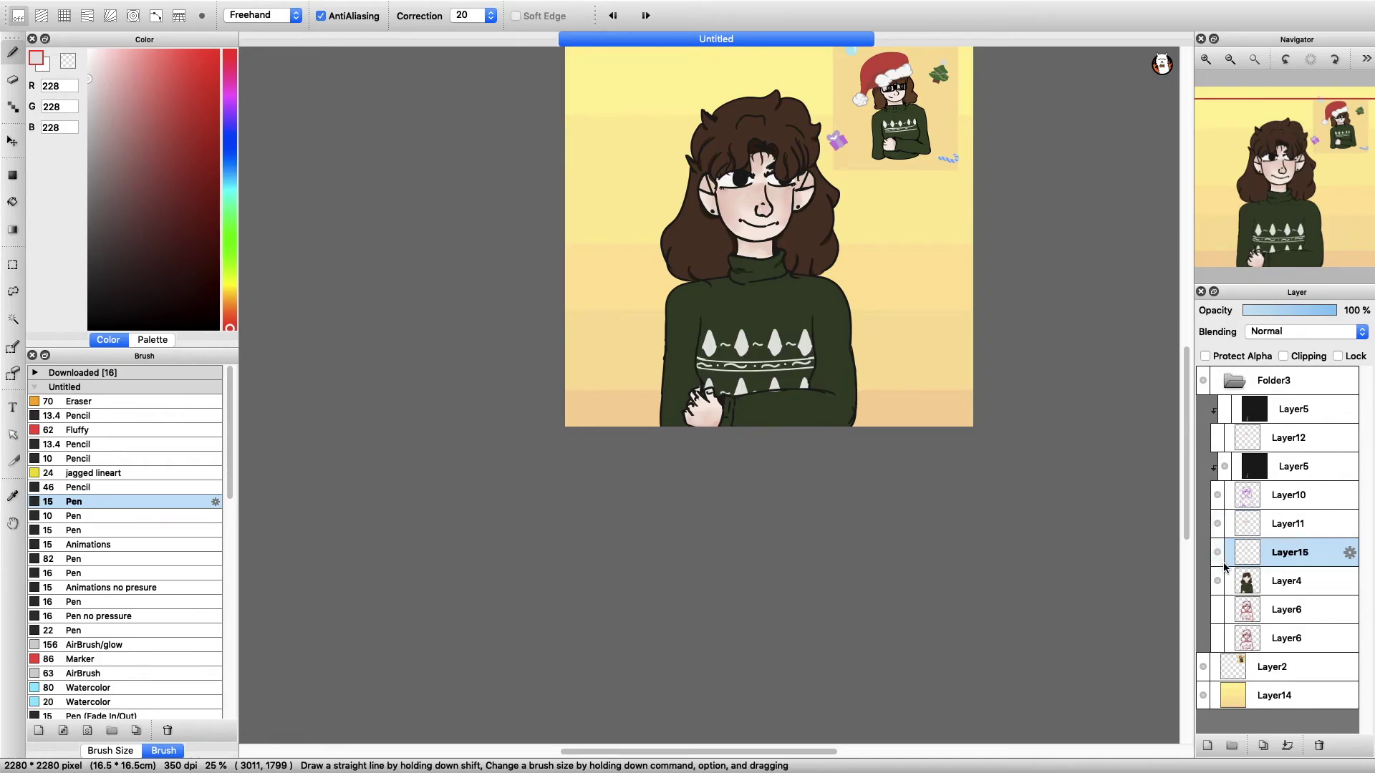
{"action": "key", "text": "super+plus"}
{"action": "left_click_drag", "start_coordinate": [1252, 271], "coordinate": [1222, 219]}
{"action": "left_click", "coordinate": [651, 301], "text": "alt"}
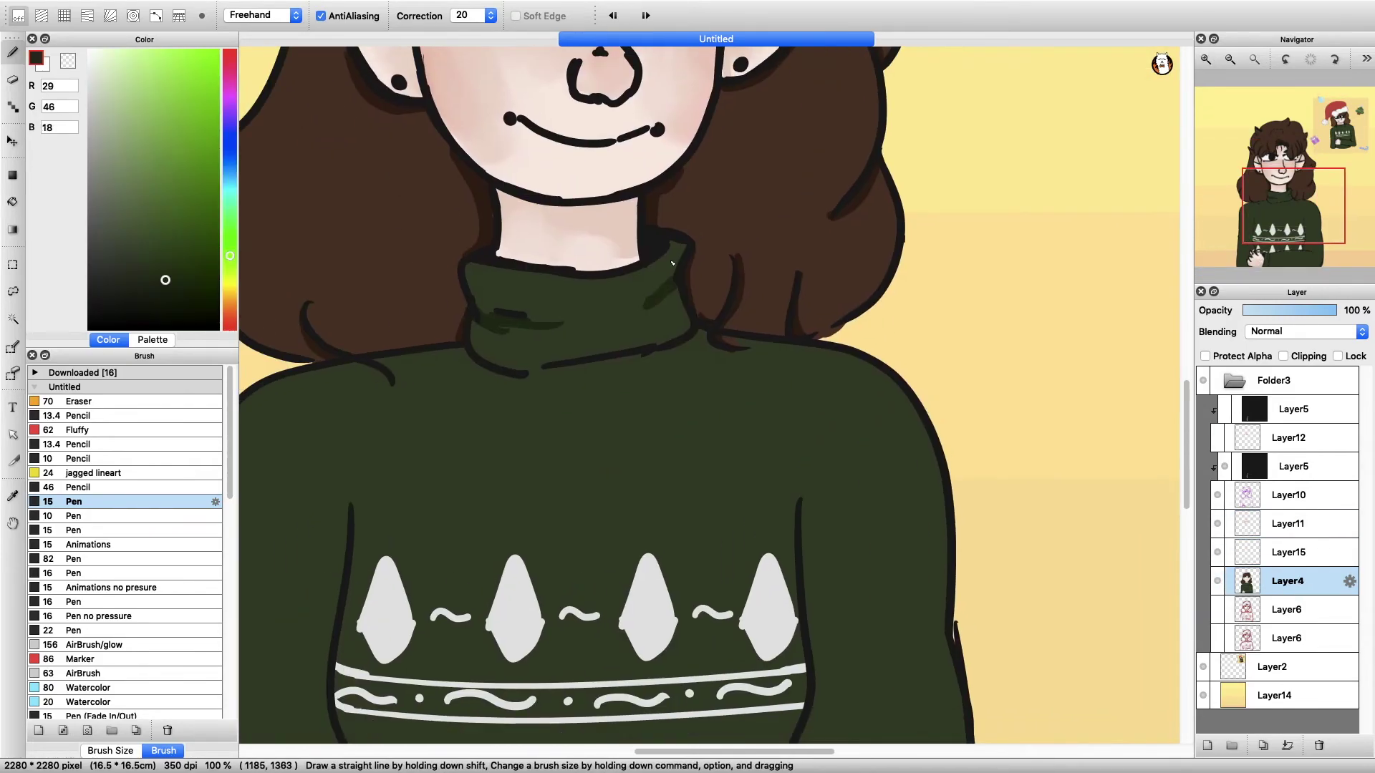
{"action": "left_click_drag", "start_coordinate": [906, 684], "coordinate": [910, 405]}
{"action": "mouse_move", "coordinate": [873, 276]}
{"action": "left_mouse_down"}
{"action": "mouse_move", "coordinate": [885, 568]}
{"action": "mouse_move", "coordinate": [959, 586]}
{"action": "left_mouse_up"}
{"action": "left_click_drag", "start_coordinate": [1024, 362], "coordinate": [1017, 450]}
{"action": "scroll", "coordinate": [961, 506], "scroll_direction": "down", "scroll_amount": 4}
- Sample the sweater green and erase stray marks from the line art around the cuff on Layer11 with the transparent colour
{"action": "left_click", "coordinate": [669, 503], "text": "alt"}
{"action": "key", "text": "Up"}
{"action": "key", "text": "x"}
{"action": "key", "text": "Up"}
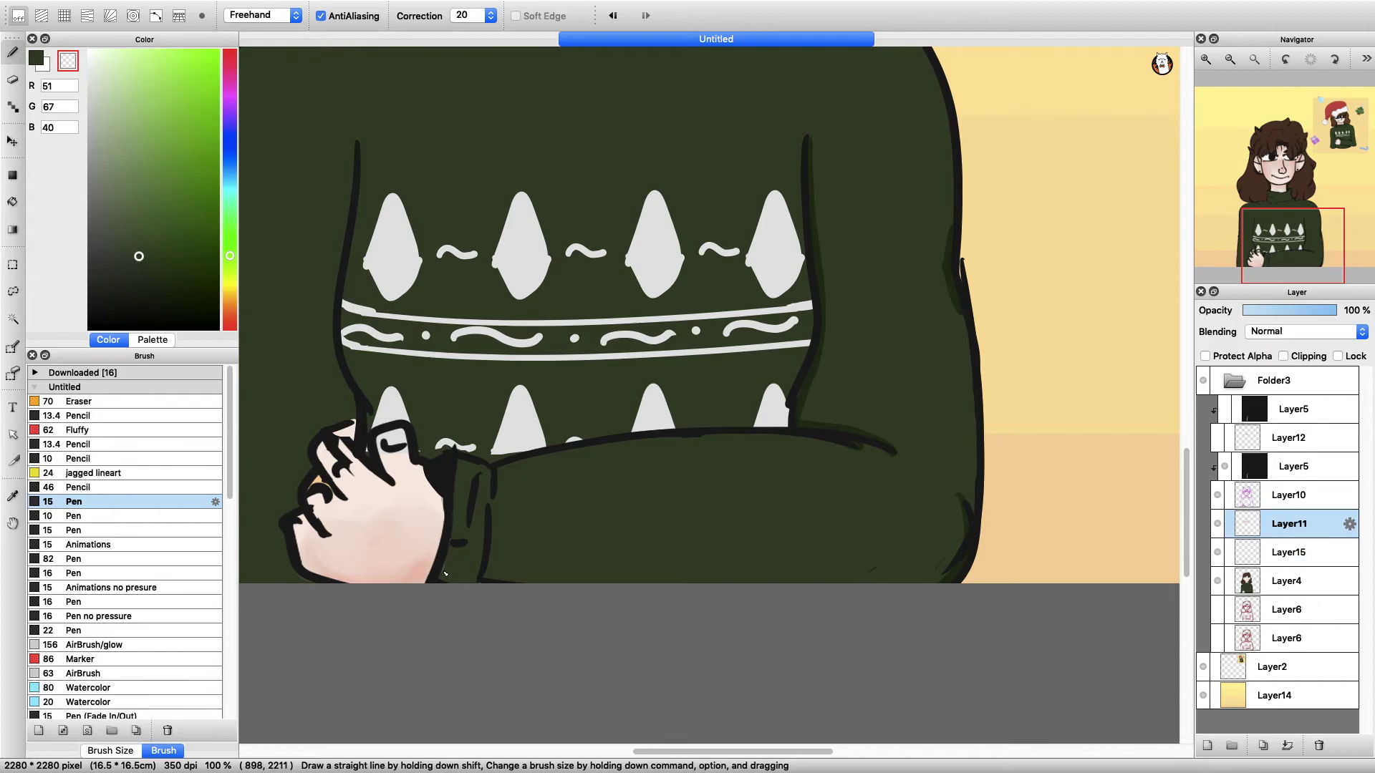
- Paint RGB 29, 46, 18 shadows around the forearm on Layer4 and touch up the lower pattern on Layer15 in light grey RGB 228, 228, 228
{"action": "key", "text": "Down"}
{"action": "key", "text": "Down"}
{"action": "left_click", "coordinate": [816, 406], "text": "alt"}
{"action": "left_click", "coordinate": [795, 419], "text": "alt"}
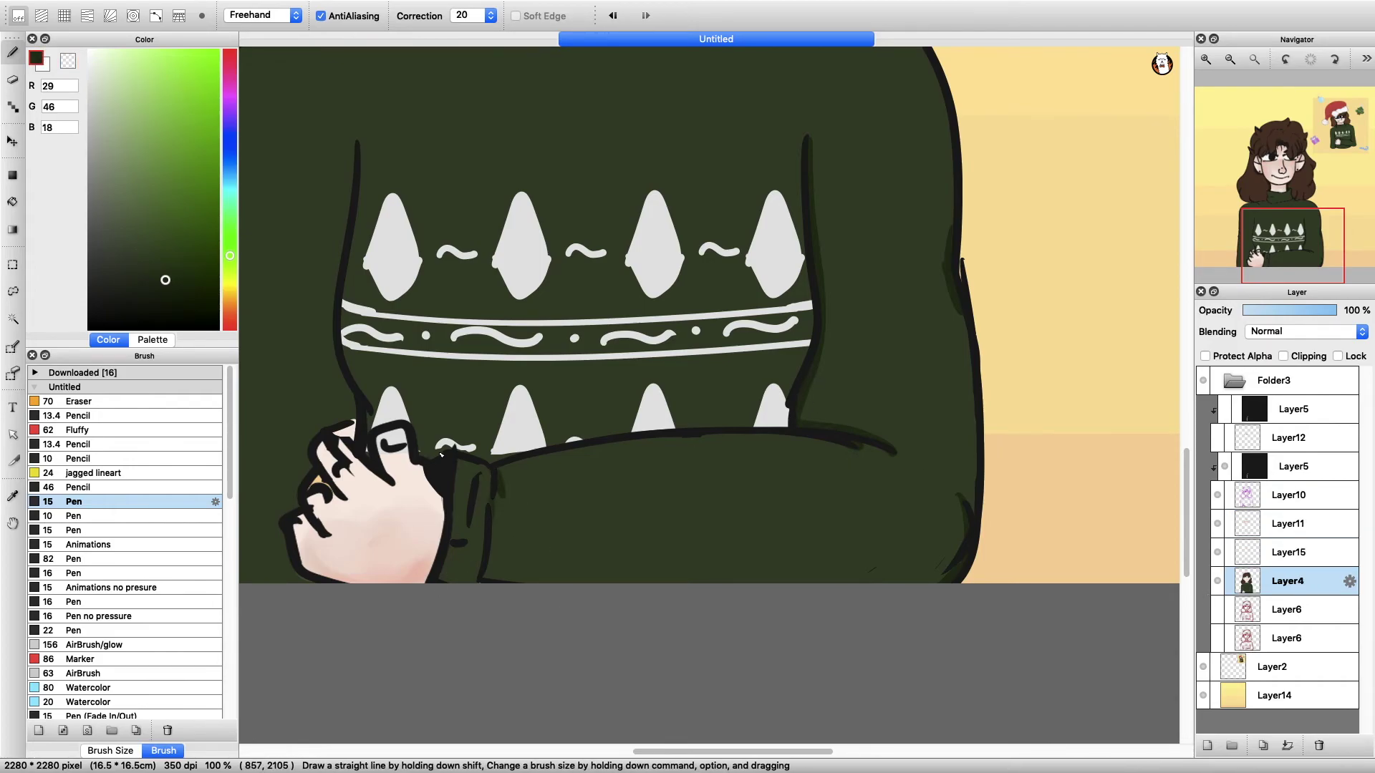
{"action": "left_click", "coordinate": [493, 457], "text": "alt"}
{"action": "key", "text": "Up"}
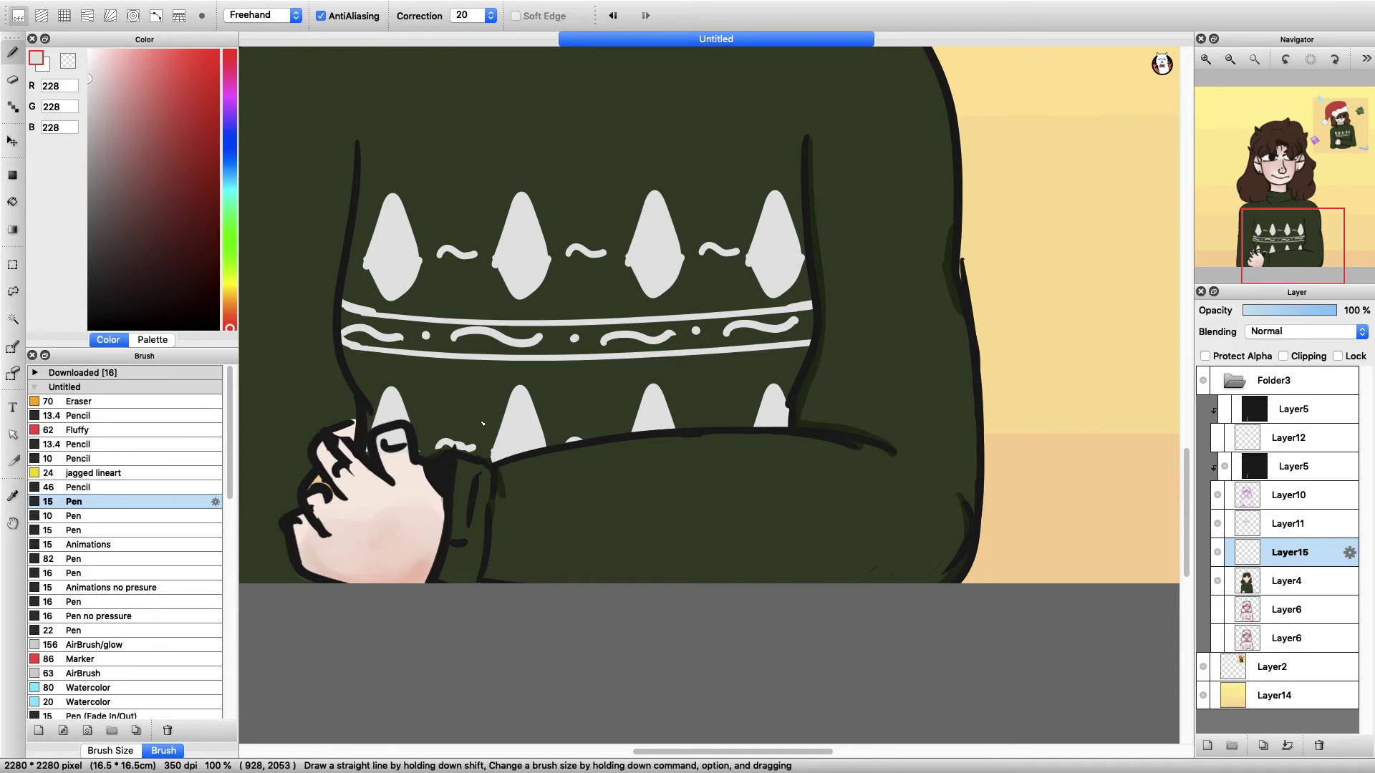
- Paint fold shadows in sampled dark green RGB 28, 43, 19 on Layer4, including short strokes between the lower diamonds above the forearm
{"action": "scroll", "coordinate": [987, 553], "scroll_direction": "down", "scroll_amount": 2}
{"action": "scroll", "coordinate": [987, 554], "scroll_direction": "up", "scroll_amount": 1}
{"action": "left_click", "coordinate": [987, 554], "text": "alt"}
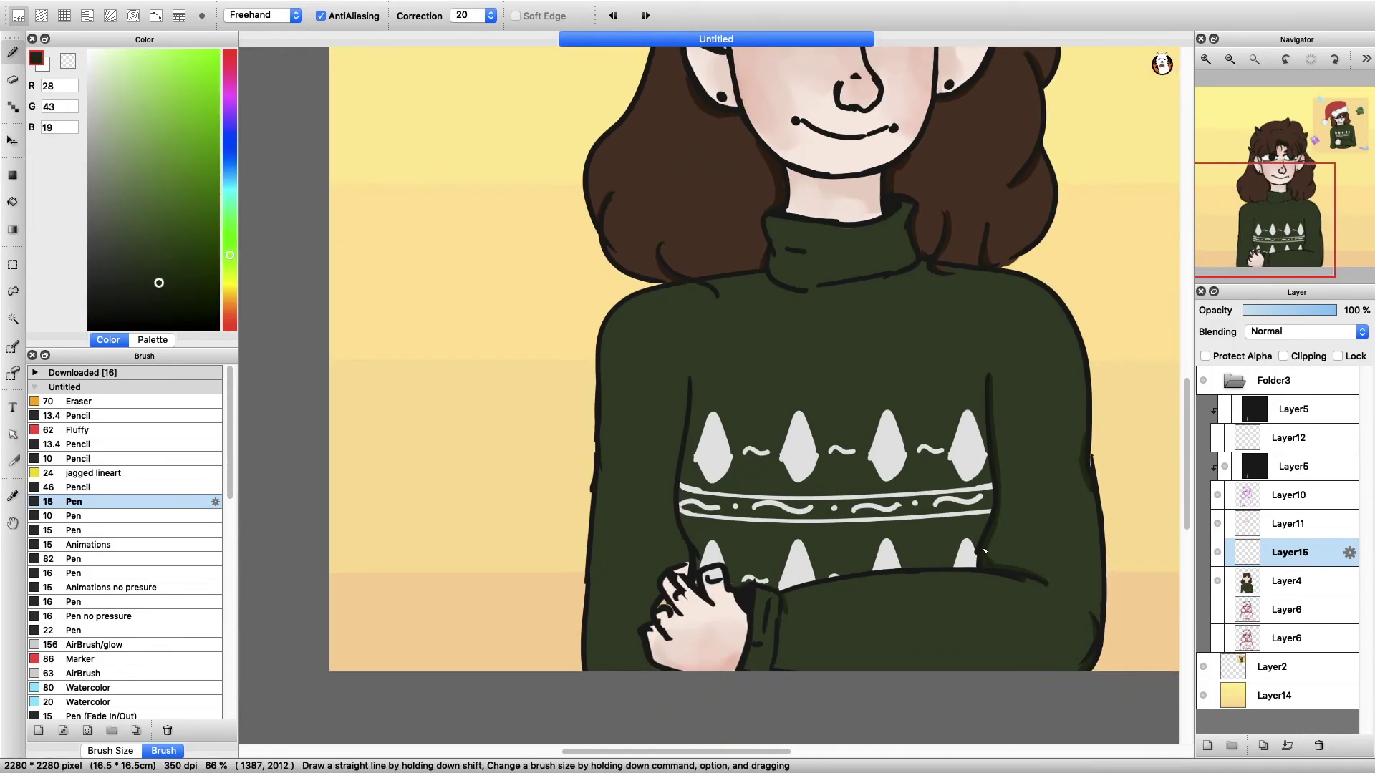
{"action": "key", "text": "Down"}
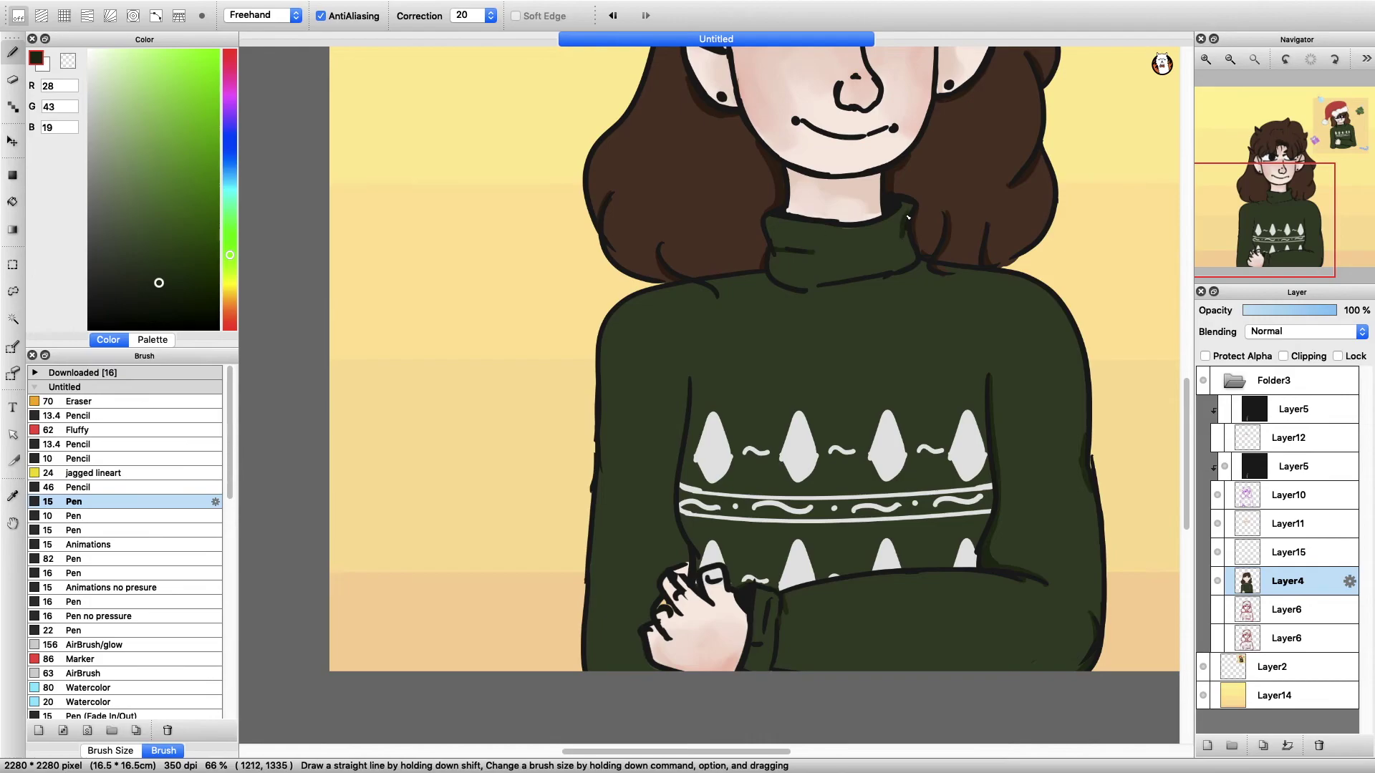
{"action": "left_click_drag", "start_coordinate": [684, 428], "coordinate": [677, 539]}
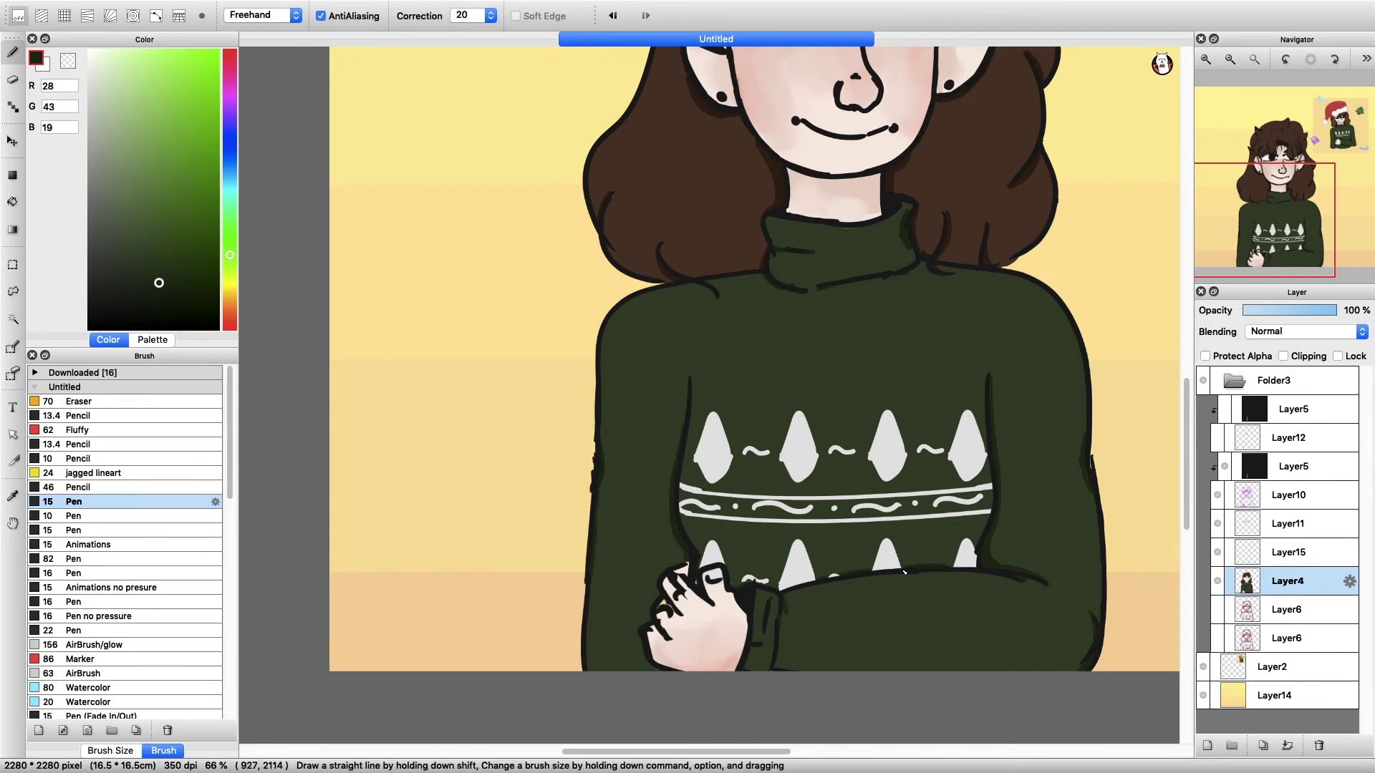
{"action": "key", "text": "super+z"}
{"action": "left_click_drag", "start_coordinate": [824, 545], "coordinate": [859, 548]}
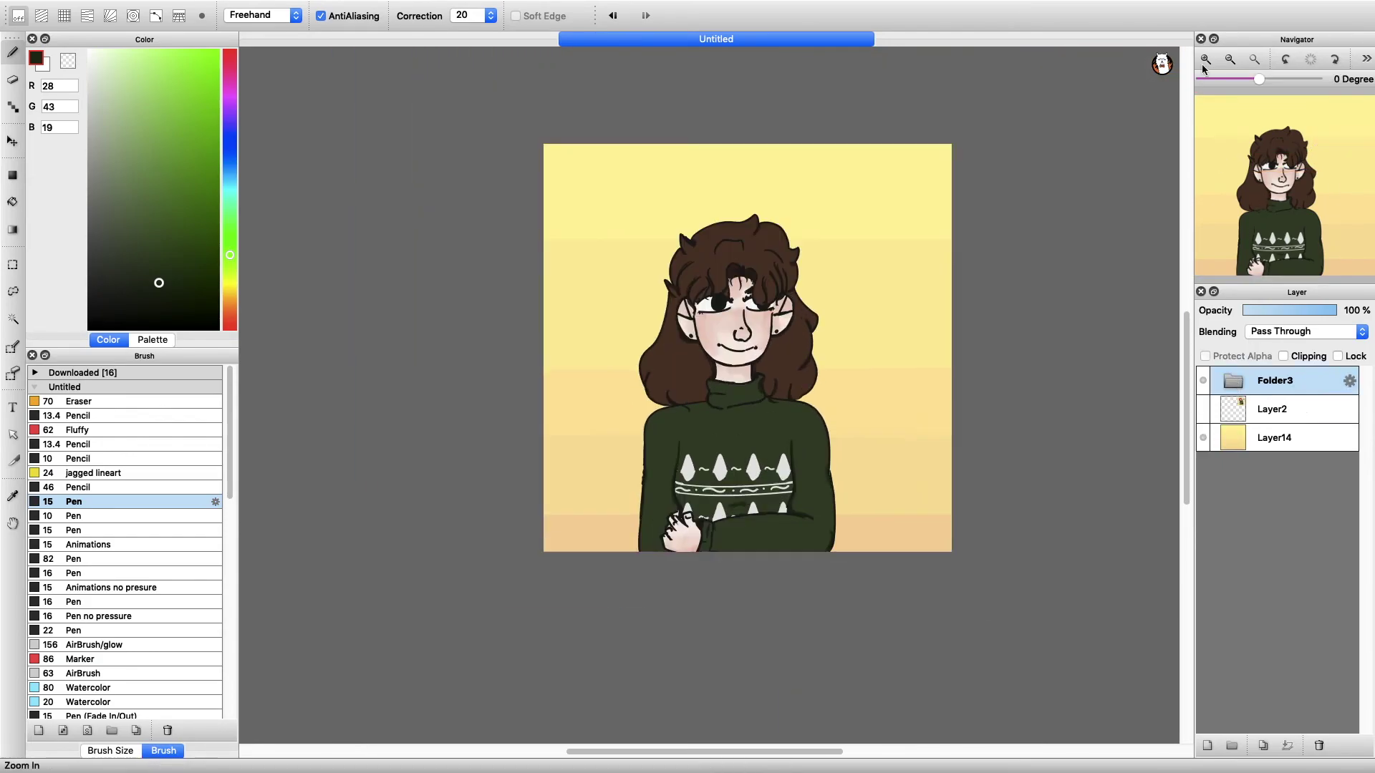
- Draw hanging triangular earrings with round studs on both ears in grey RGB 171, 171, 171 on Layer16
{"action": "left_click", "coordinate": [1206, 61]}
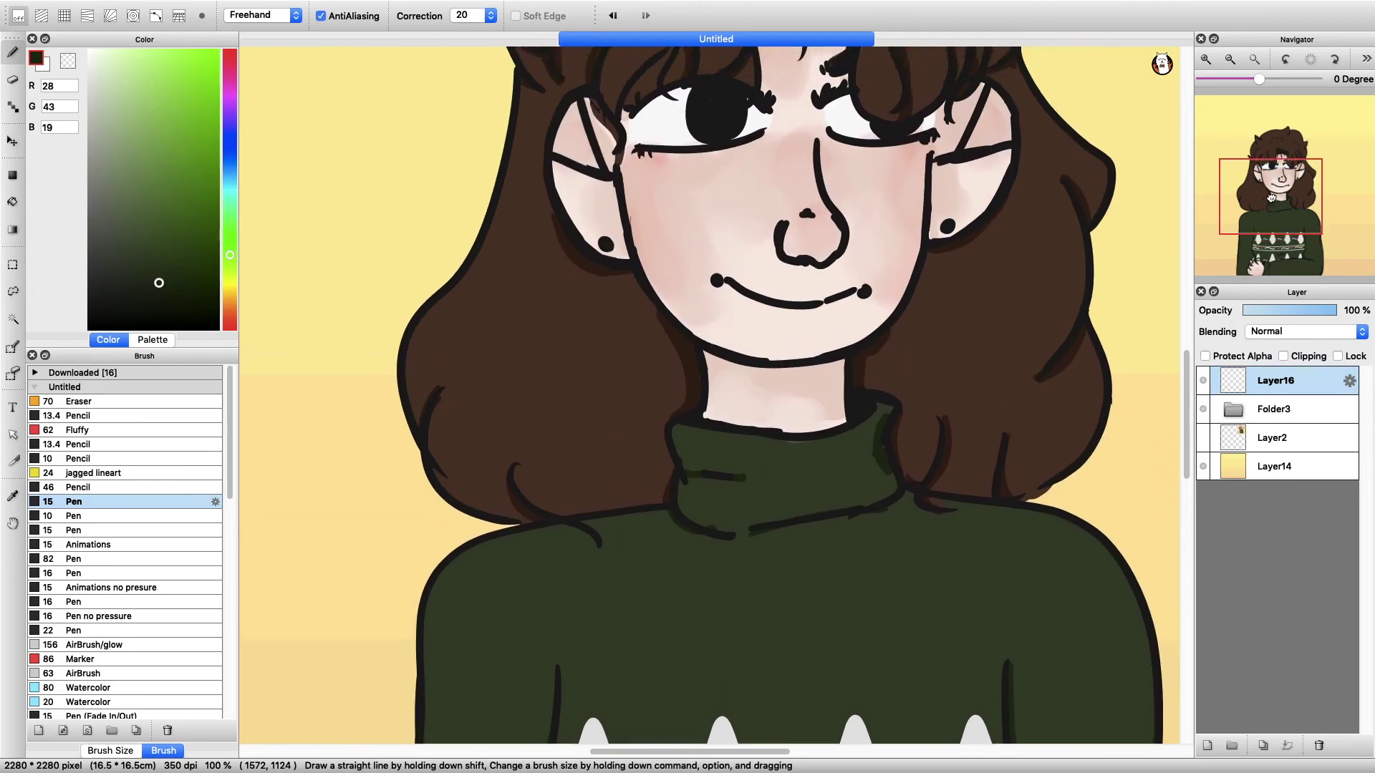
{"action": "left_click_drag", "start_coordinate": [1272, 199], "coordinate": [1271, 185]}
{"action": "left_click", "coordinate": [89, 141]}
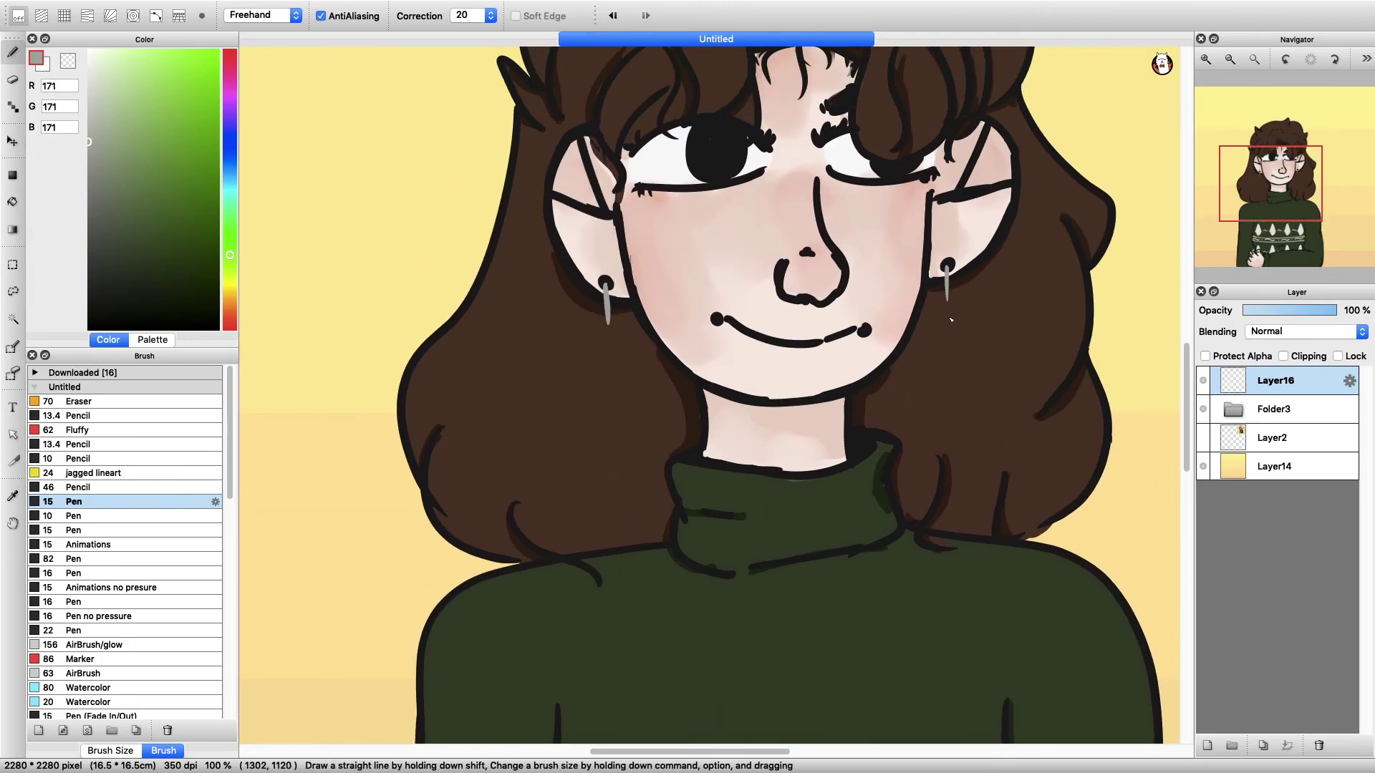
{"action": "left_click", "coordinate": [616, 17]}
{"action": "key", "text": "super+z"}
{"action": "key", "text": "super+z"}
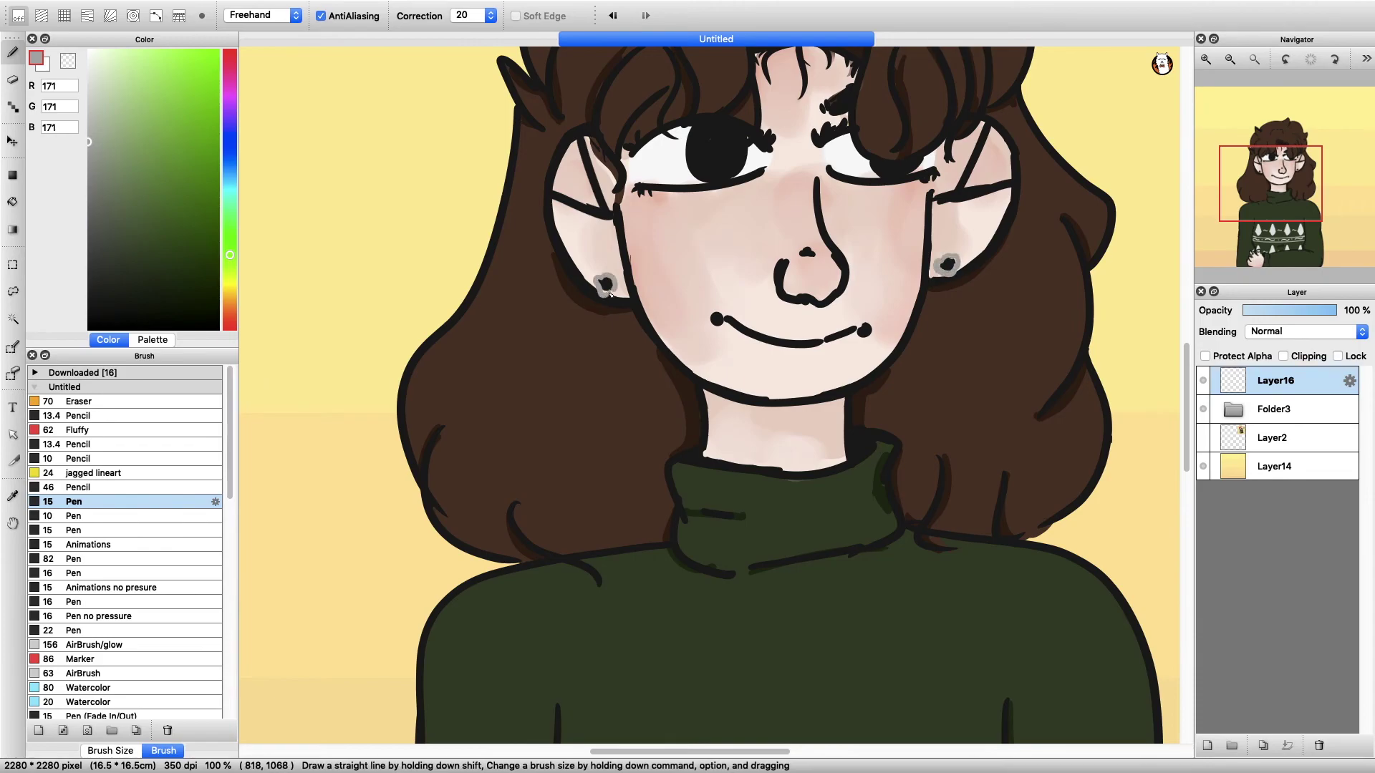
{"action": "left_click", "coordinate": [615, 16]}
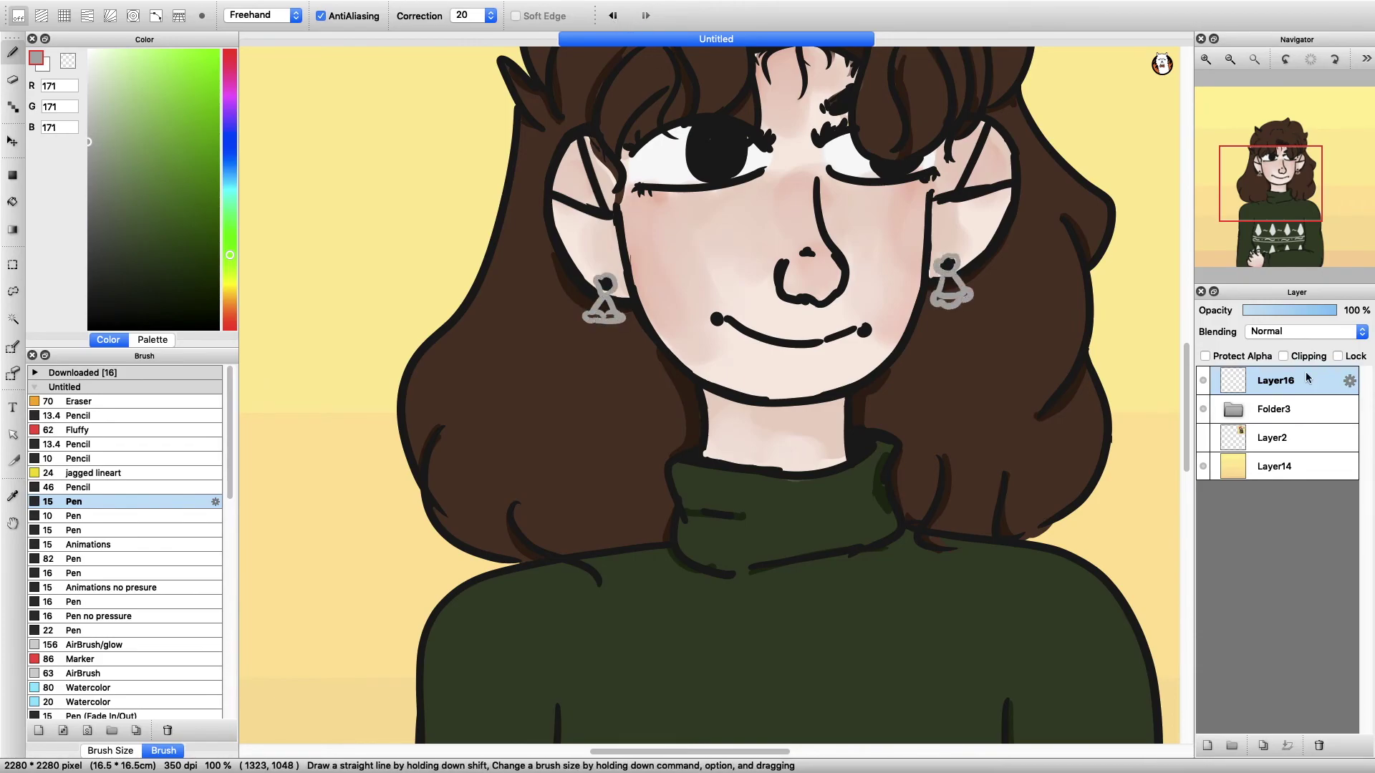
- Add a new layer below the earring outlines and colour both triangles red RGB 209, 32, 58
{"action": "key", "text": "super+shift+n"}
{"action": "left_click", "coordinate": [229, 55]}
{"action": "left_click", "coordinate": [605, 308]}
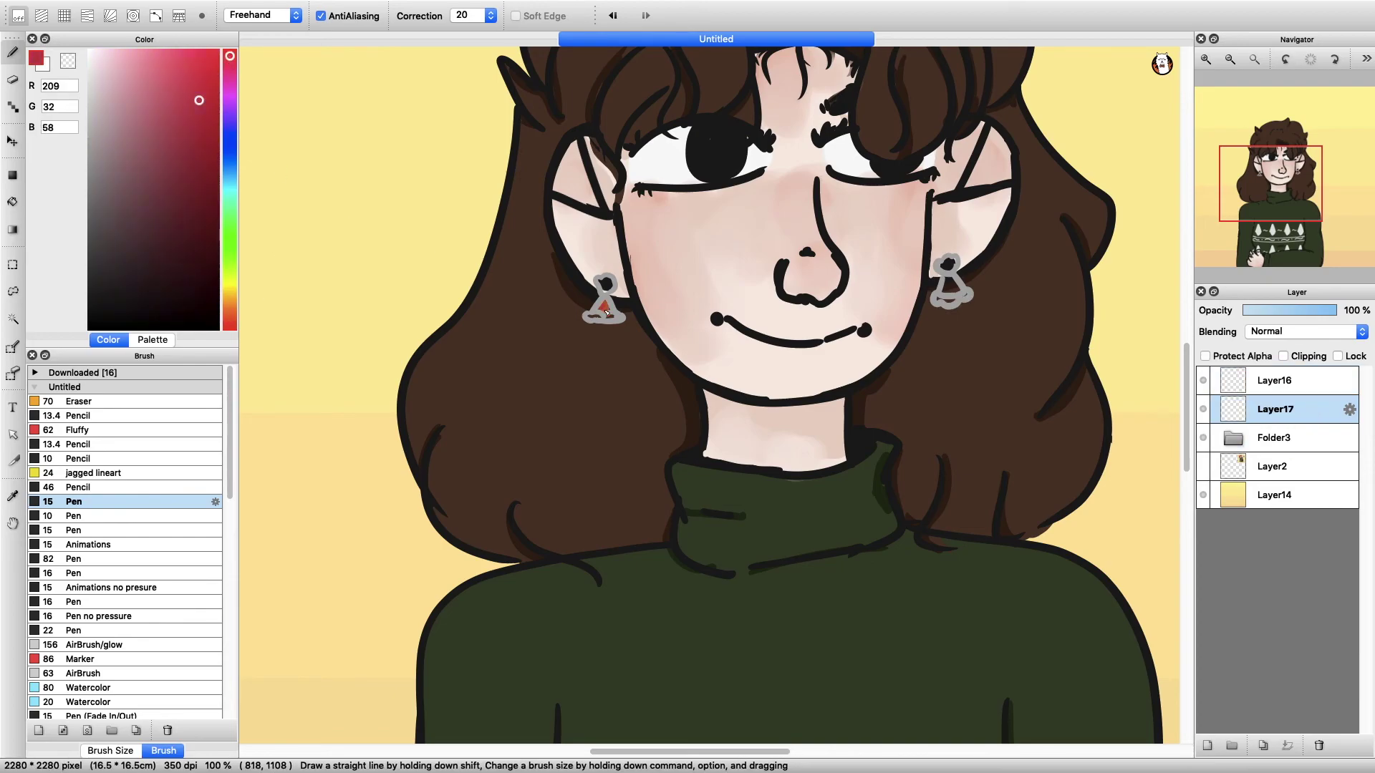
{"action": "left_click", "coordinate": [955, 285], "text": "alt"}
- Cover the black earring studs in light grey RGB 217, 217, 217 and add lighter red RGB 219, 83, 103 highlights to the triangles
{"action": "left_click", "coordinate": [605, 285], "text": "alt"}
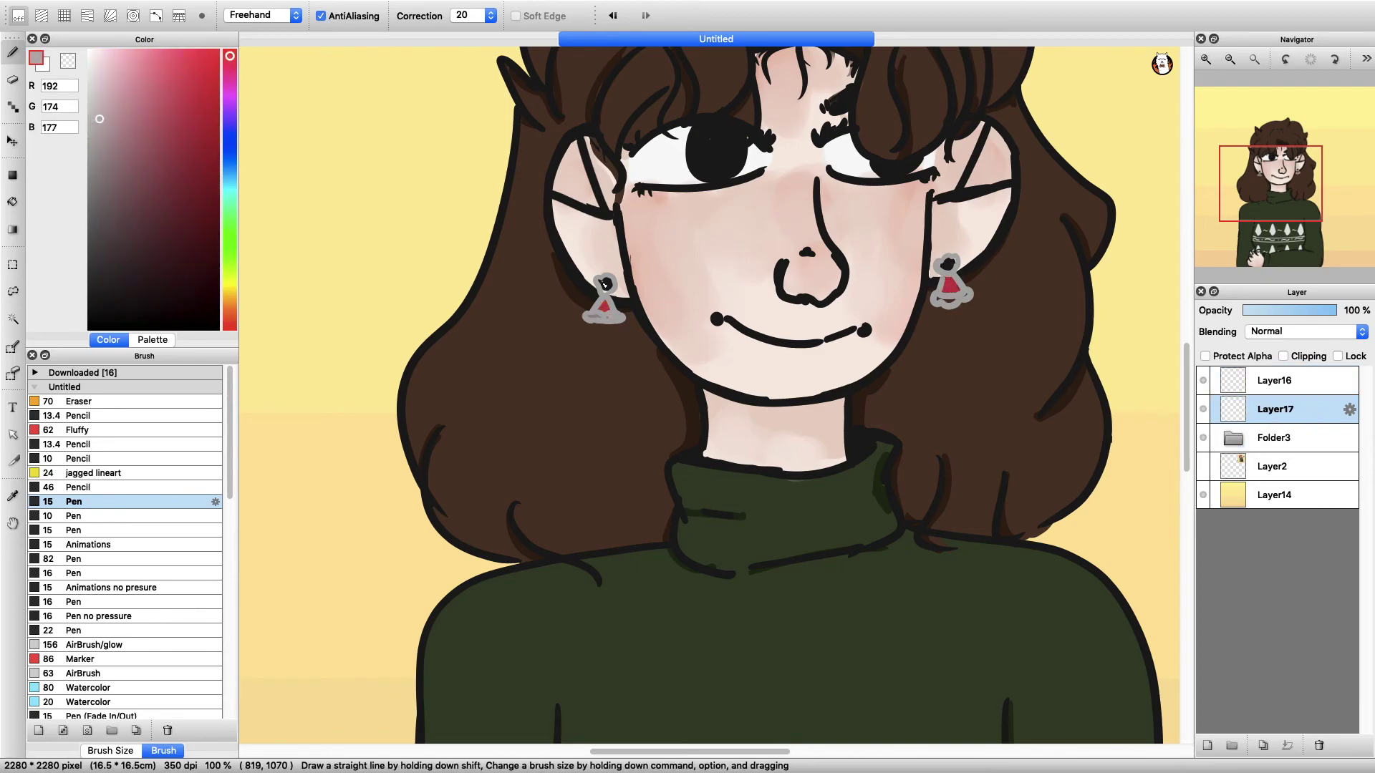
{"action": "key", "text": "super+shift+n"}
{"action": "left_click", "coordinate": [89, 90]}
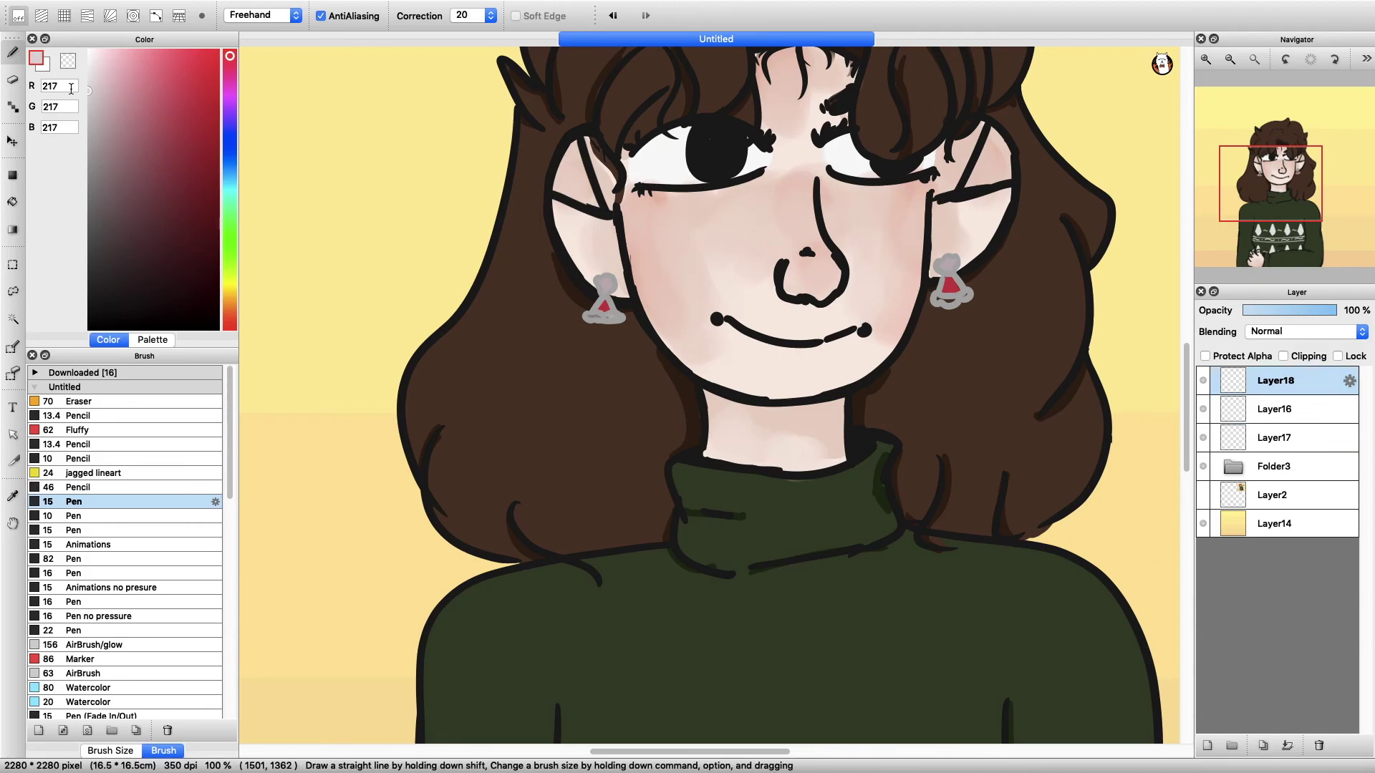
{"action": "key", "text": "super+z"}
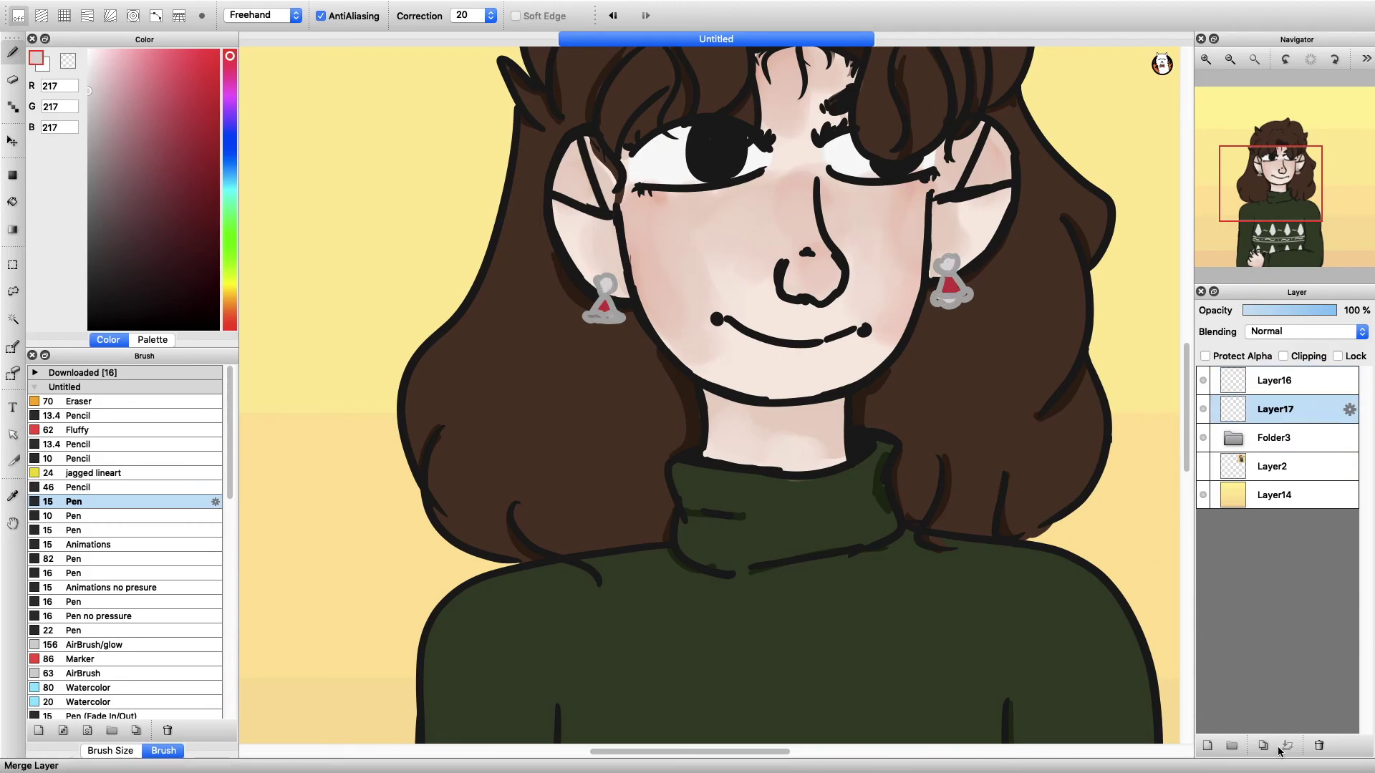
{"action": "left_click", "coordinate": [958, 284], "text": "alt"}
{"action": "left_click", "coordinate": [606, 310], "text": "alt"}
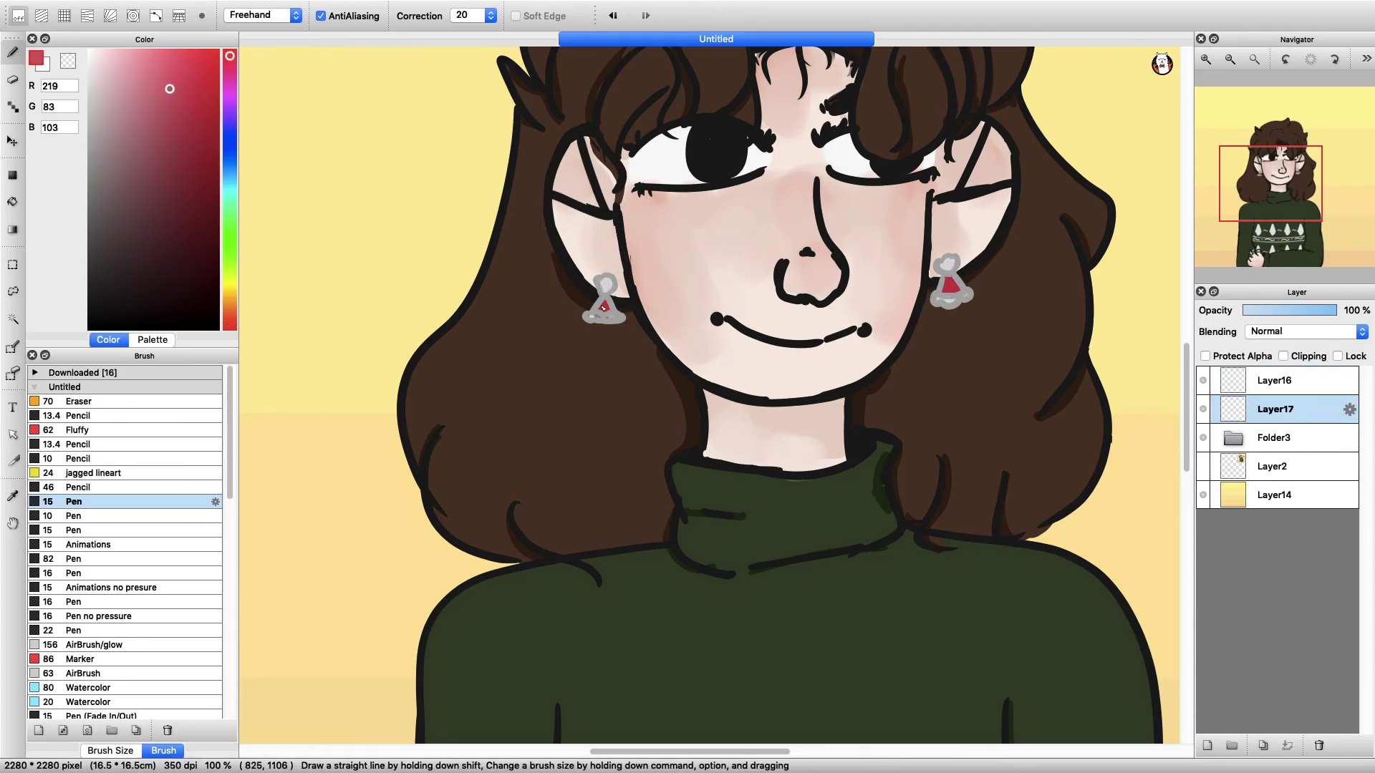
- Shade both earring outlines with dark grey RGB 41, 41, 41 on Layer18, clipped to the outline layer
{"action": "key", "text": "super+y"}
{"action": "left_click", "coordinate": [99, 246]}
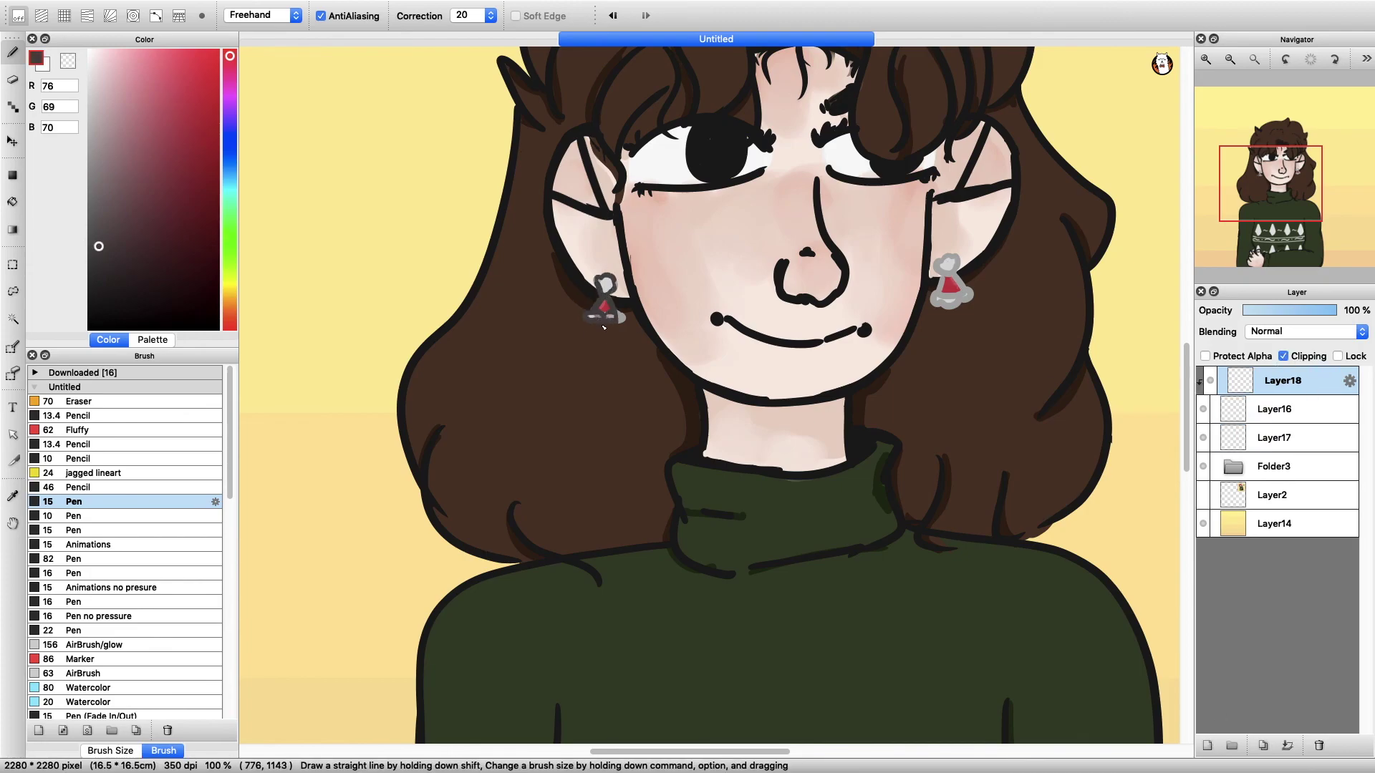
{"action": "left_click", "coordinate": [88, 285]}
{"action": "left_click", "coordinate": [1283, 356]}
{"action": "mouse_move", "coordinate": [594, 300]}
{"action": "left_mouse_down"}
{"action": "mouse_move", "coordinate": [606, 322]}
{"action": "mouse_move", "coordinate": [625, 322]}
{"action": "left_mouse_up"}
{"action": "mouse_move", "coordinate": [938, 256]}
{"action": "left_mouse_down"}
{"action": "mouse_move", "coordinate": [943, 304]}
{"action": "mouse_move", "coordinate": [967, 304]}
{"action": "left_mouse_up"}
{"action": "left_click", "coordinate": [1230, 60]}
{"action": "left_click", "coordinate": [1206, 59]}
{"action": "left_click", "coordinate": [1232, 59]}
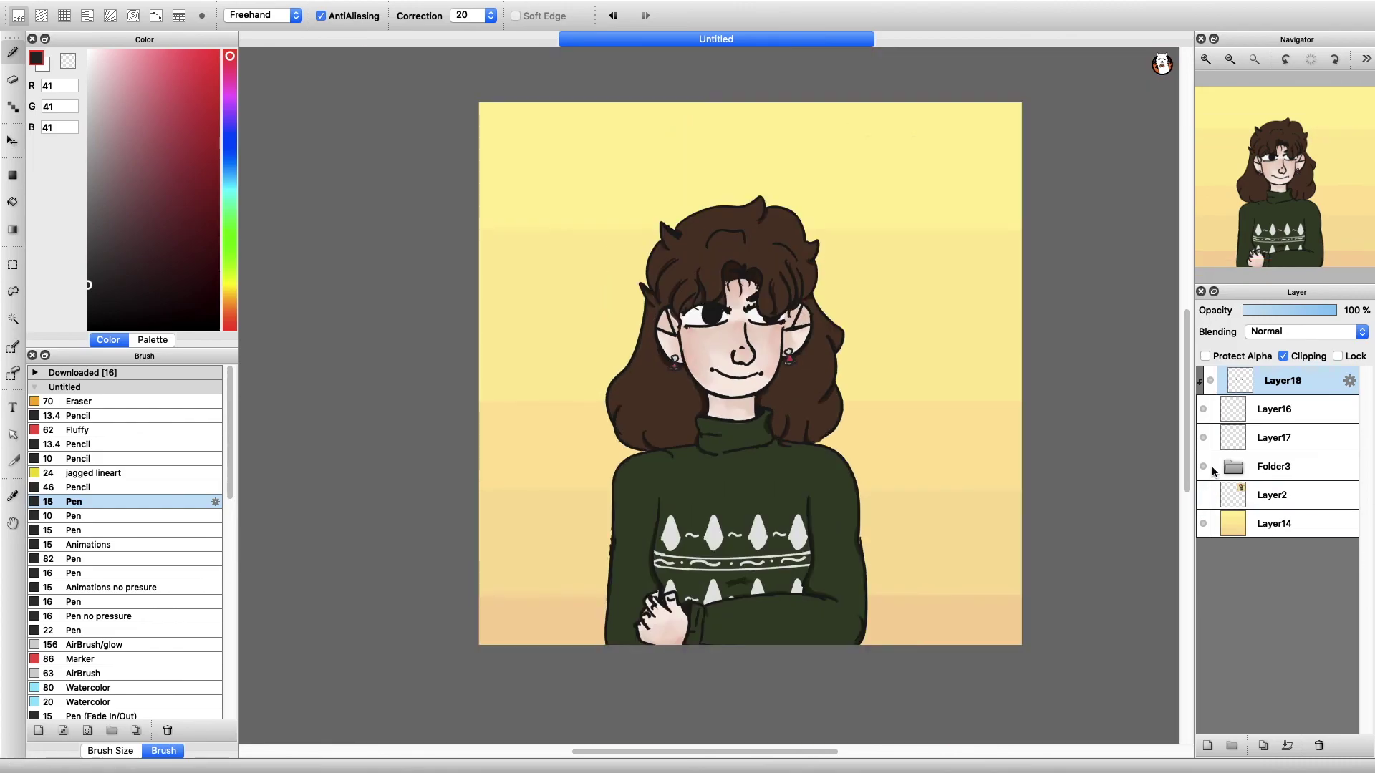
{"action": "left_click", "coordinate": [1232, 60]}
{"action": "left_click", "coordinate": [1206, 60]}
{"action": "key", "text": "super+0"}
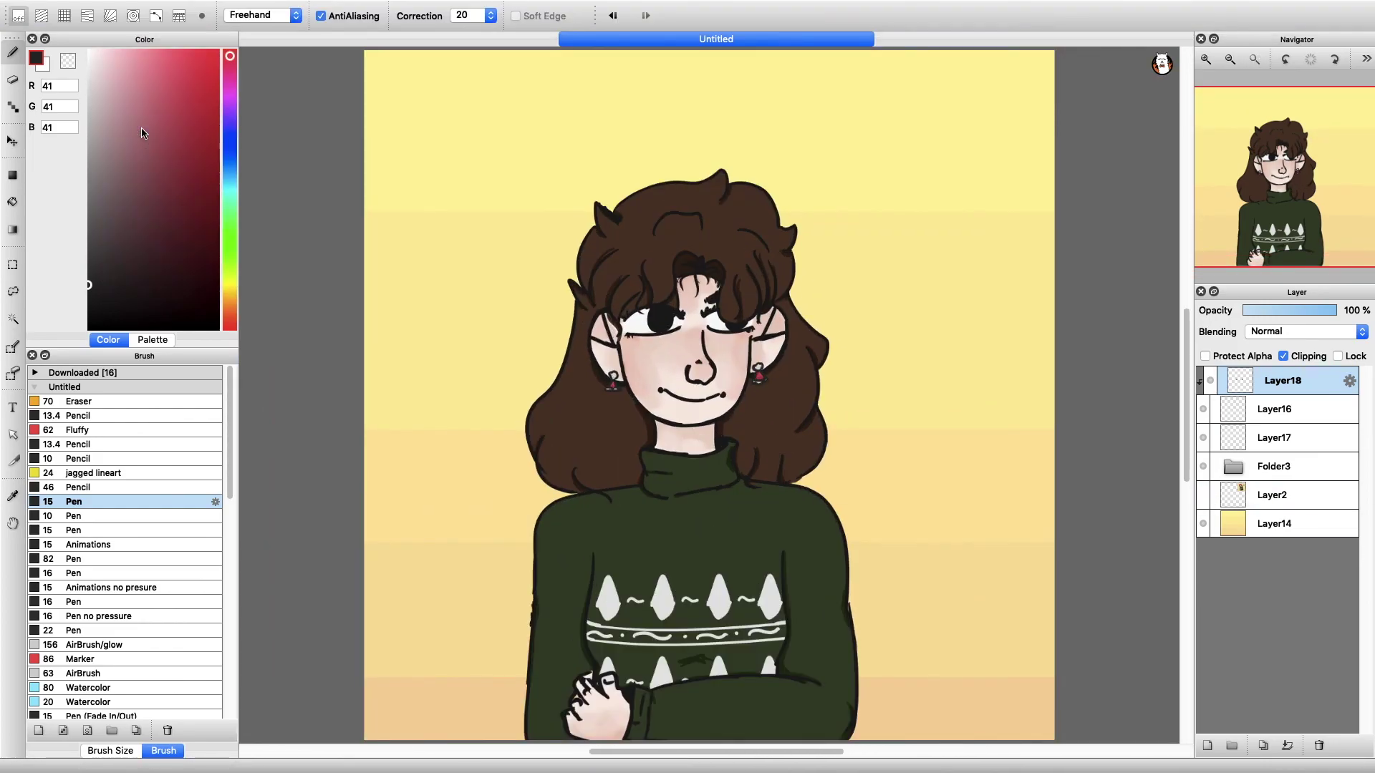
- Save the drawing as xmas2019
{"action": "key", "text": "super+s"}
{"action": "type", "text": "xmas2019"}
{"action": "key", "text": "Return"}
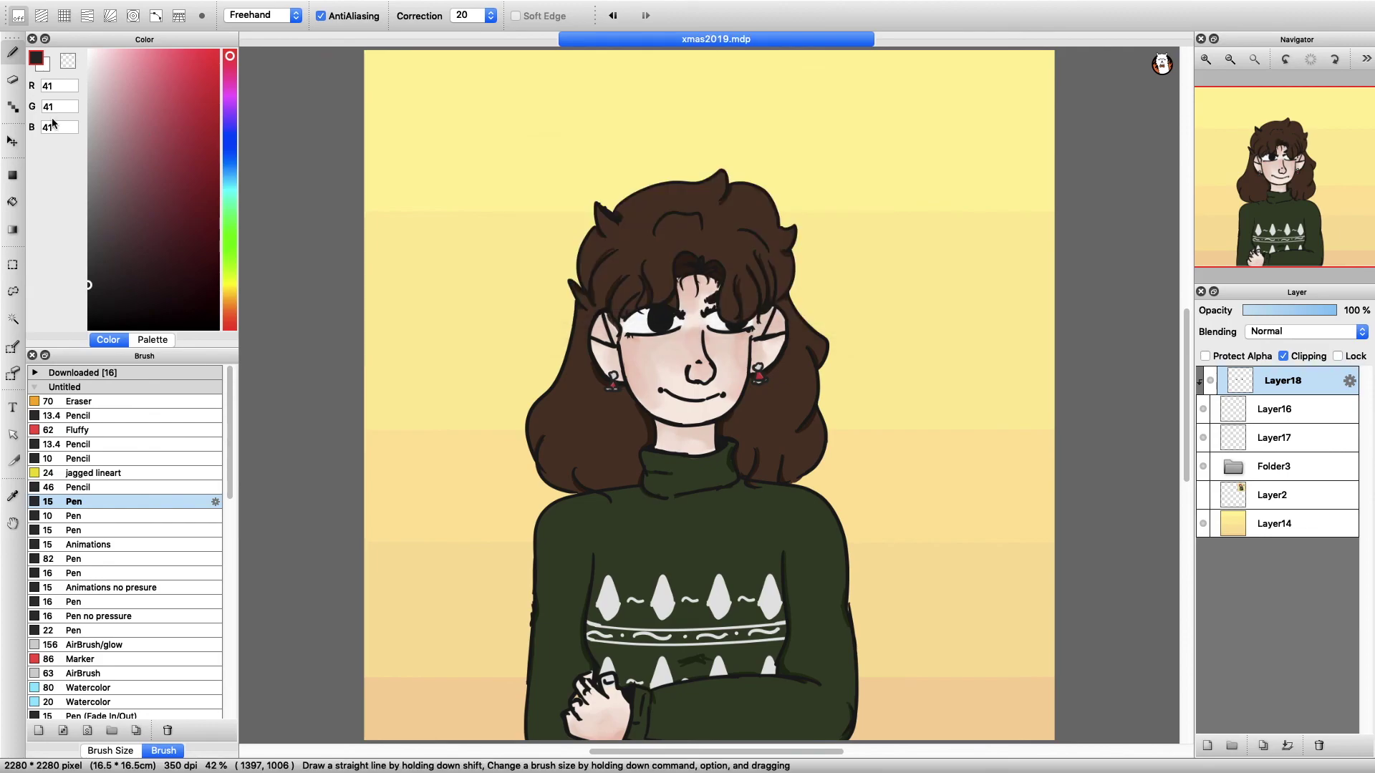
- Save another copy of the finished drawing under the name xmas1
{"action": "left_click", "coordinate": [98, 7]}
{"action": "left_click", "coordinate": [129, 149]}
{"action": "type", "text": "xmas1"}
{"action": "key", "text": "Return"}
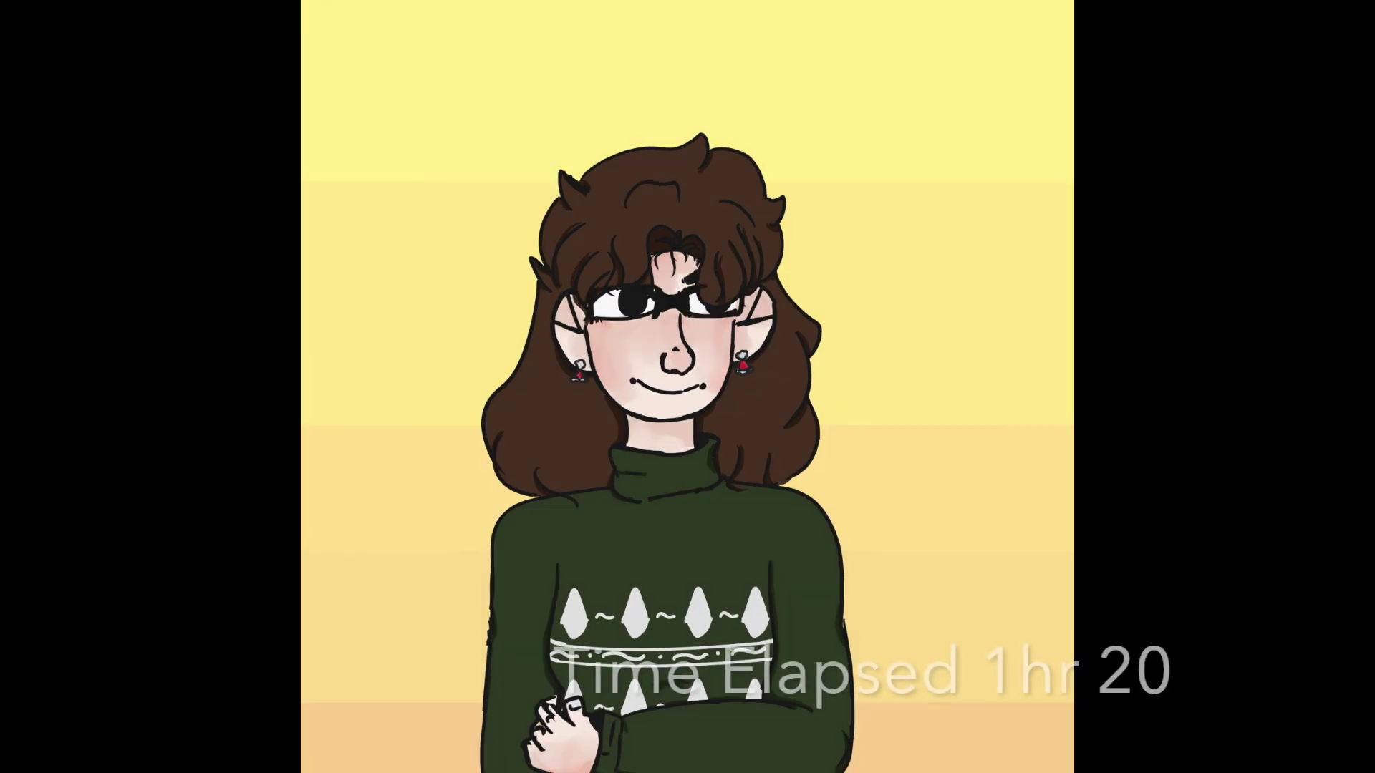